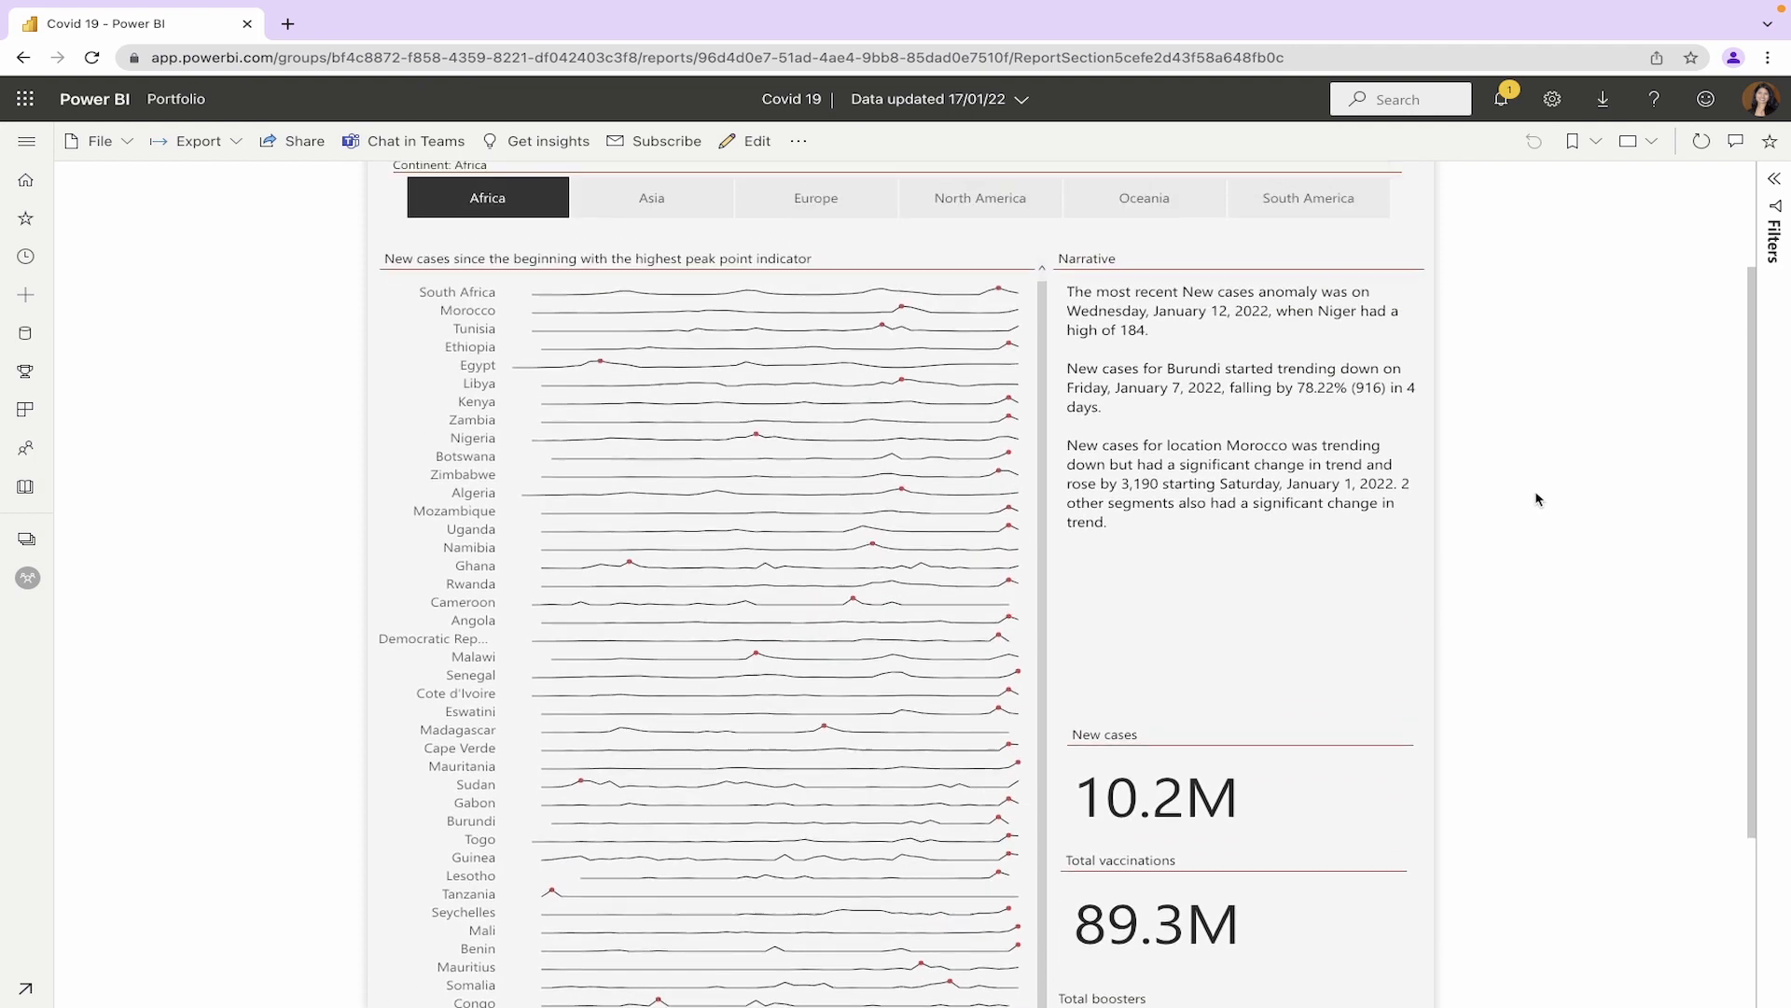
Review the Africa view of the published coronavirus report, including the country sparklines, narrative and total cards
{"action": "scroll", "coordinate": [1461, 622], "scroll_direction": "down", "scroll_amount": 3}
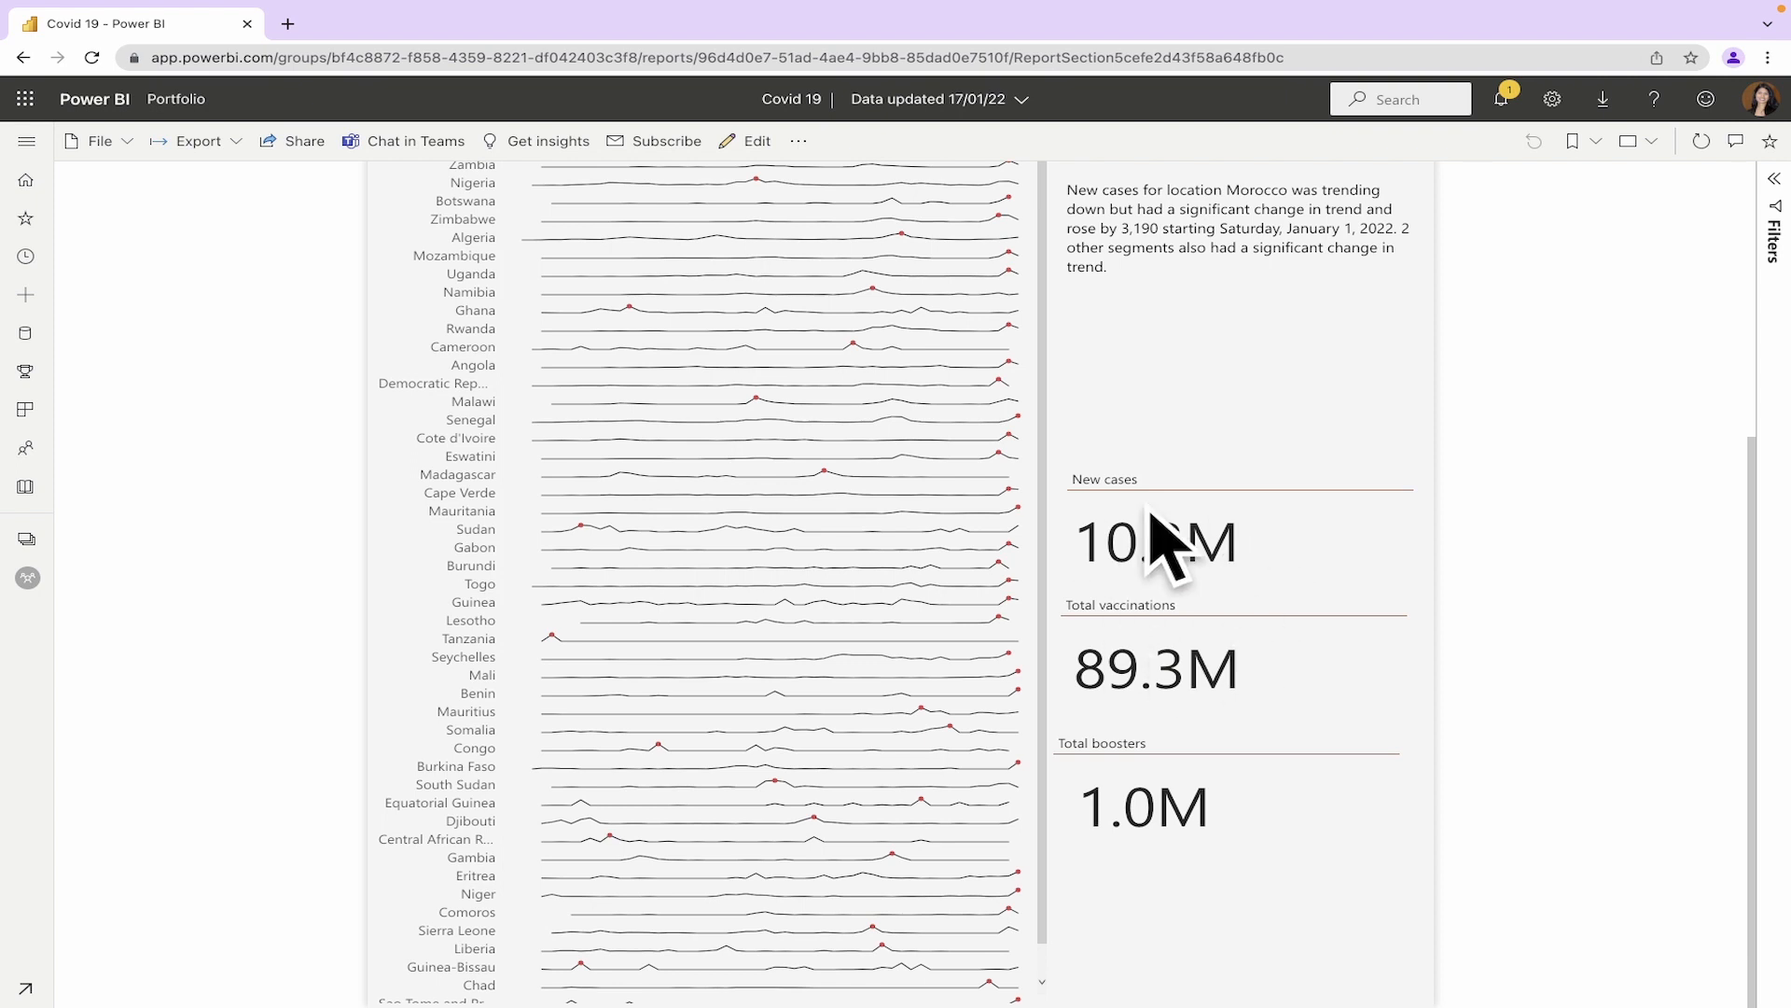
{"action": "scroll", "coordinate": [1453, 538], "scroll_direction": "up", "scroll_amount": 3}
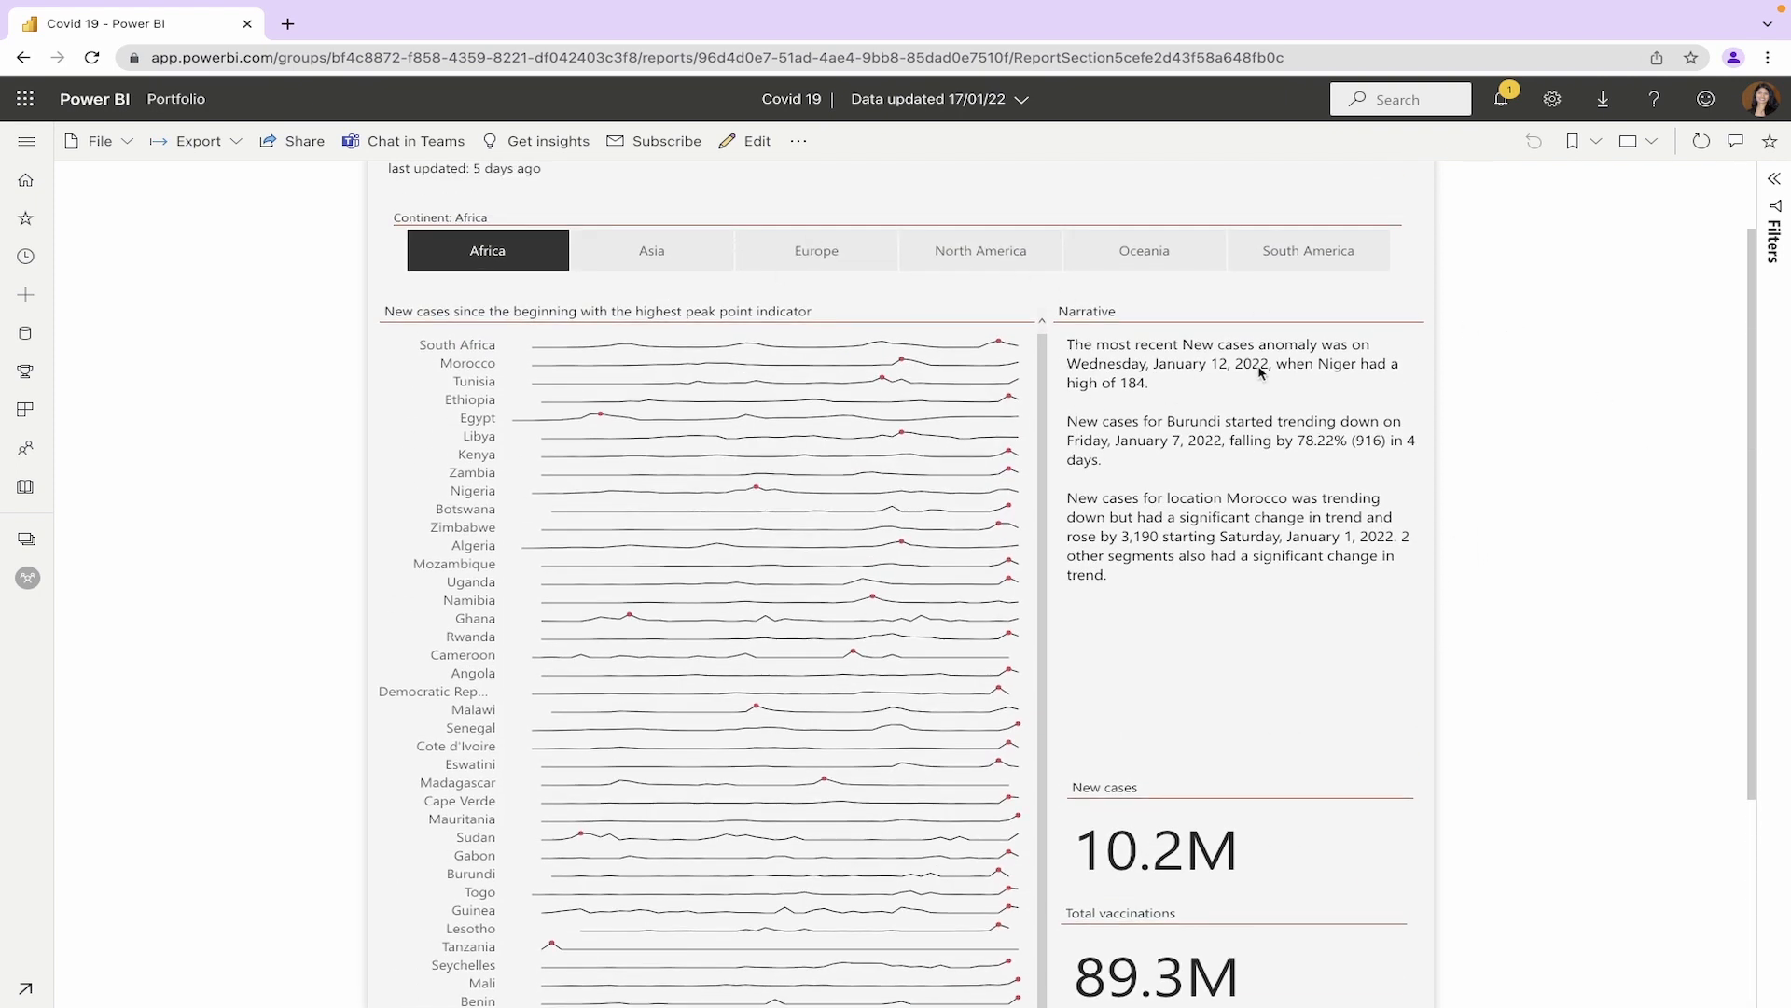
{"action": "scroll", "coordinate": [1451, 402], "scroll_direction": "up", "scroll_amount": 1}
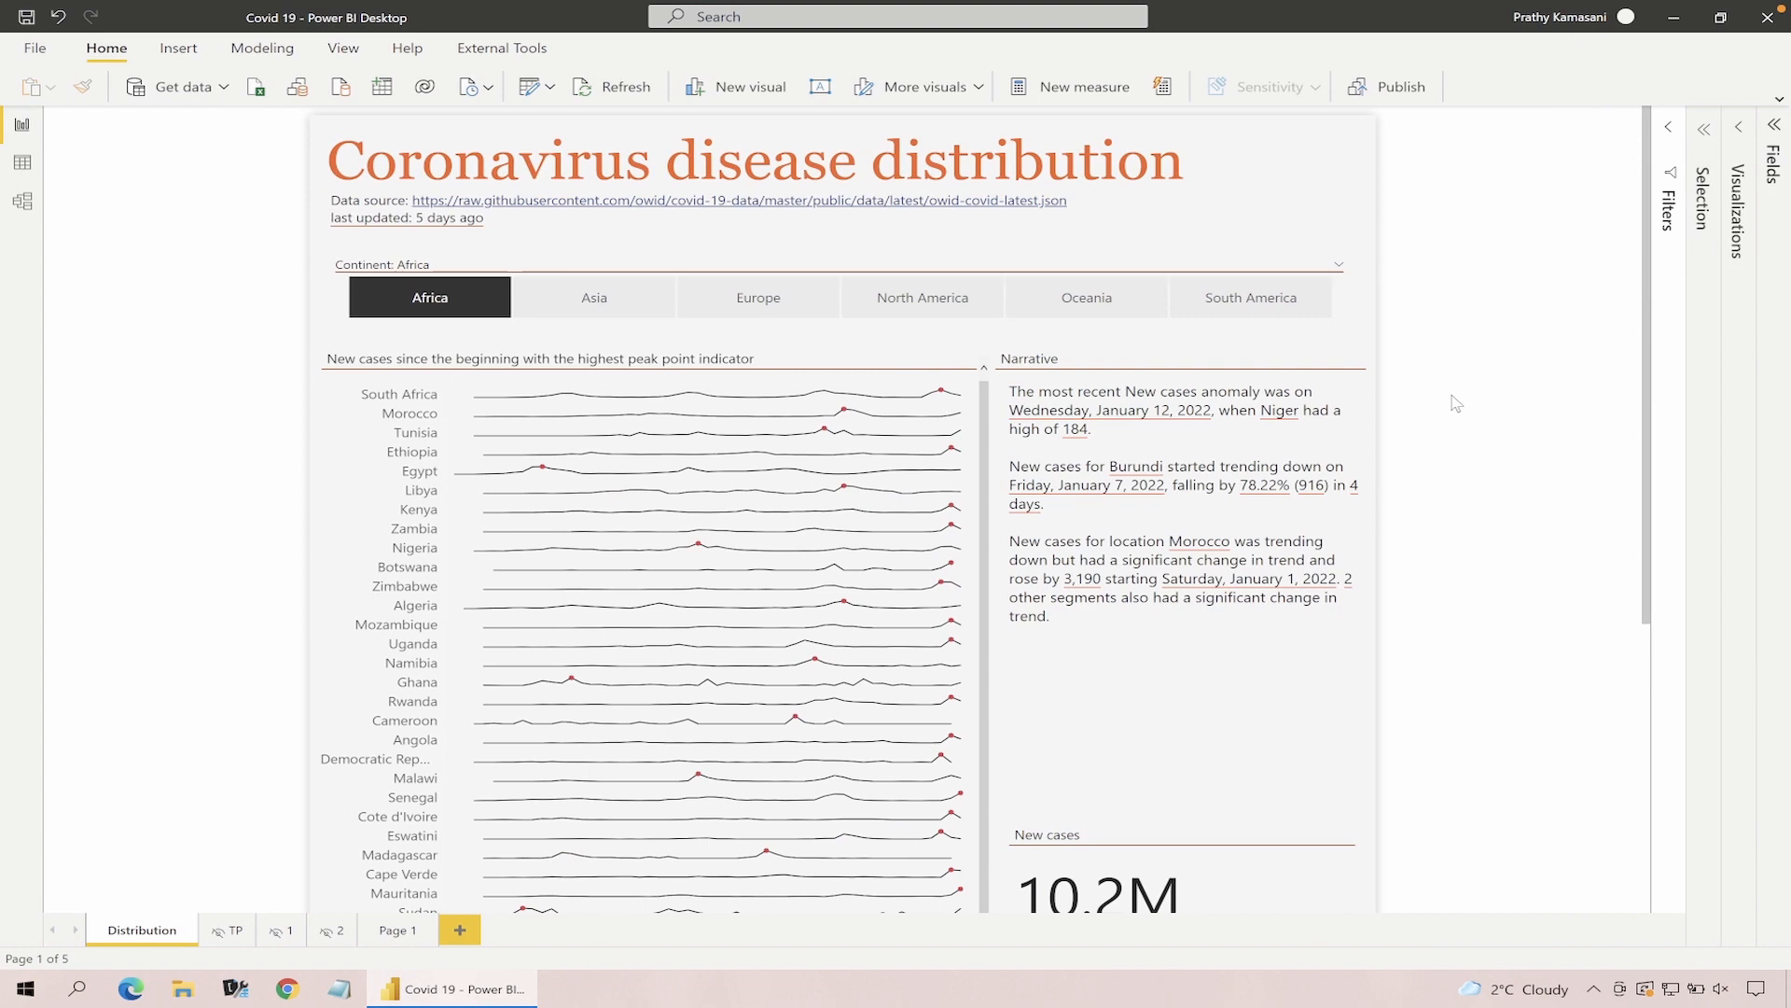
Switch to Power BI Desktop and inspect the New cases column in the Covid data by country table
{"action": "left_click", "coordinate": [28, 165]}
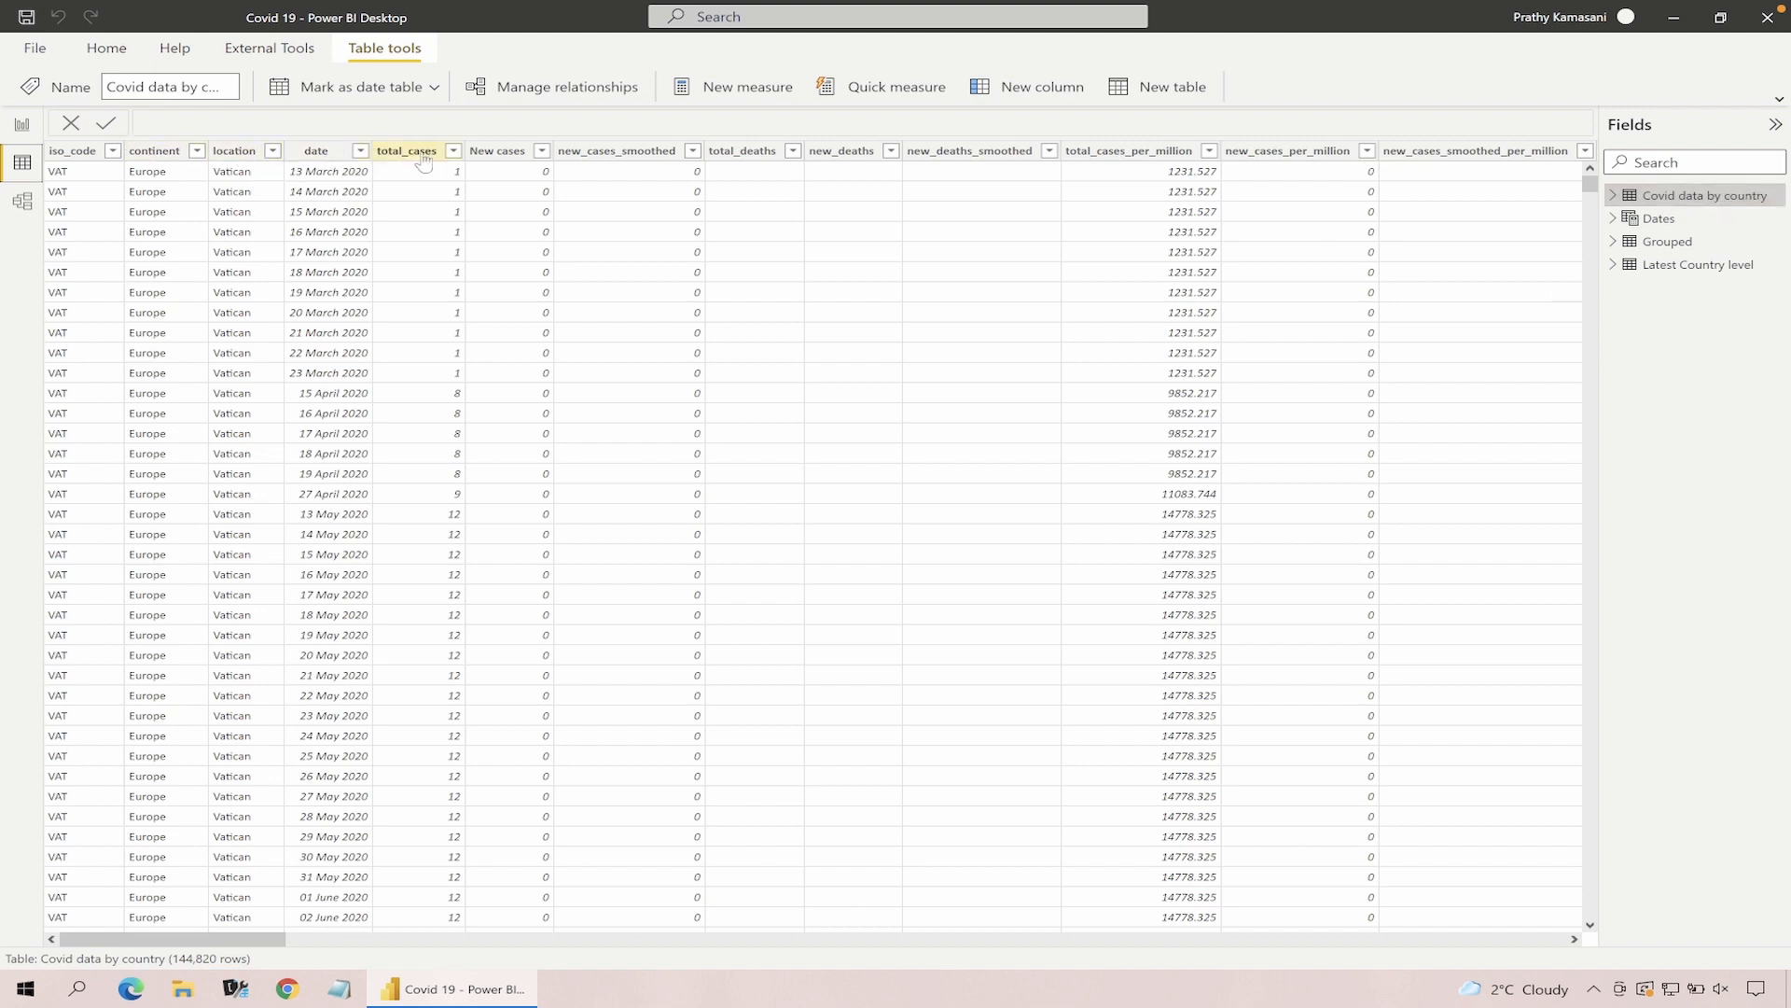
{"action": "left_click", "coordinate": [505, 160]}
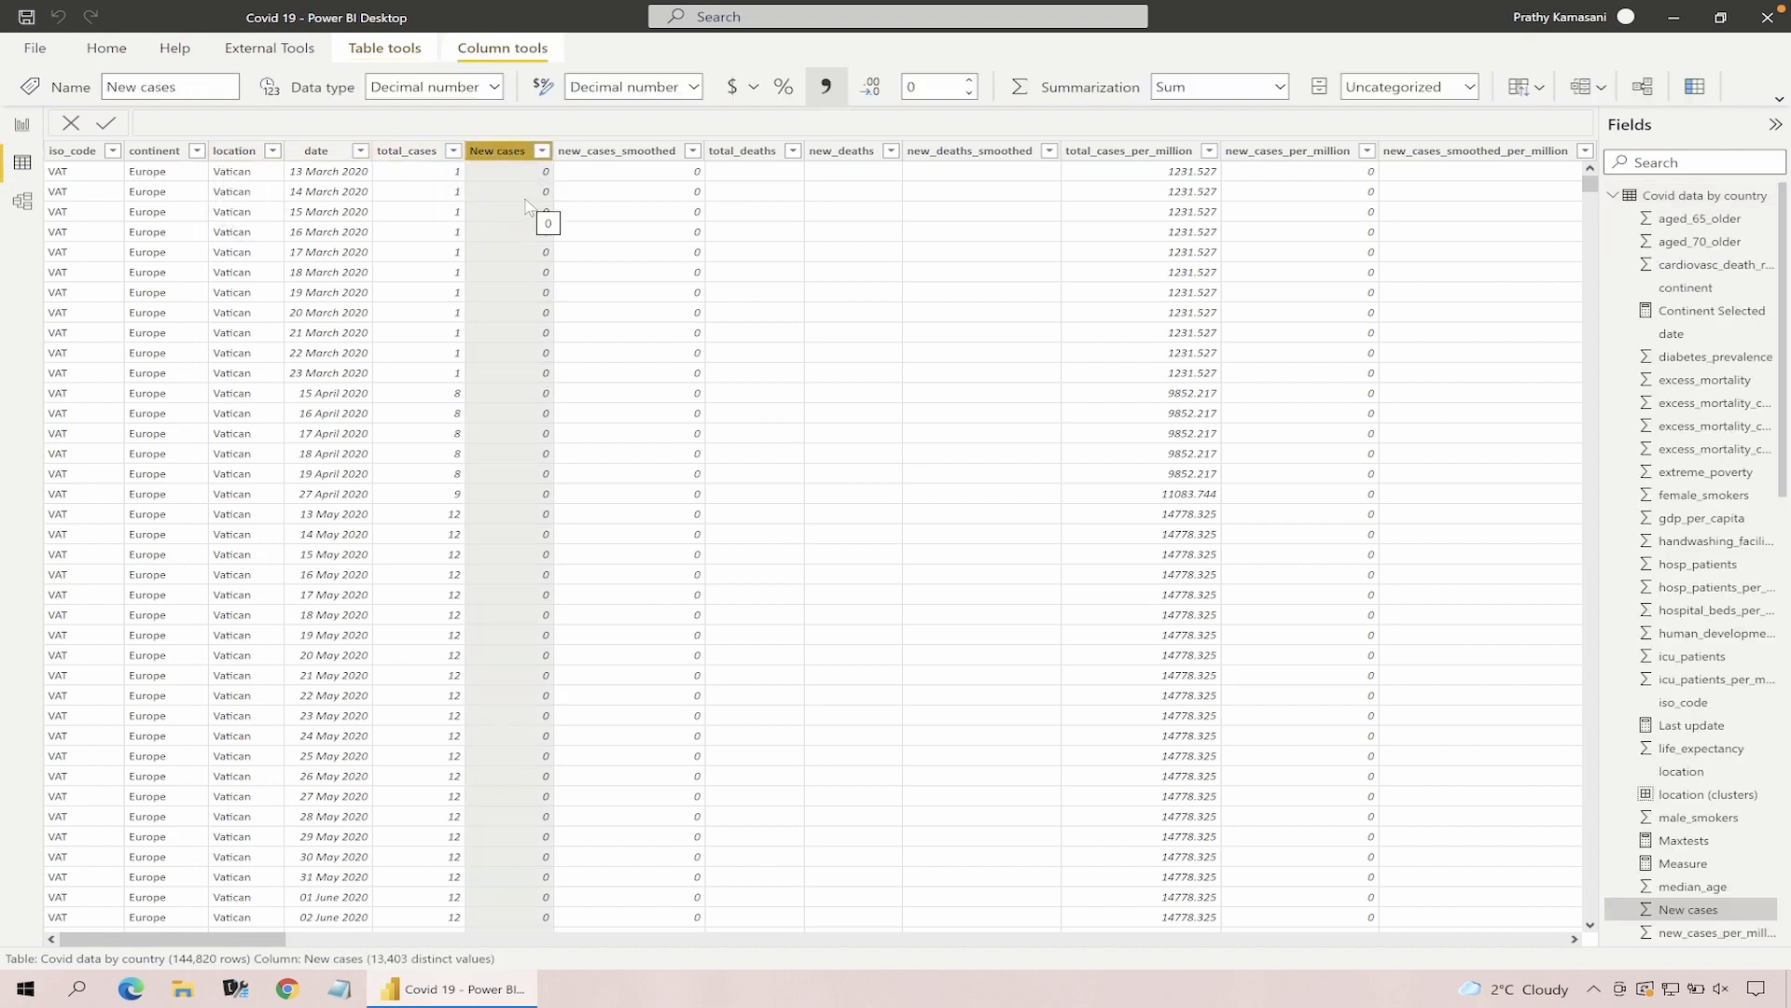
{"action": "left_click", "coordinate": [22, 125]}
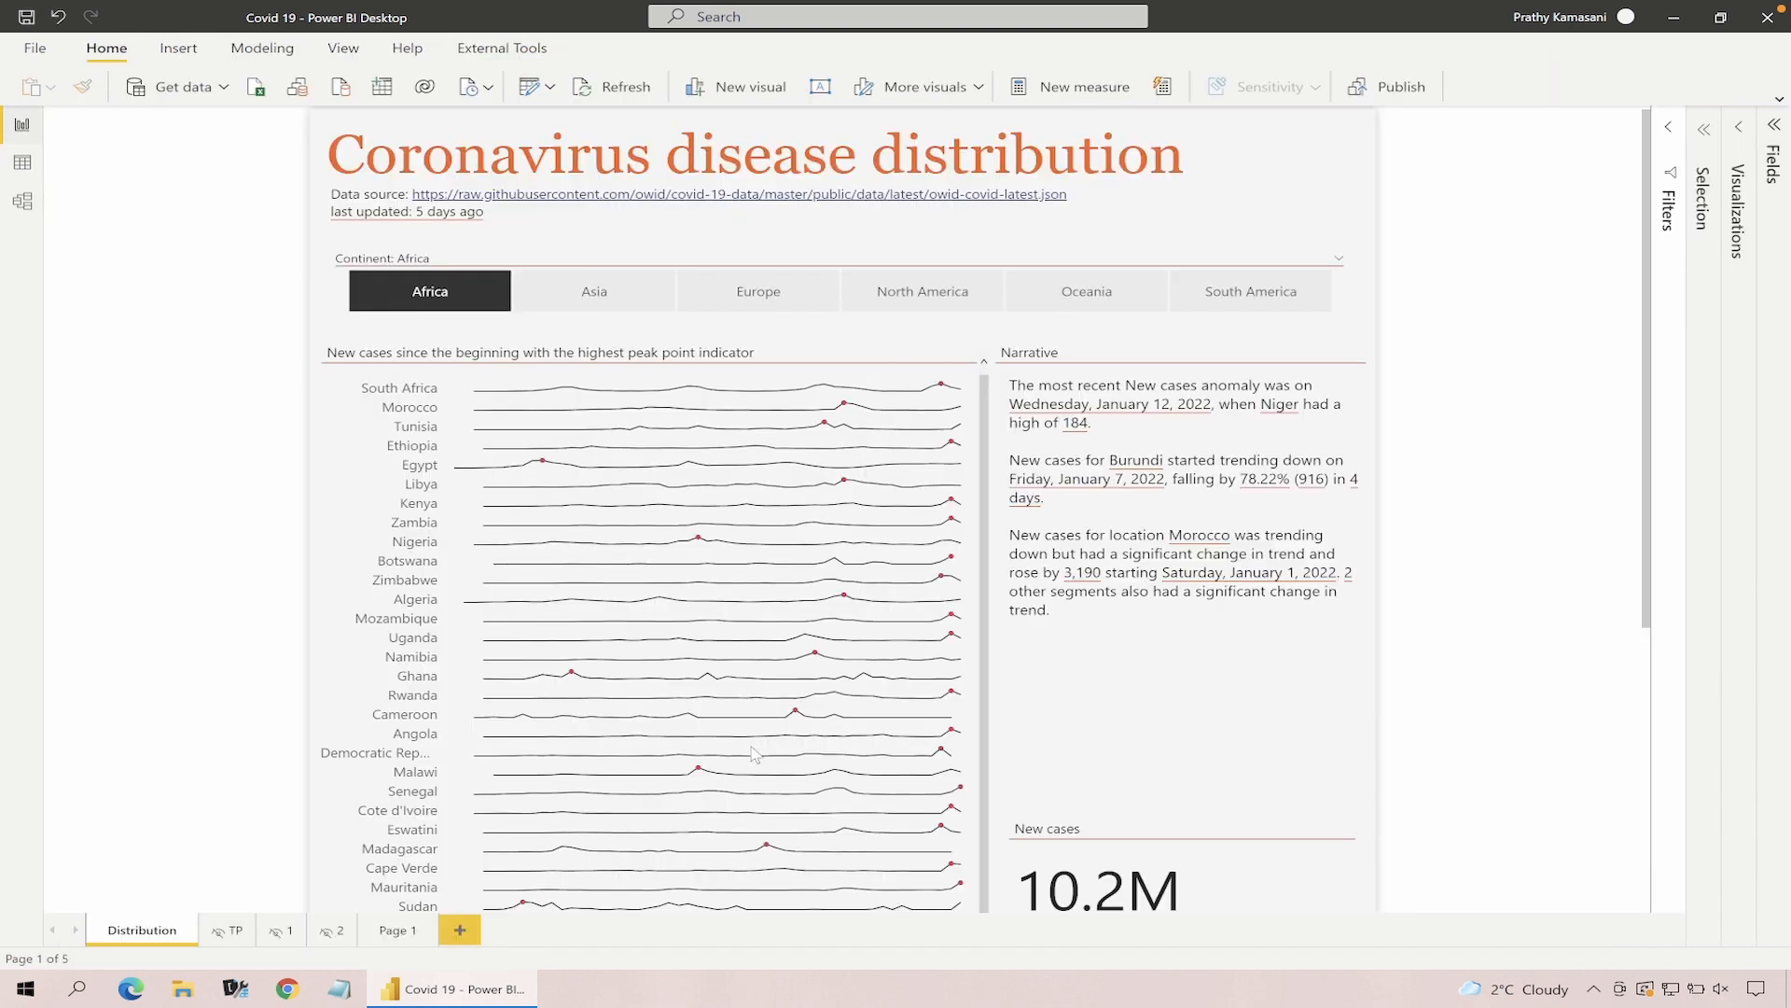
Add a new report page with a table of location, New cases, continent and Date, plus a Countrows card
{"action": "left_click", "coordinate": [466, 931]}
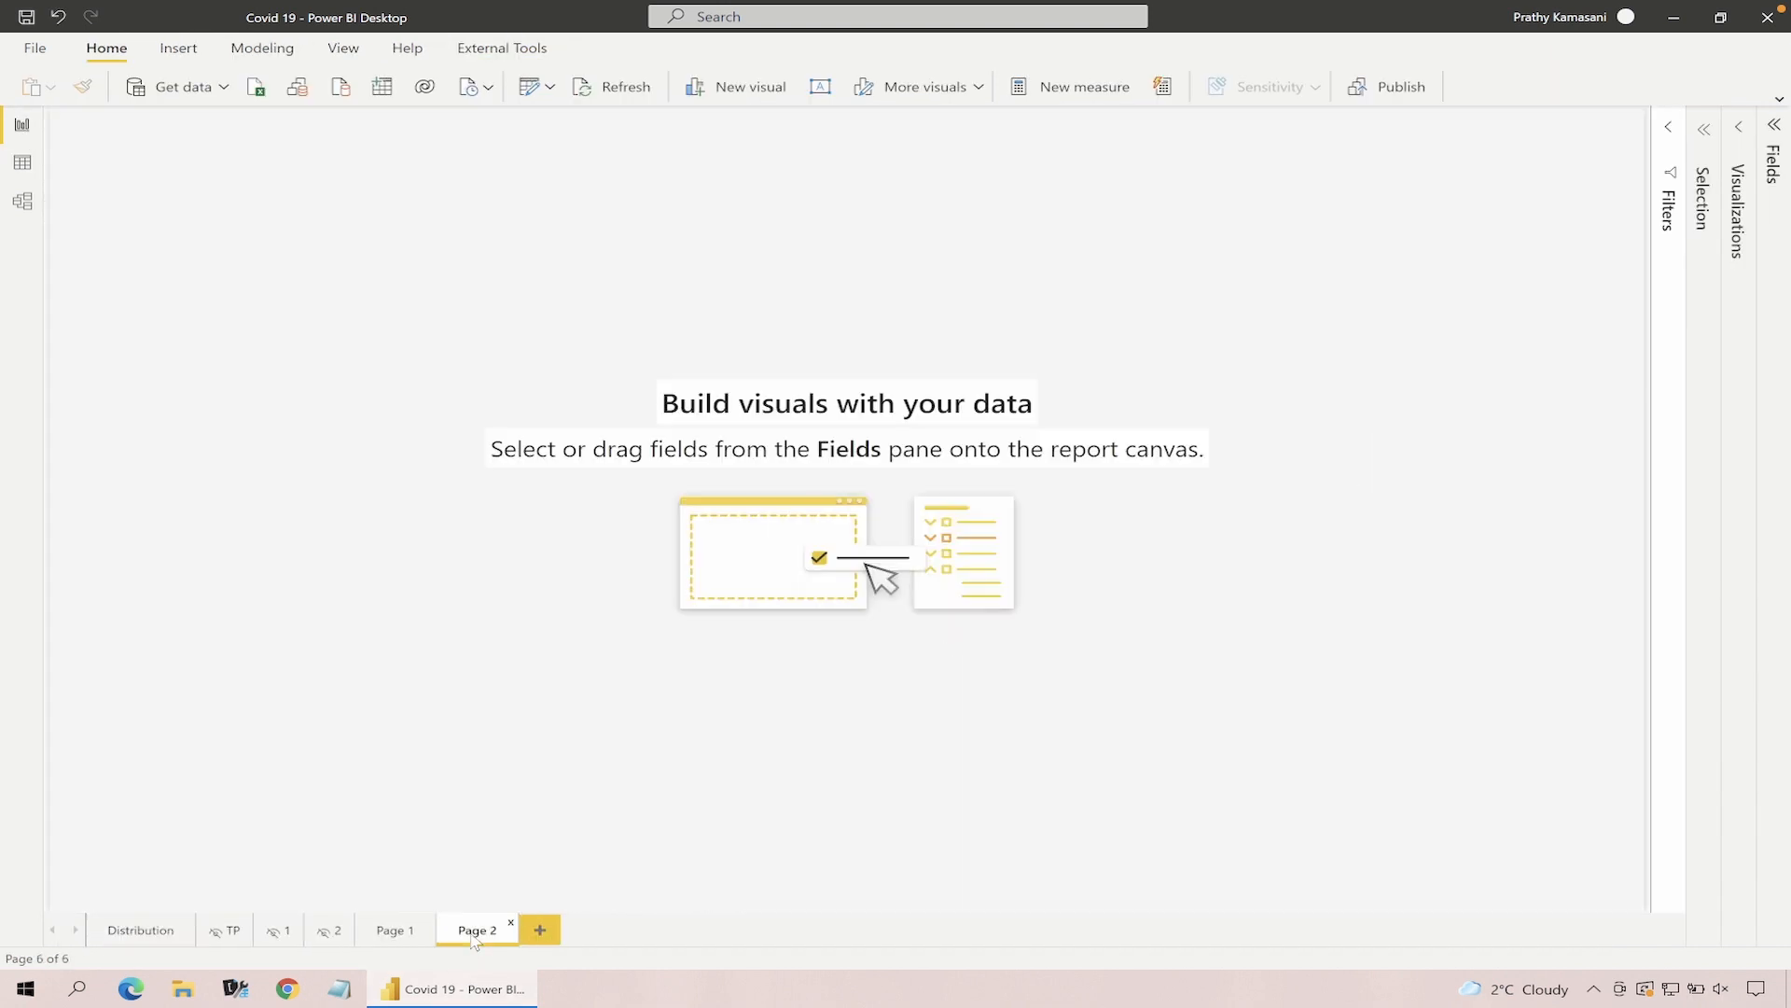
{"action": "left_click", "coordinate": [1777, 127]}
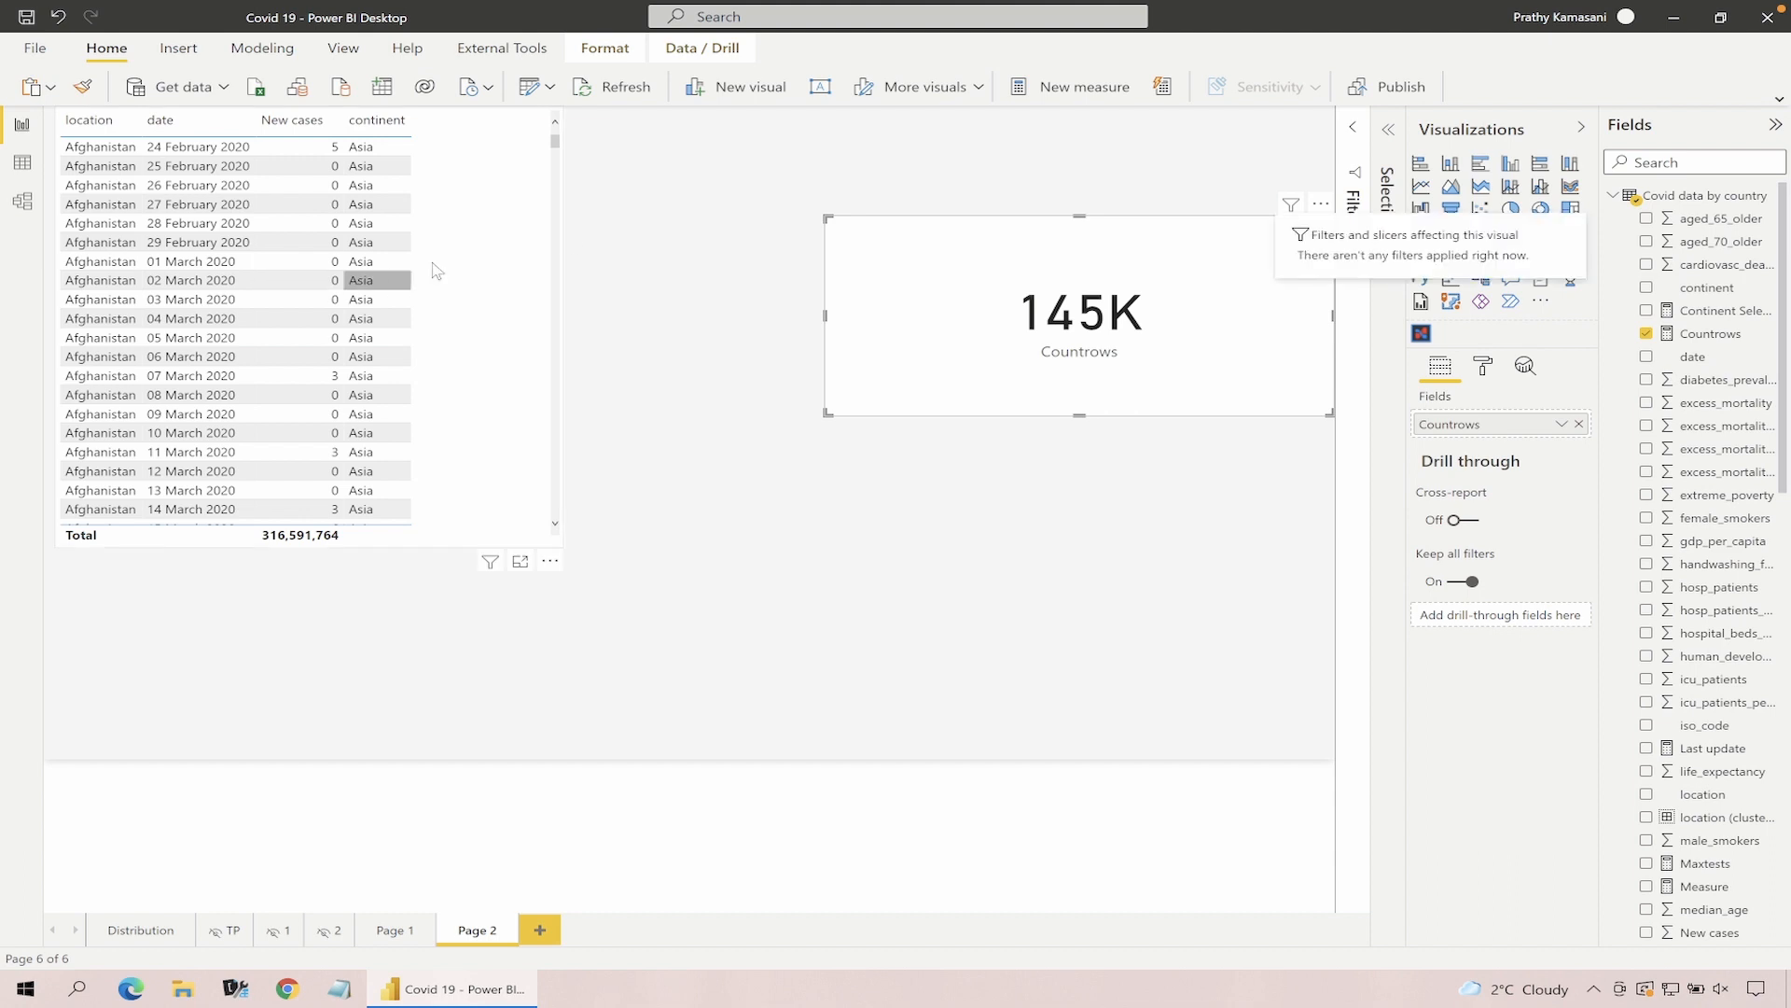
{"action": "left_click", "coordinate": [467, 294]}
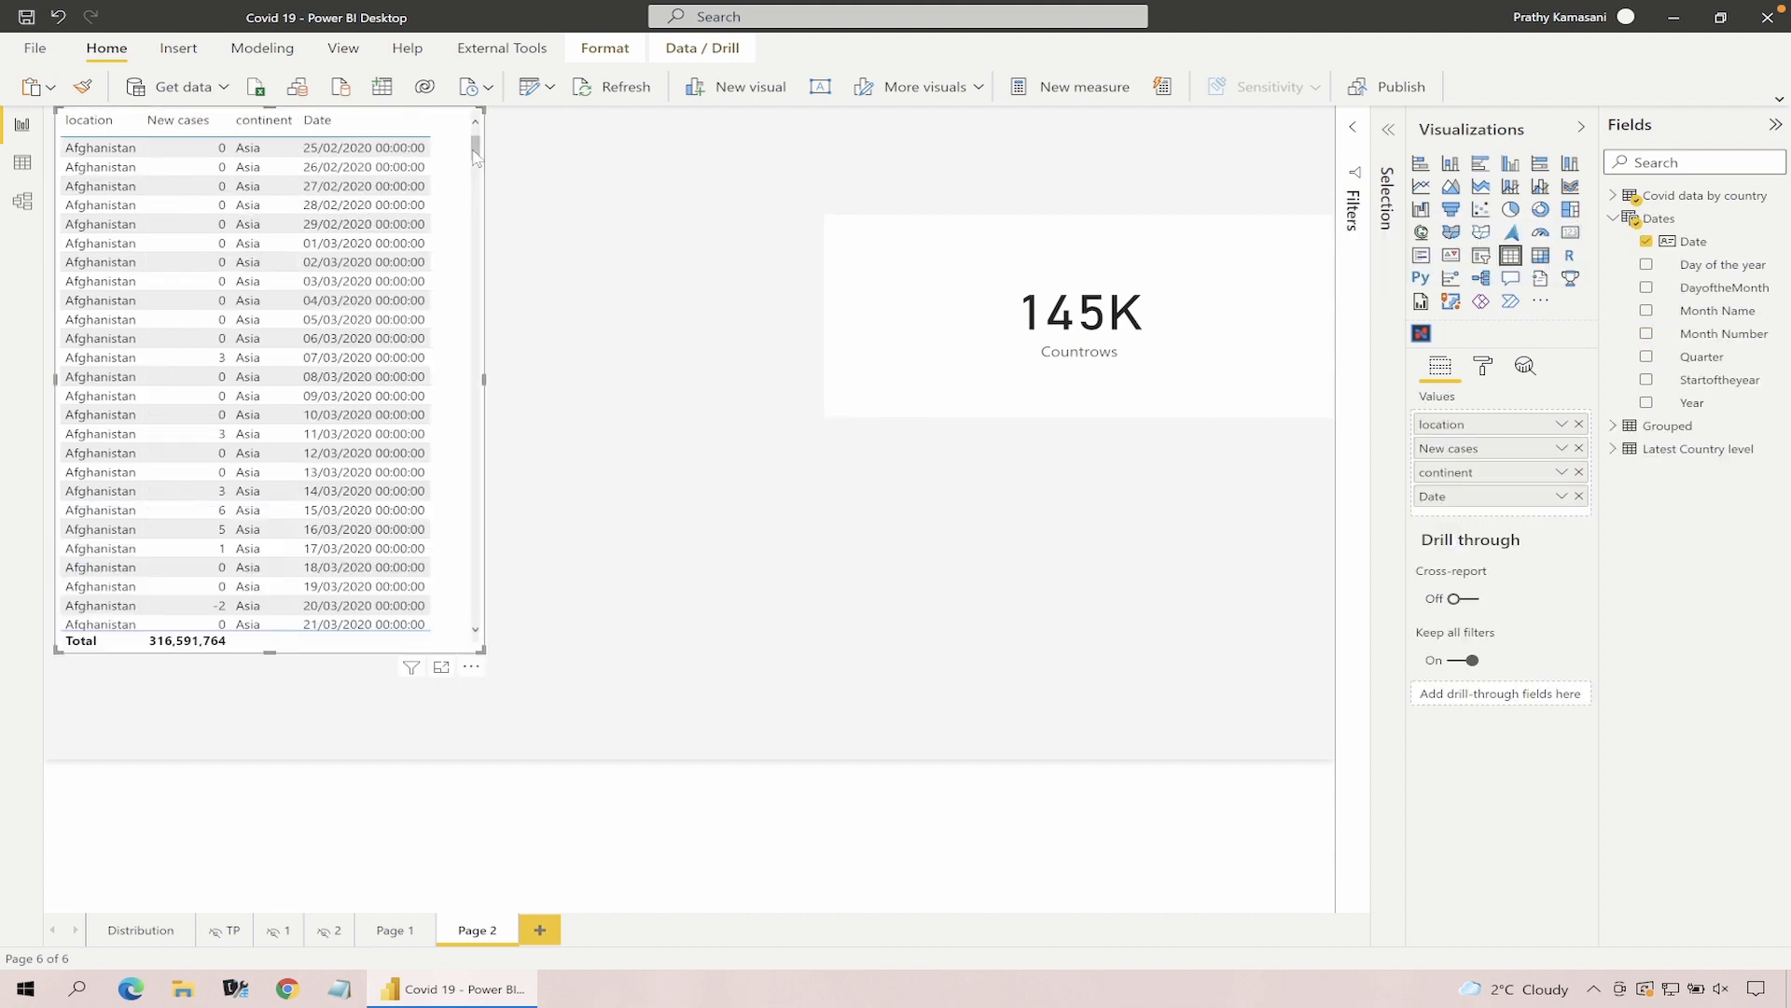
Move the Countrows card slightly up and to the left in the page's upper-right area
{"action": "left_click", "coordinate": [571, 185]}
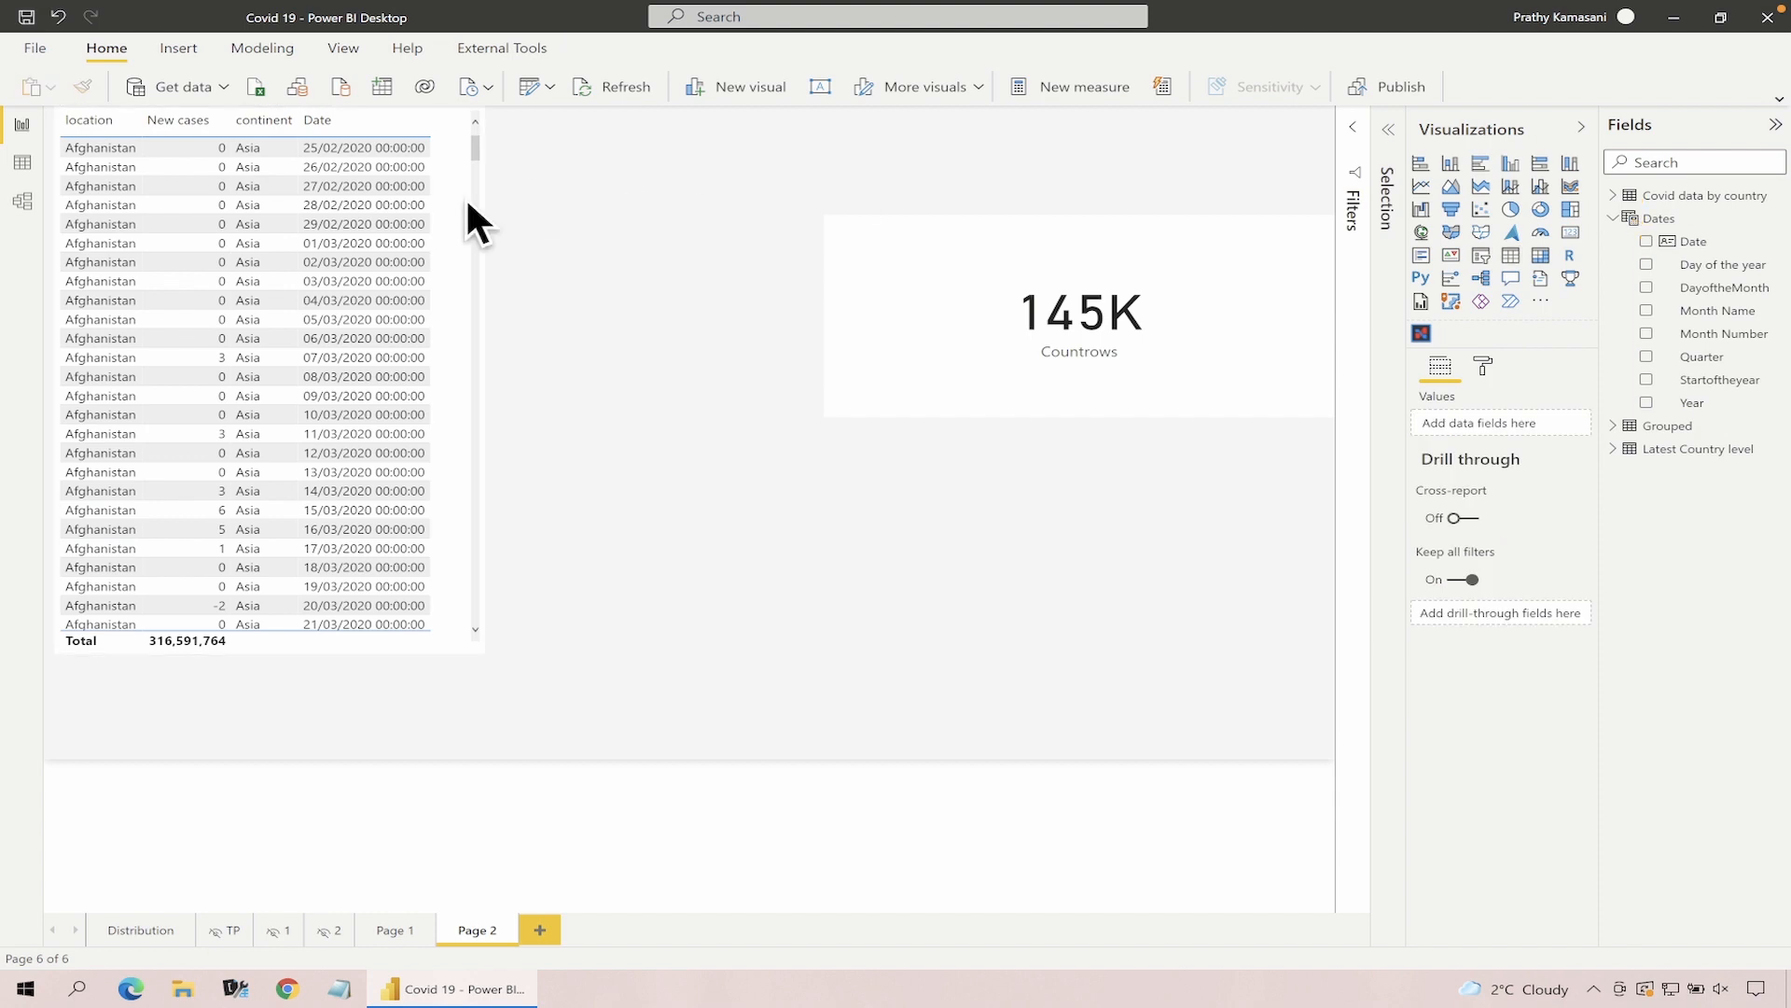
{"action": "left_click", "coordinate": [479, 154]}
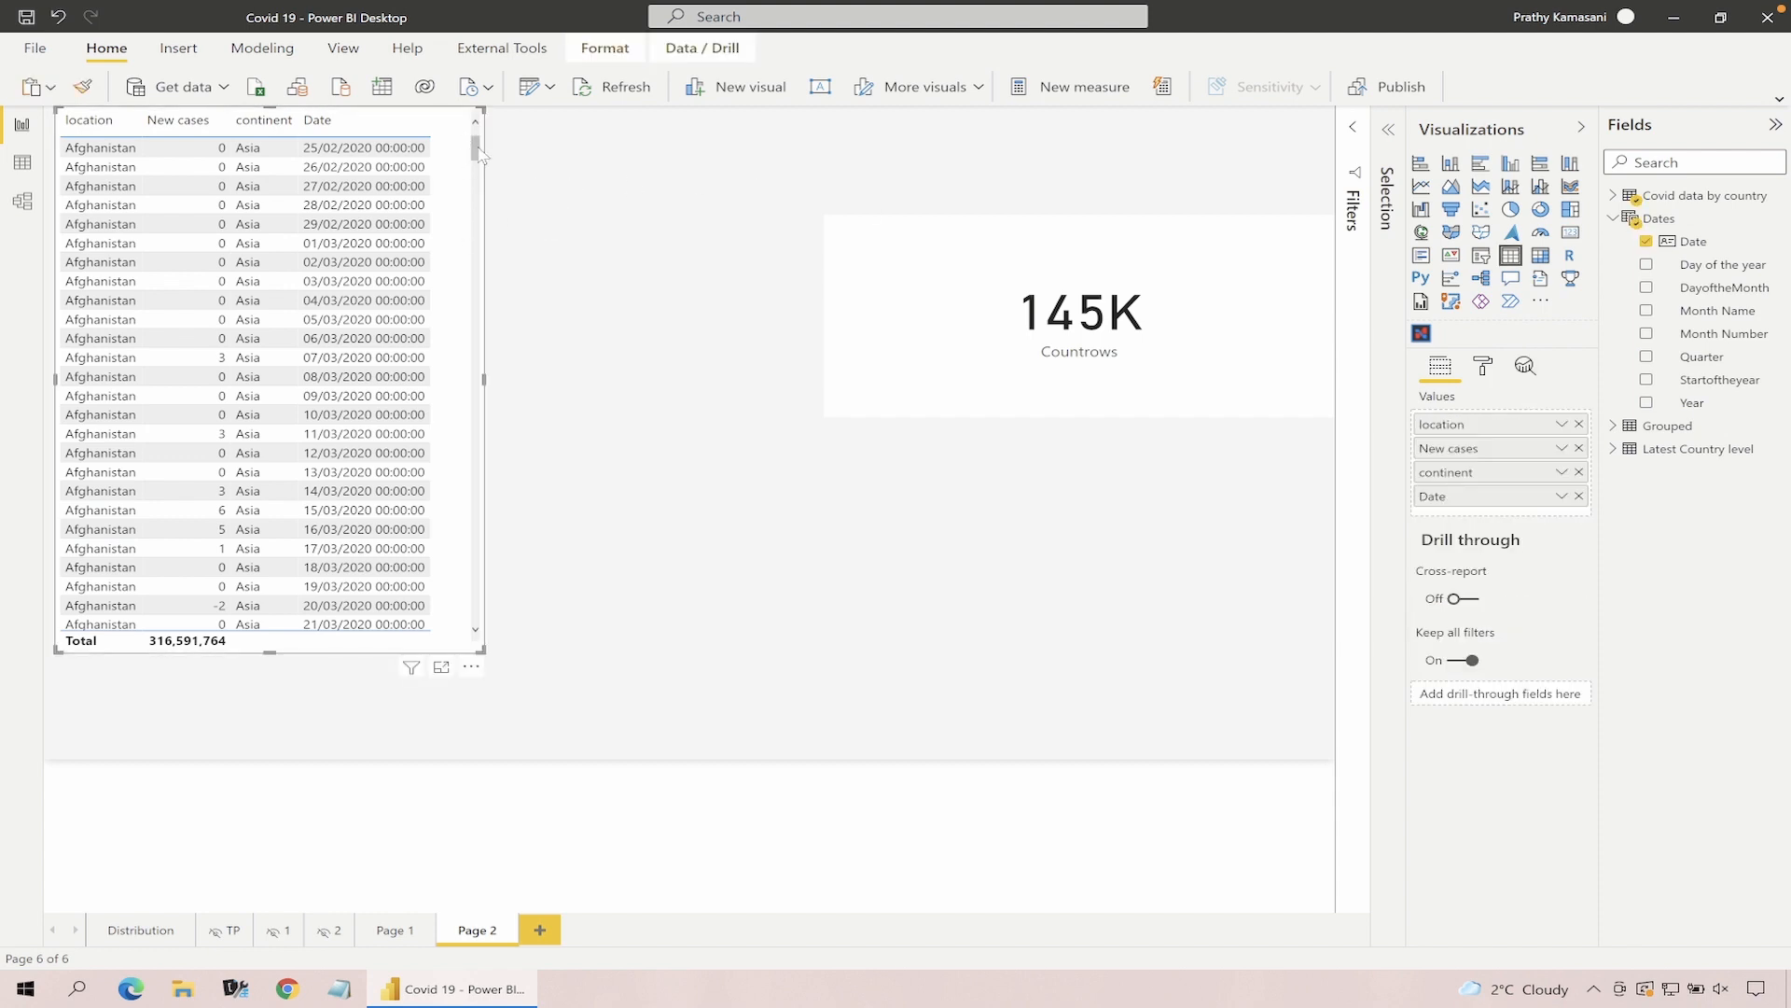
{"action": "left_click_drag", "start_coordinate": [1058, 230], "coordinate": [1027, 159]}
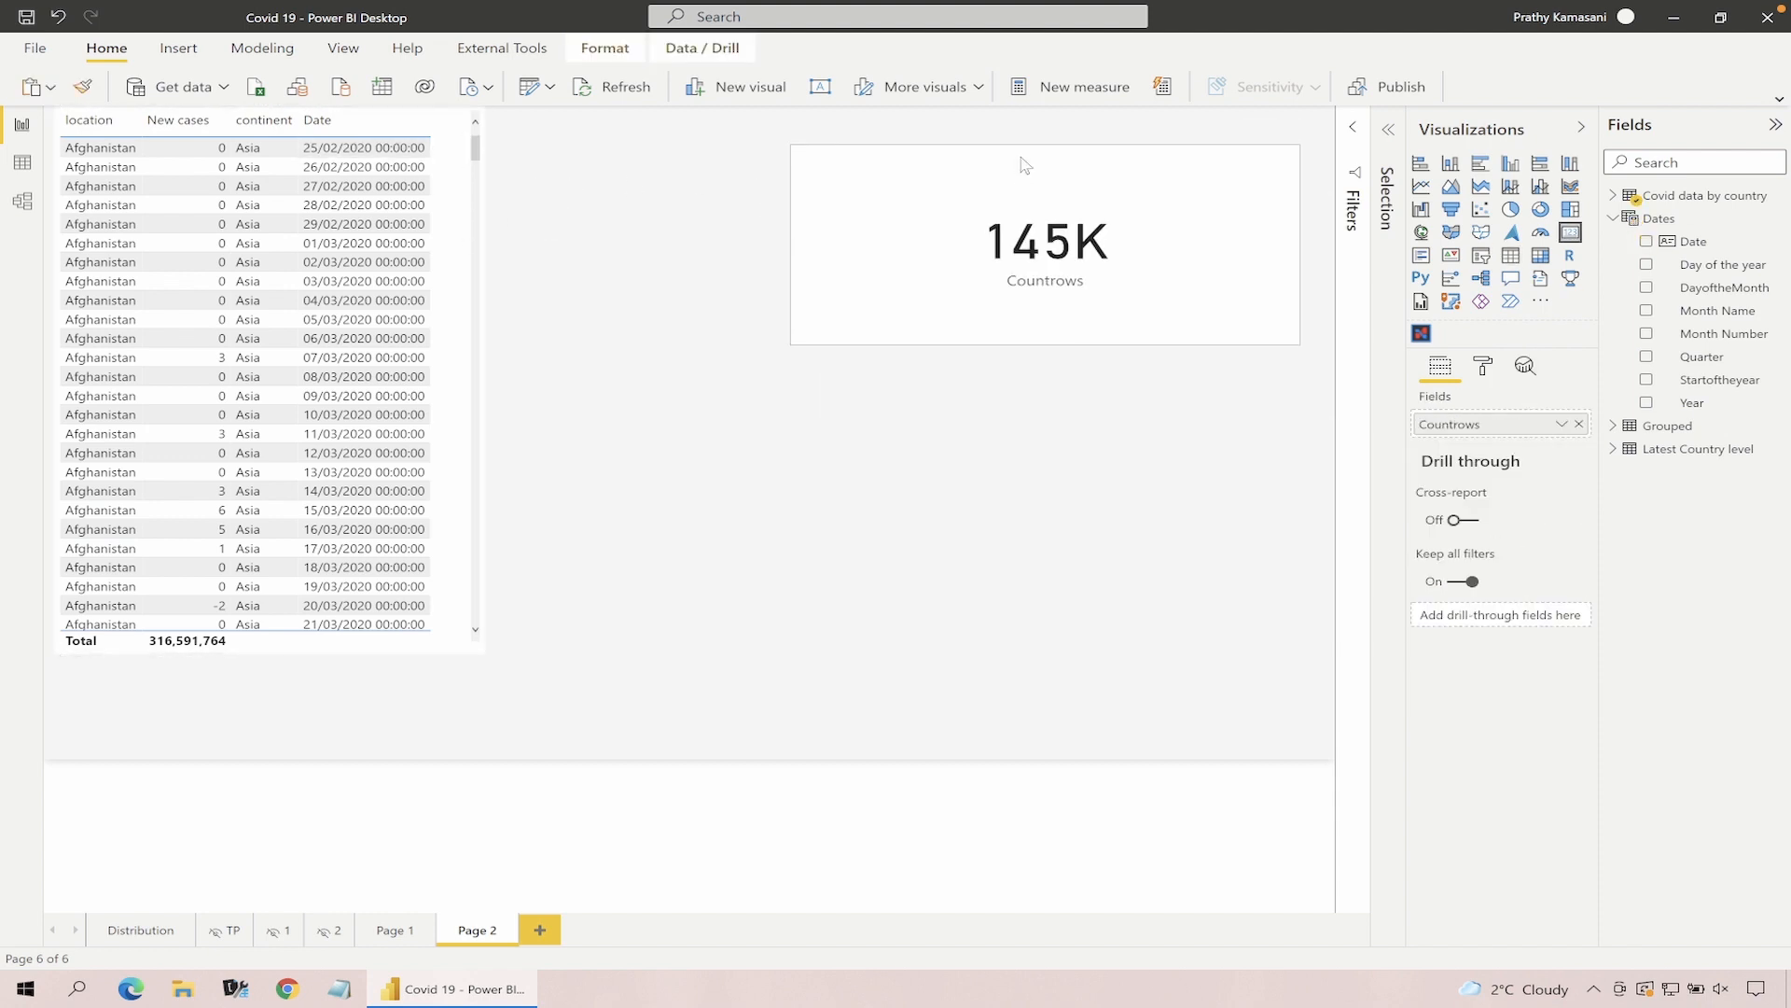
{"action": "left_click", "coordinate": [745, 343]}
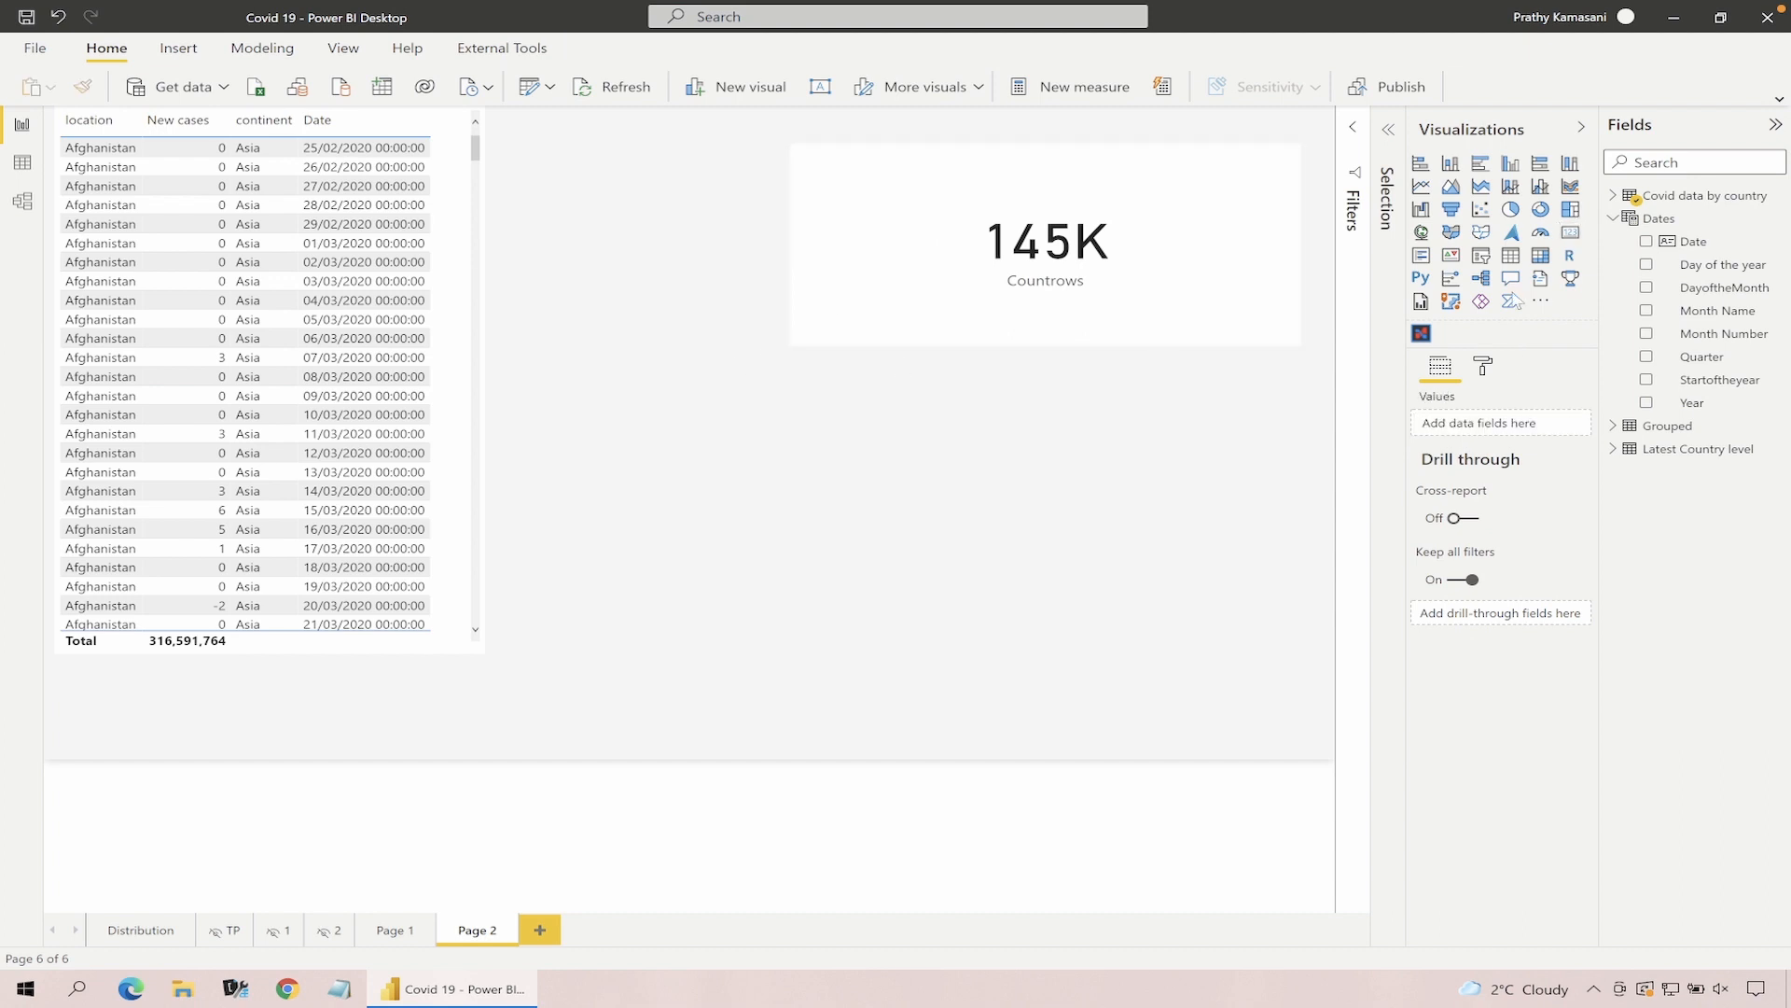
Add a slicer based on the continent field from Covid data by country
{"action": "left_click", "coordinate": [1482, 259]}
{"action": "left_click", "coordinate": [1657, 167]}
{"action": "type", "text": "c"}
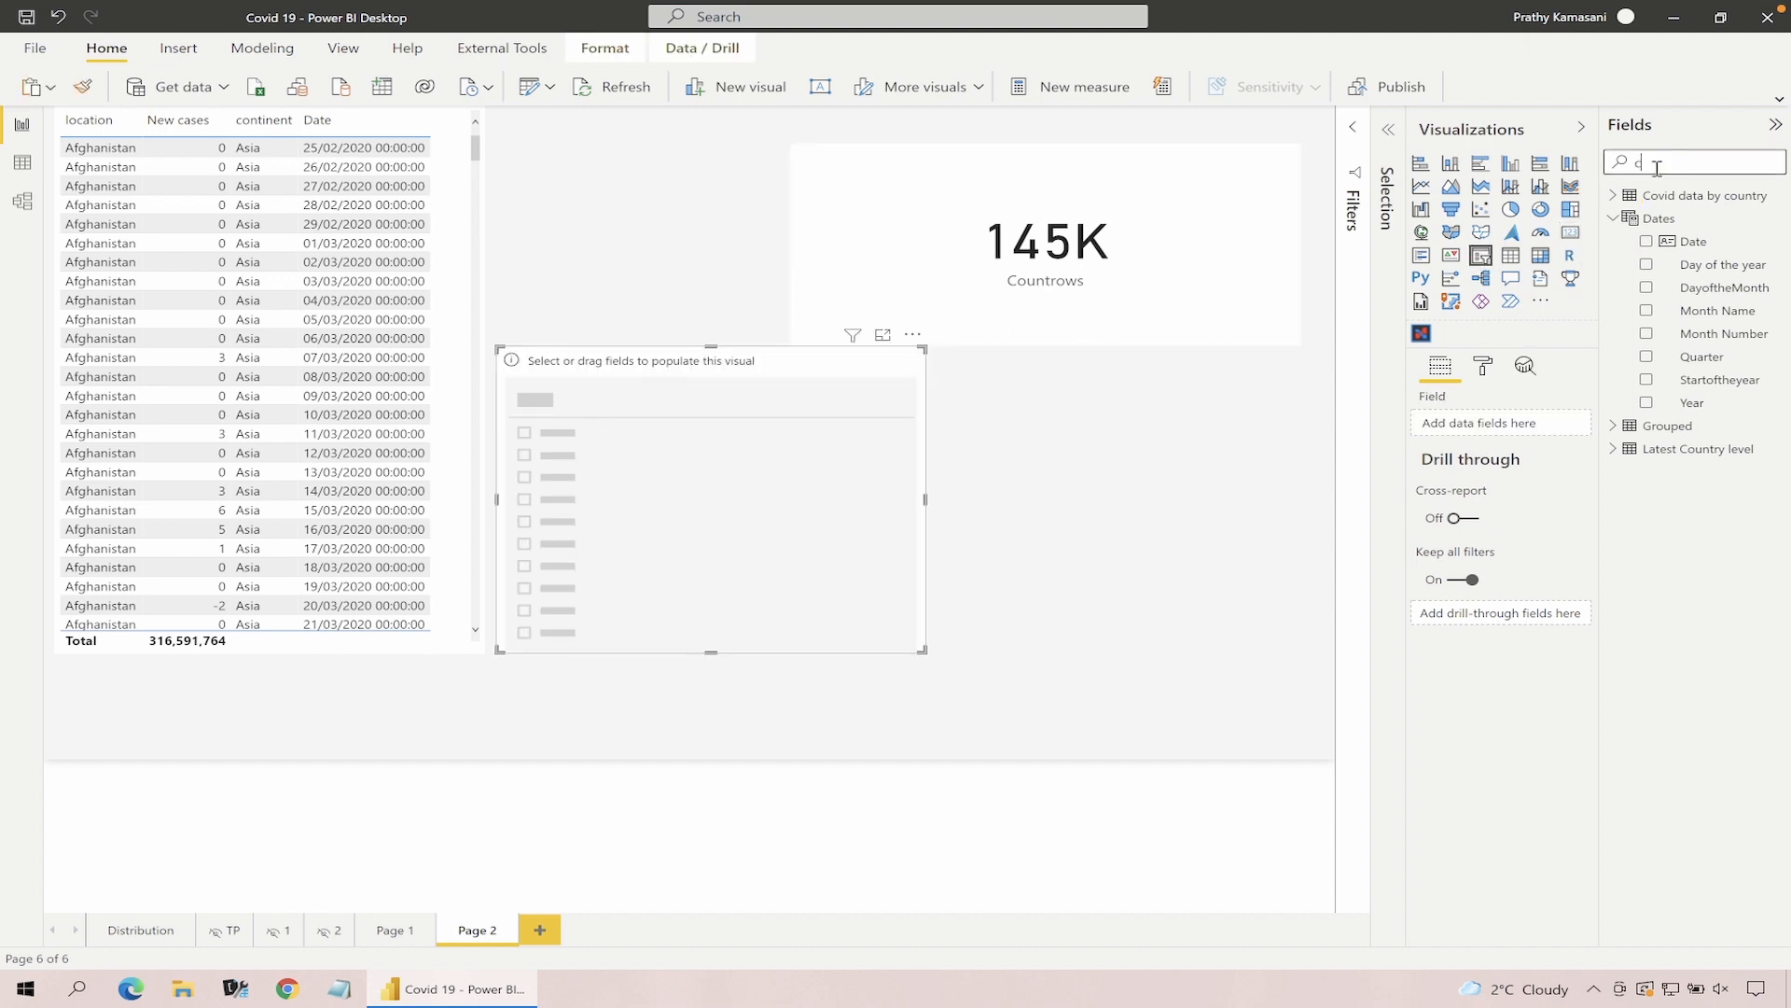
{"action": "type", "text": "onti"}
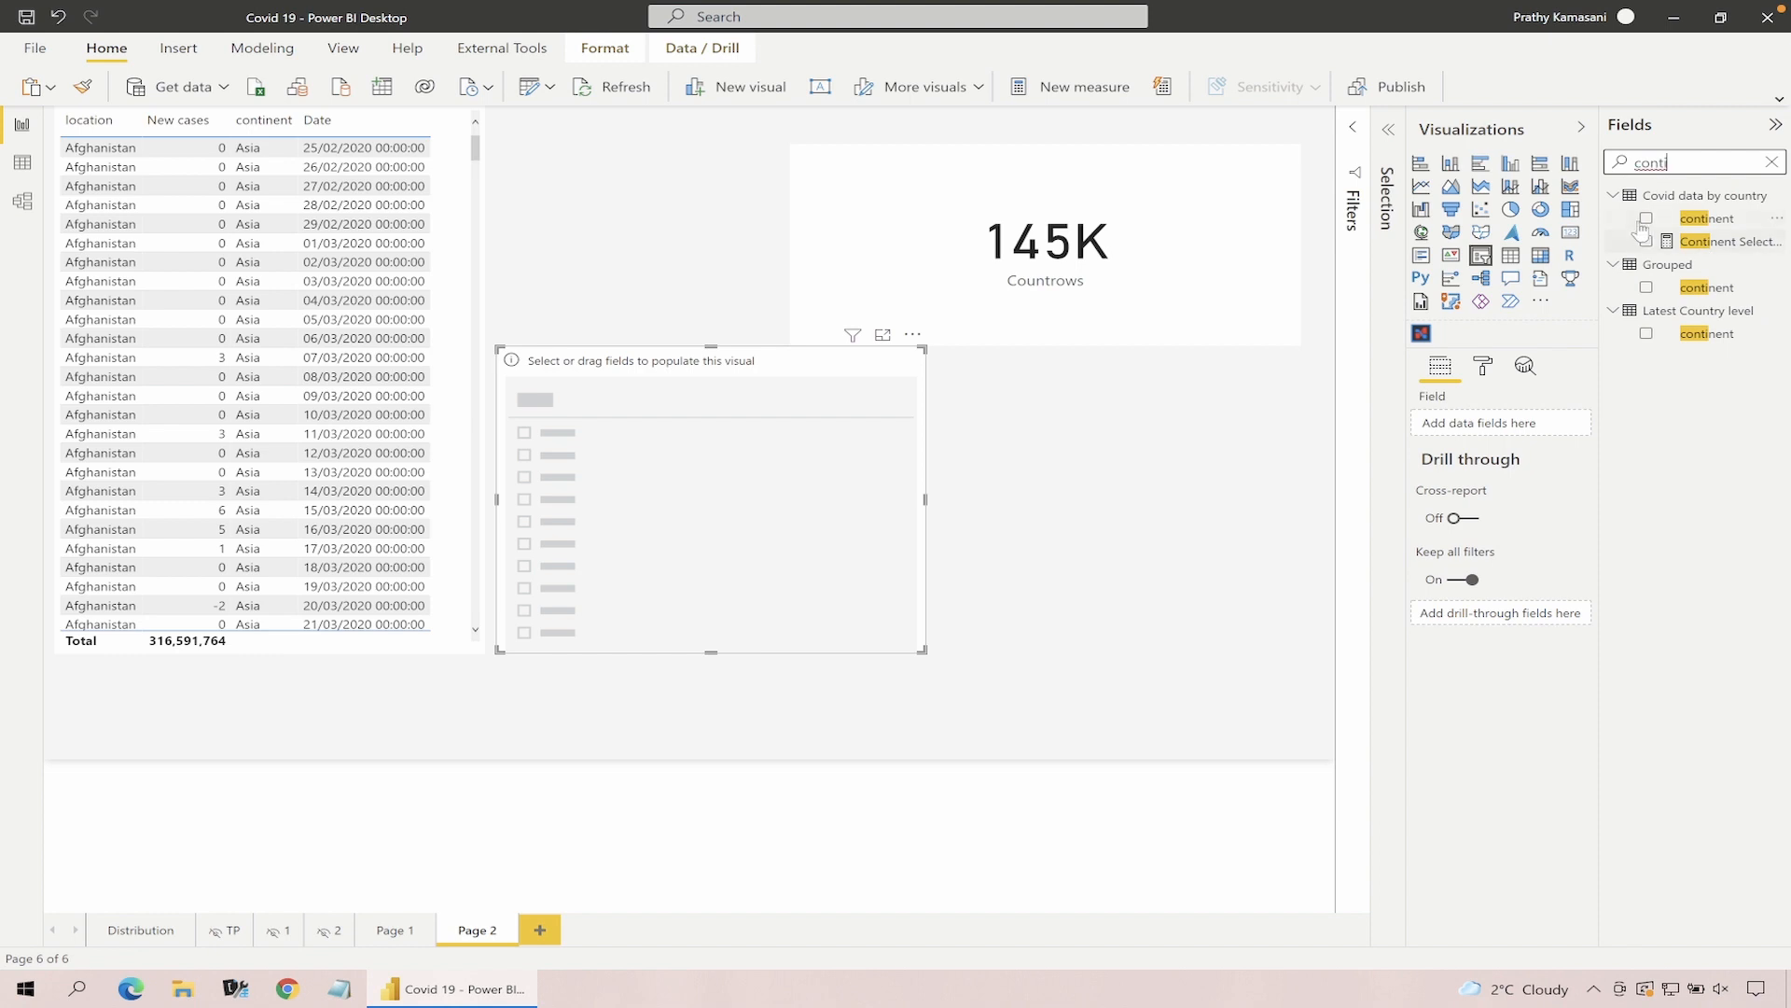
{"action": "left_click", "coordinate": [1645, 220]}
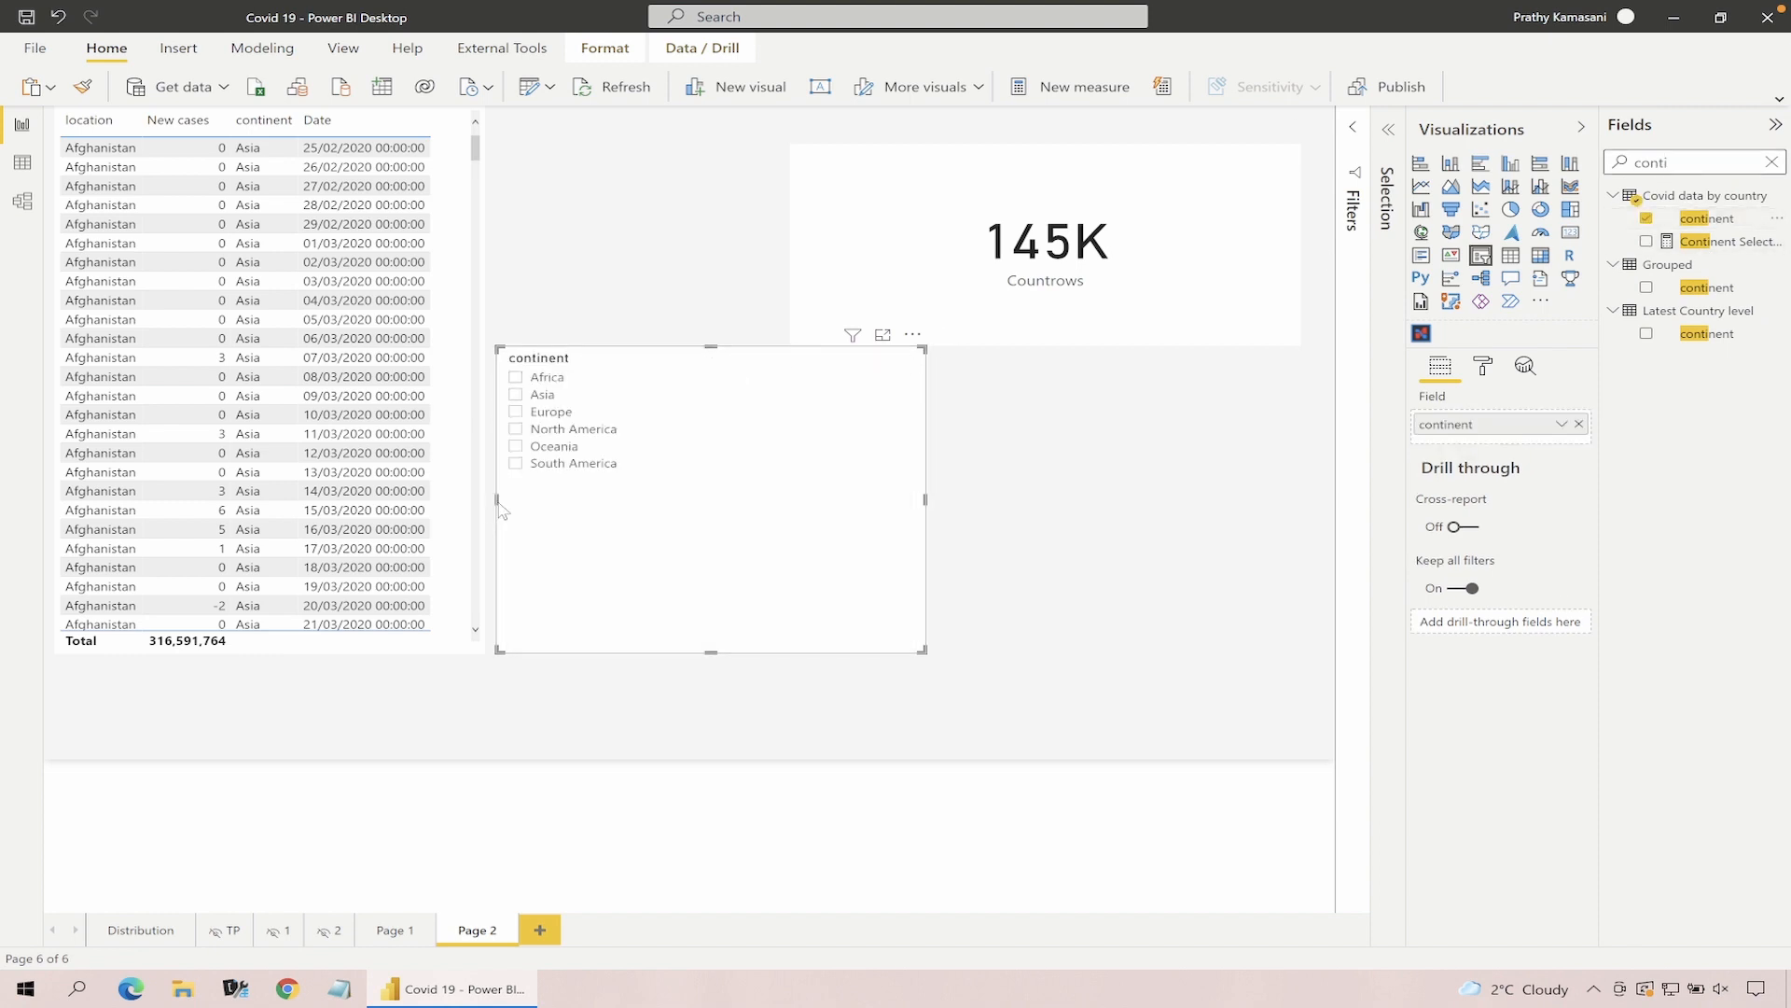
Narrow the continent slicer to the page's right edge below the card and filter it to Europe
{"action": "left_click_drag", "start_coordinate": [501, 508], "coordinate": [809, 511]}
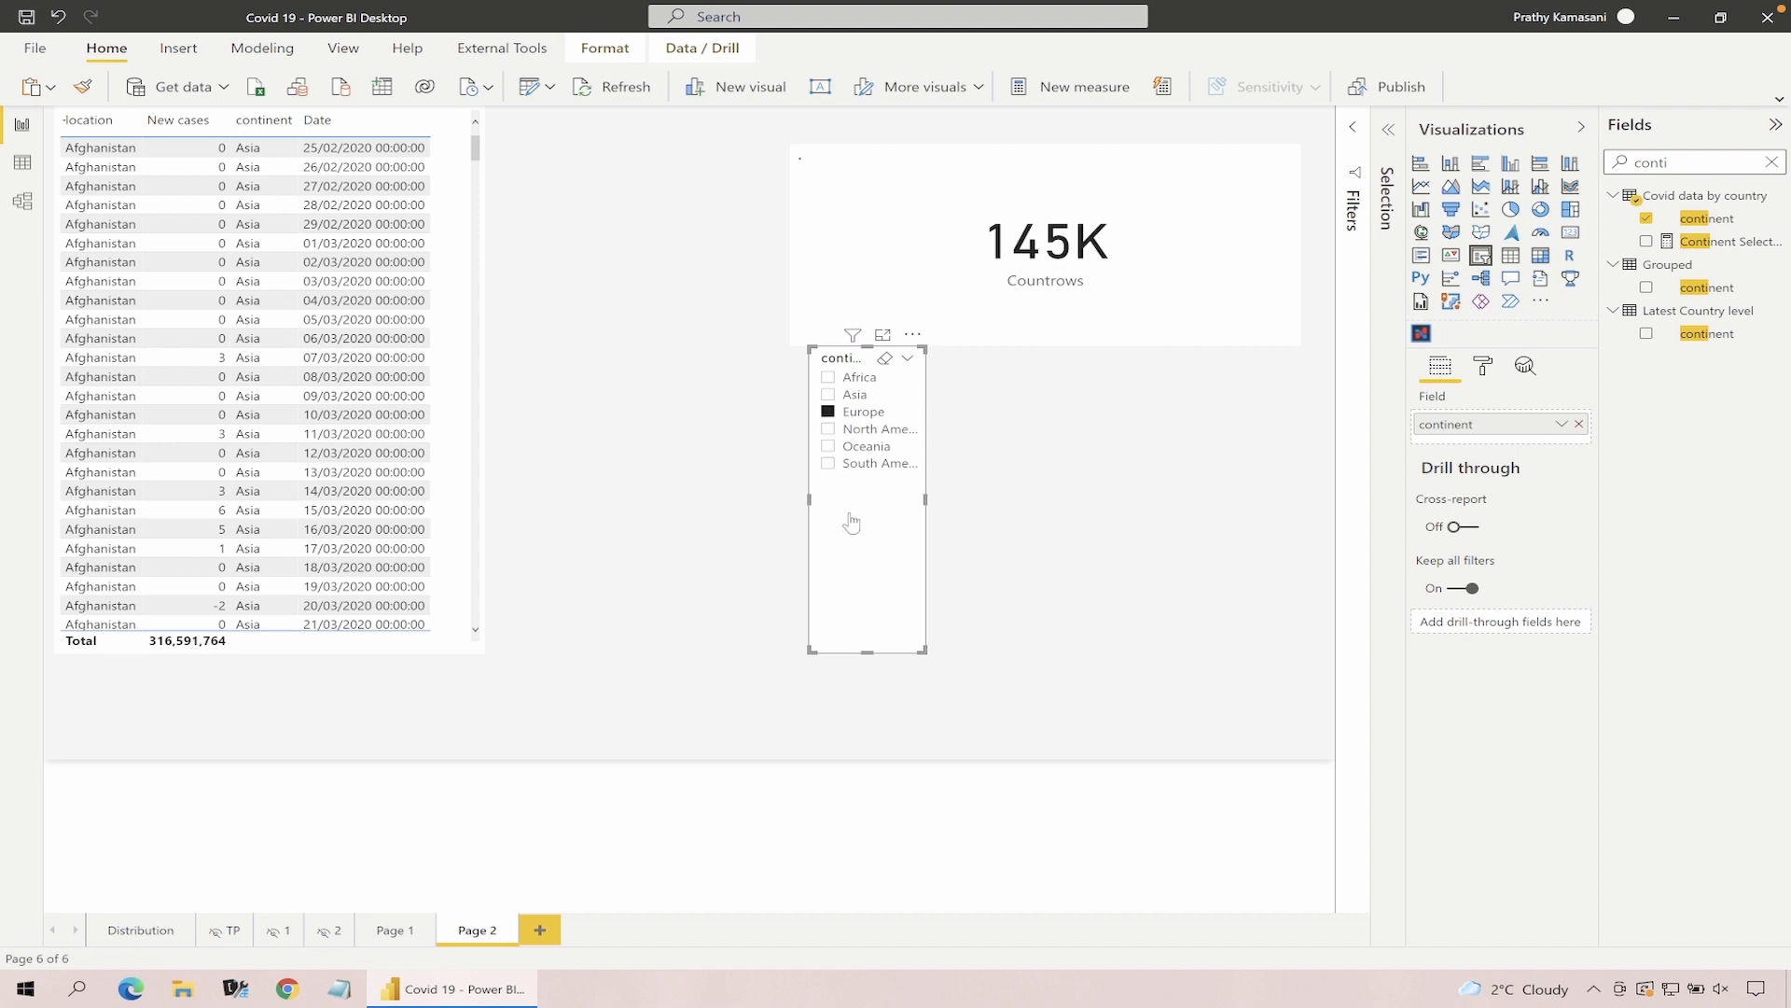
{"action": "left_click_drag", "start_coordinate": [858, 361], "coordinate": [1221, 396]}
Remove continent from the table and convert it to a matrix with location rows, Date columns and New cases values
{"action": "left_click", "coordinate": [439, 373]}
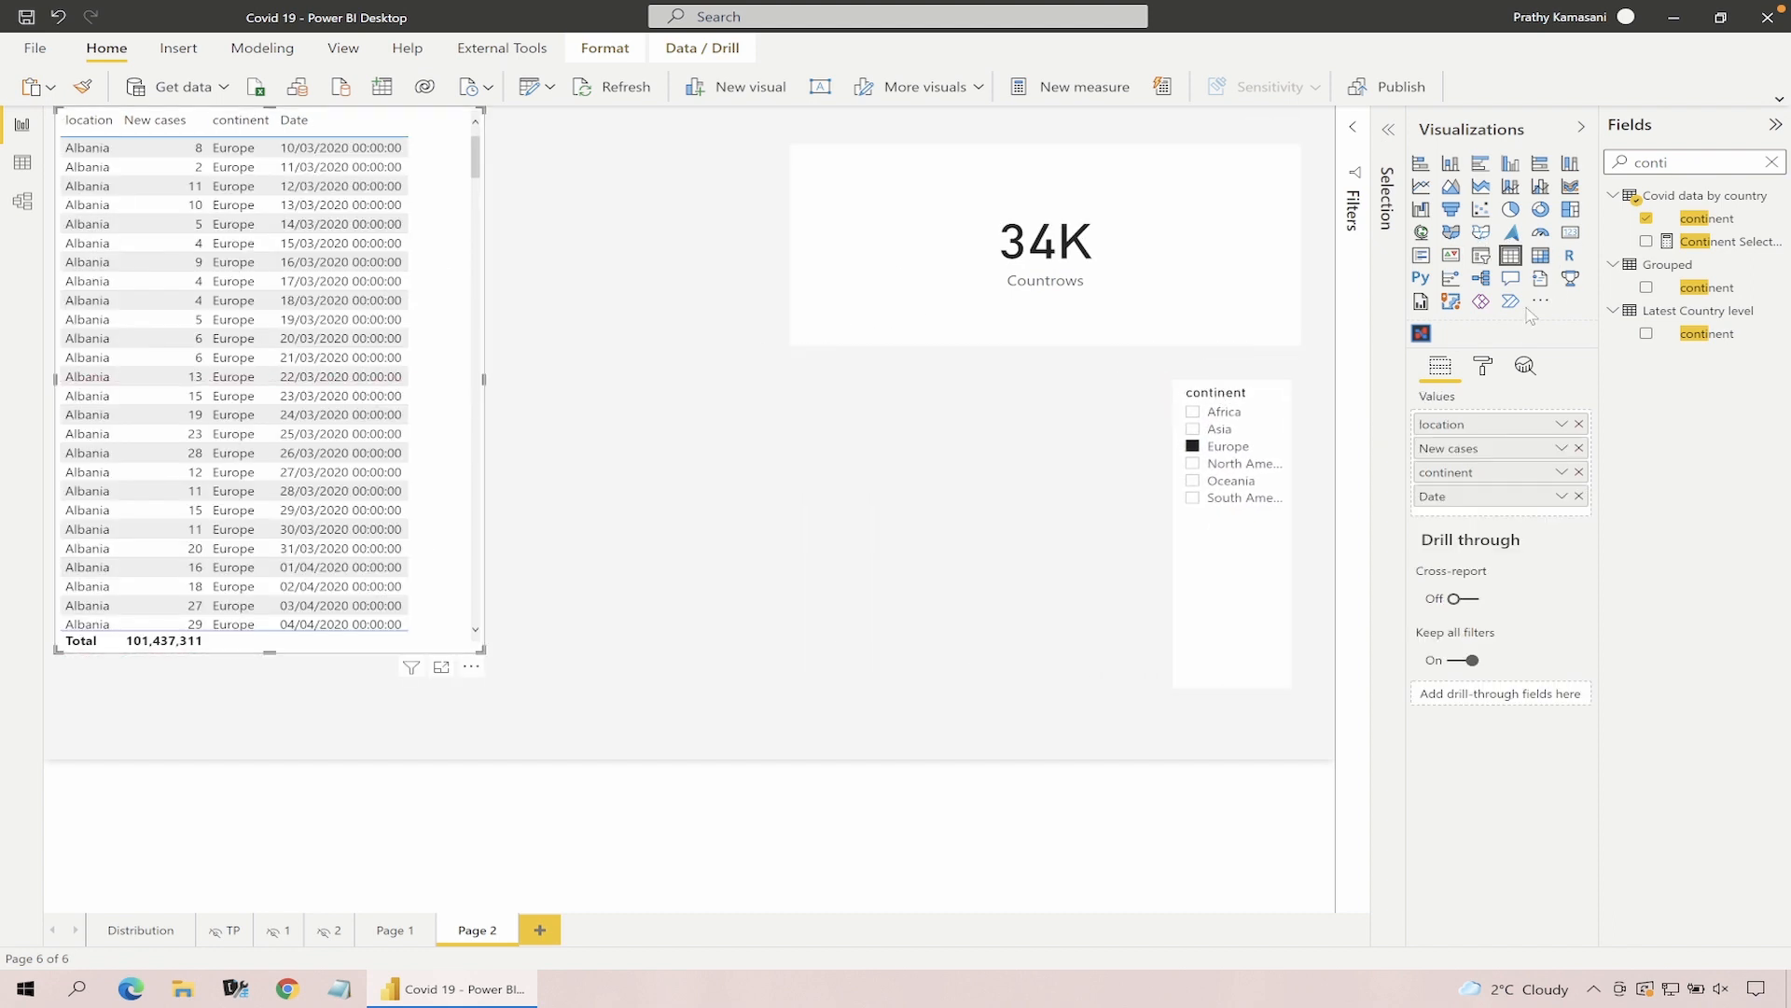
{"action": "left_click", "coordinate": [1579, 472]}
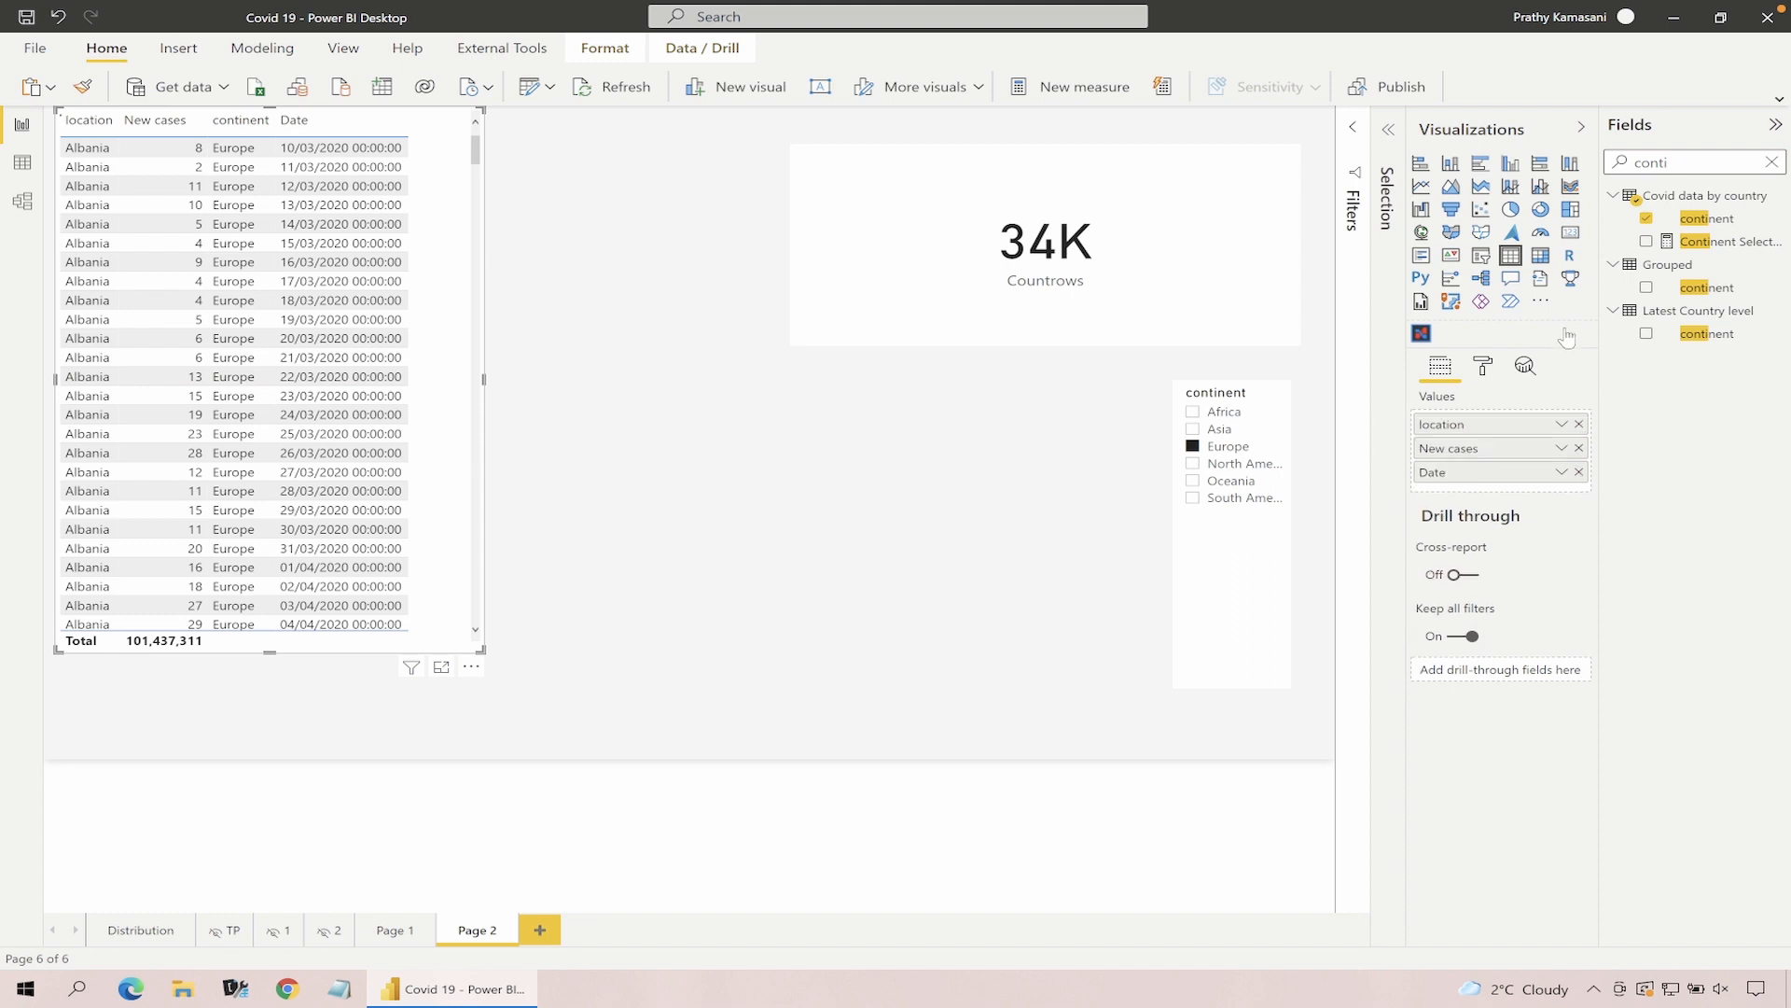
{"action": "left_click", "coordinate": [1508, 256]}
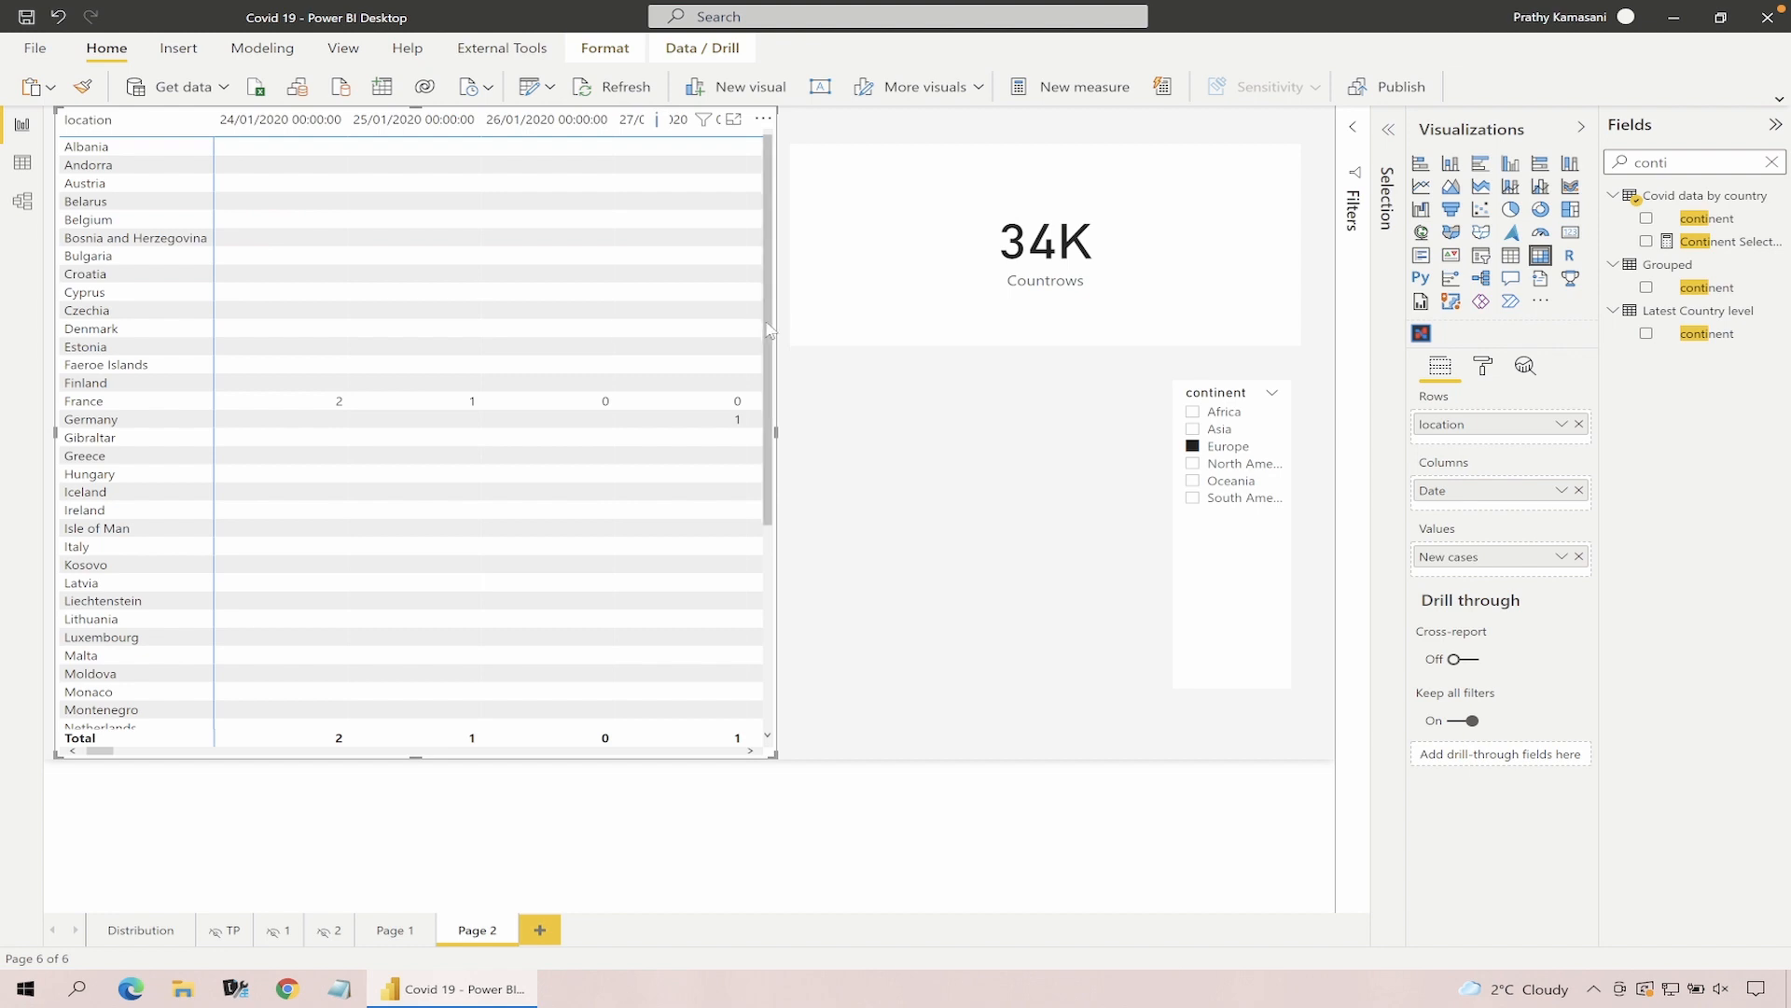
Replace Date with Year from the Dates table in the matrix columns
{"action": "left_click", "coordinate": [1578, 491]}
{"action": "left_click", "coordinate": [1771, 163]}
{"action": "left_click", "coordinate": [1657, 219]}
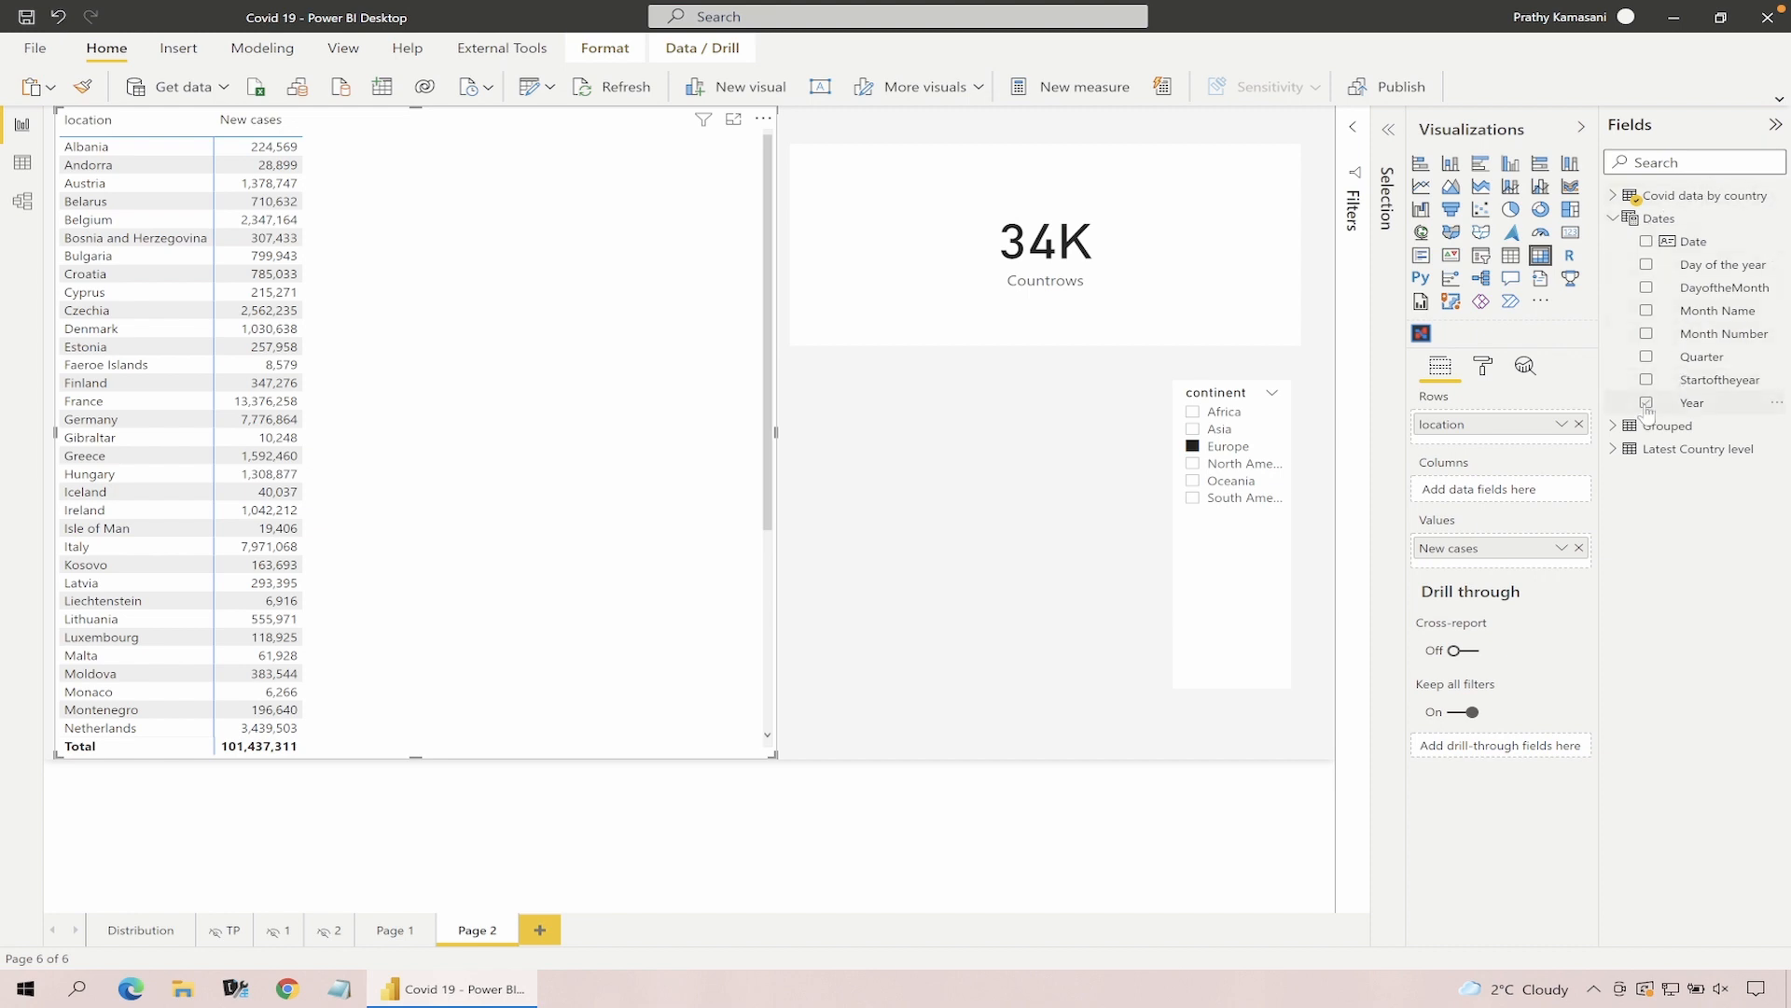
{"action": "left_click", "coordinate": [1647, 404]}
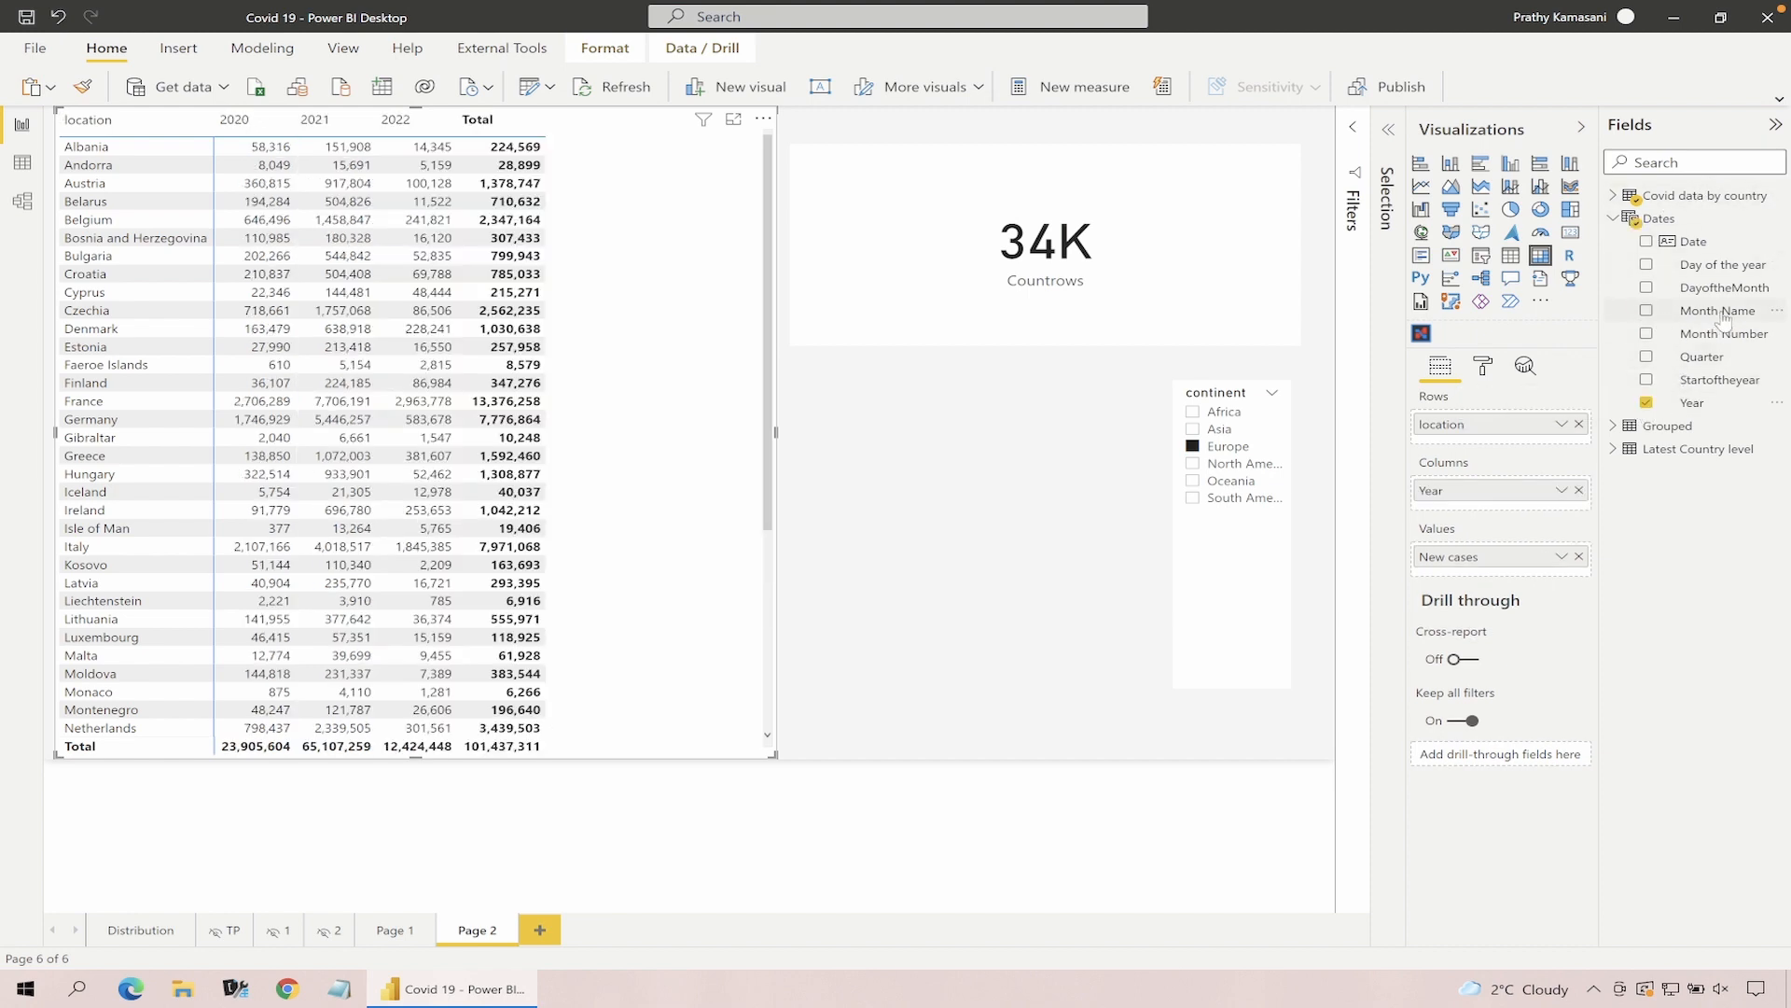
Add Month Name and DayoftheMonth beneath Year in the matrix columns and expand the hierarchy to month level
{"action": "left_click_drag", "start_coordinate": [1724, 318], "coordinate": [1512, 515]}
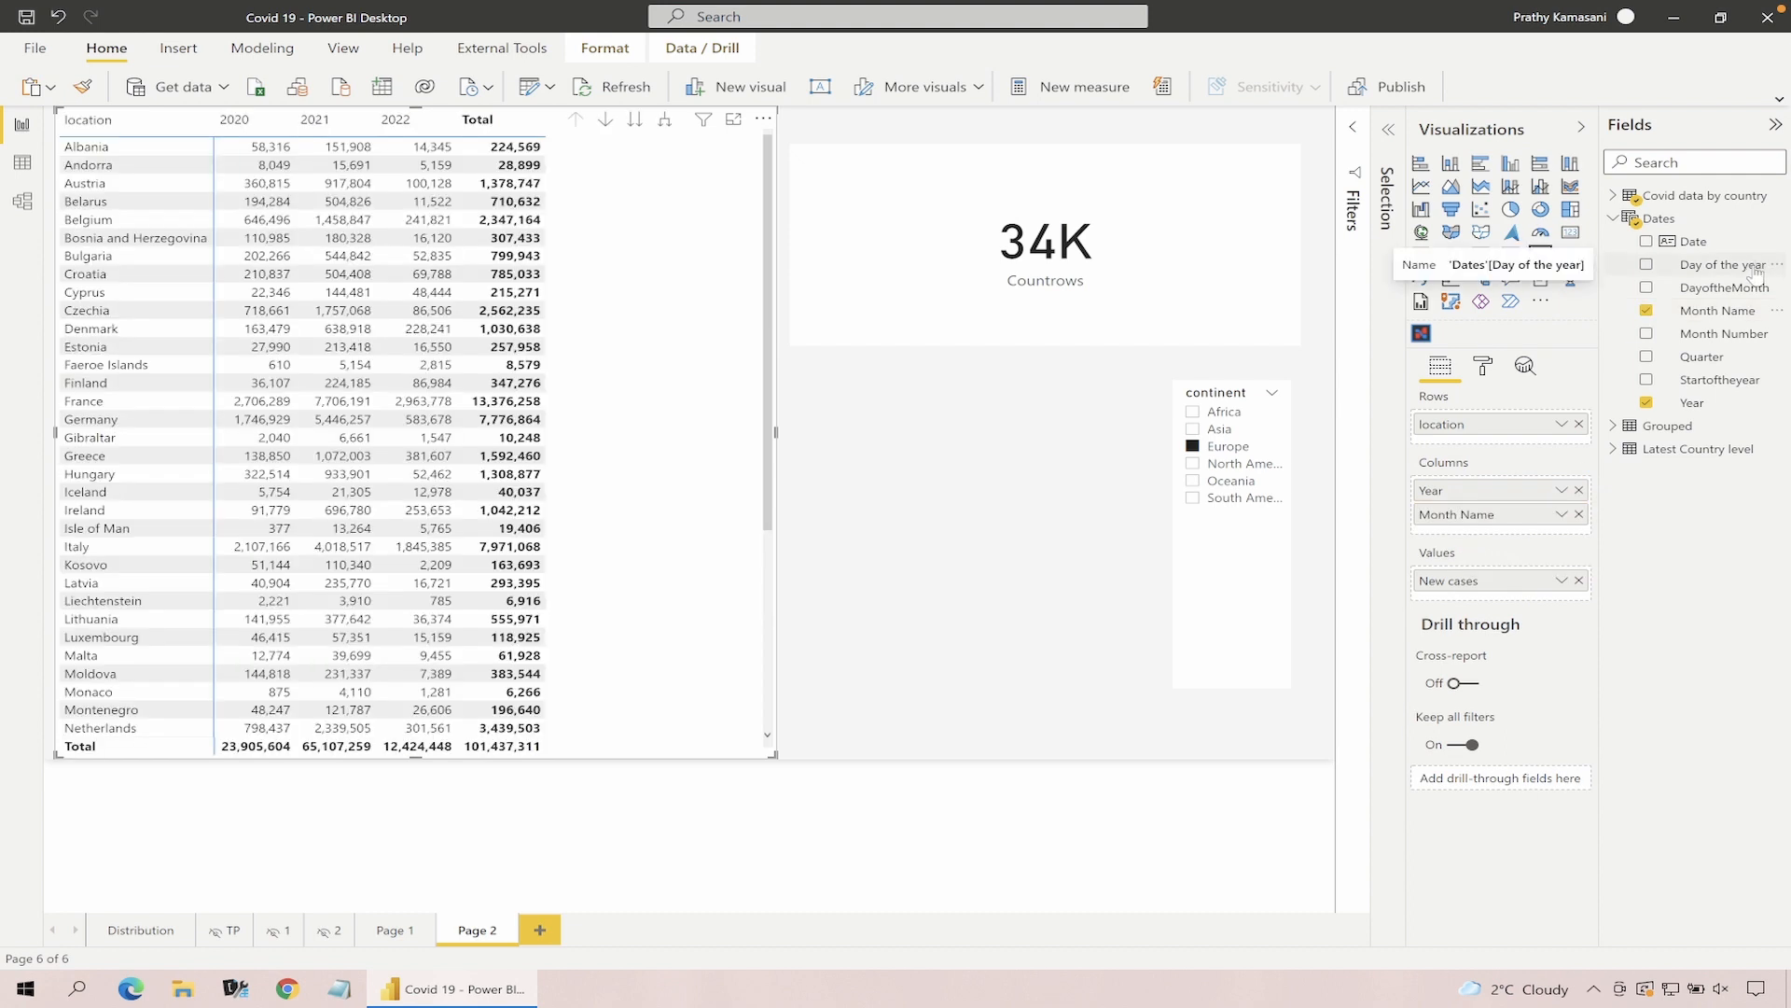
{"action": "left_click_drag", "start_coordinate": [1754, 284], "coordinate": [1541, 527]}
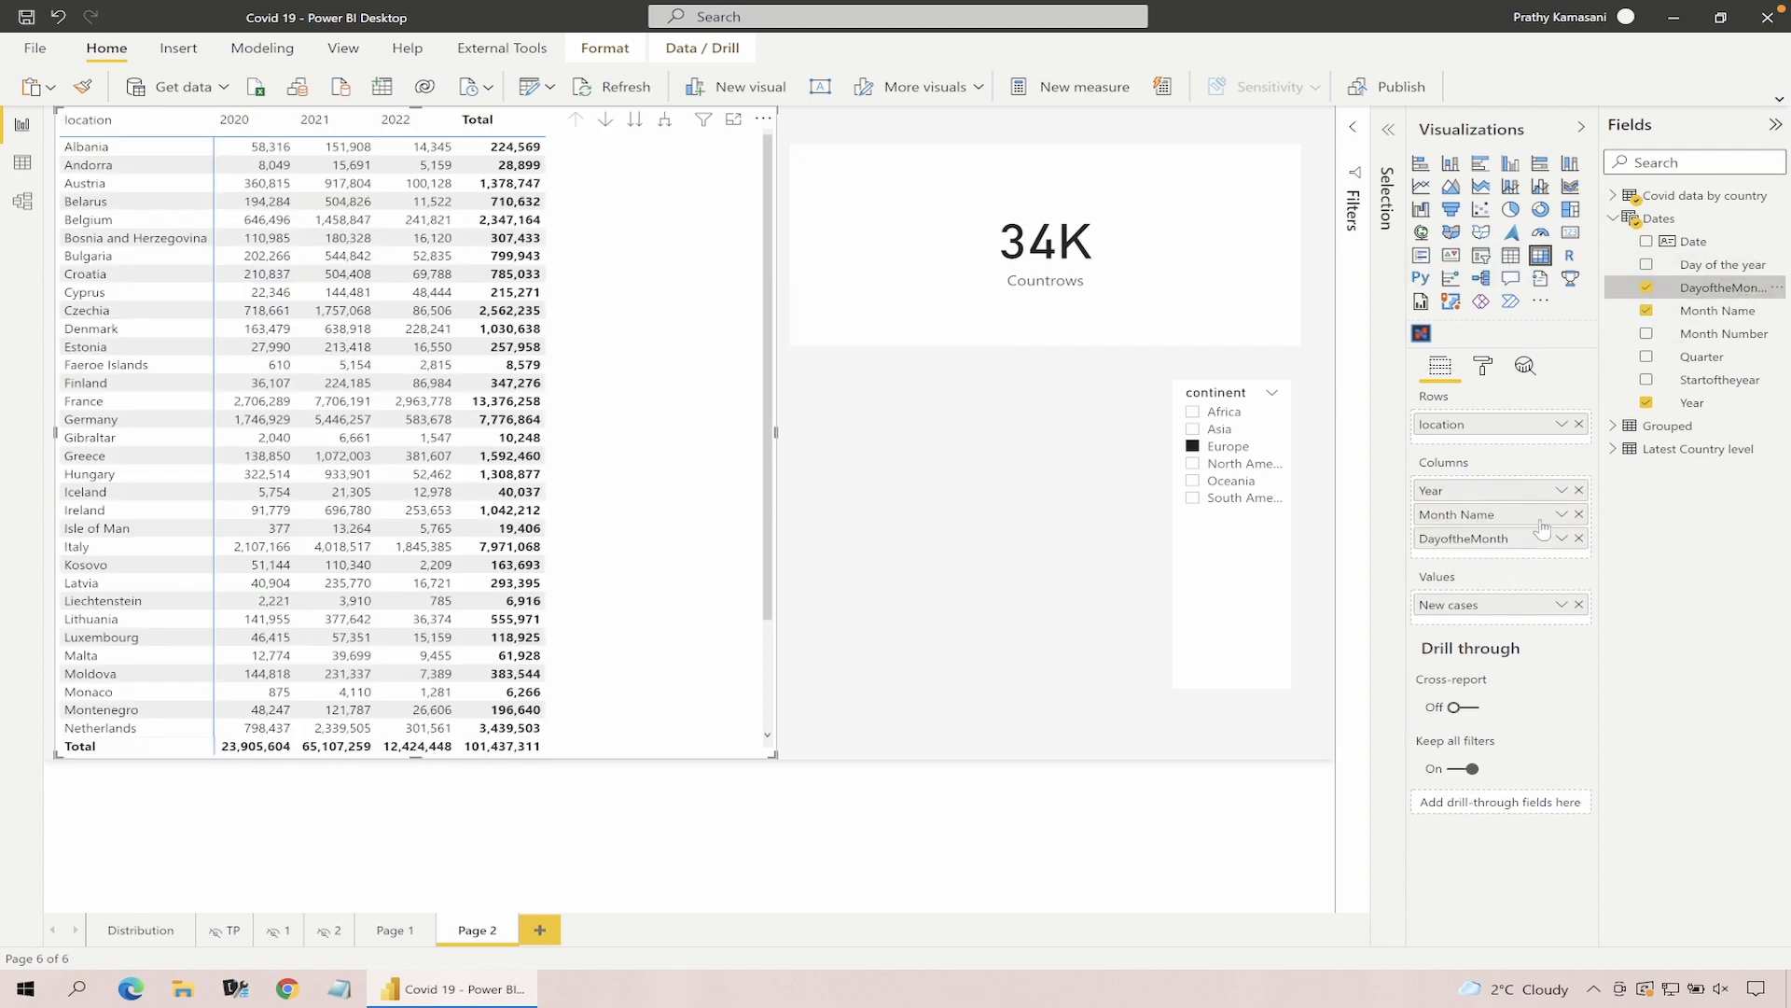
{"action": "left_click", "coordinate": [664, 125]}
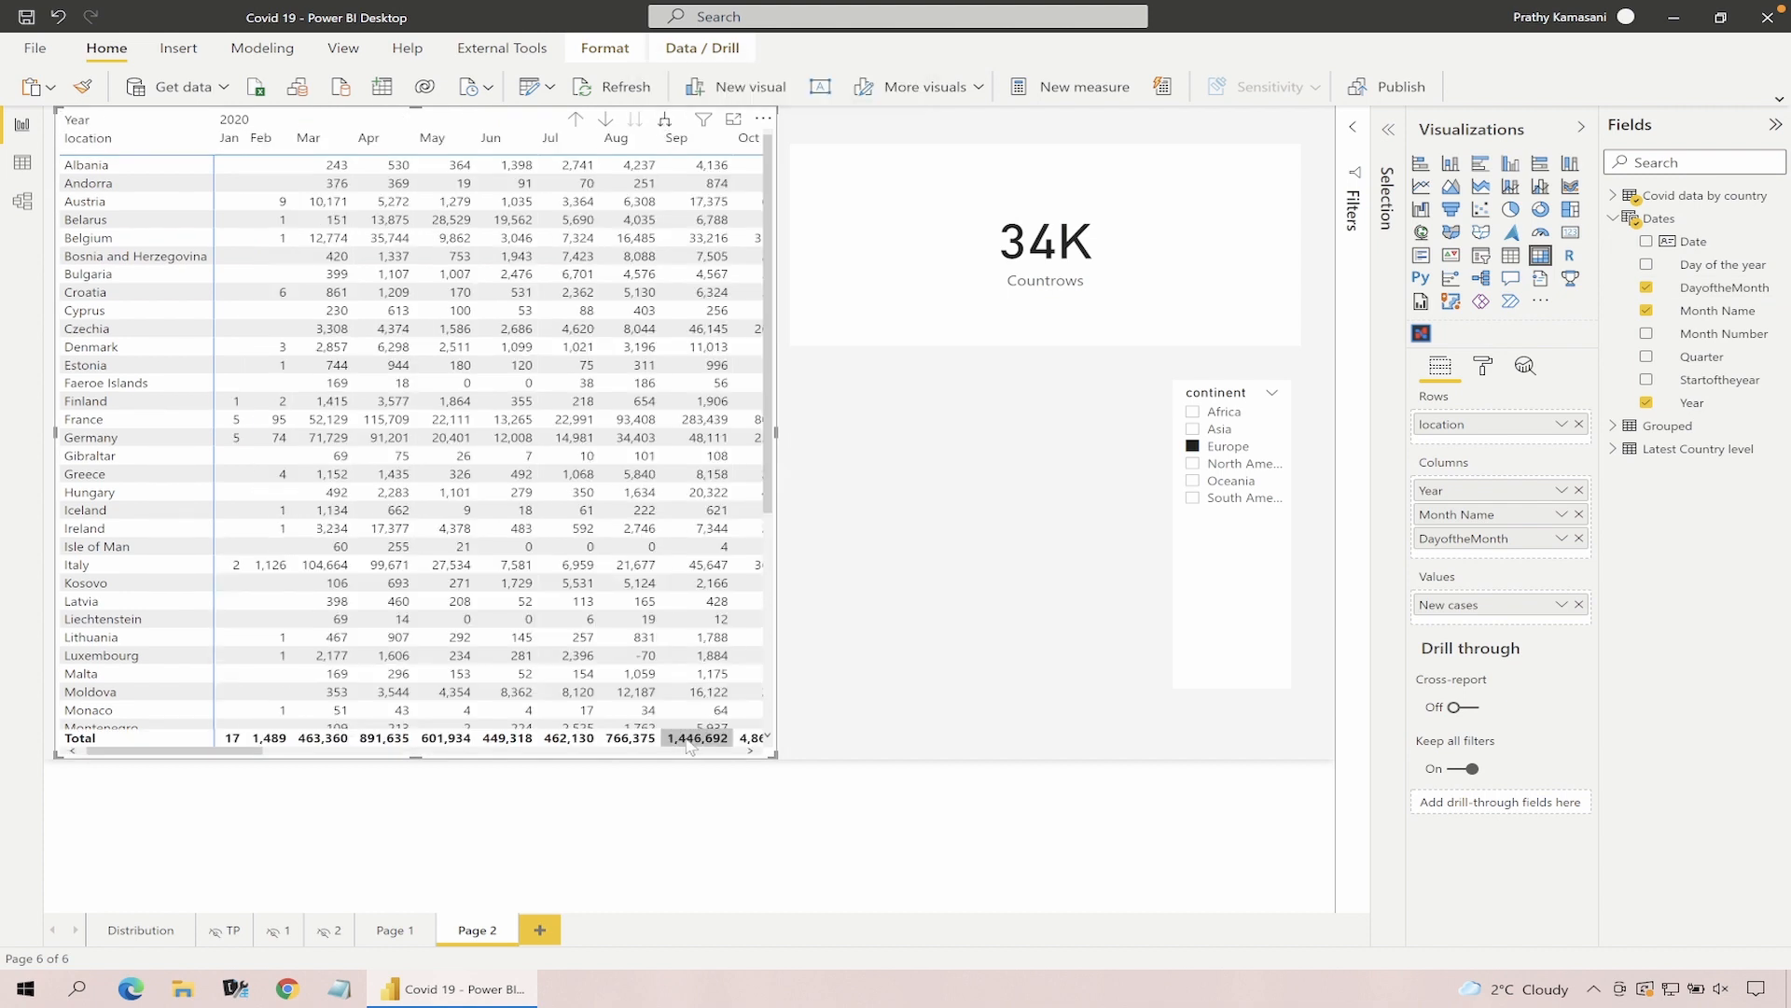
{"action": "mouse_move", "coordinate": [249, 752]}
{"action": "left_mouse_down"}
{"action": "mouse_move", "coordinate": [496, 765]}
{"action": "mouse_move", "coordinate": [244, 773]}
{"action": "left_mouse_up"}
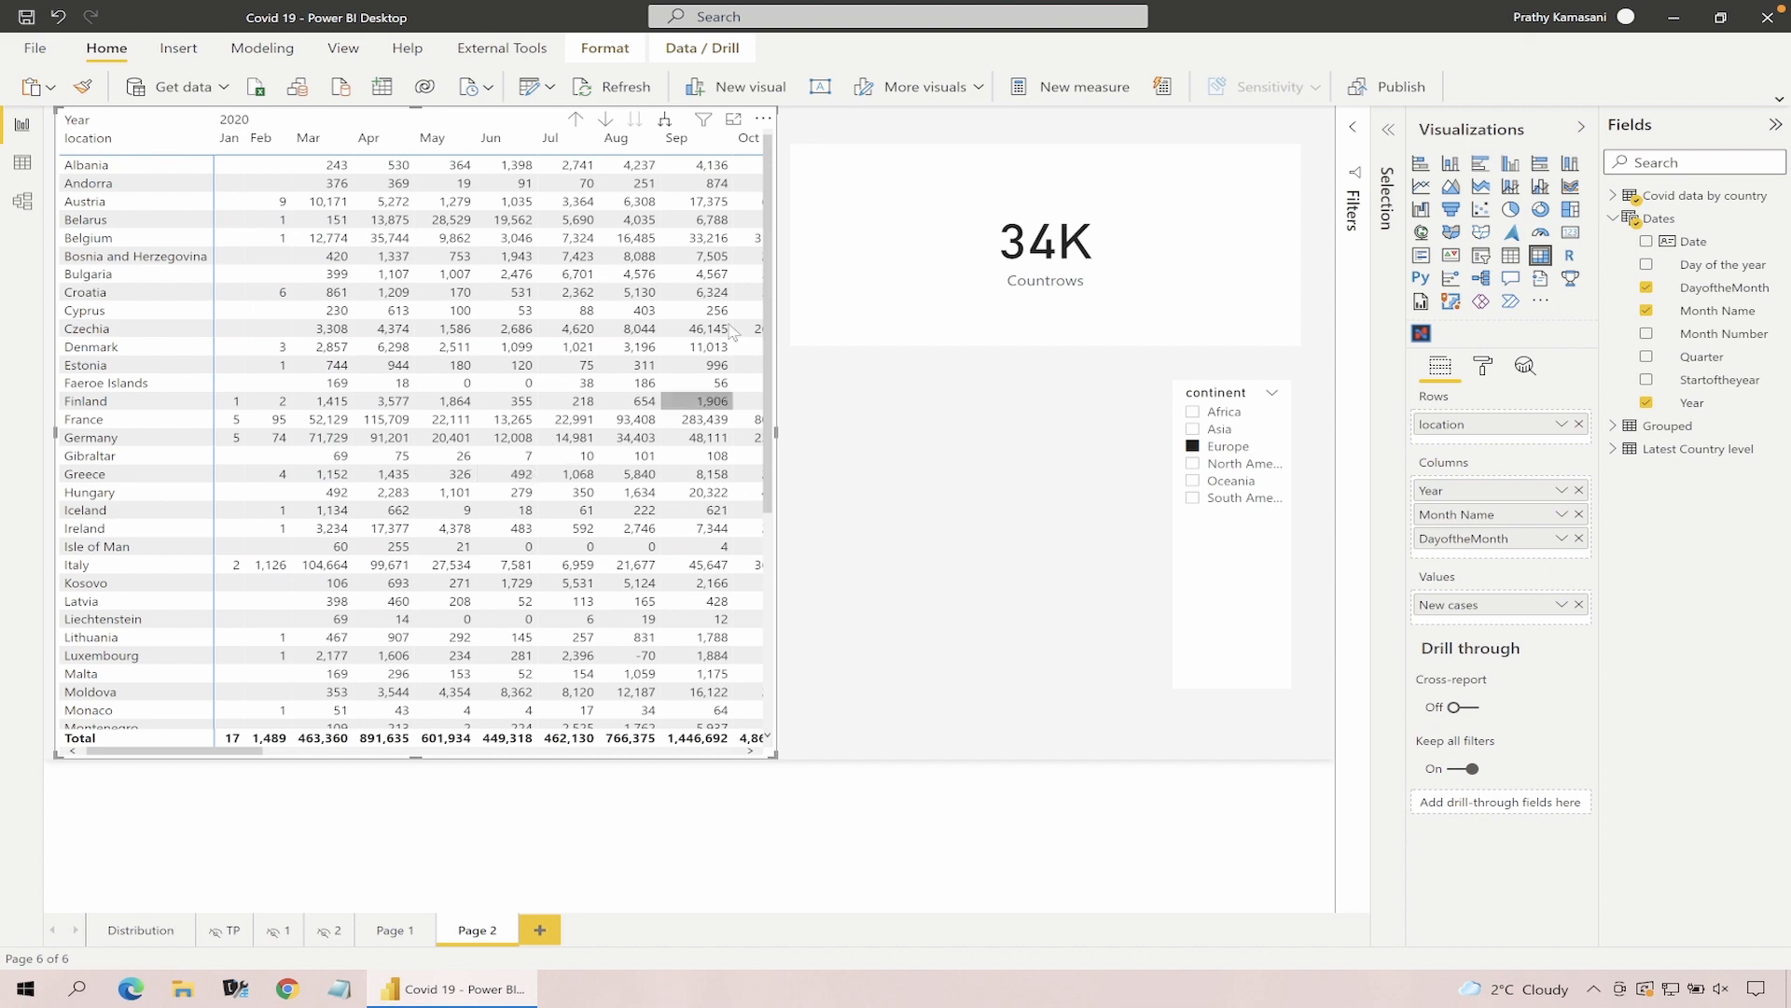
Remove the Countrows card from the page
{"action": "left_click", "coordinate": [888, 248]}
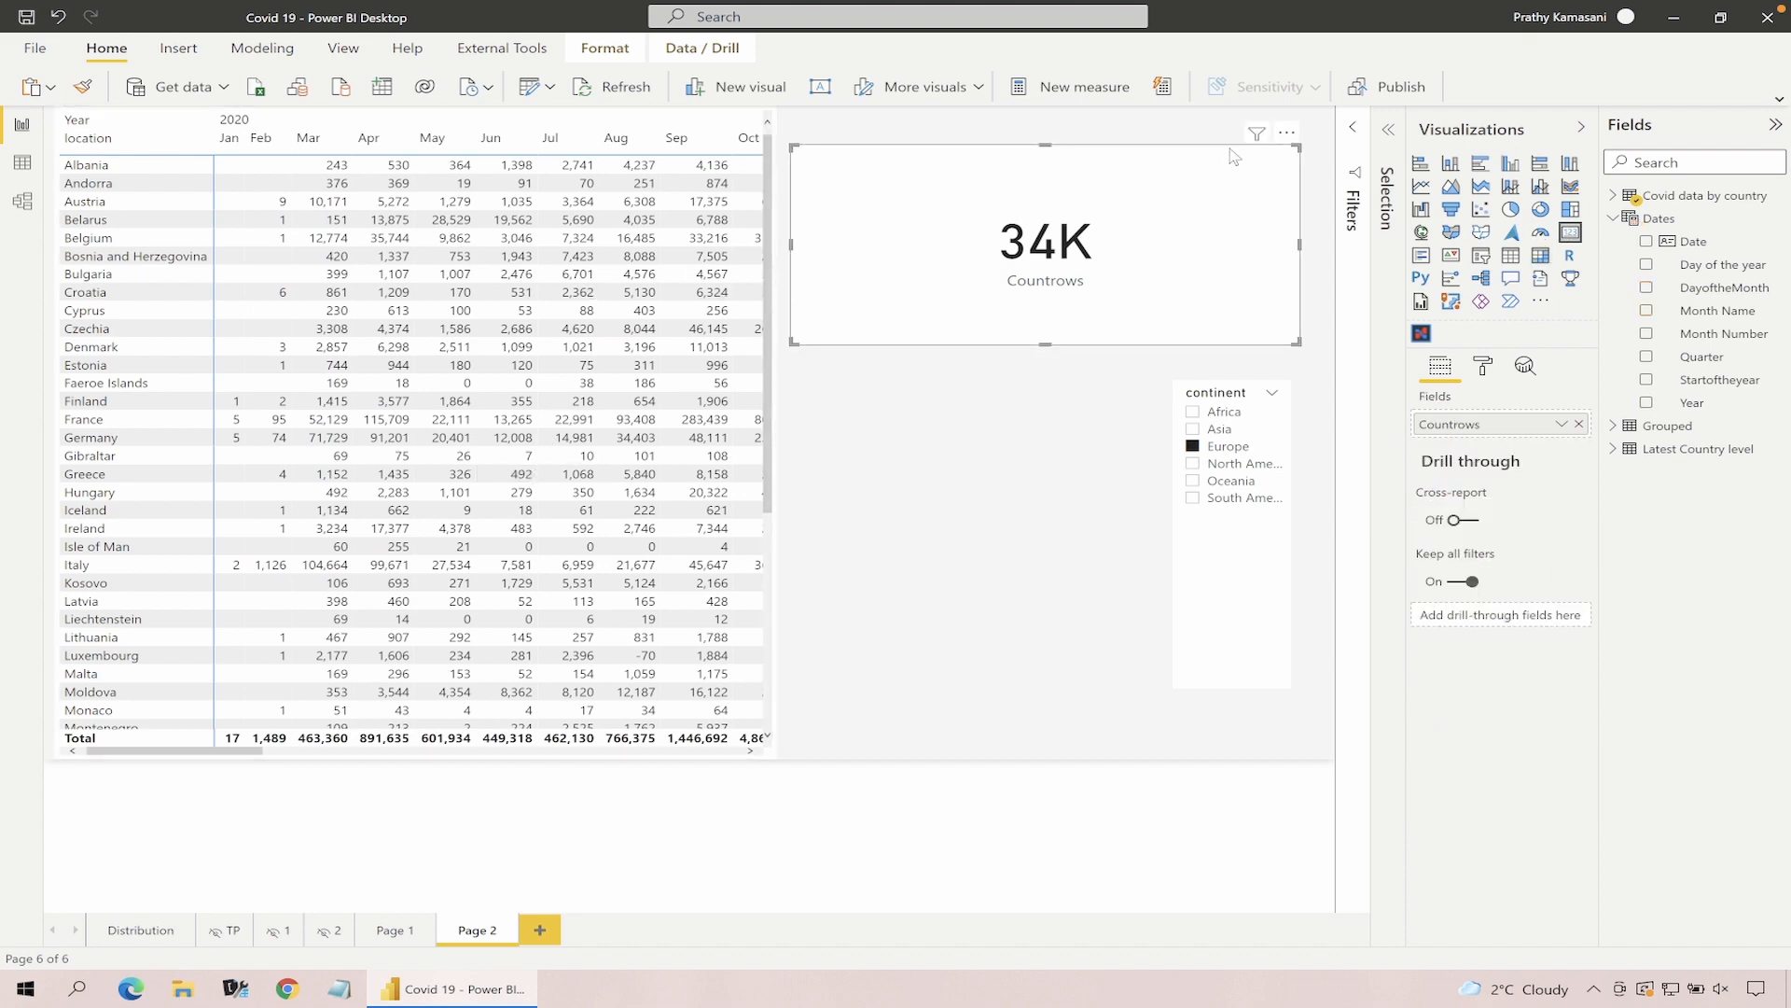
{"action": "left_click", "coordinate": [1293, 137]}
{"action": "left_click", "coordinate": [1313, 181]}
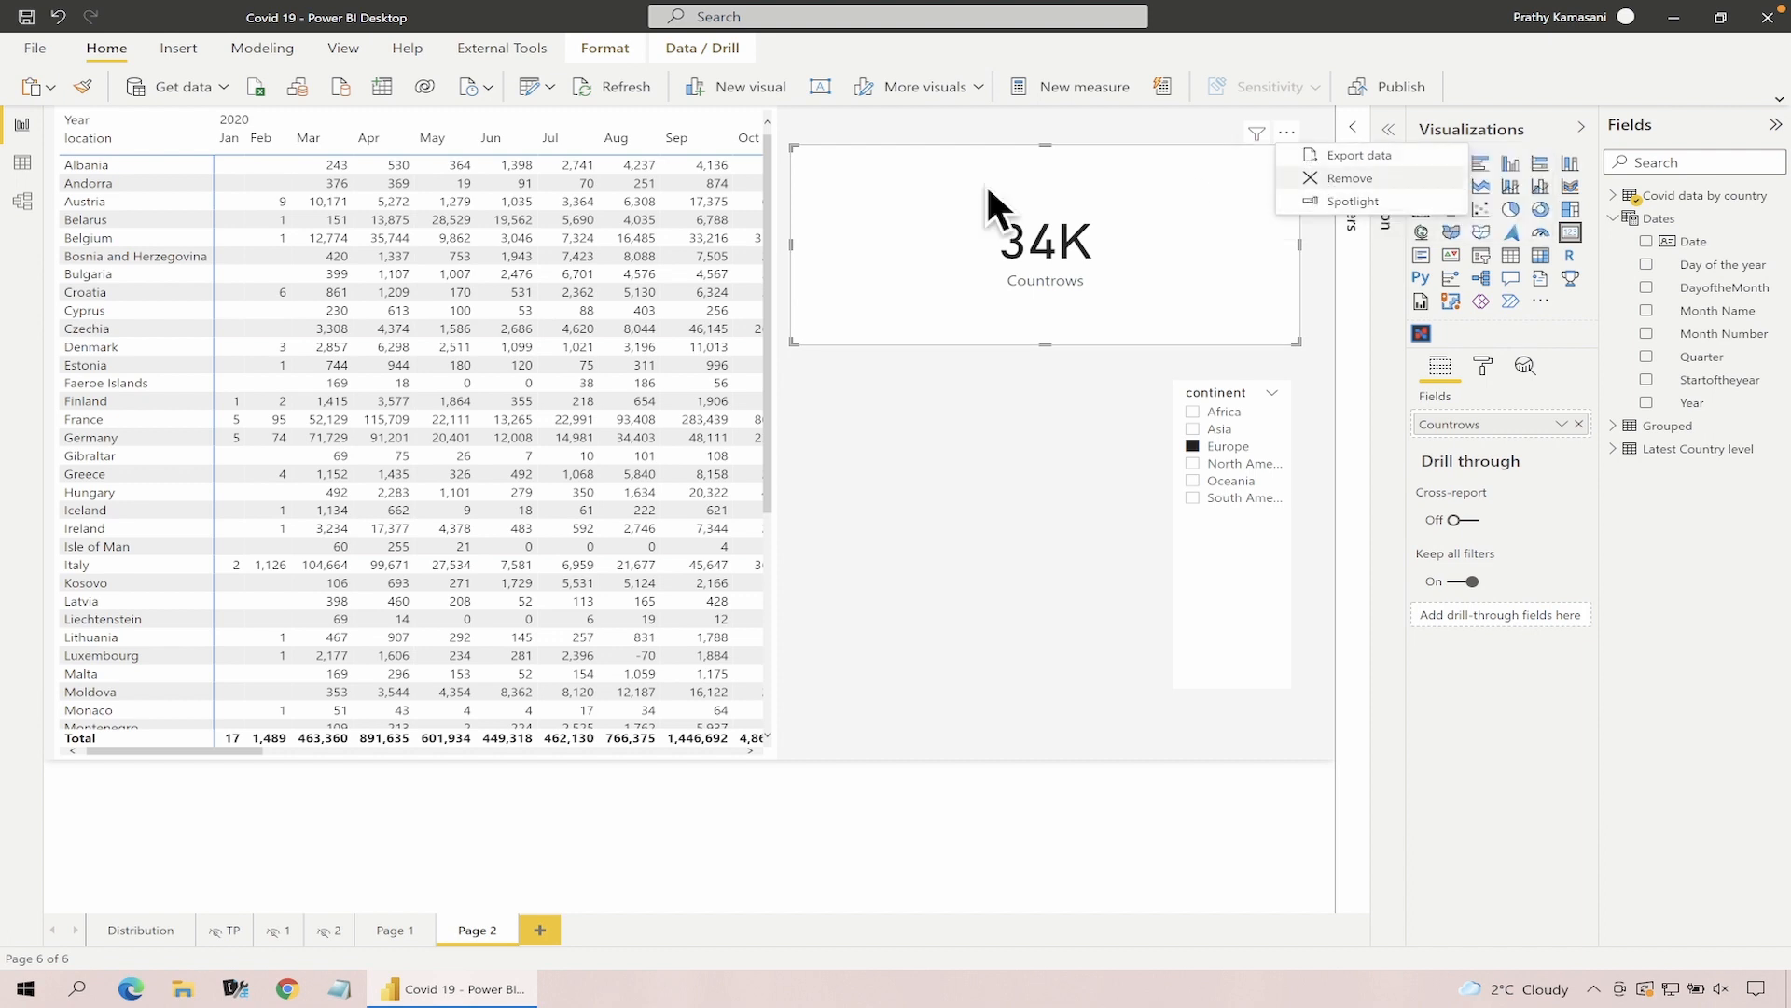
Widen the matrix to the edge of the continent slicer and review the monthly new cases by country
{"action": "left_click", "coordinate": [774, 435]}
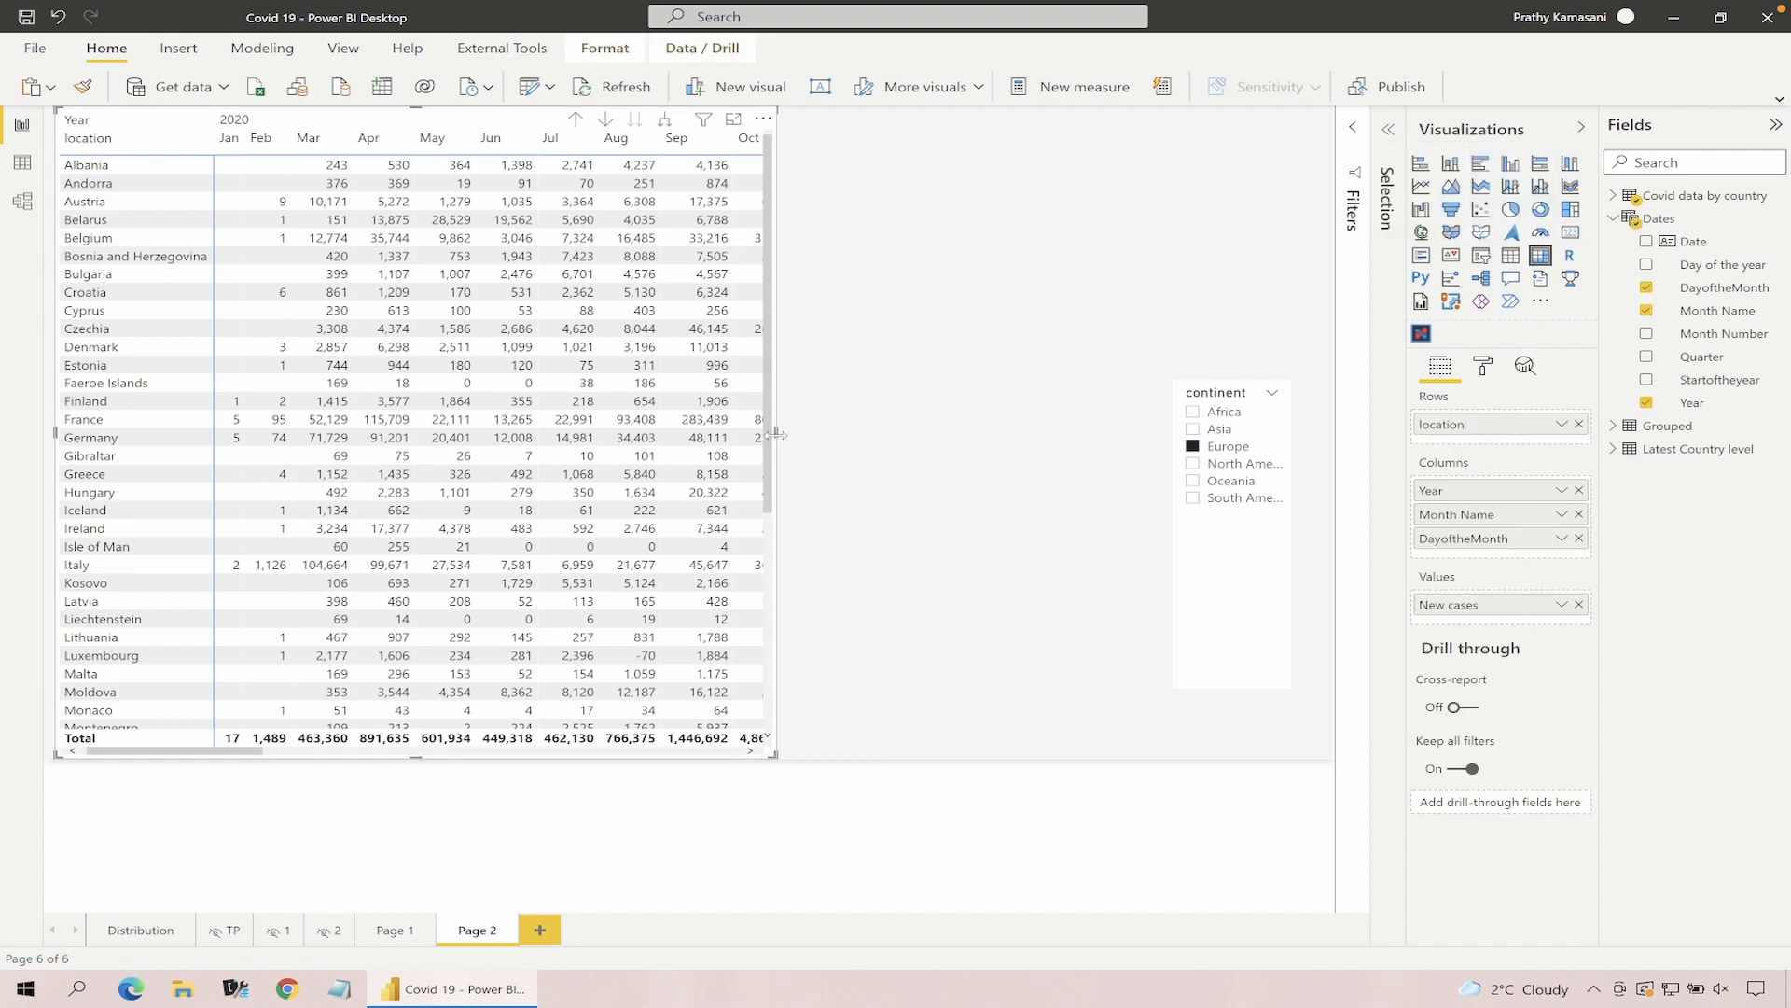
{"action": "left_click_drag", "start_coordinate": [774, 435], "coordinate": [1163, 437]}
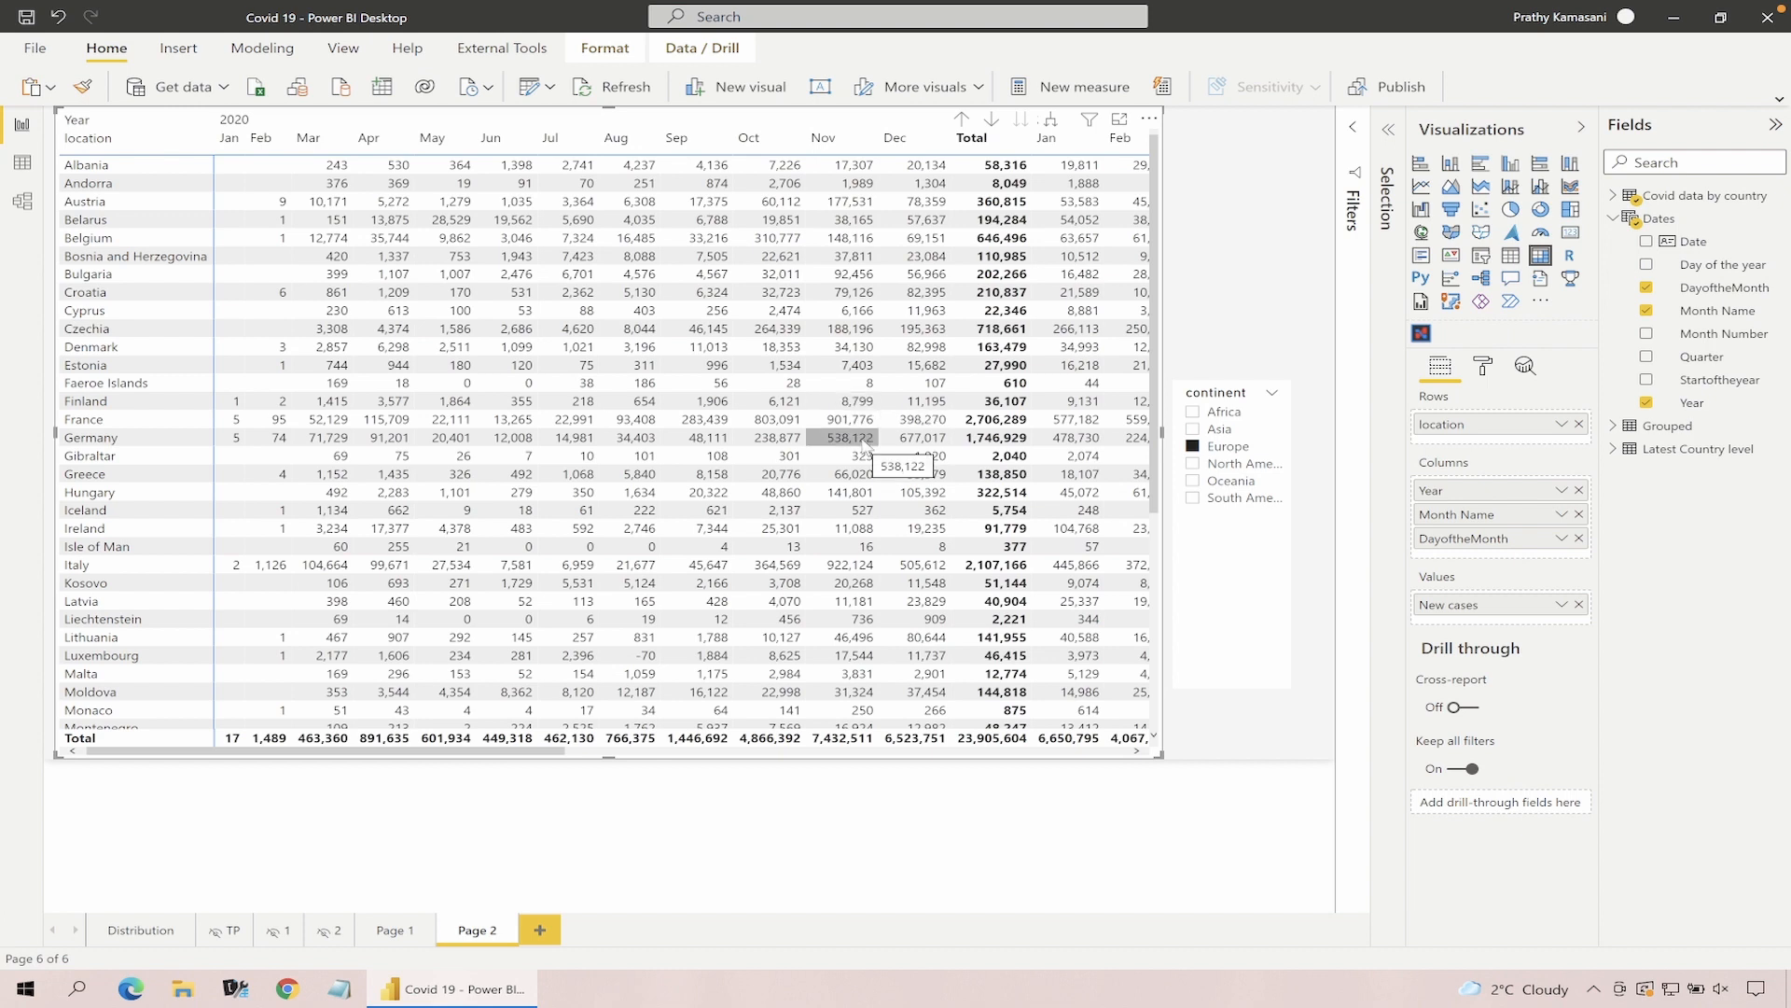
{"action": "scroll", "coordinate": [866, 451], "scroll_direction": "down", "scroll_amount": 5}
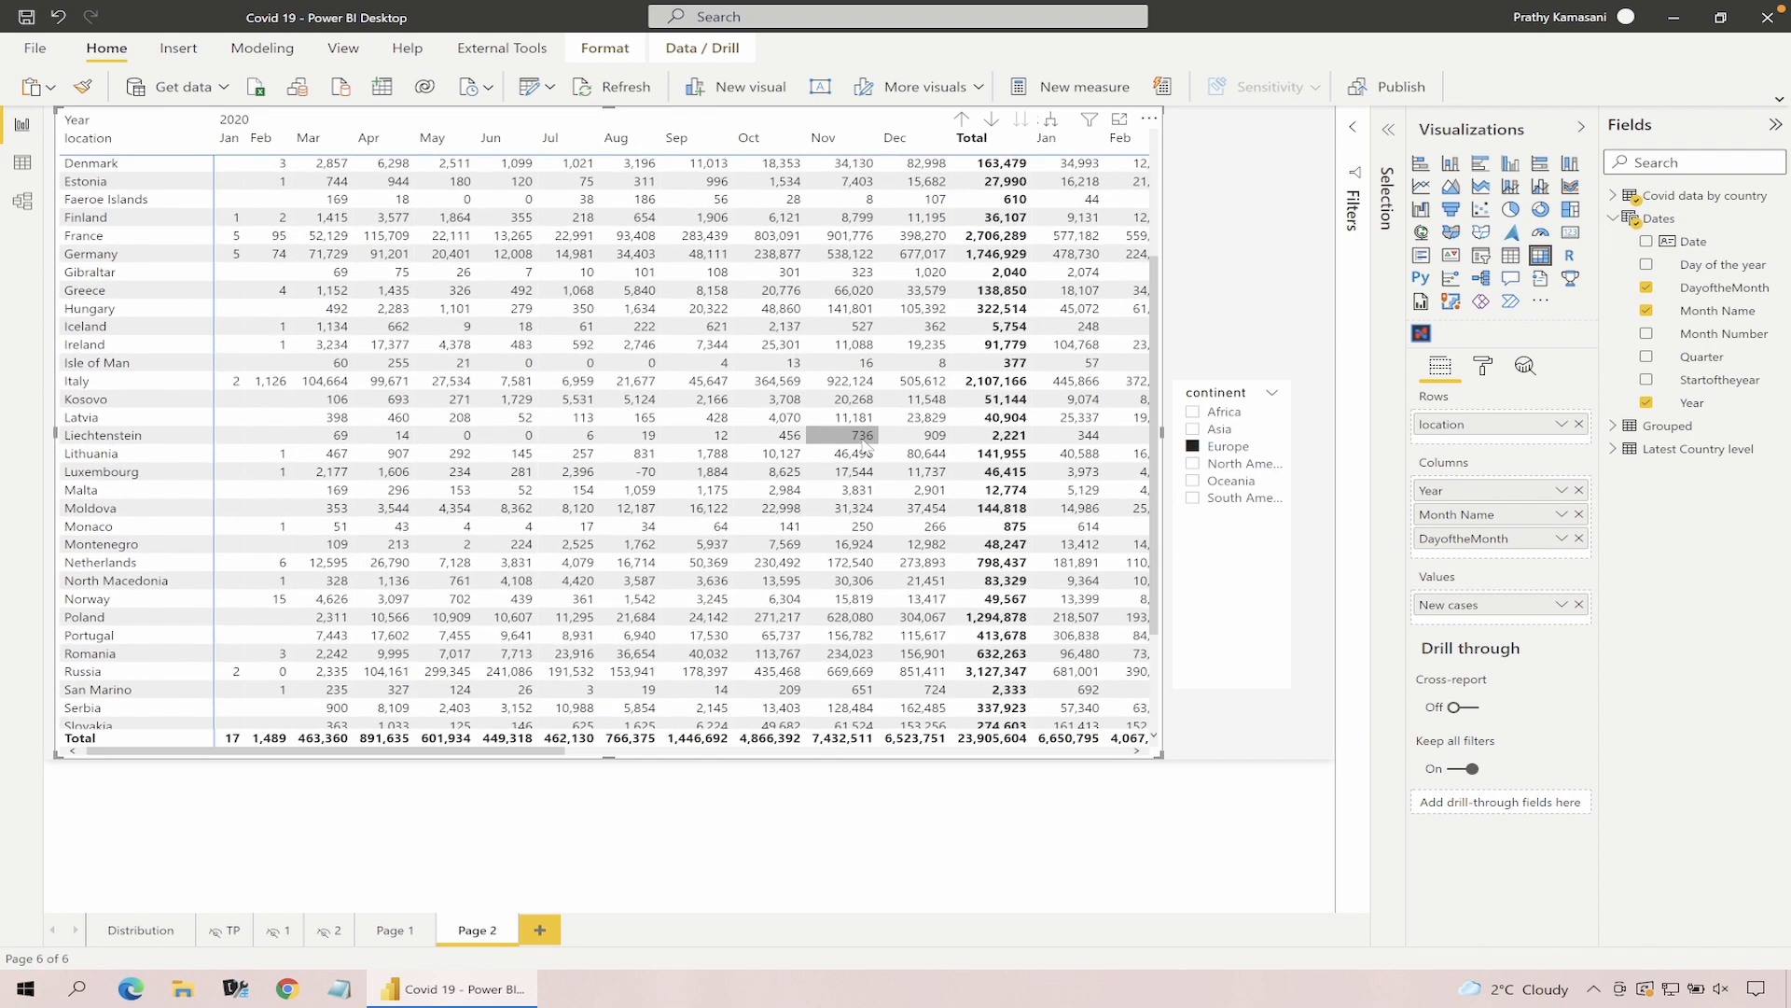
{"action": "scroll", "coordinate": [866, 448], "scroll_direction": "up", "scroll_amount": 5}
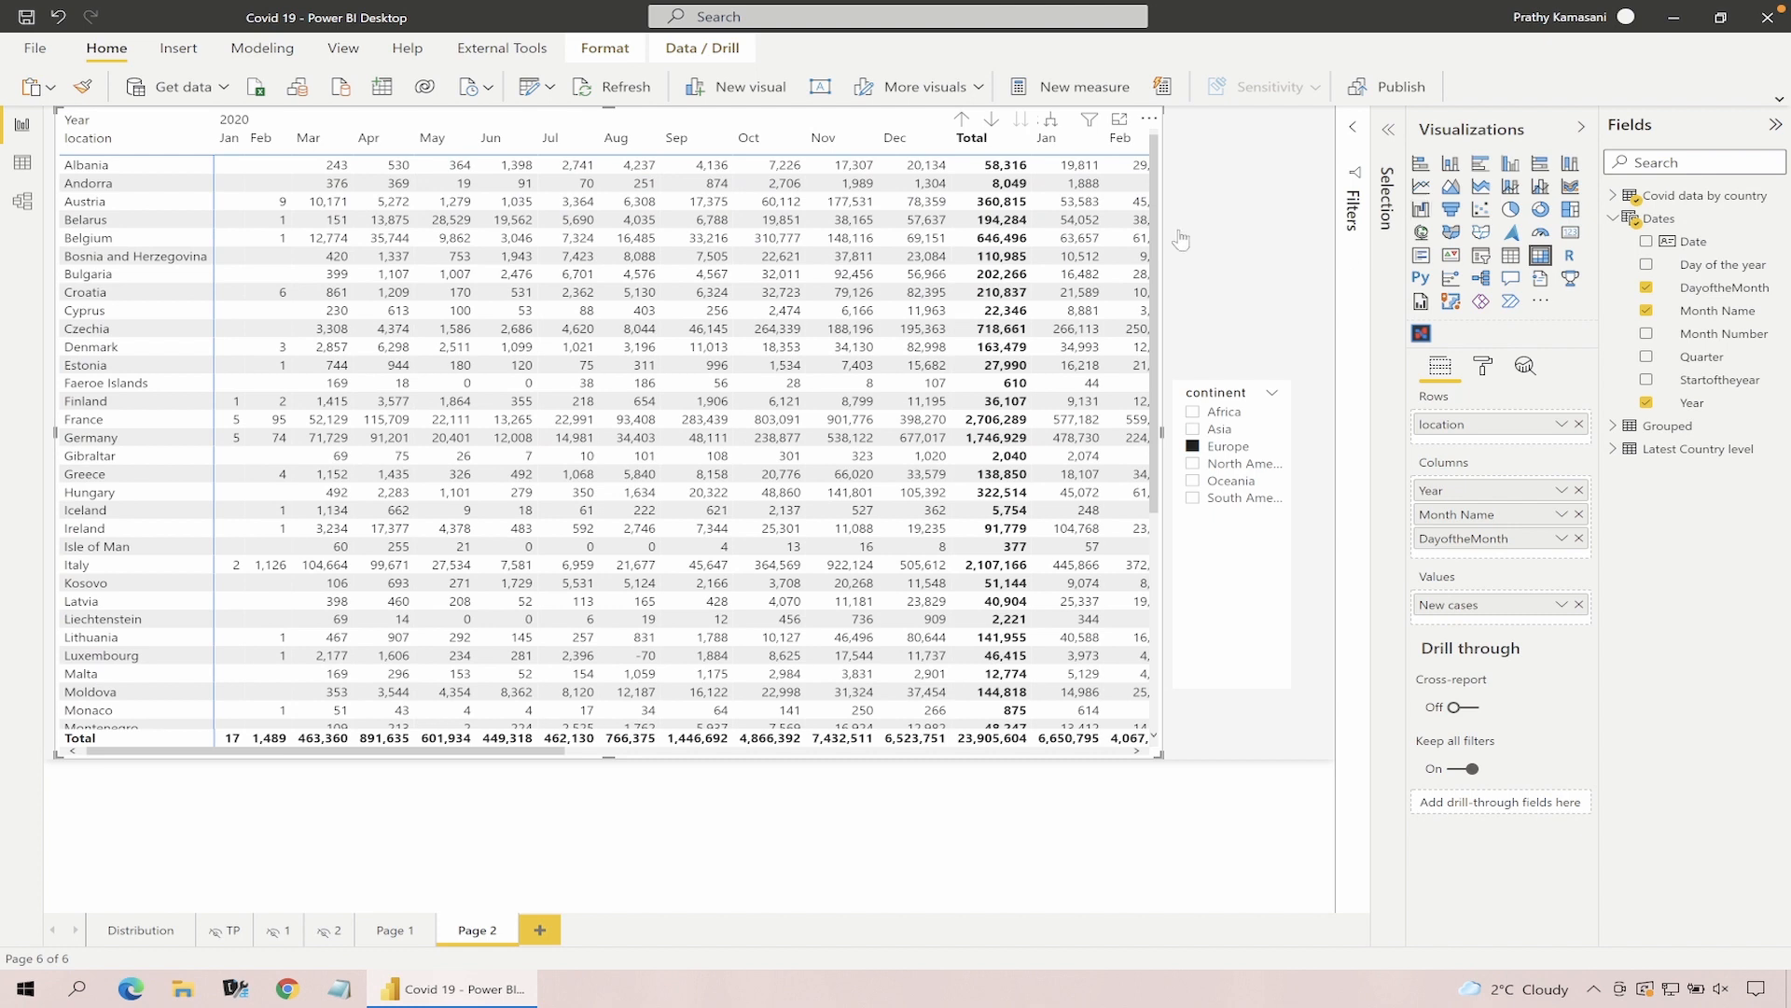
Convert the matrix to a line chart of New cases and move location from the axis to the legend
{"action": "left_click", "coordinate": [1421, 187]}
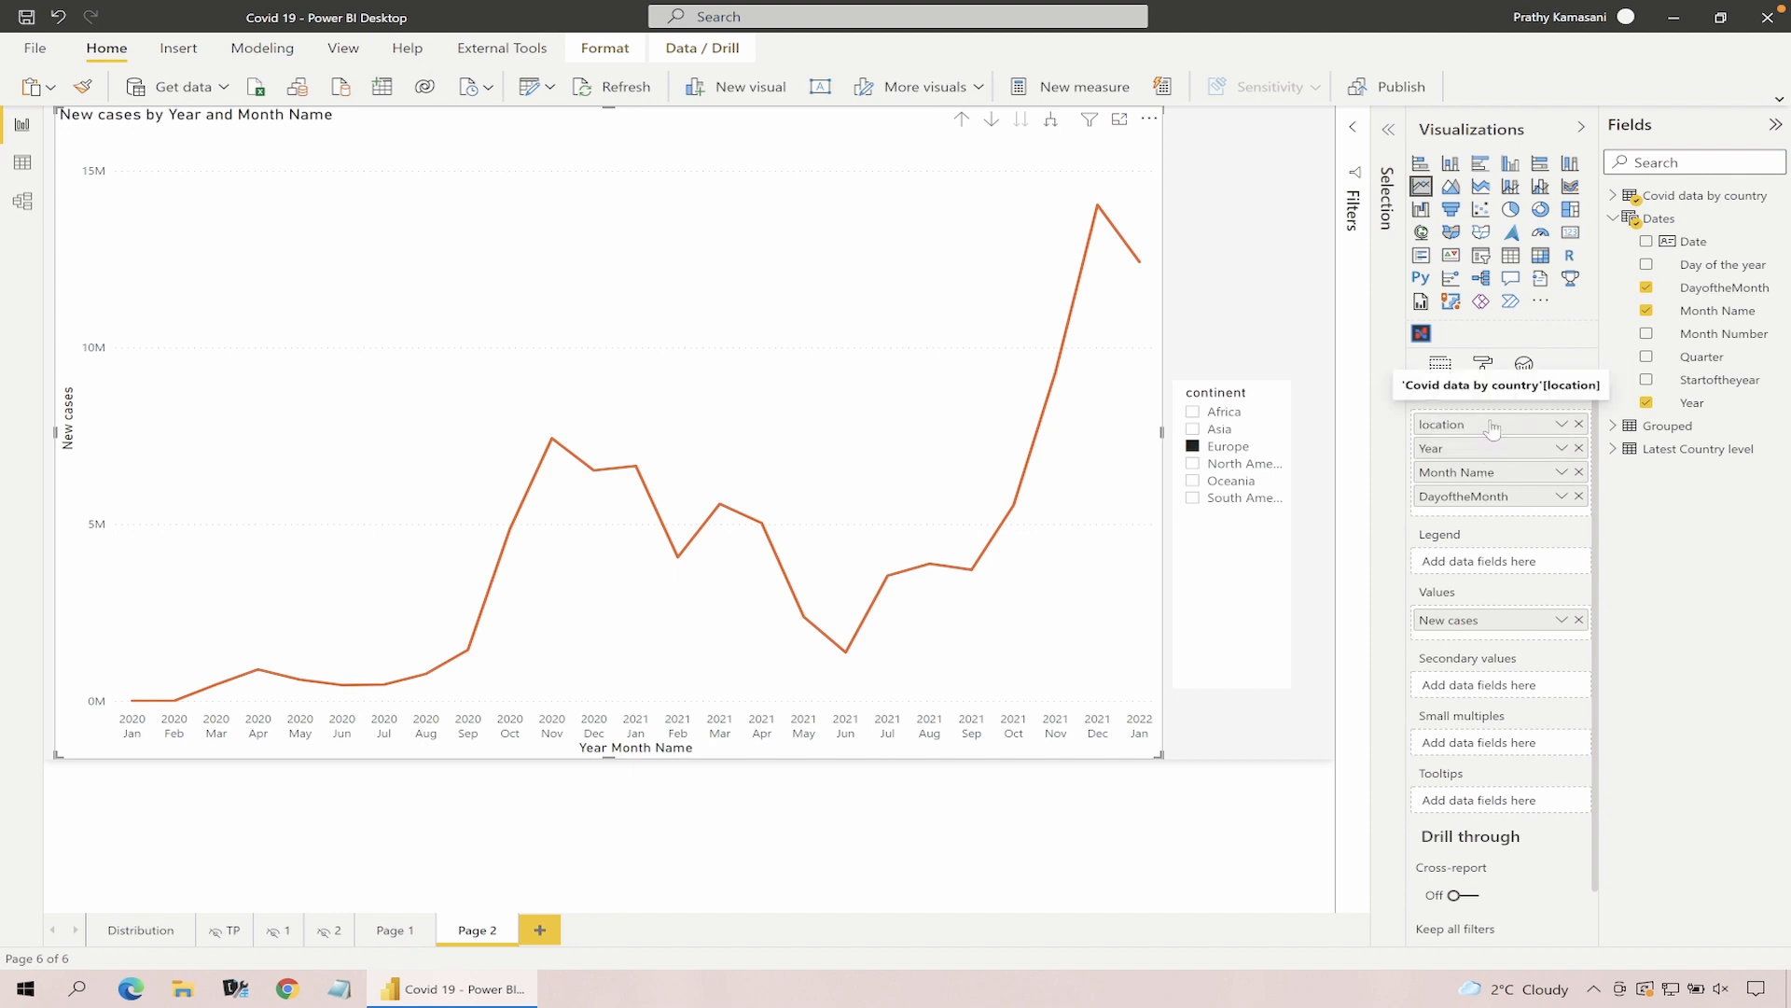
{"action": "left_click_drag", "start_coordinate": [1491, 436], "coordinate": [1491, 566]}
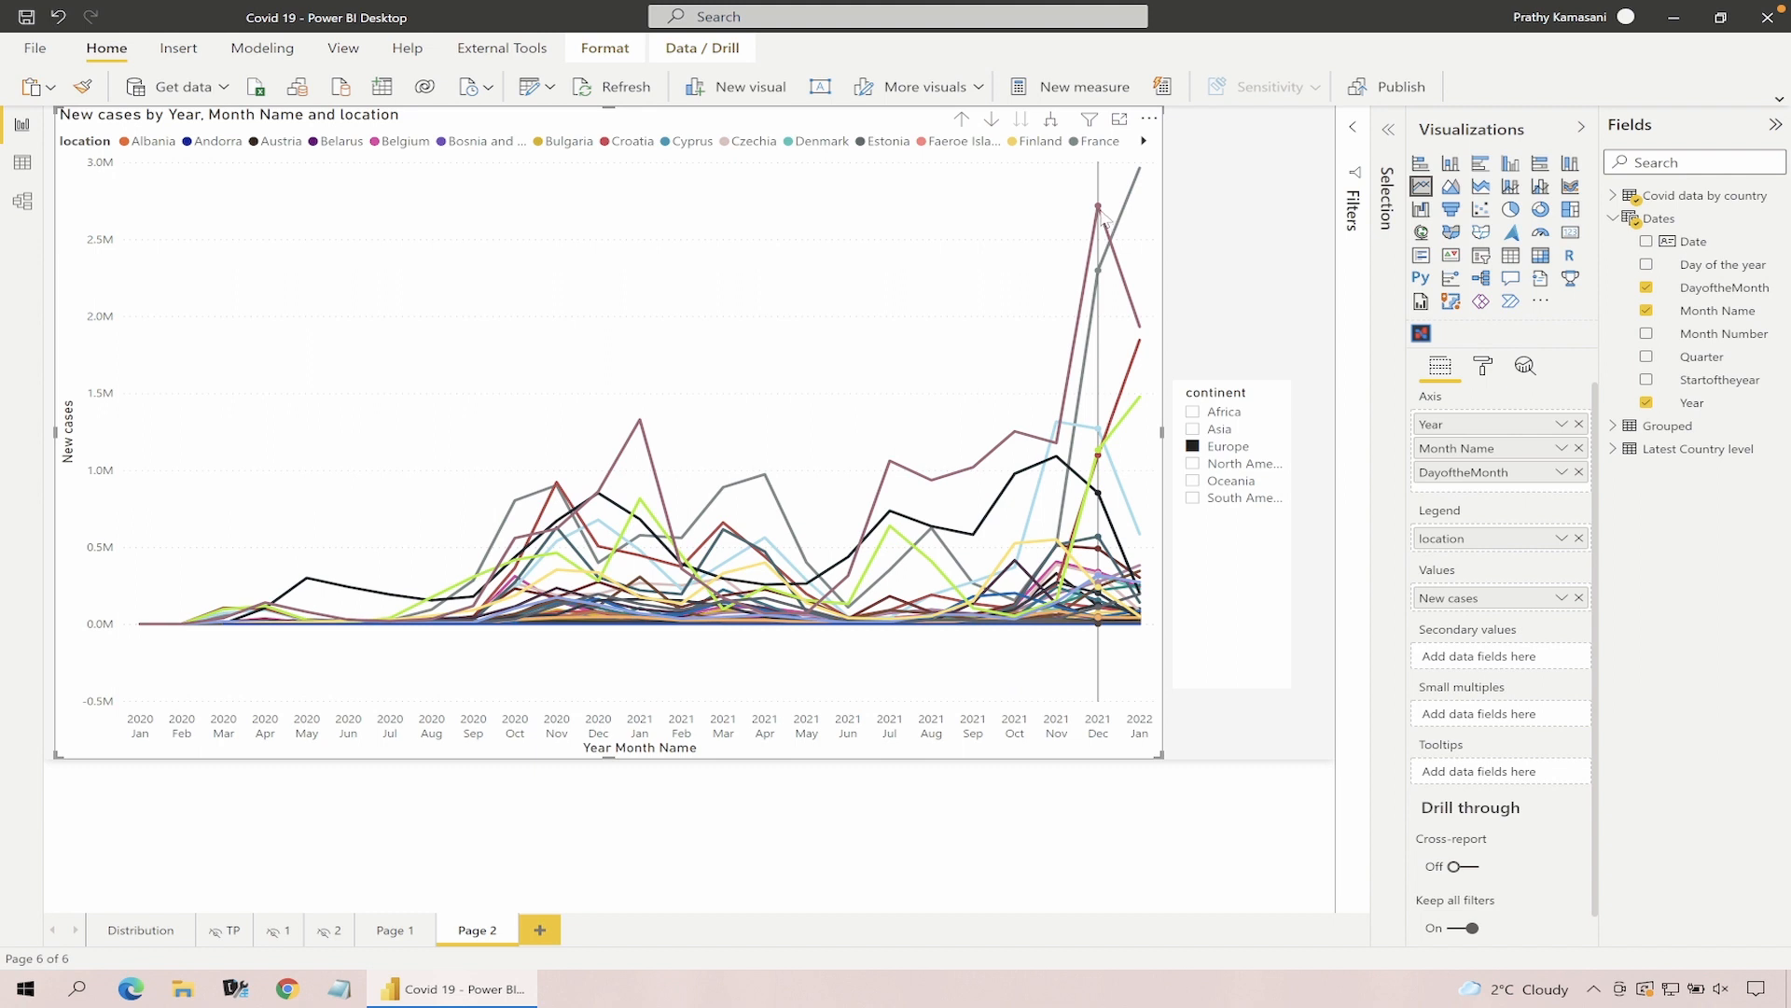
{"action": "mouse_move", "coordinate": [1103, 214]}
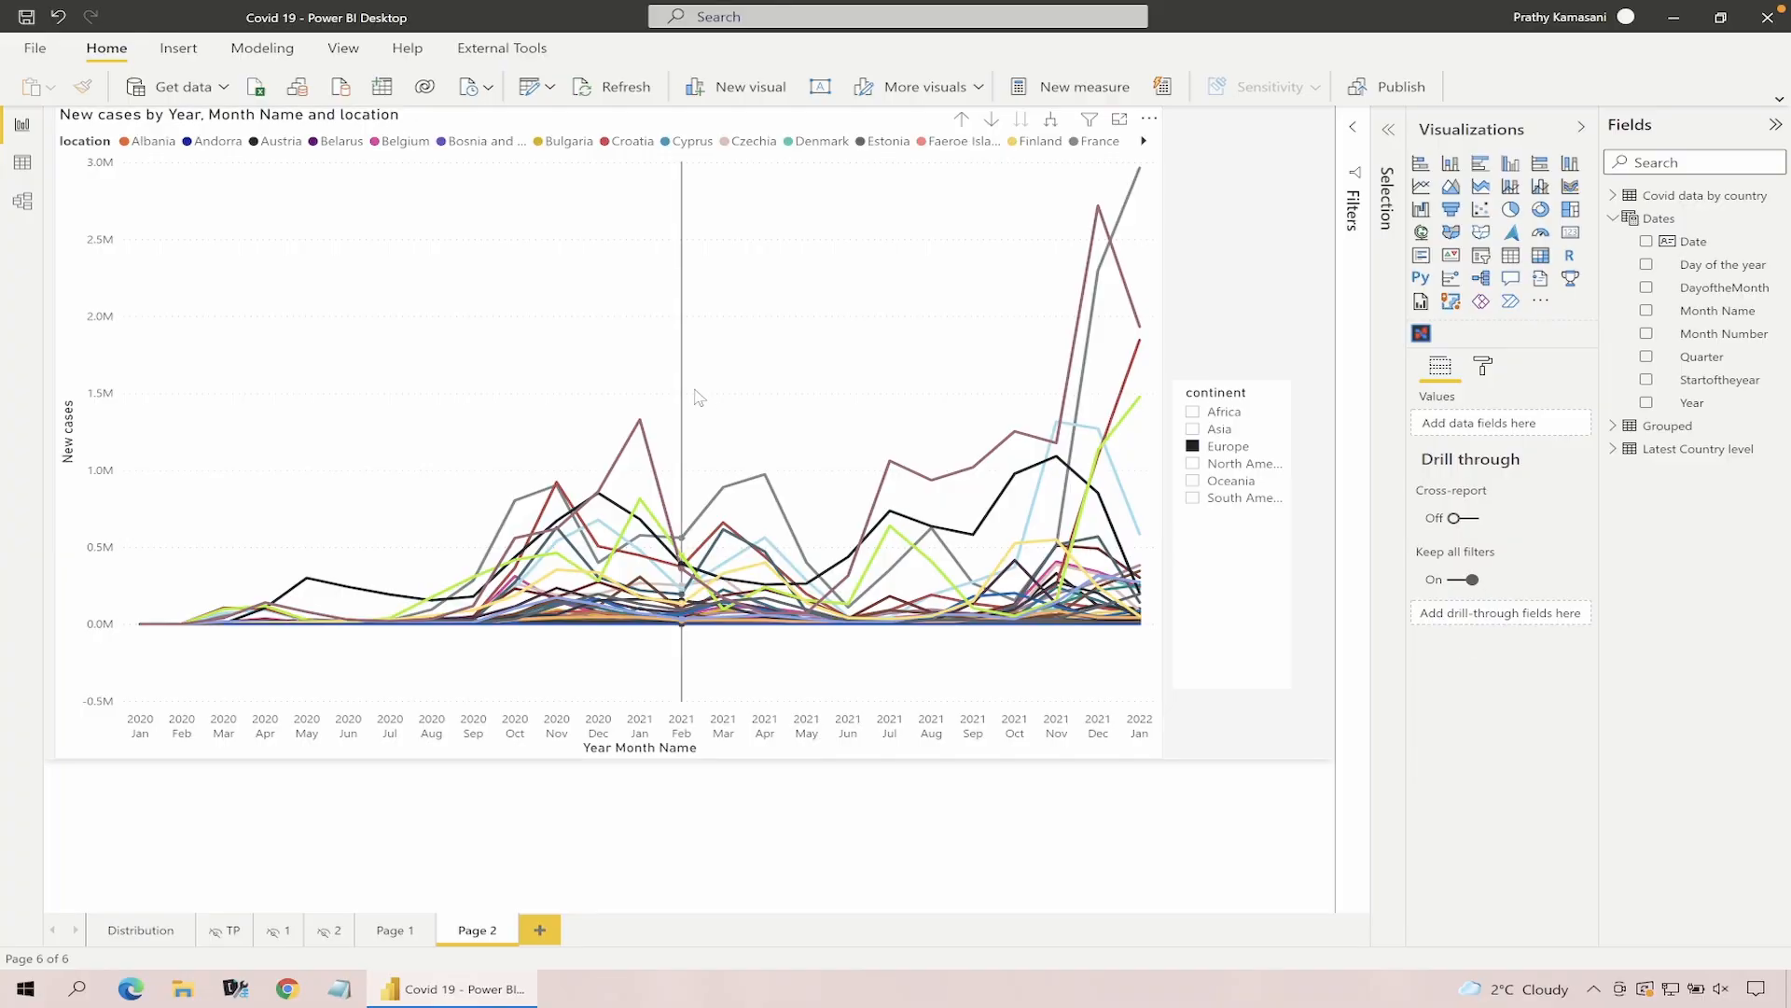
Convert the line chart of new cases back to a matrix
{"action": "left_click", "coordinate": [698, 397]}
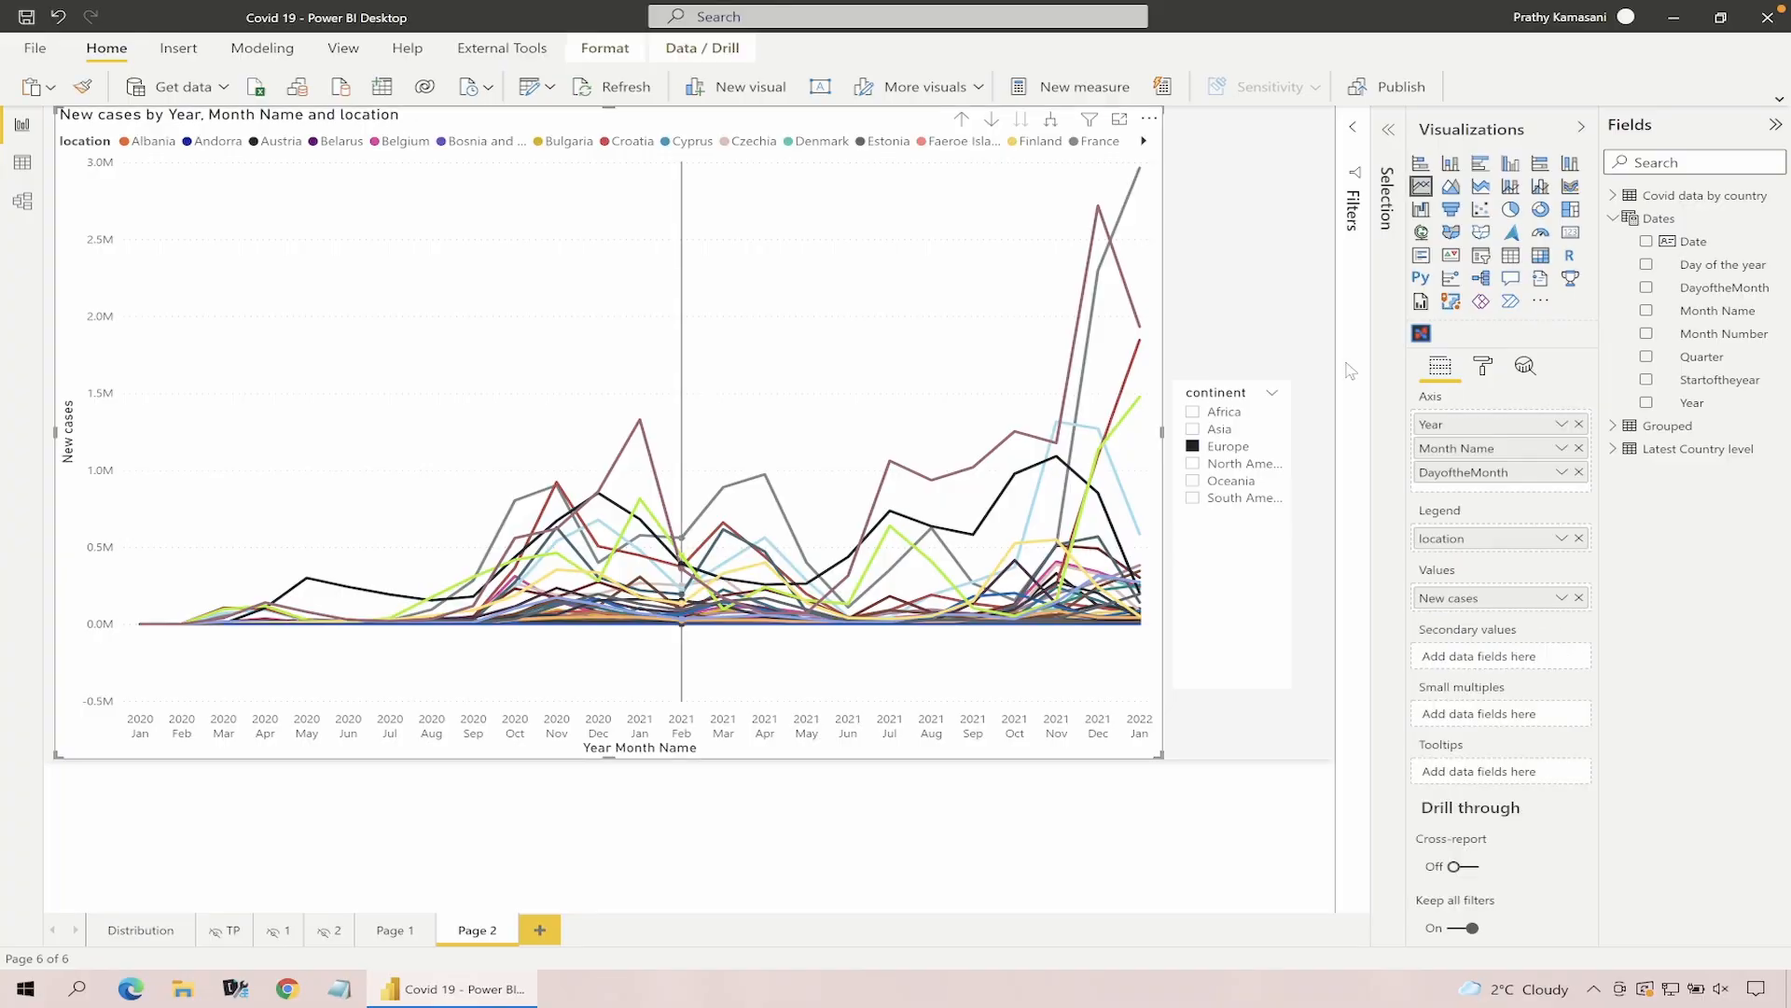
{"action": "left_click", "coordinate": [1512, 256]}
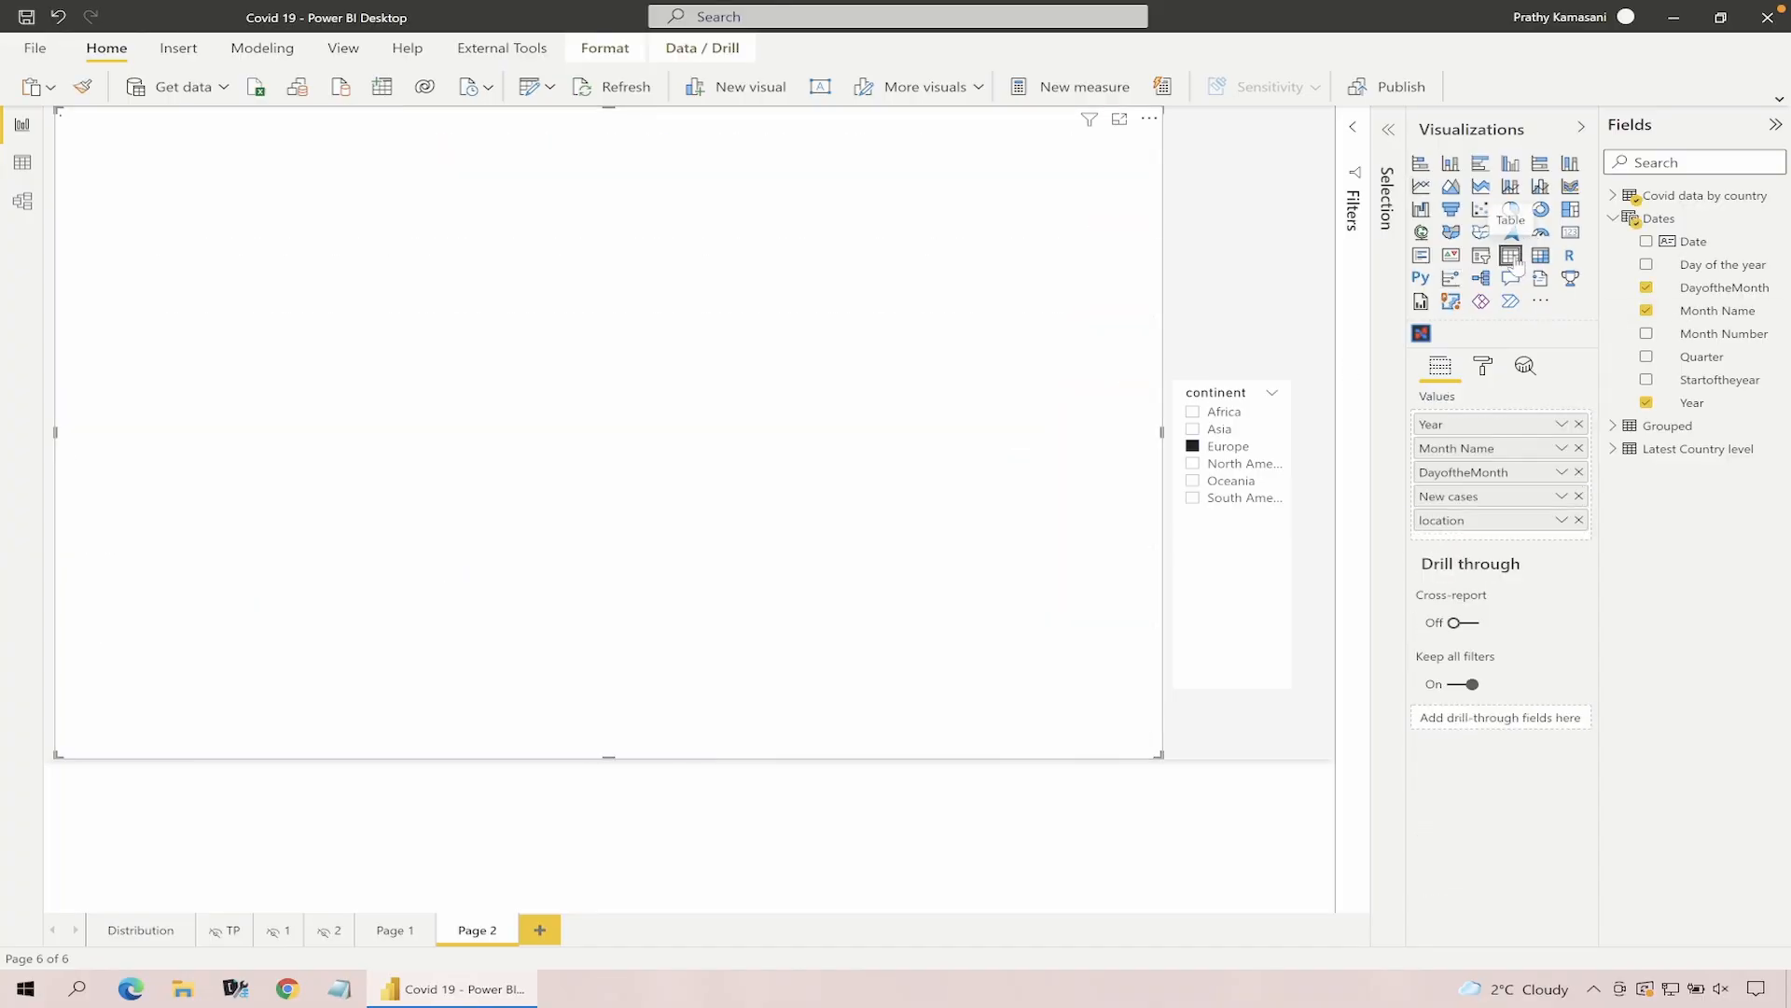
{"action": "left_click", "coordinate": [1541, 256]}
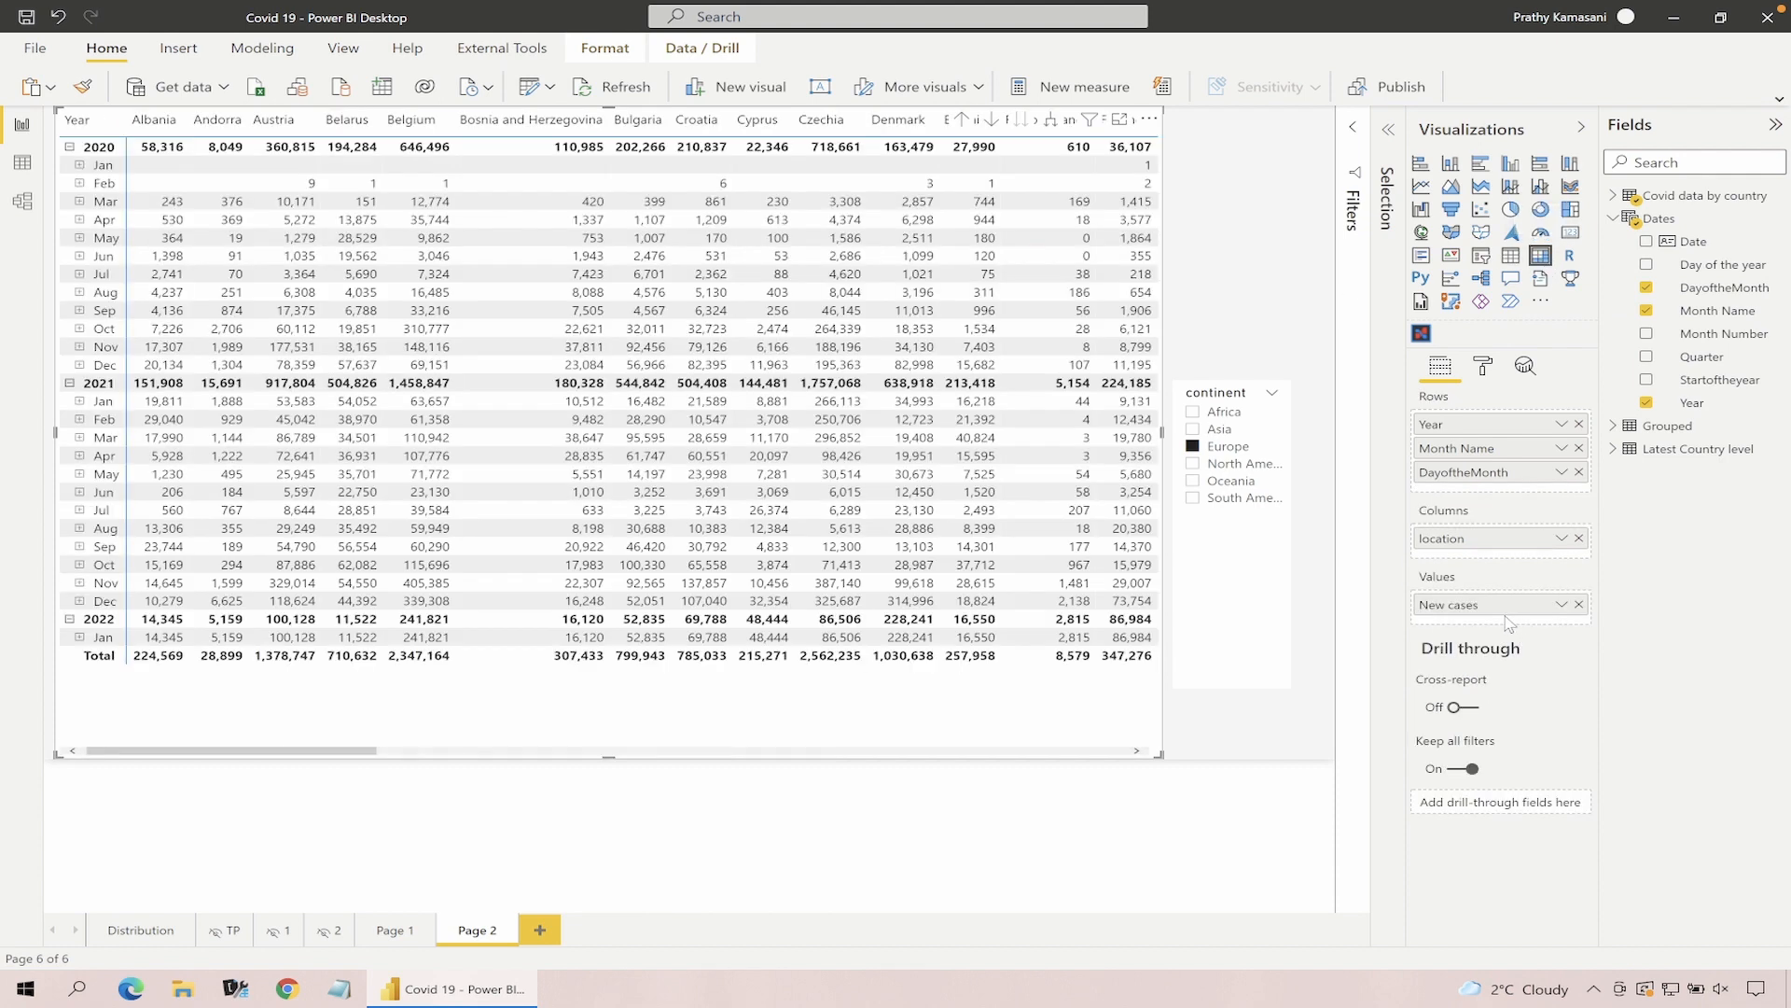
Remove Year, Month Name and DayoftheMonth from the matrix rows and move location from the columns to the rows
{"action": "left_click", "coordinate": [1580, 423]}
{"action": "left_click", "coordinate": [1579, 423]}
{"action": "left_click", "coordinate": [1579, 425]}
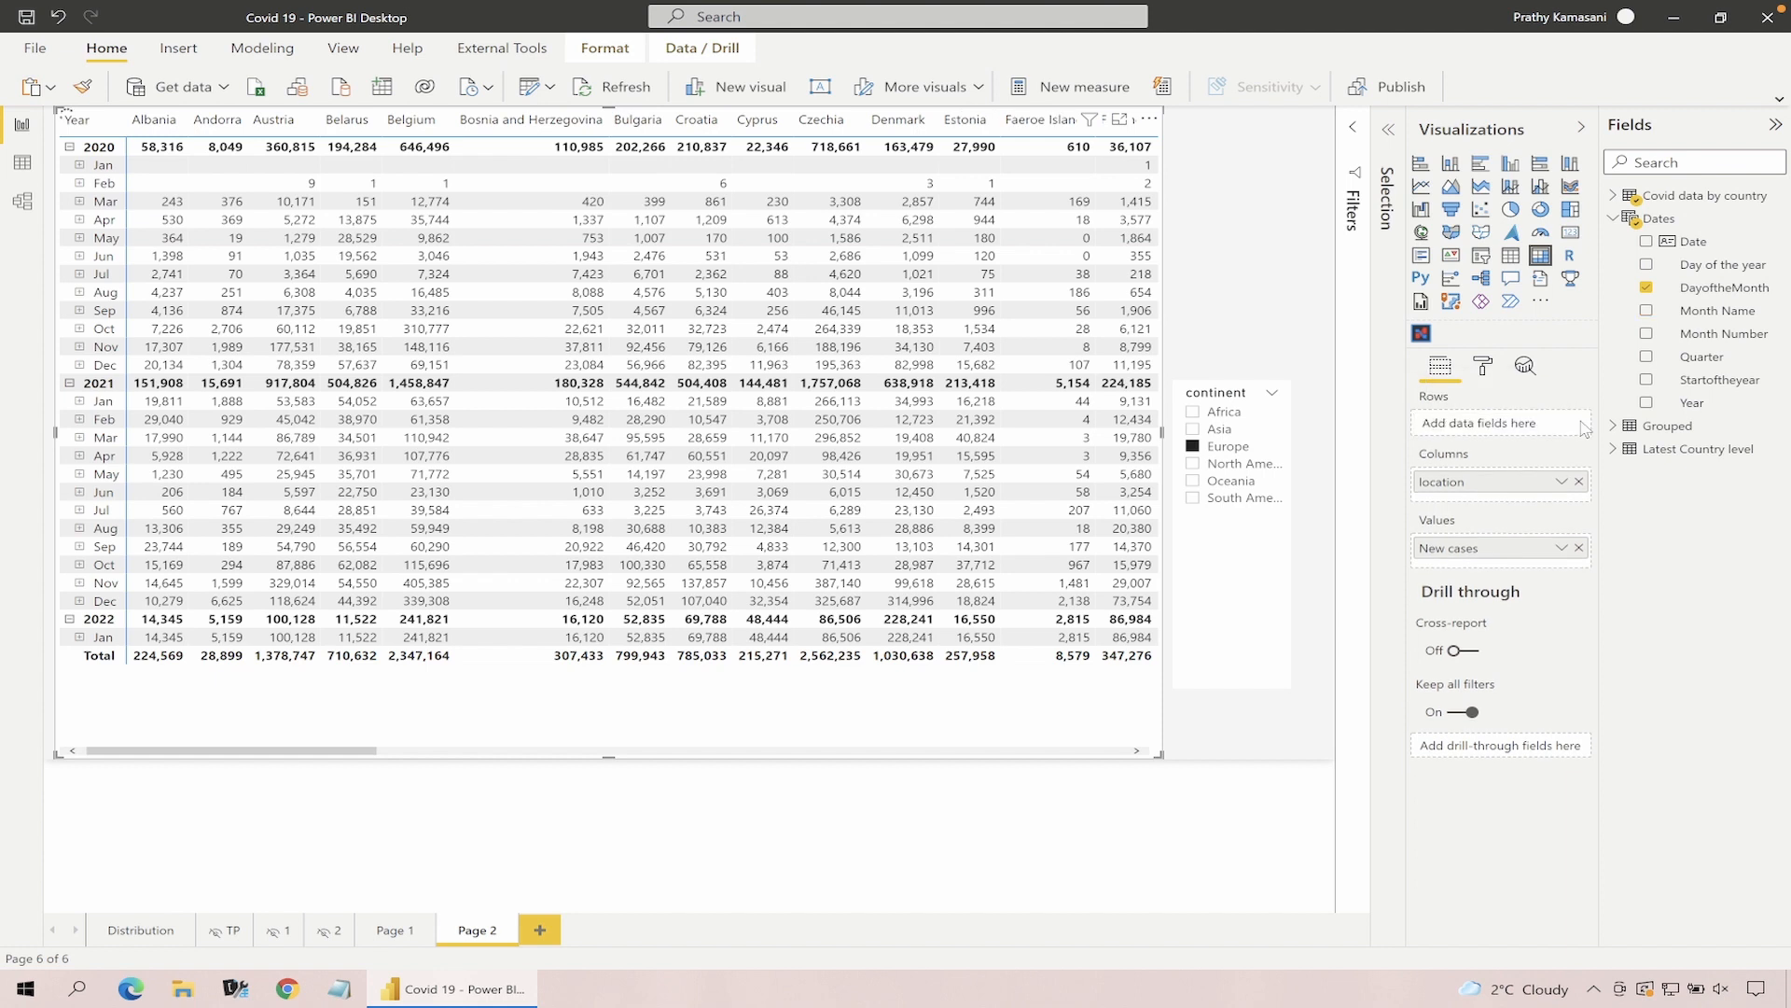
{"action": "left_click_drag", "start_coordinate": [1467, 490], "coordinate": [1463, 429]}
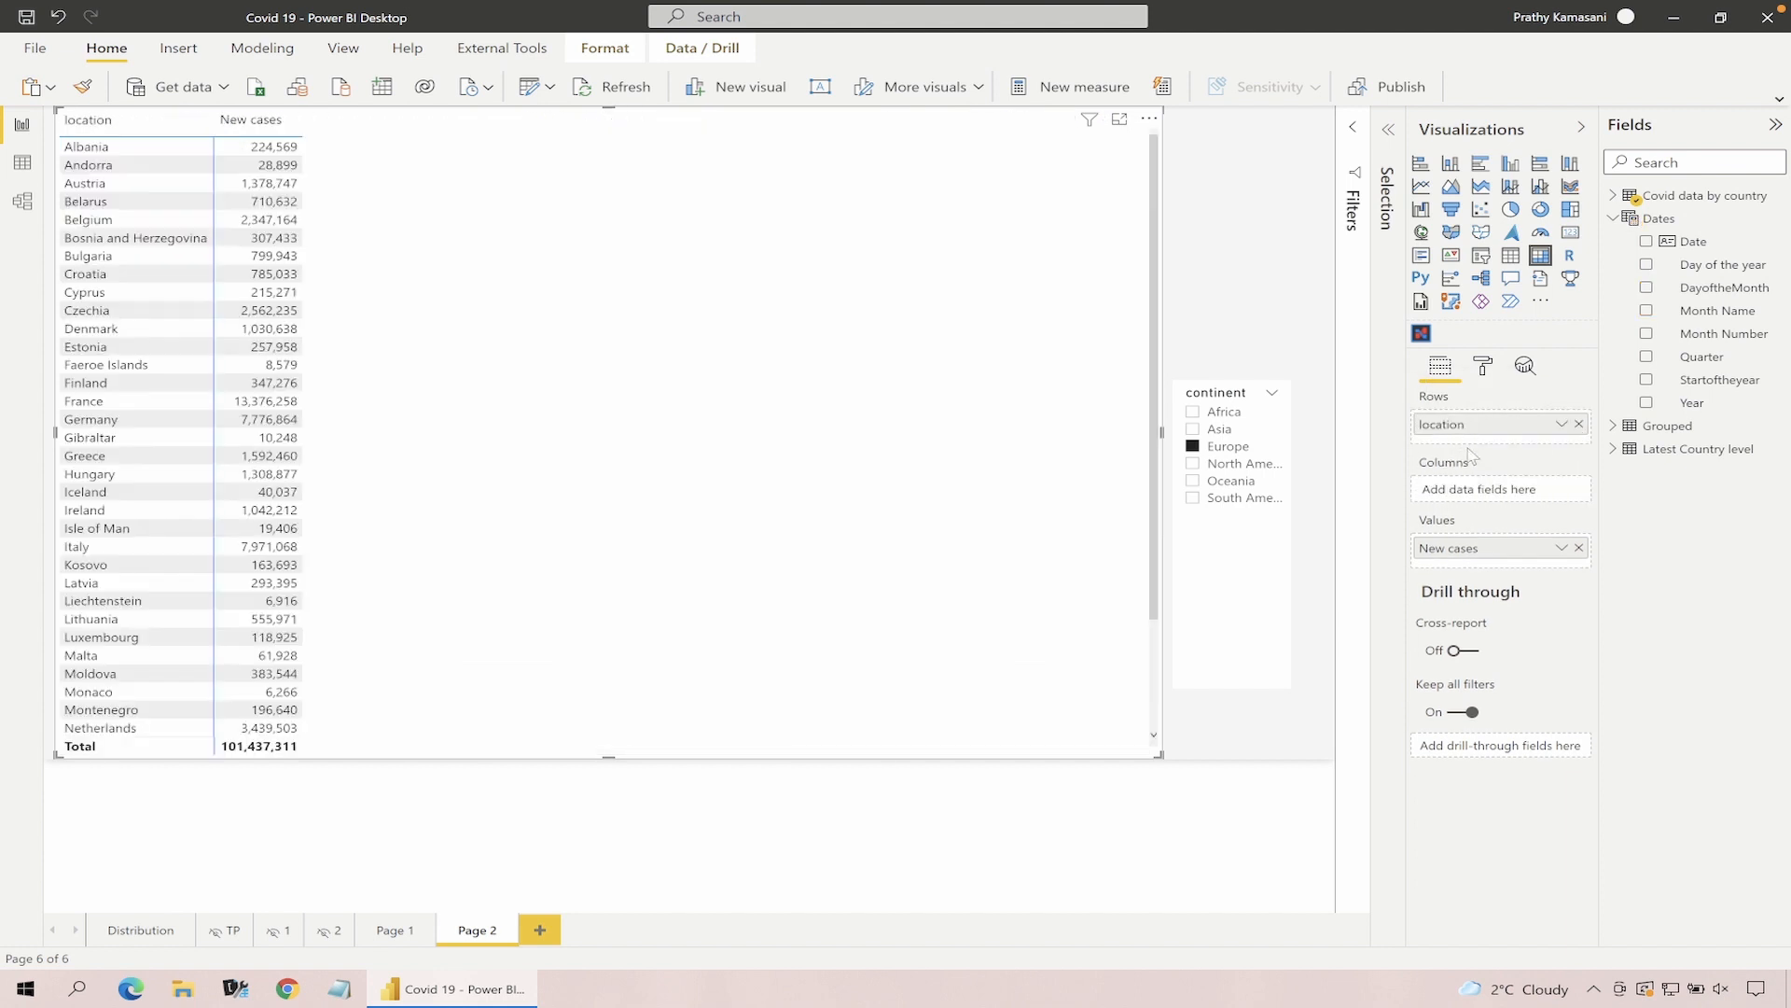
Add a sparkline to the matrix showing the sum of New cases with Date from the Dates table as X-axis
{"action": "left_click", "coordinate": [1561, 550]}
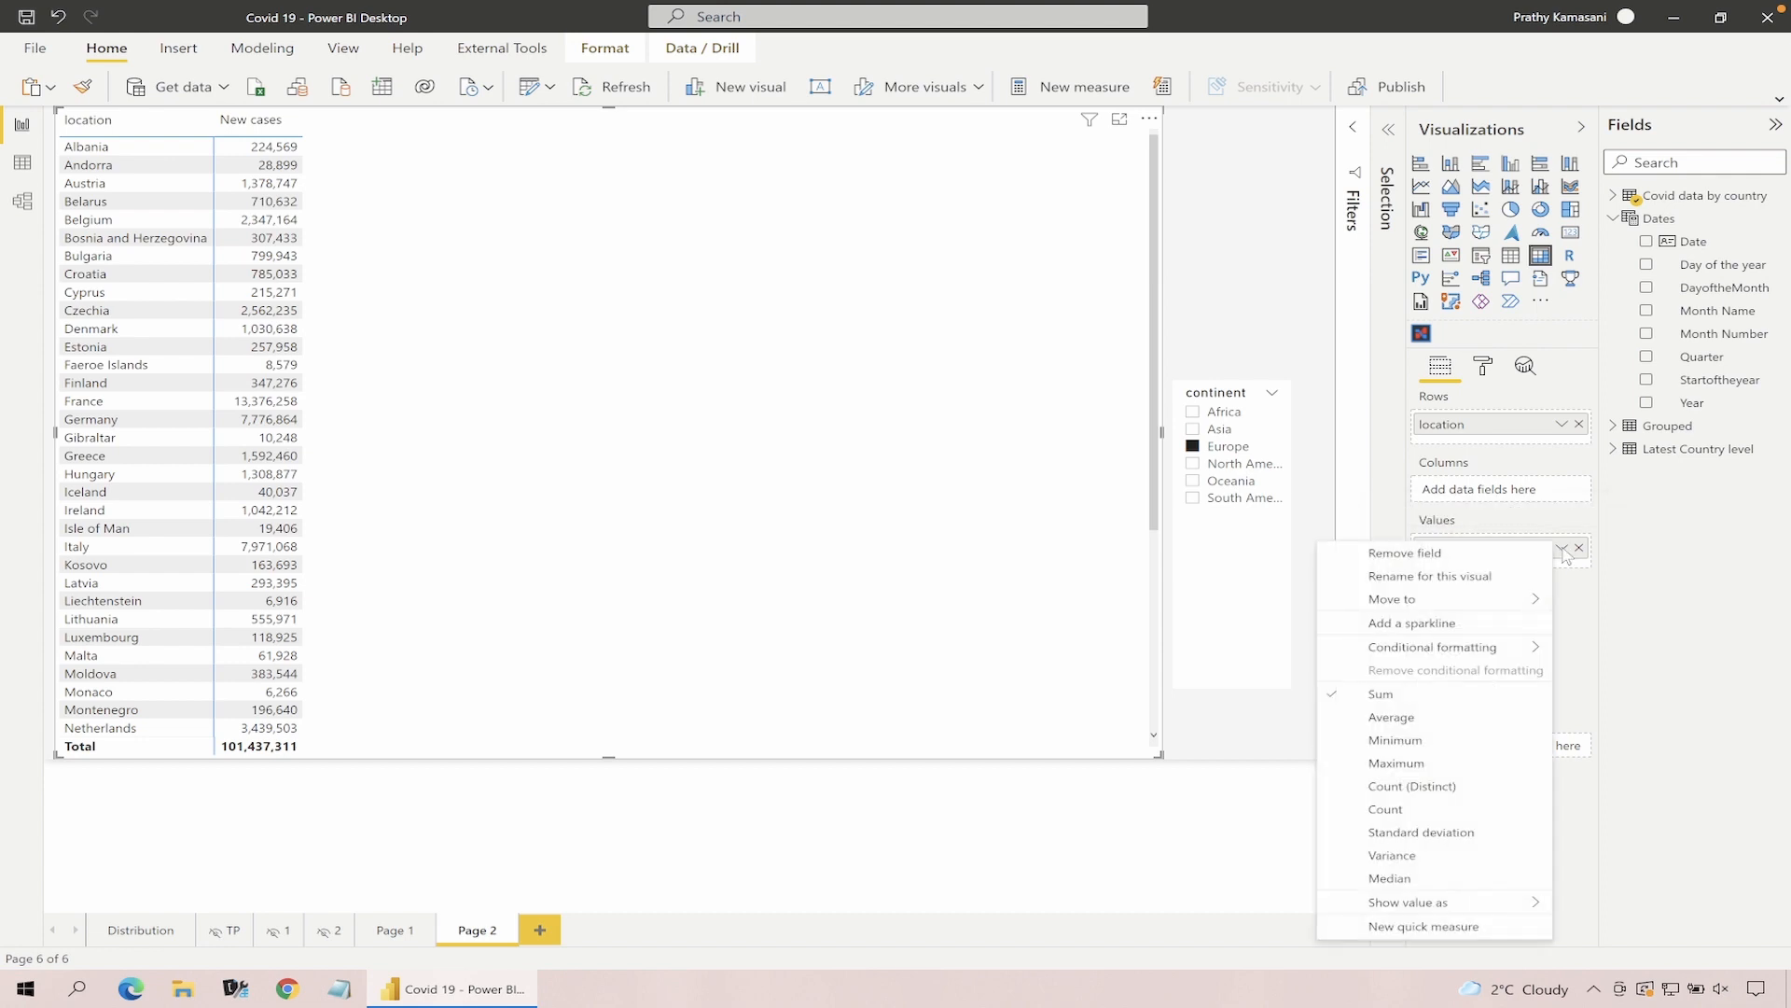
{"action": "left_click", "coordinate": [1428, 623]}
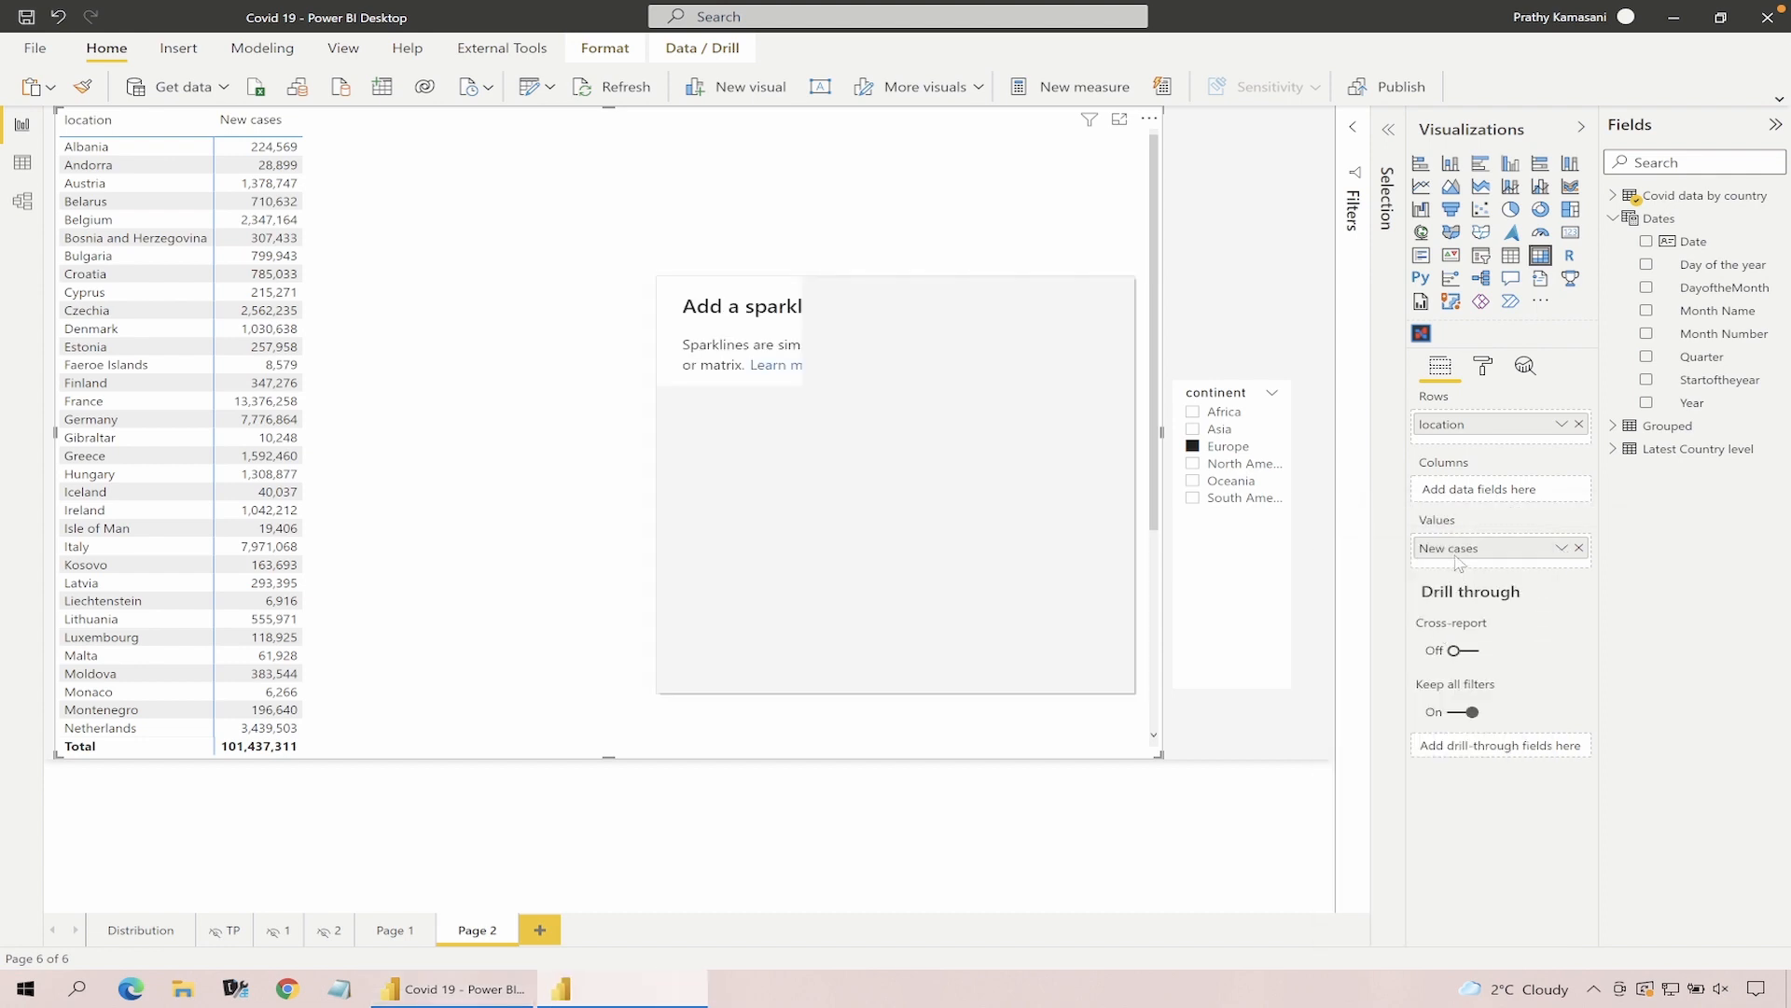
{"action": "left_click", "coordinate": [1053, 502]}
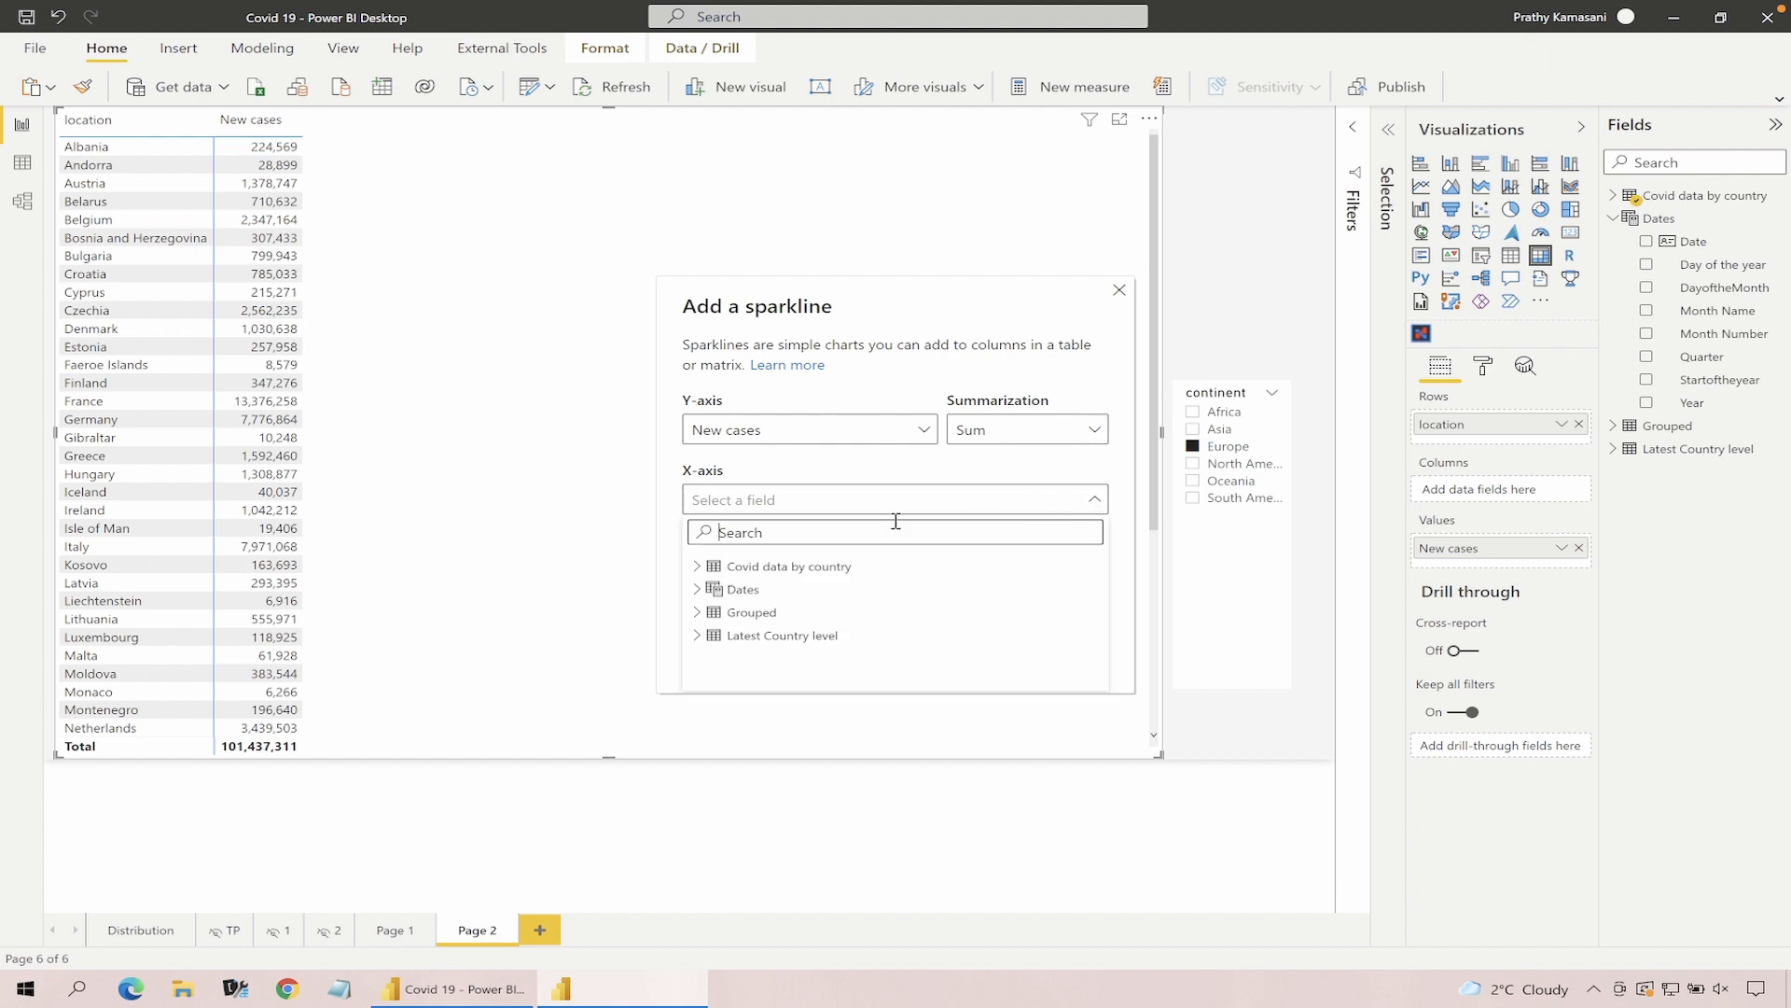
{"action": "left_click", "coordinate": [698, 589]}
{"action": "left_click", "coordinate": [752, 614]}
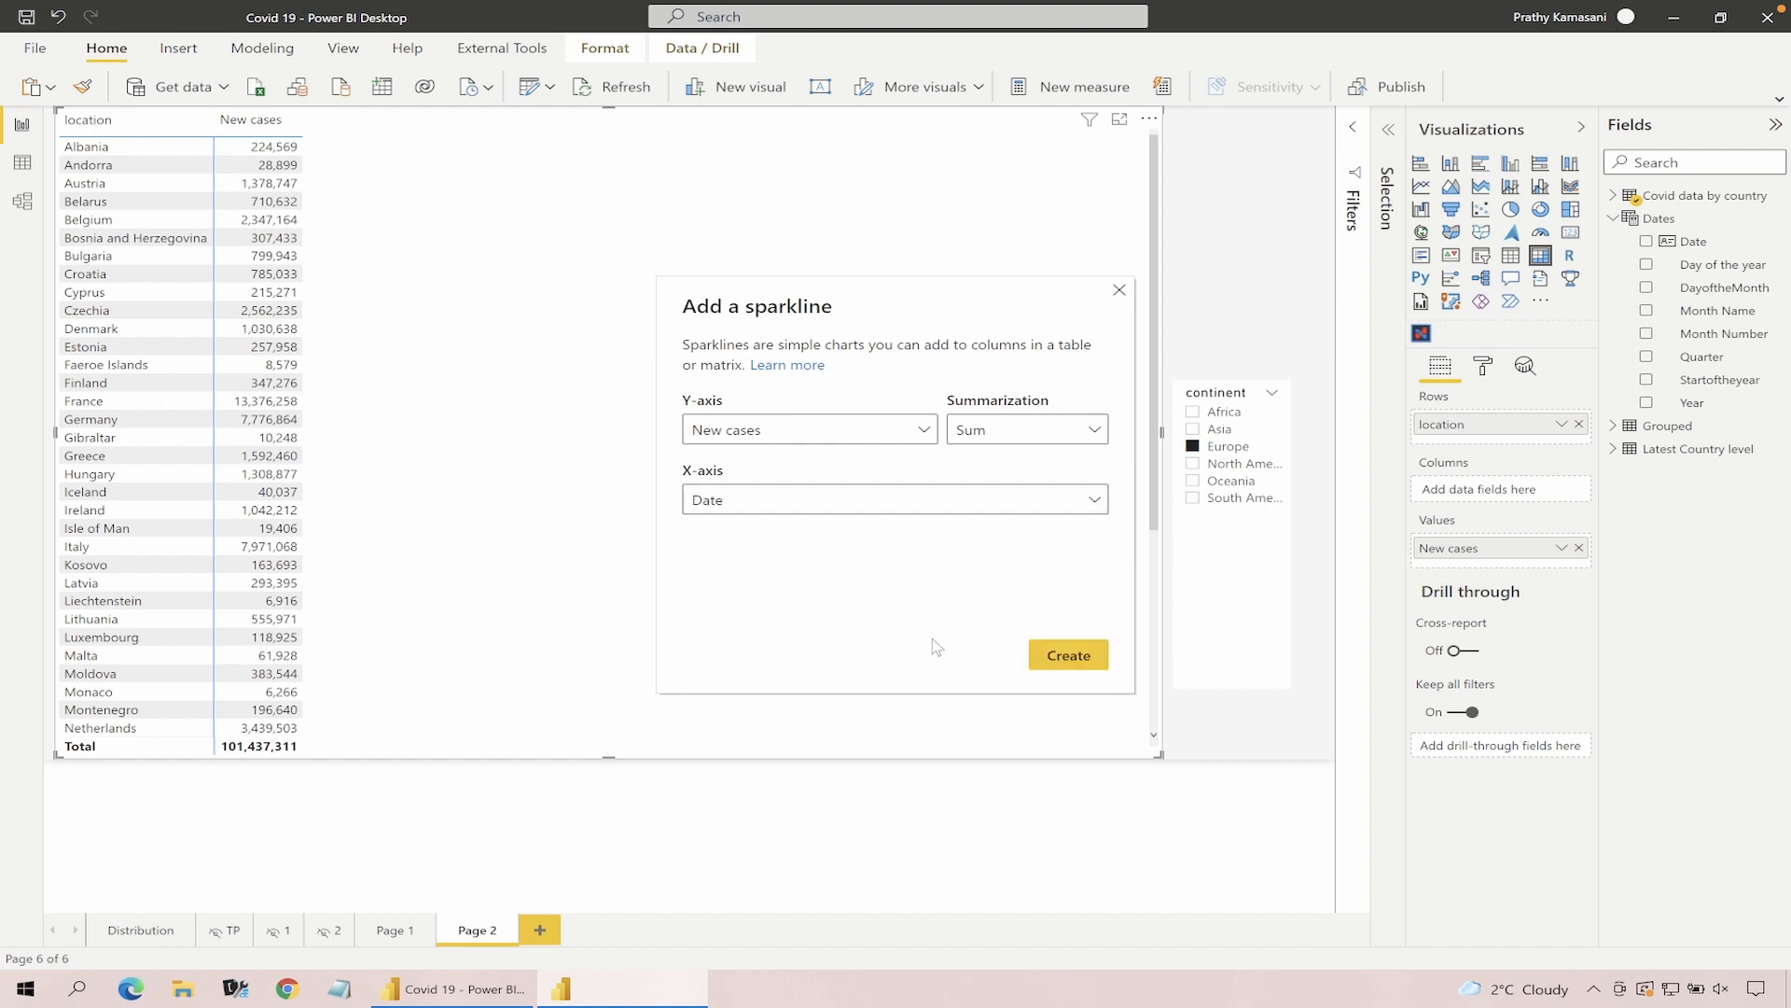
{"action": "left_click", "coordinate": [1064, 655]}
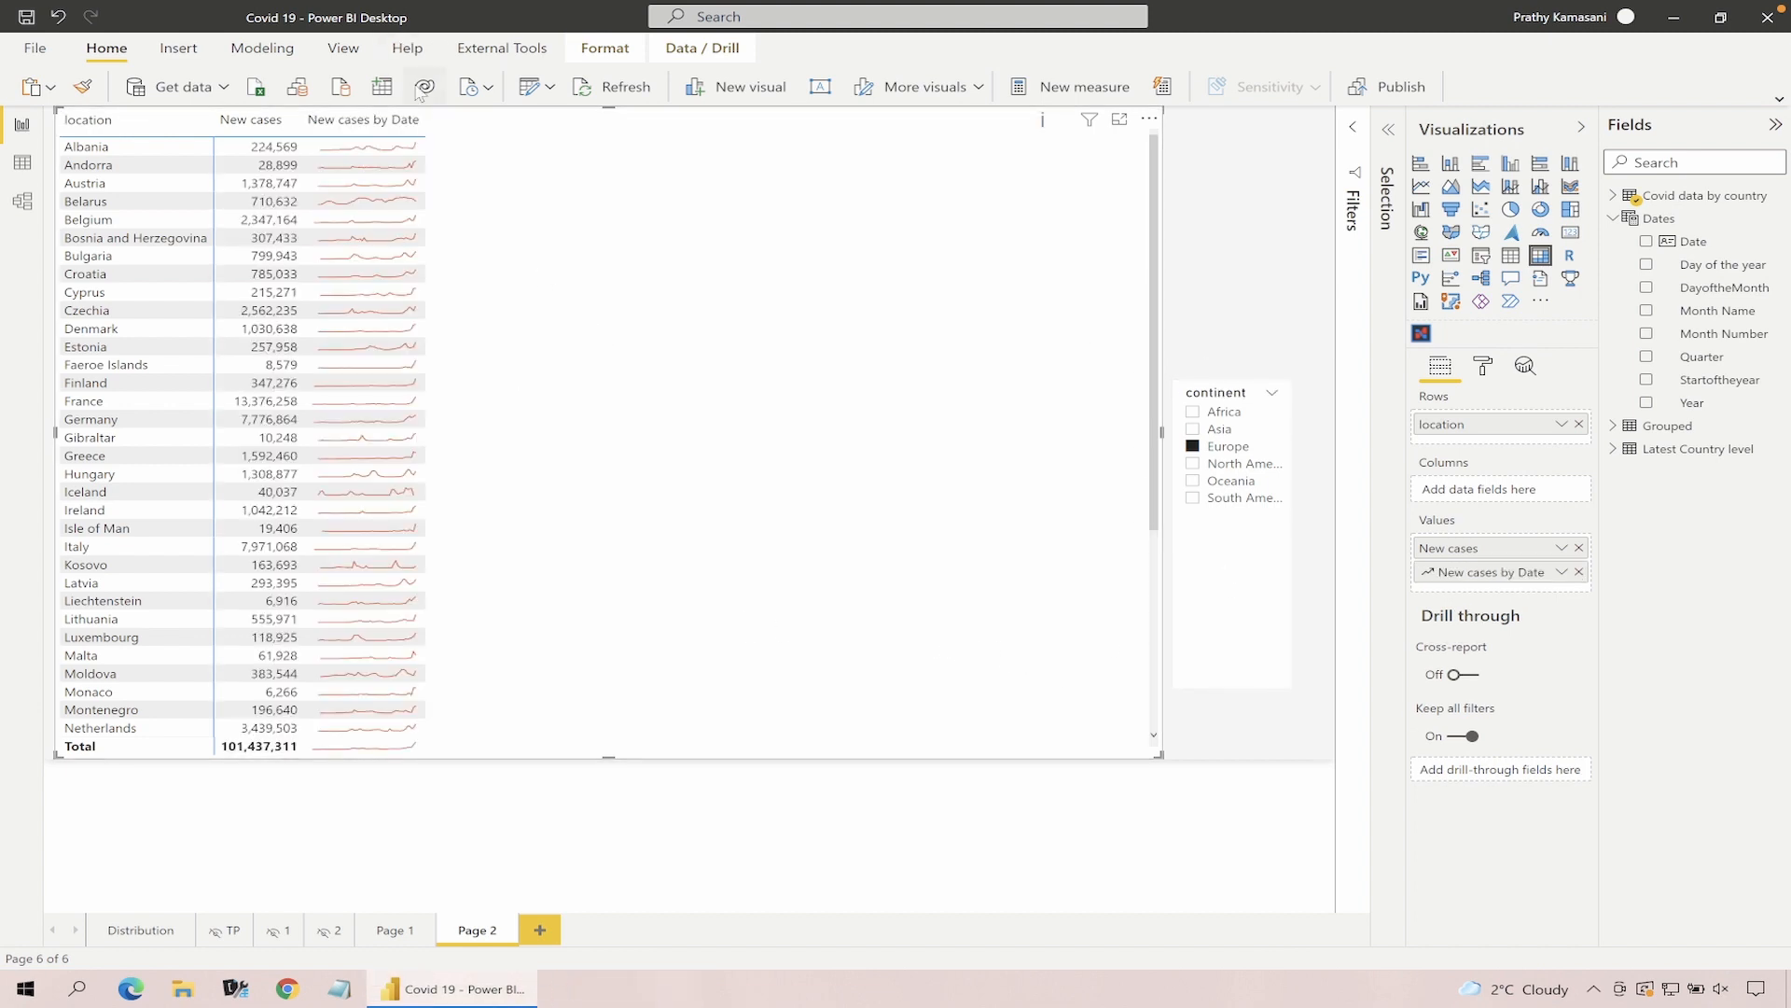
Widen the New cases by Date sparkline column to more than half the matrix width and review all countries
{"action": "left_click_drag", "start_coordinate": [425, 123], "coordinate": [941, 123]}
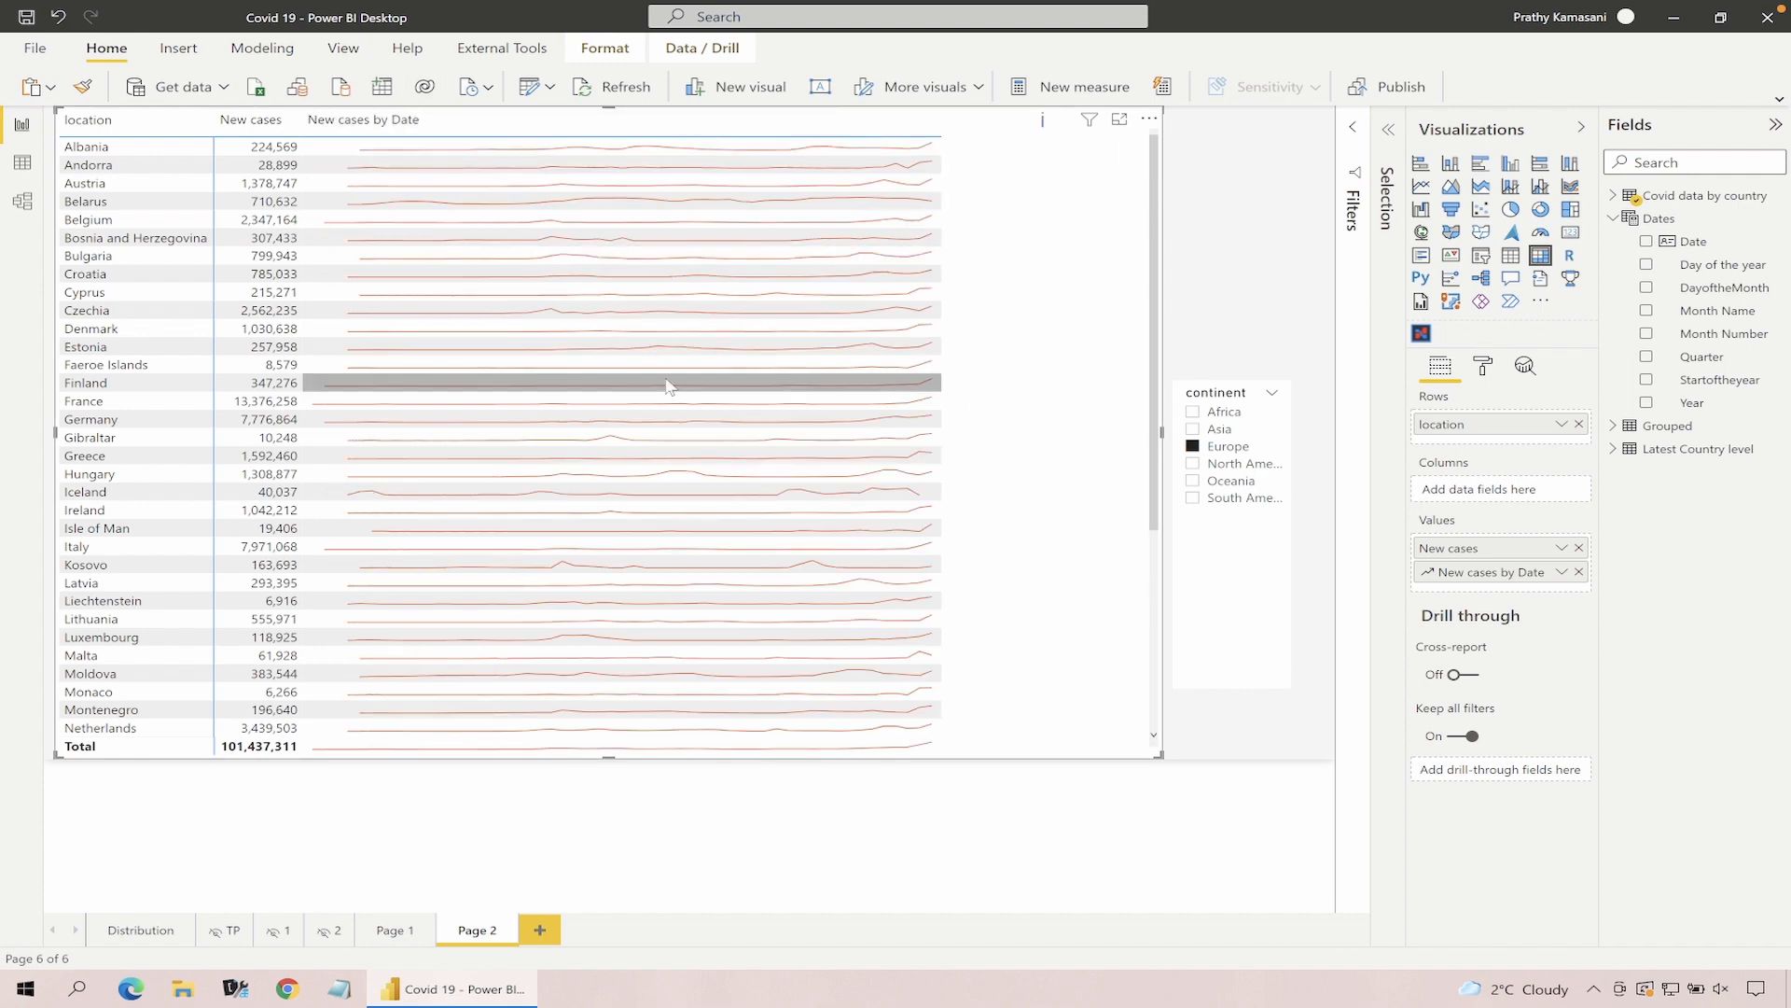
{"action": "scroll", "coordinate": [669, 386], "scroll_direction": "down", "scroll_amount": 5}
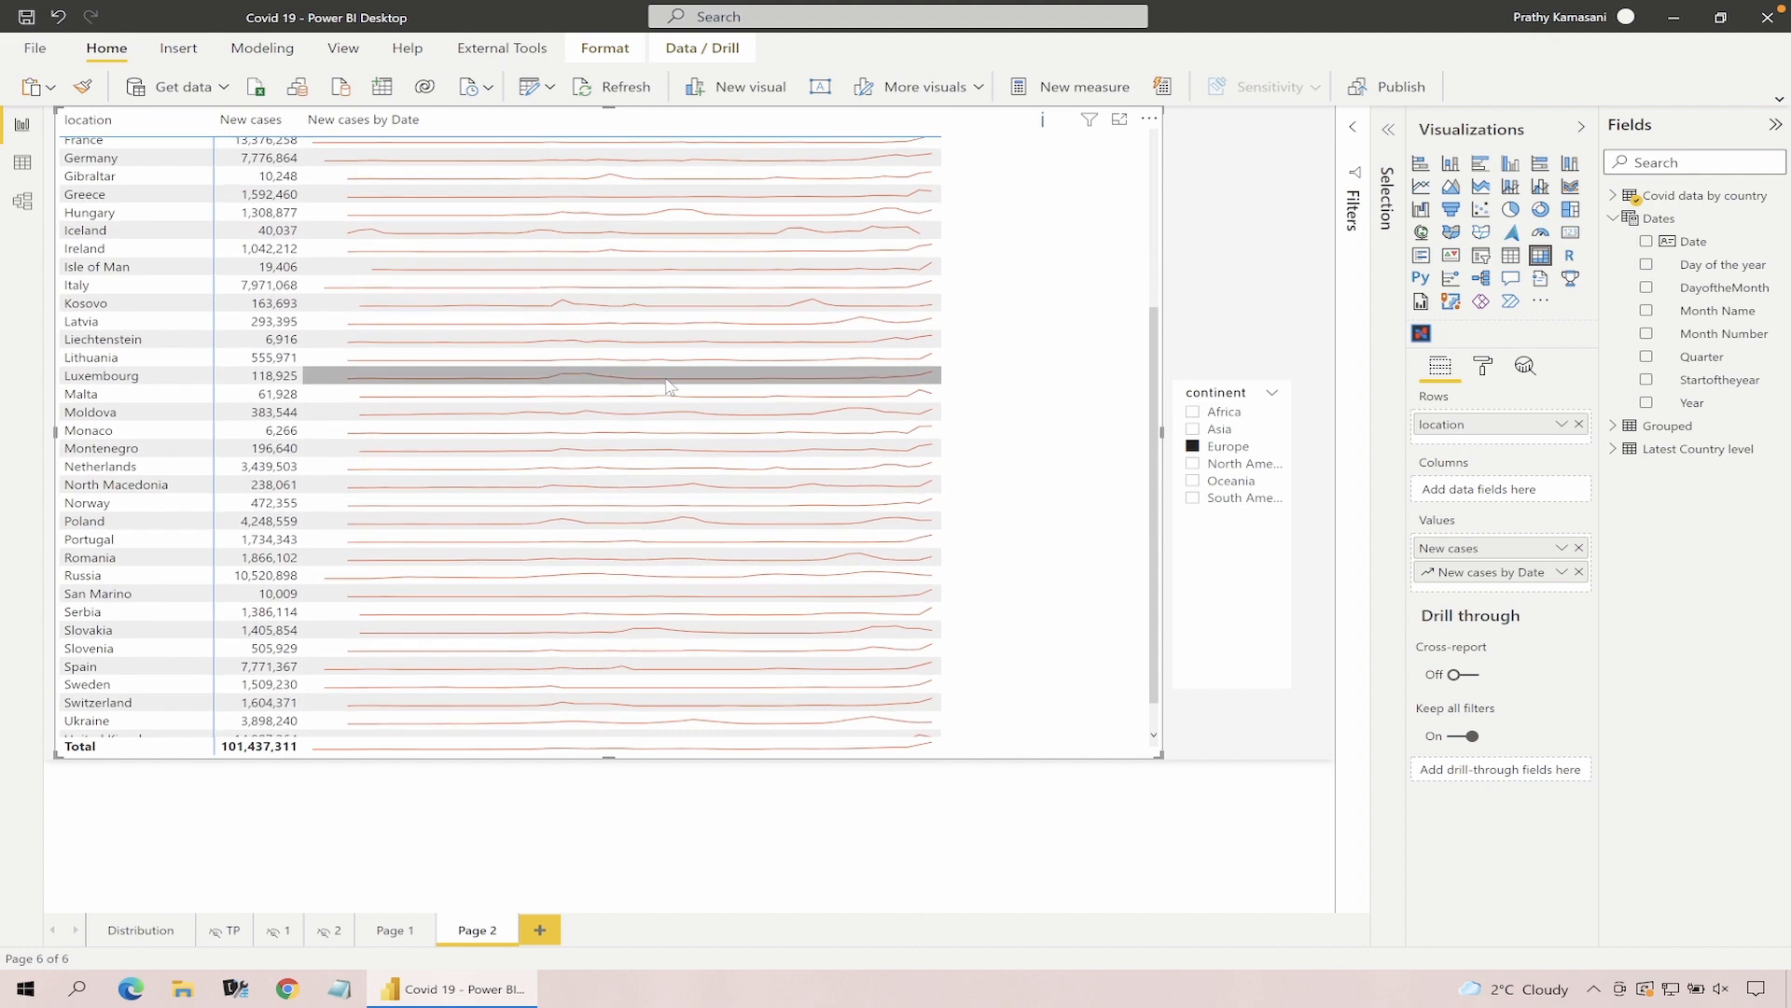
{"action": "scroll", "coordinate": [667, 383], "scroll_direction": "up", "scroll_amount": 5}
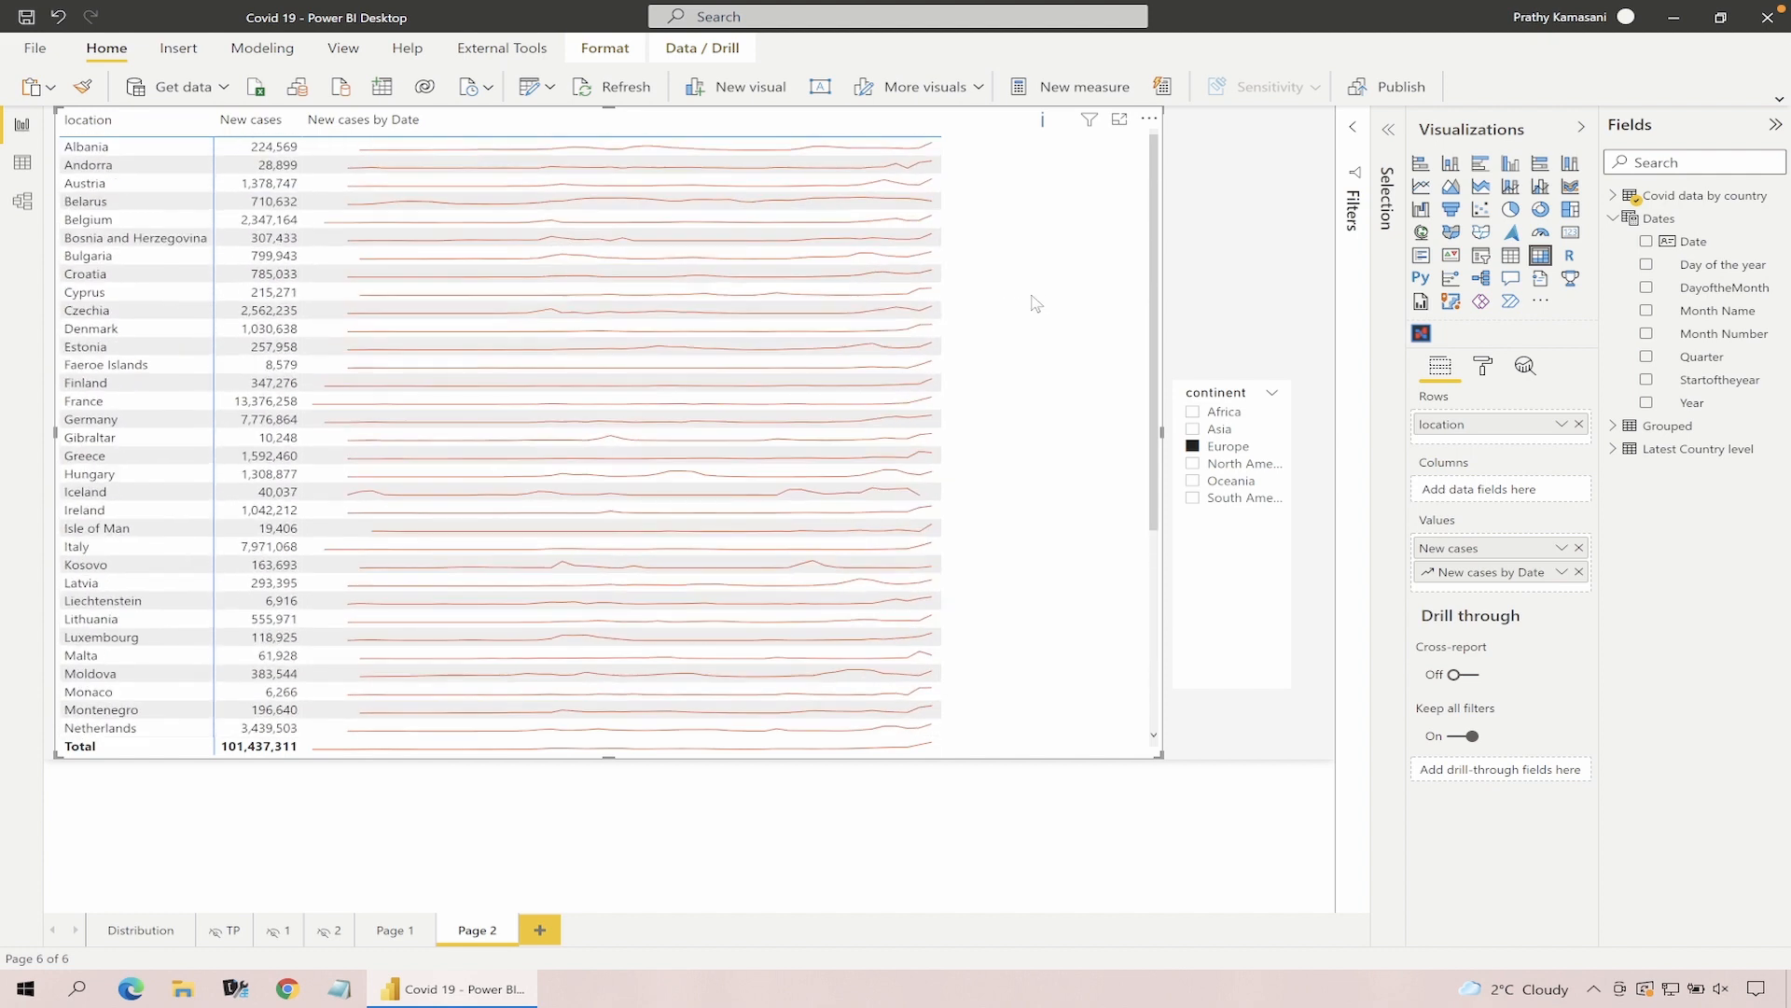
Show markers on the highest point of each New cases by Date sparkline
{"action": "left_click", "coordinate": [1481, 371]}
{"action": "left_click", "coordinate": [1300, 411]}
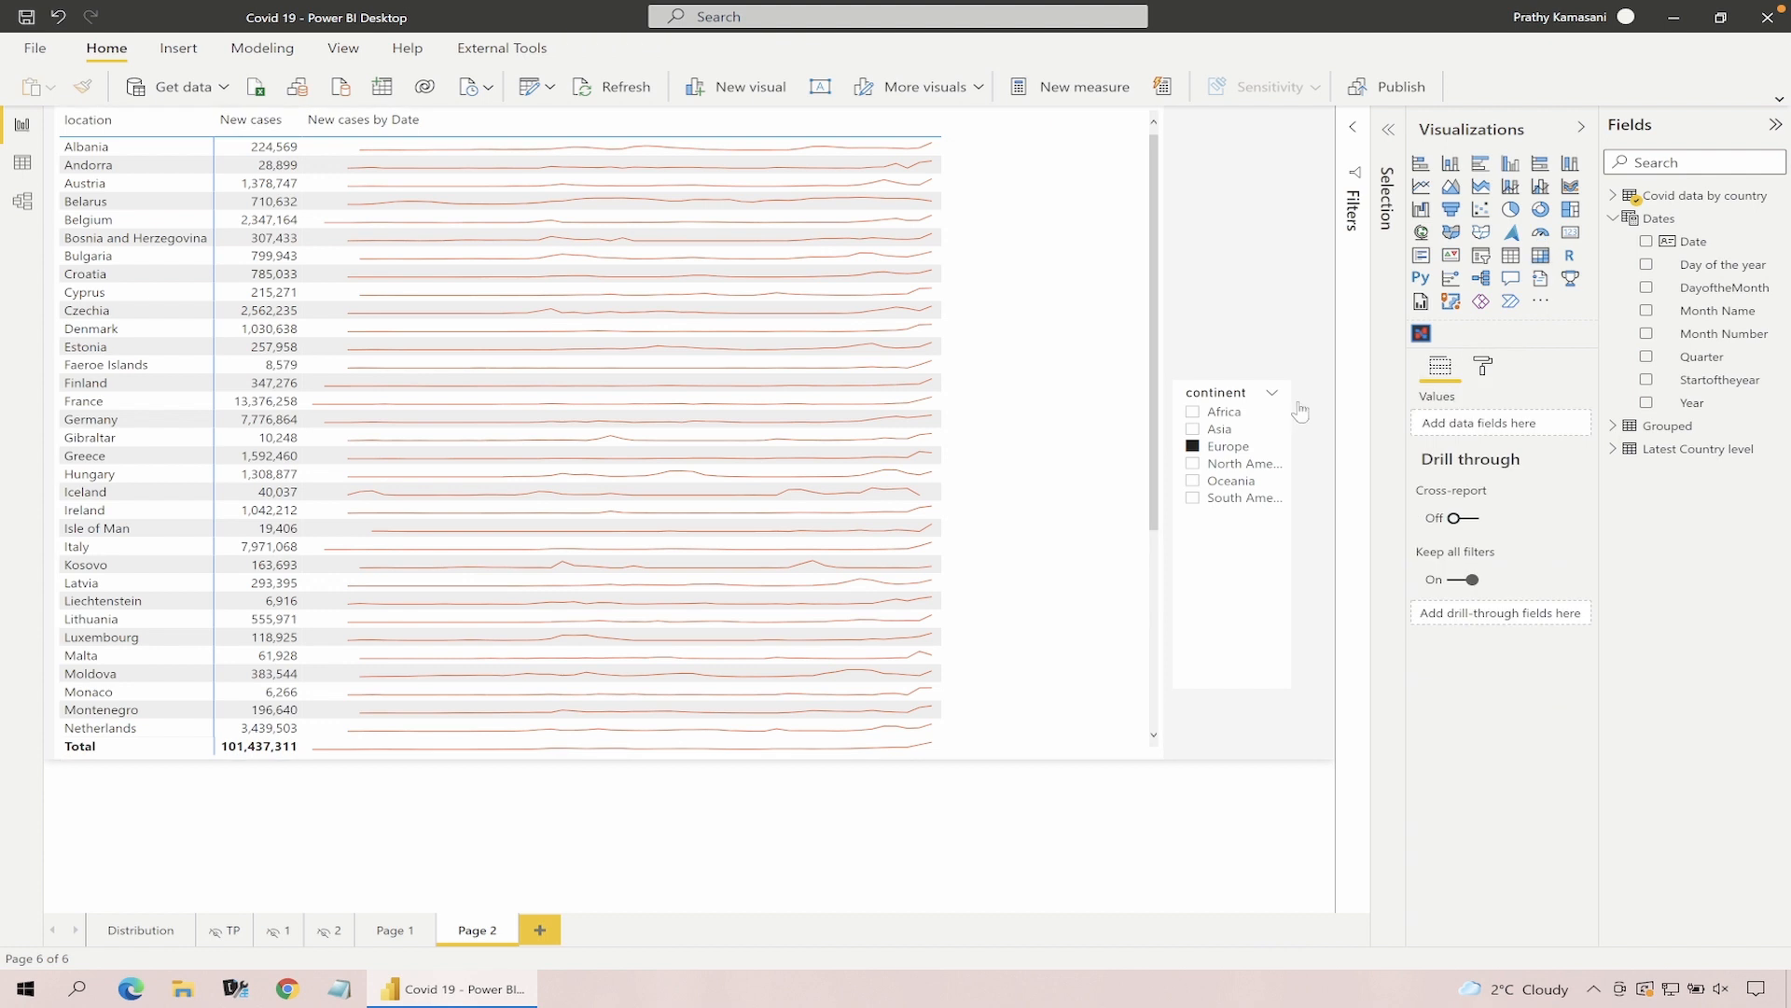
{"action": "left_click", "coordinate": [1128, 436]}
{"action": "left_click", "coordinate": [1485, 369]}
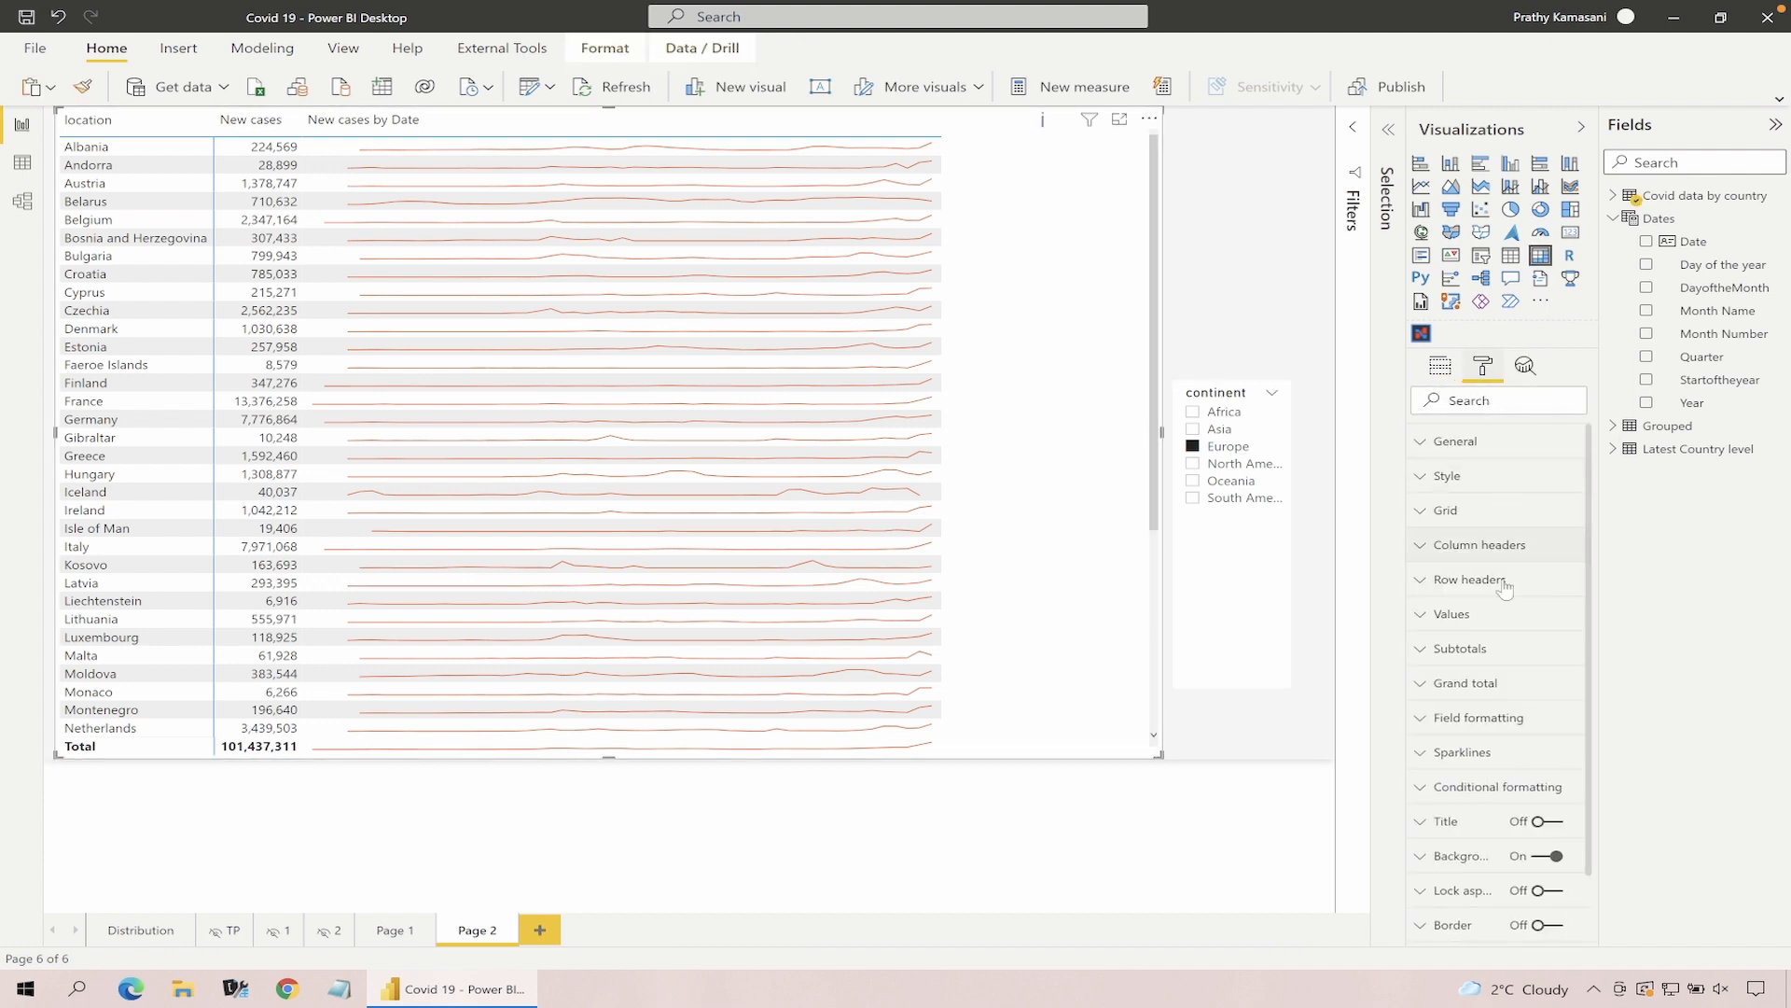
{"action": "left_click", "coordinate": [1483, 751]}
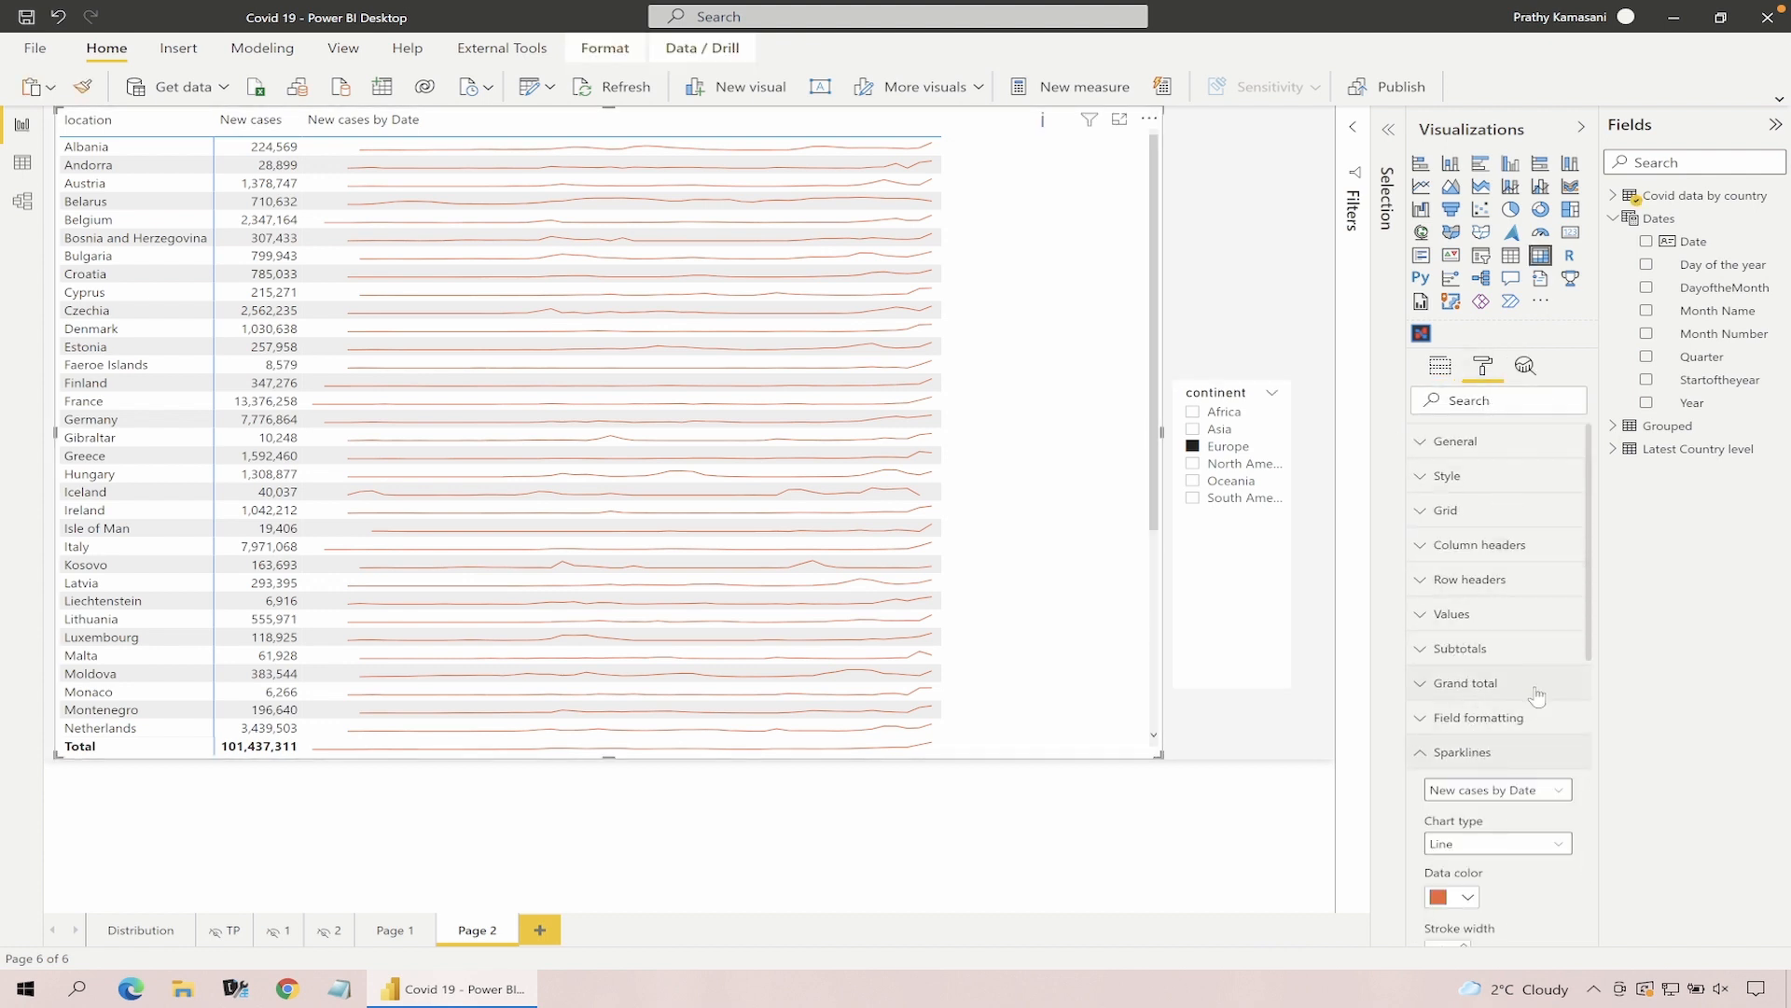
{"action": "scroll", "coordinate": [1531, 701], "scroll_direction": "down", "scroll_amount": 3}
{"action": "scroll", "coordinate": [1537, 697], "scroll_direction": "down", "scroll_amount": 1}
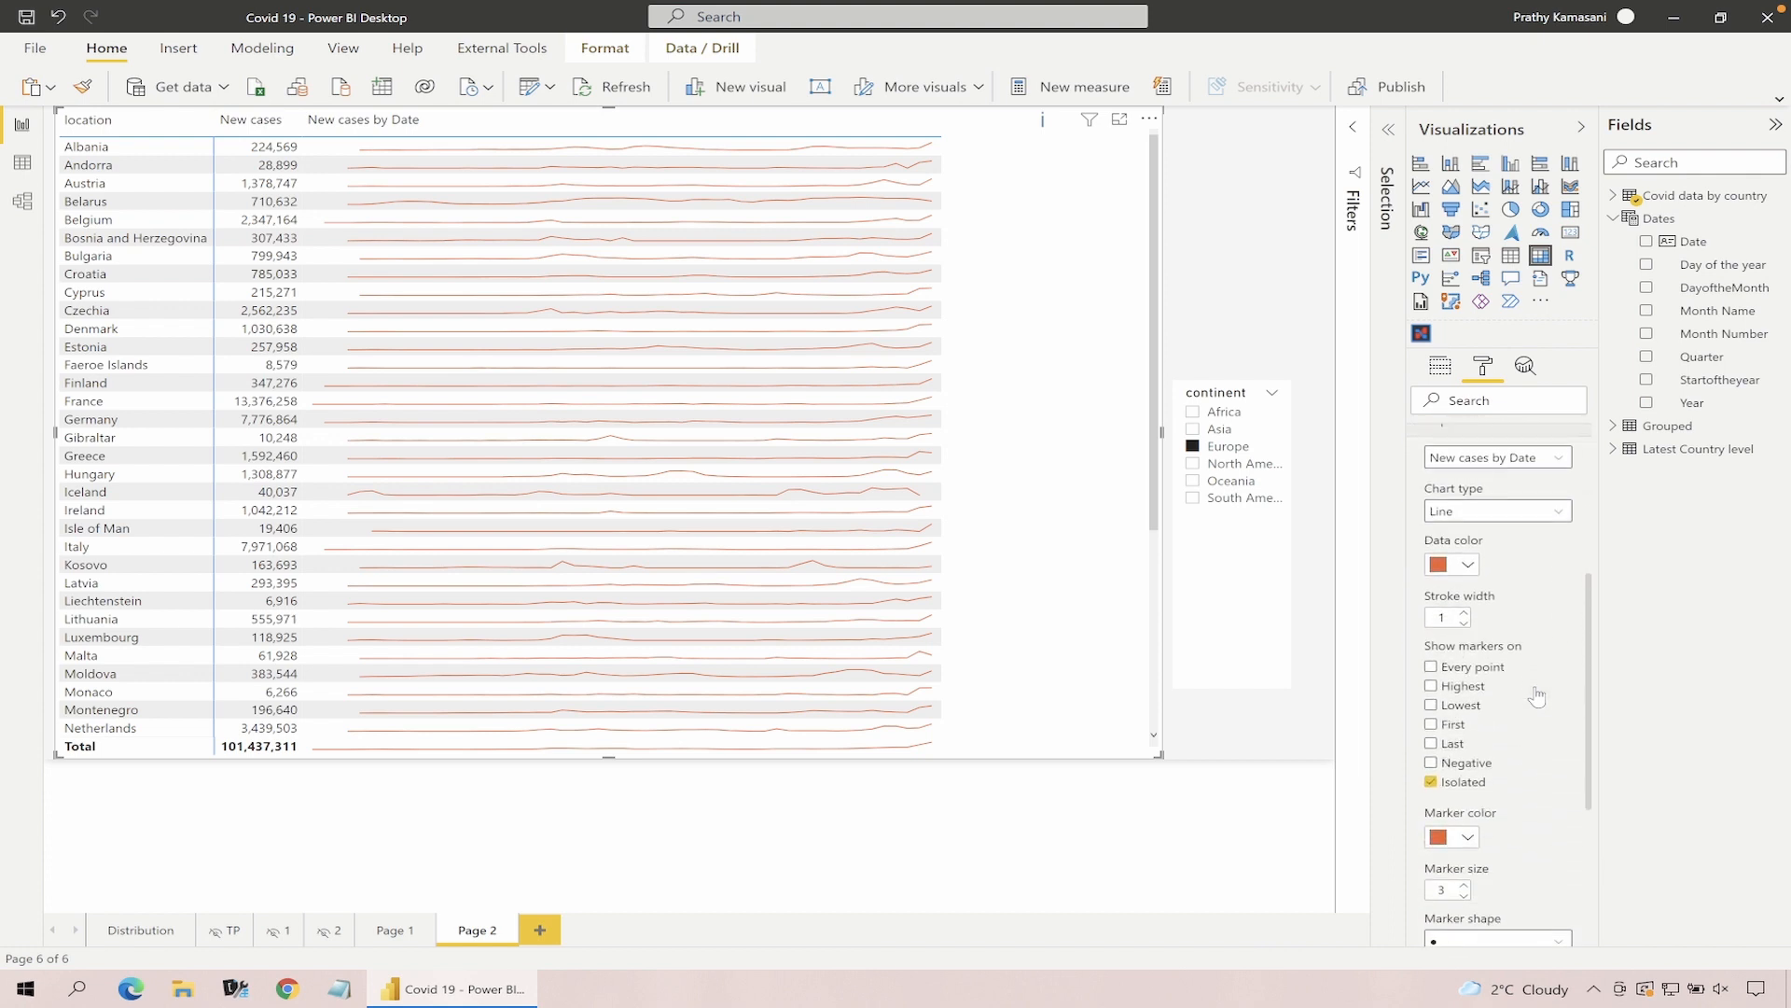
{"action": "left_click", "coordinate": [1467, 692]}
Set the sparkline data color to the dark purple theme color and deselect the matrix
{"action": "left_click", "coordinate": [1471, 566]}
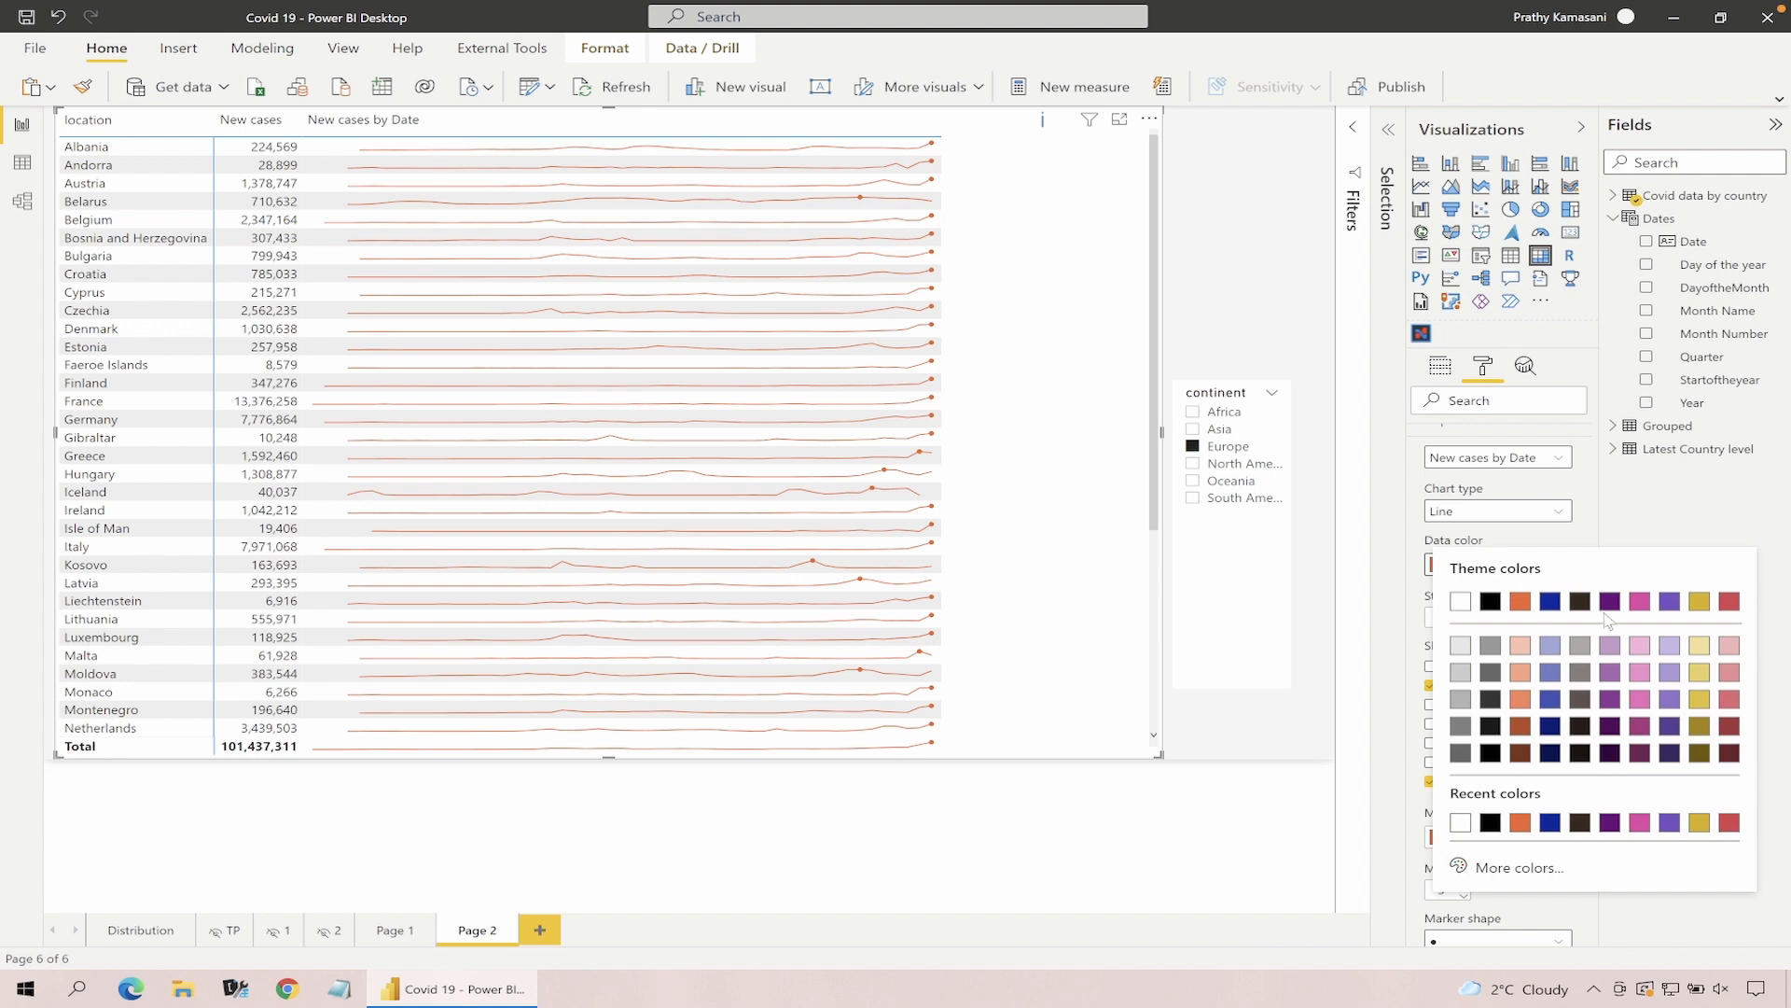
{"action": "left_click", "coordinate": [1610, 602]}
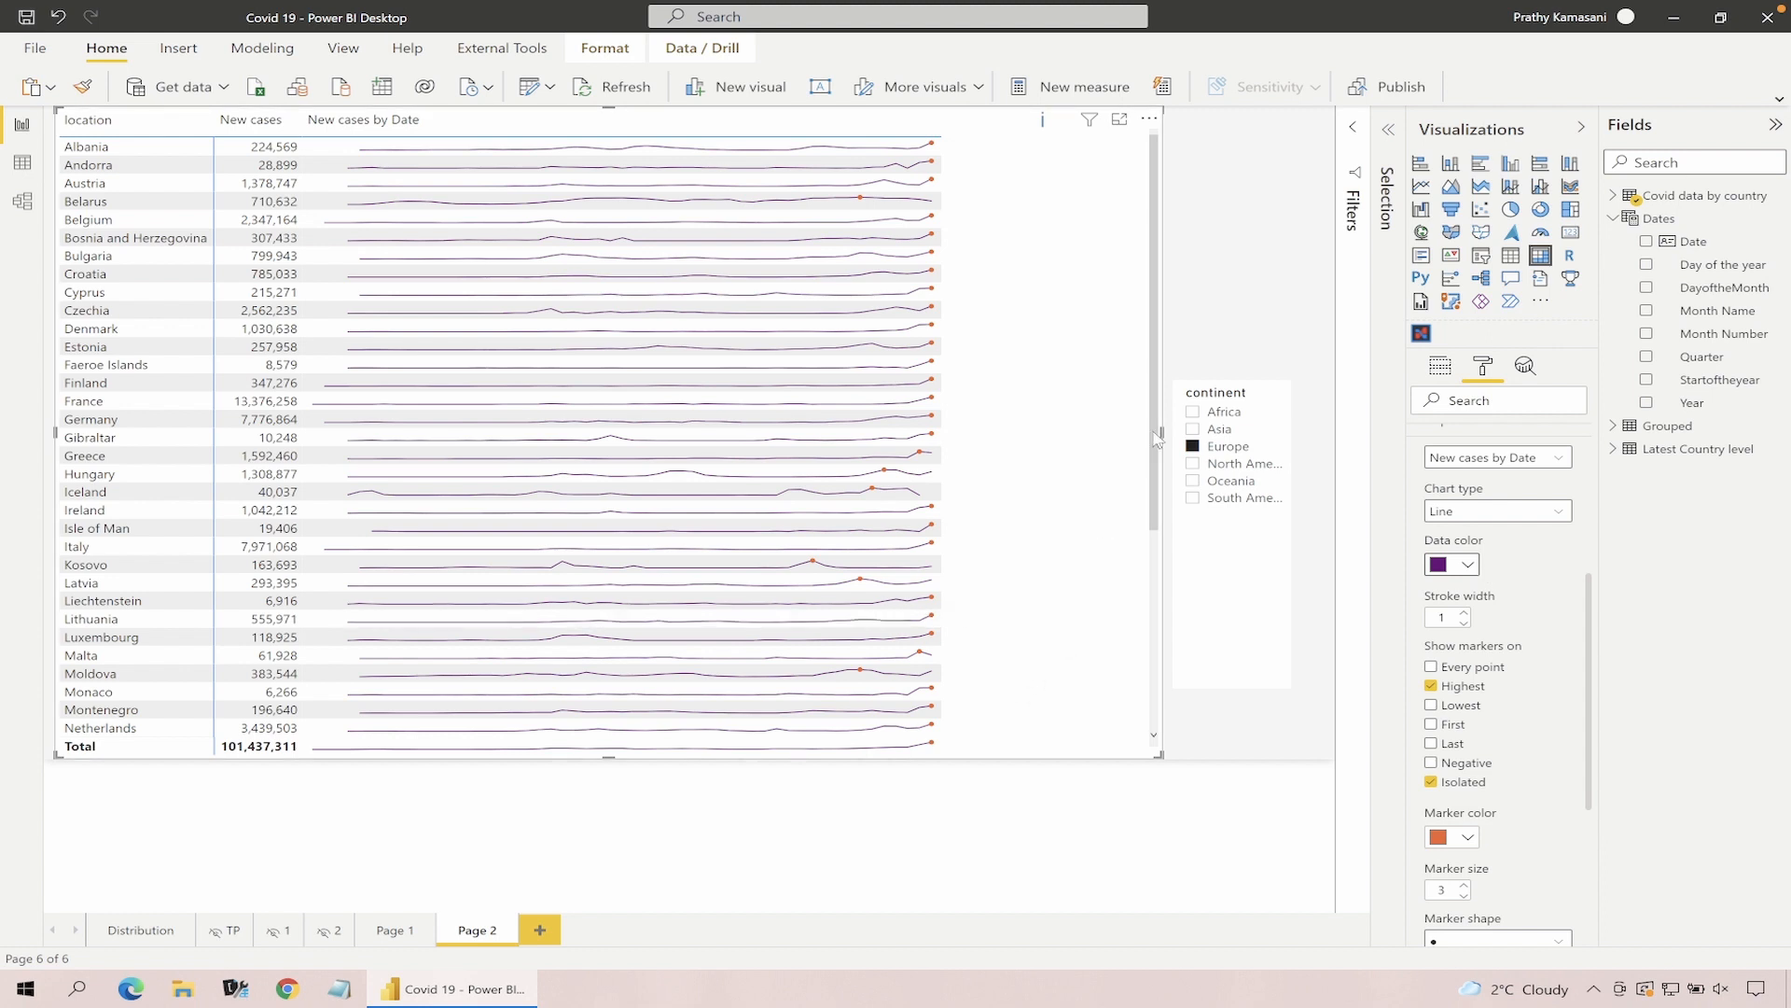
{"action": "left_click", "coordinate": [1241, 297]}
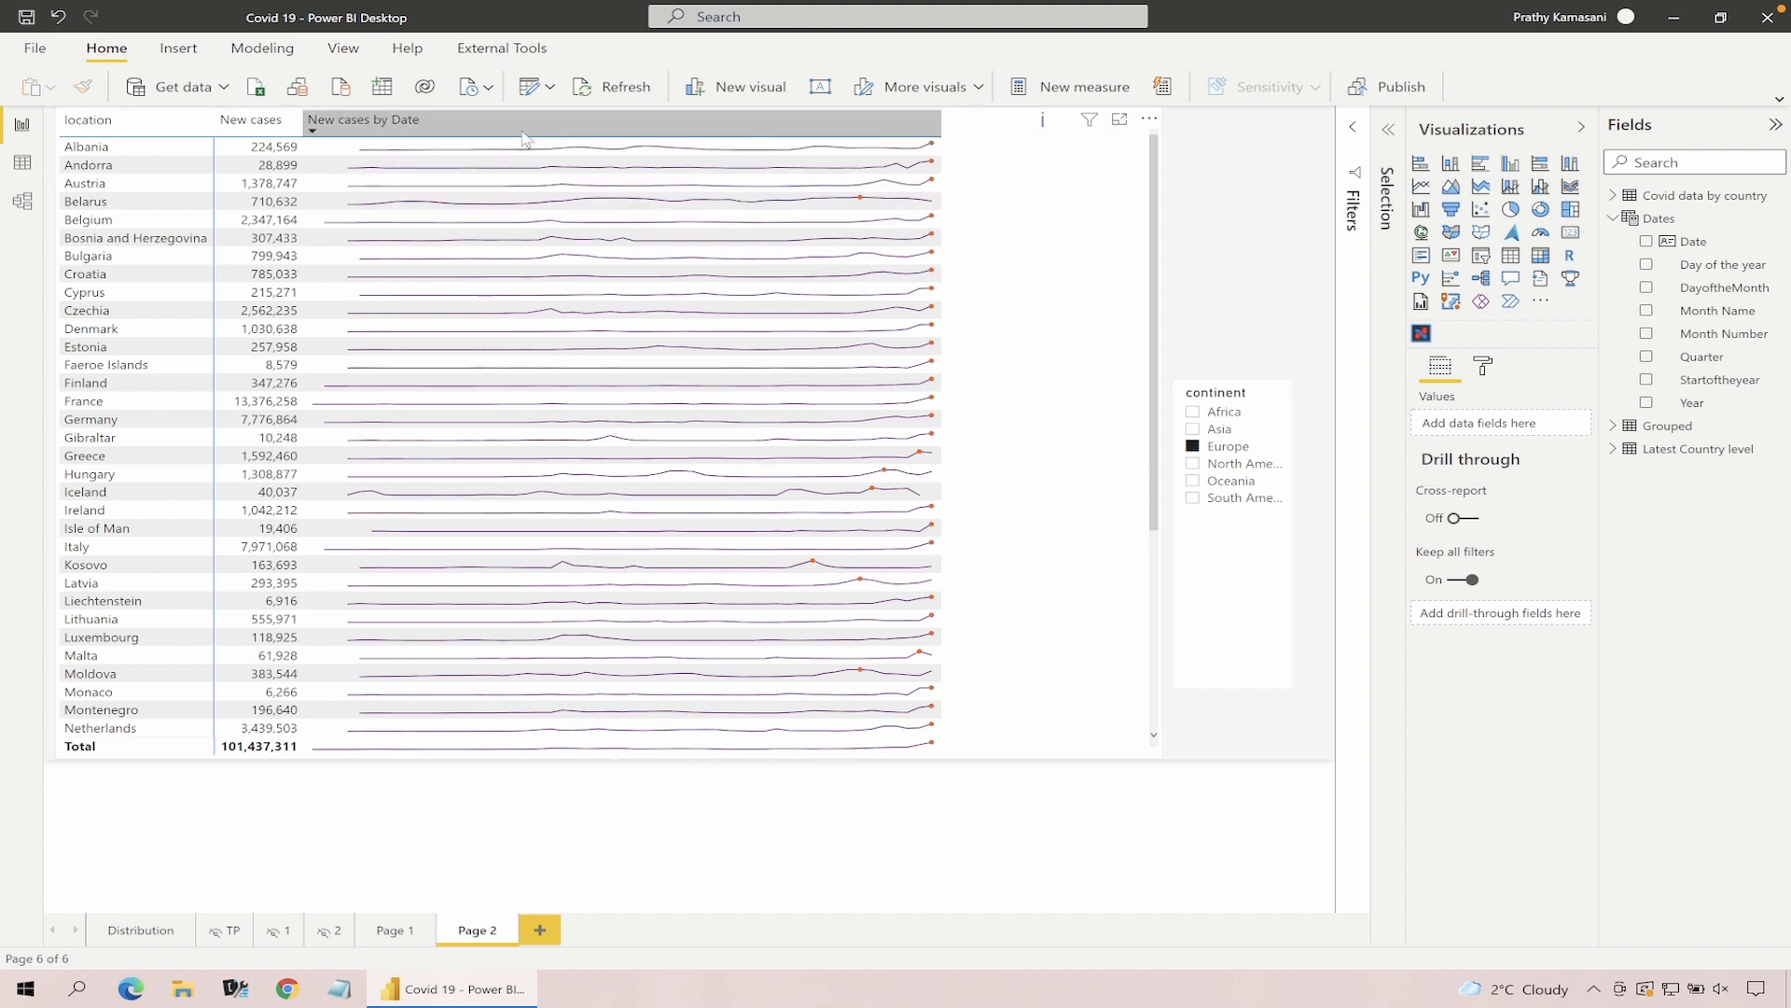
Sort the matrix by New cases by Date in descending order
{"action": "left_click", "coordinate": [557, 128]}
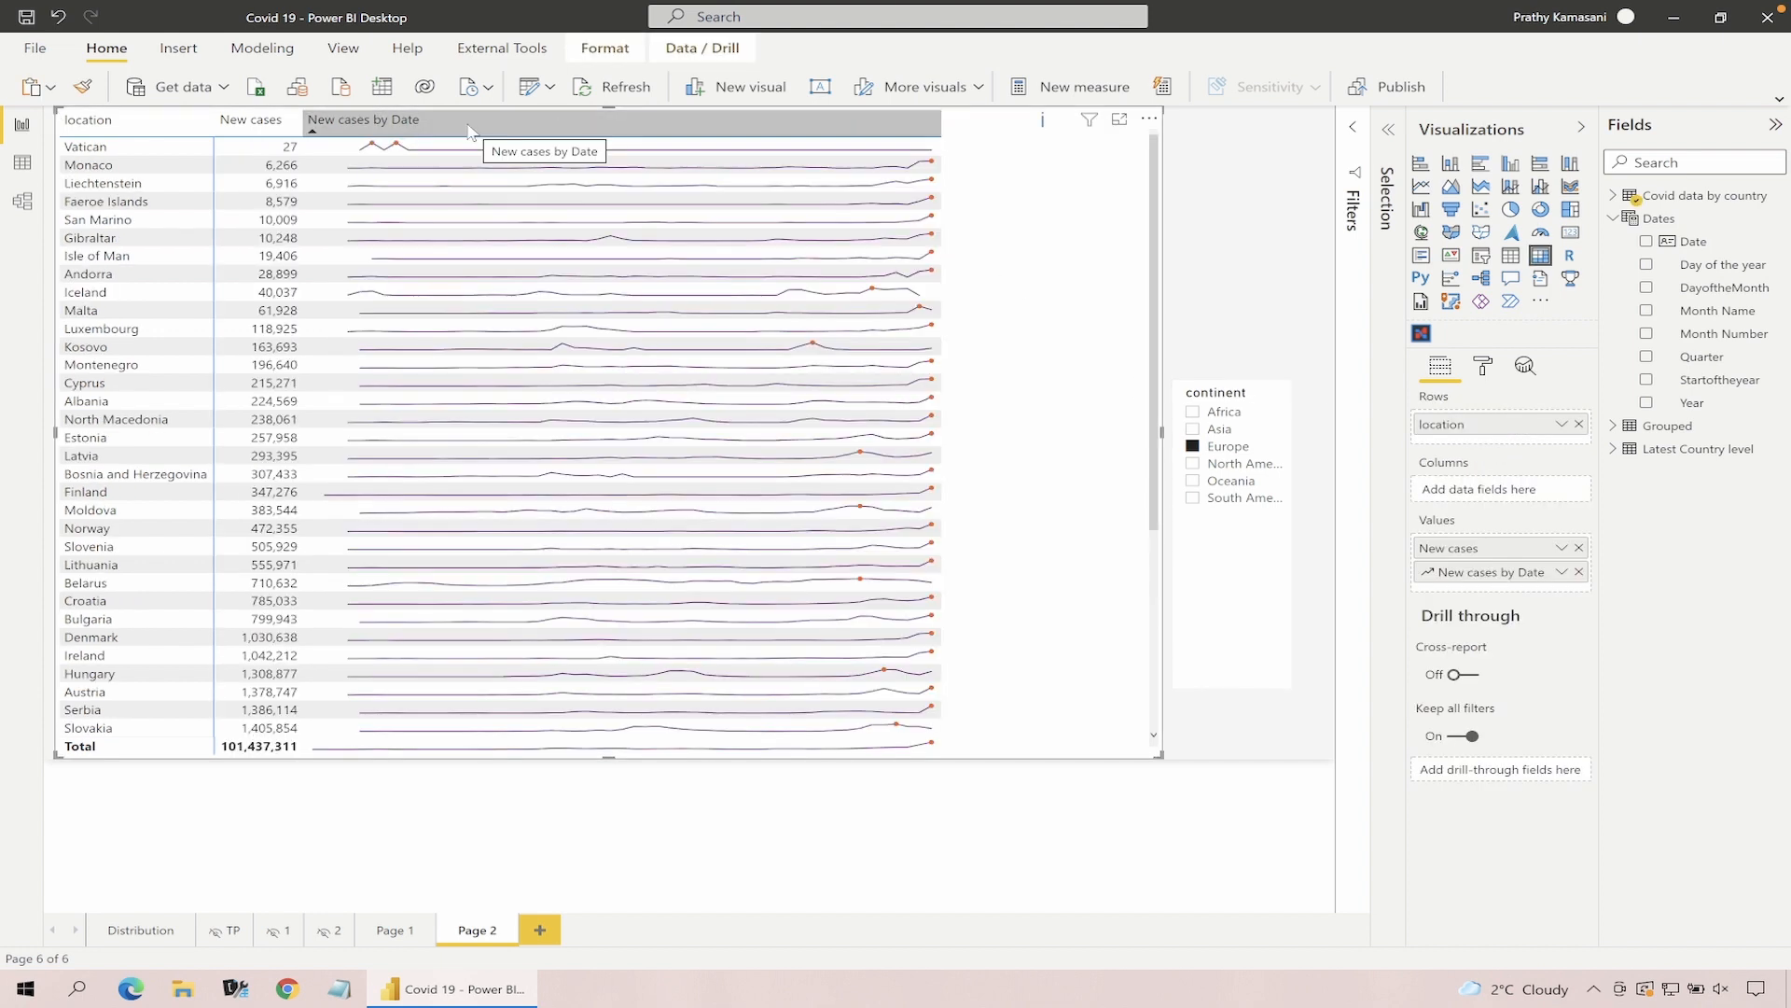
{"action": "left_click", "coordinate": [469, 128]}
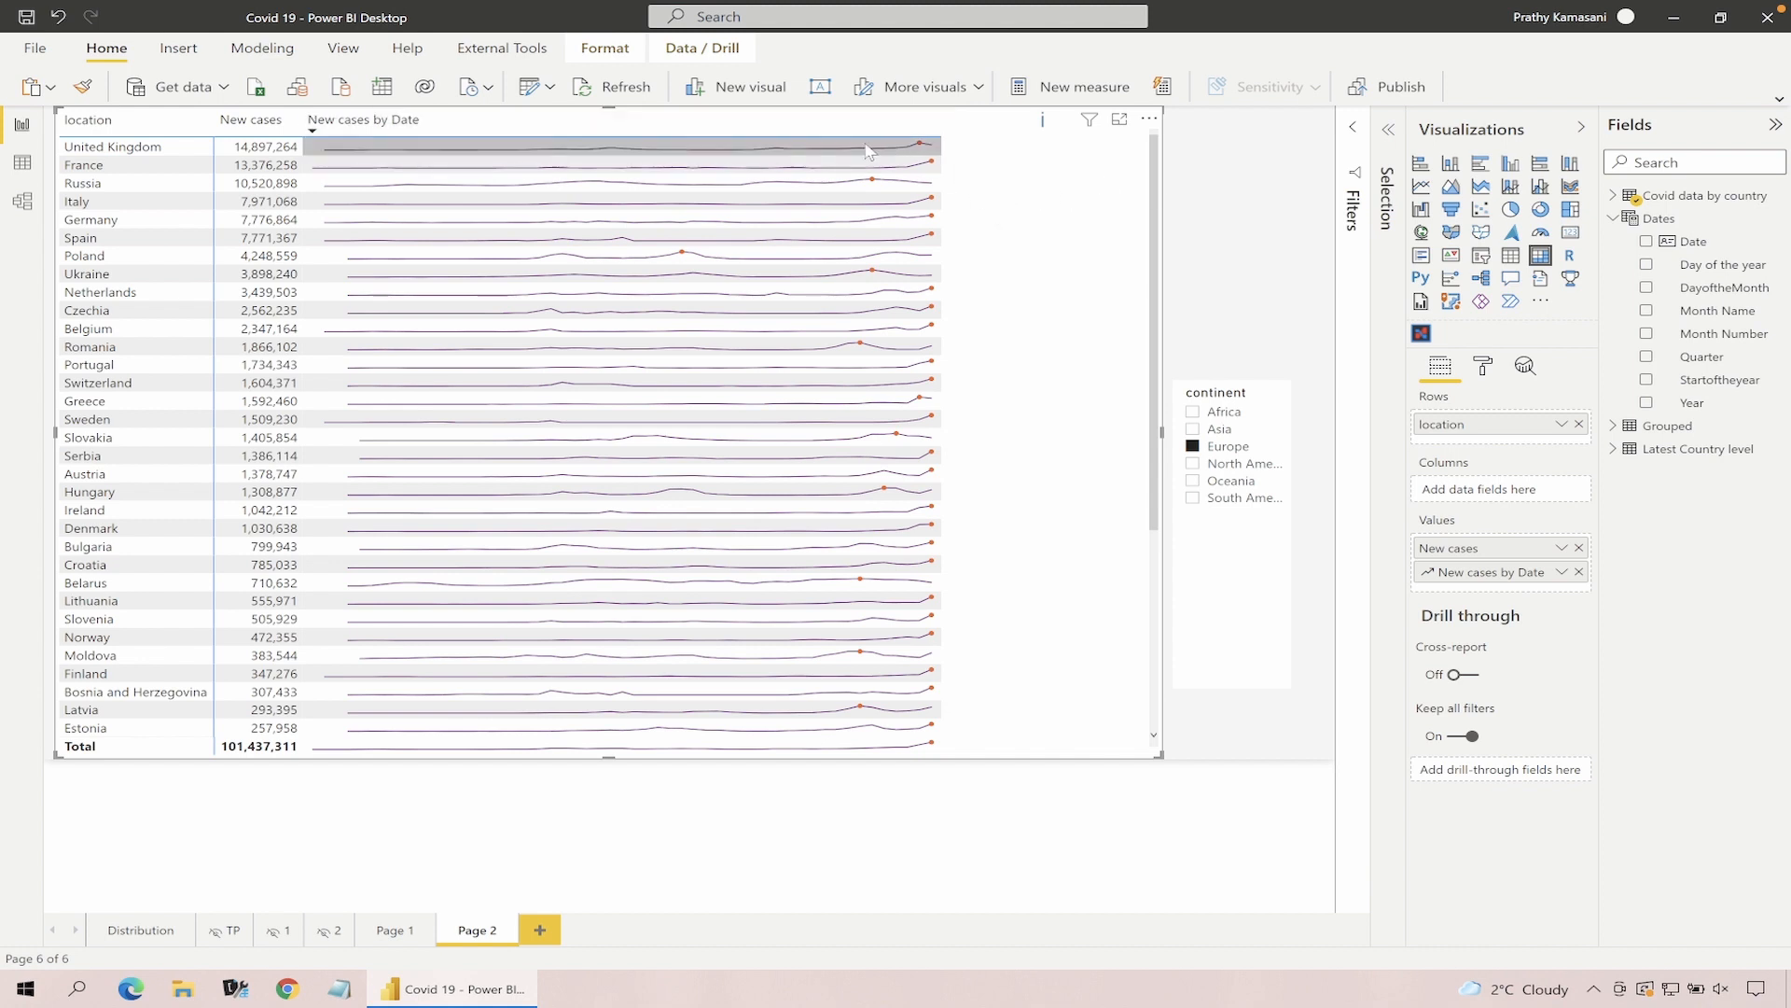
{"action": "mouse_move", "coordinate": [875, 152]}
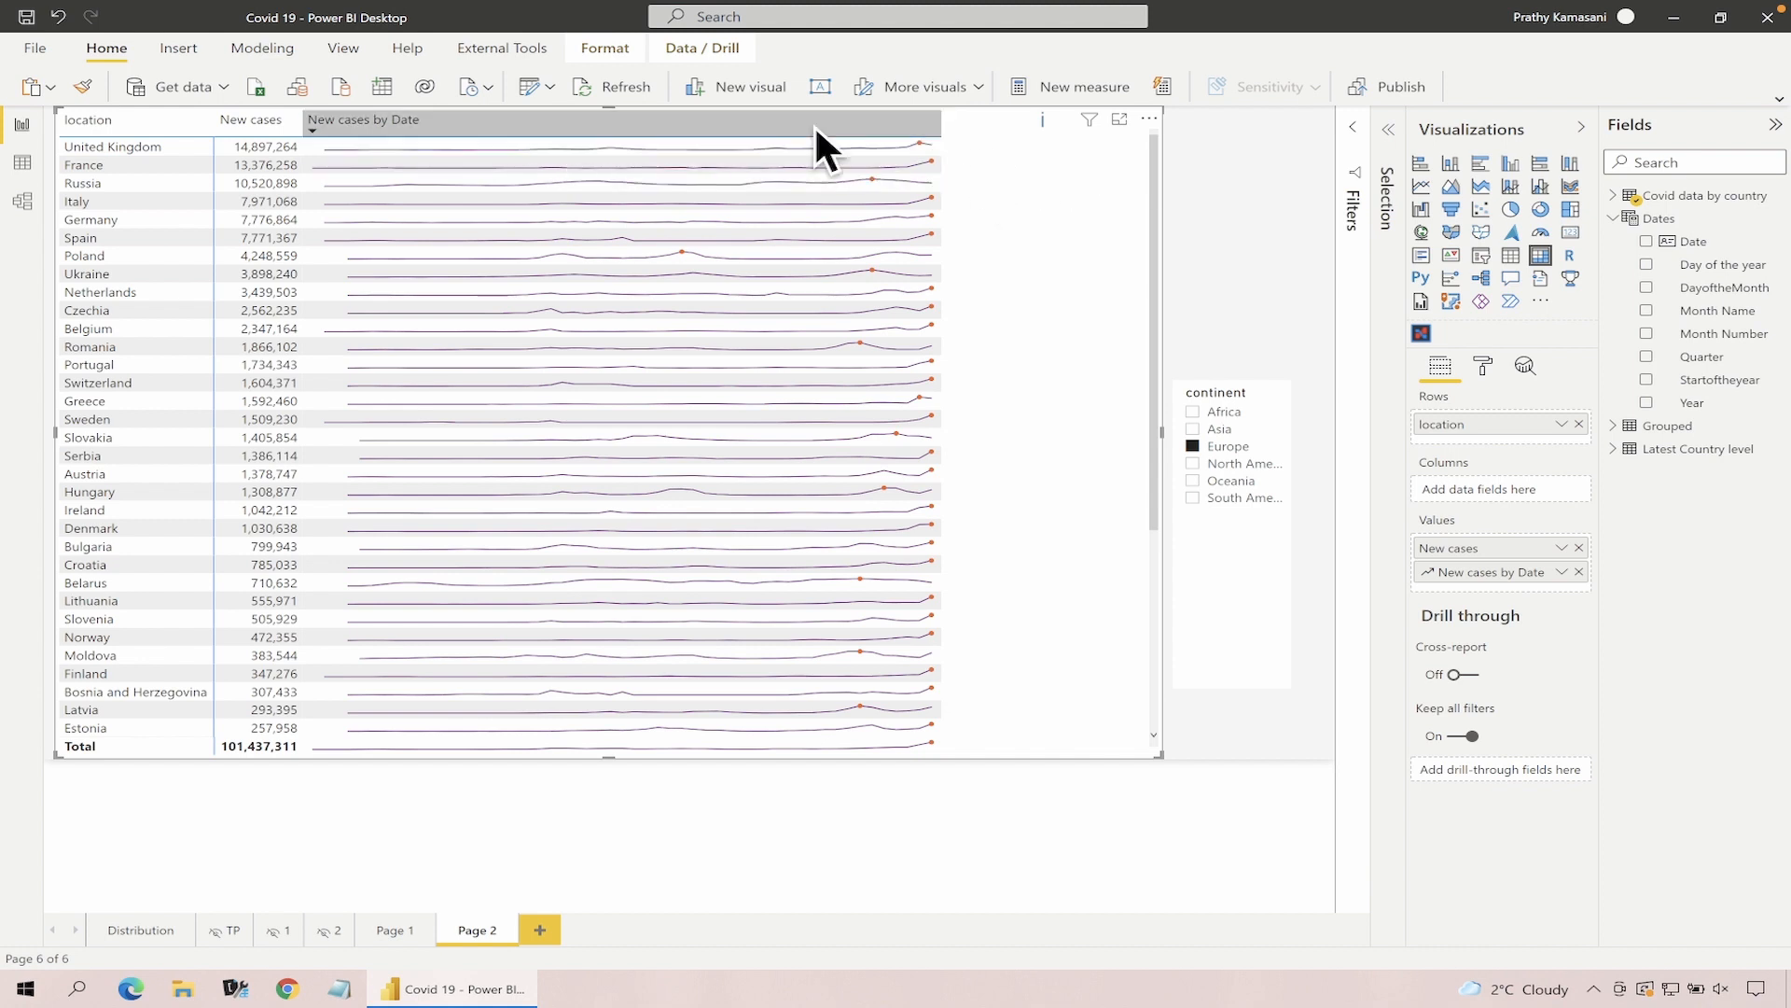
Filter the continent slicer to Asia and back to Europe, and examine the peaks in the European sparklines
{"action": "left_click", "coordinate": [1219, 435]}
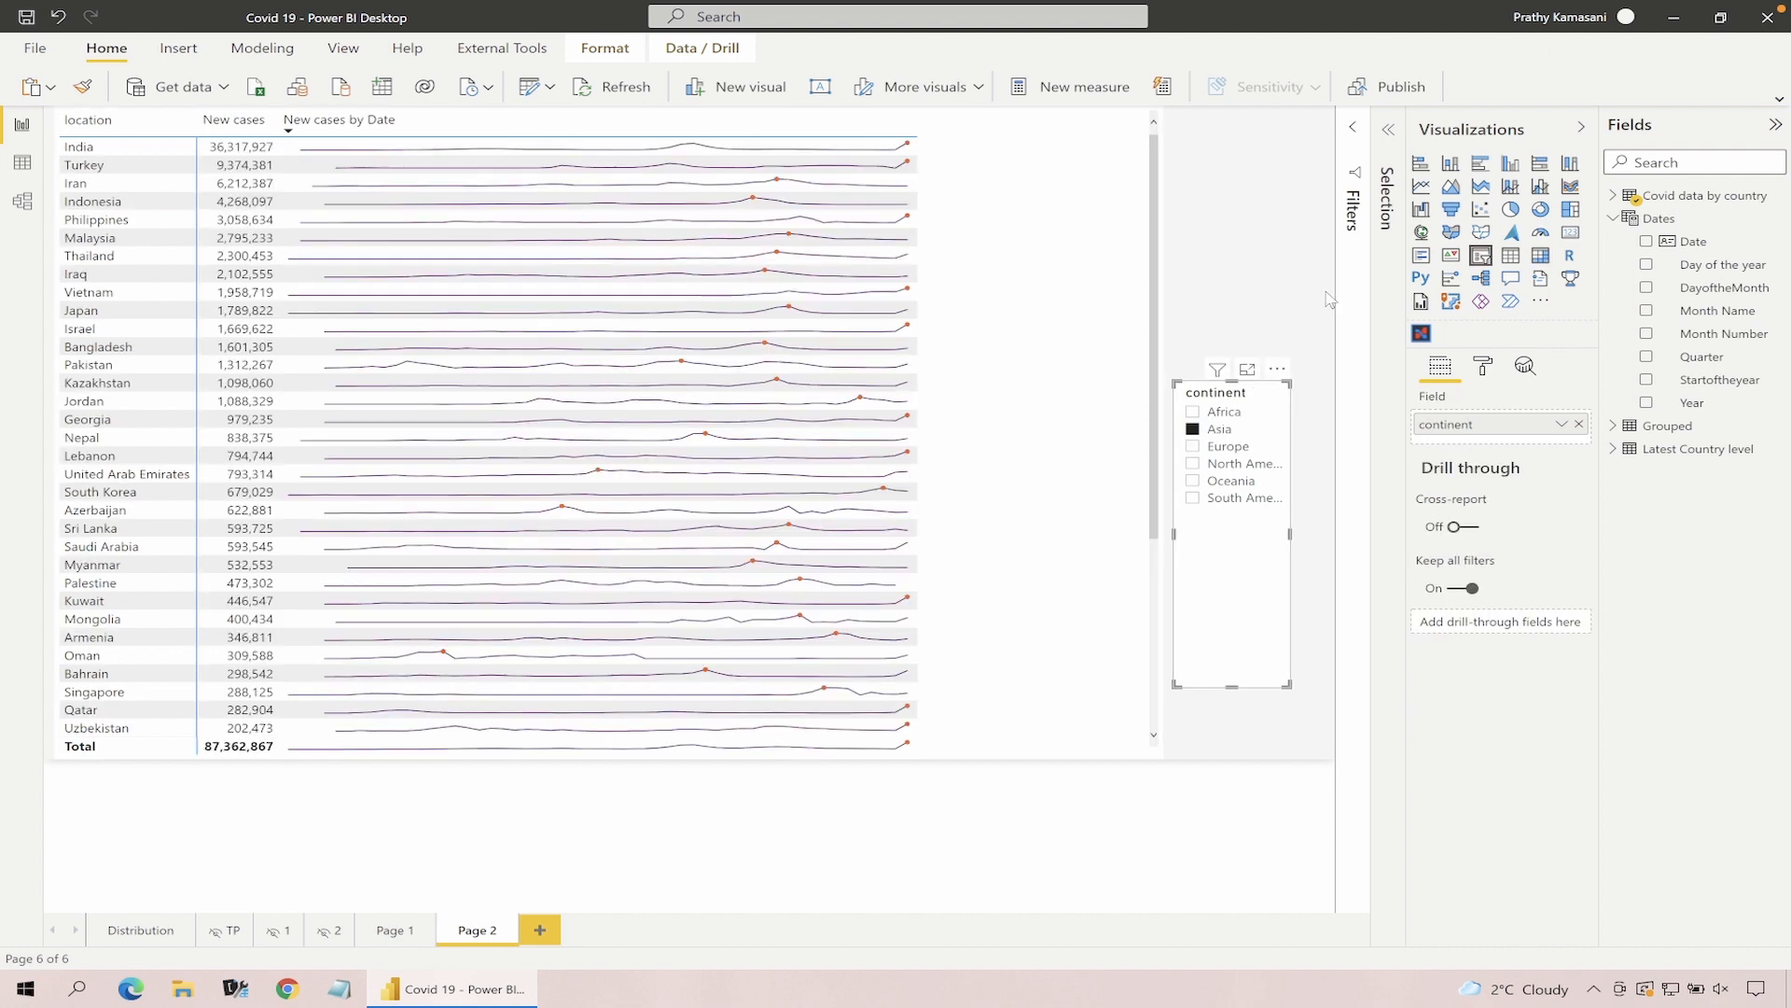
{"action": "left_click", "coordinate": [1214, 451]}
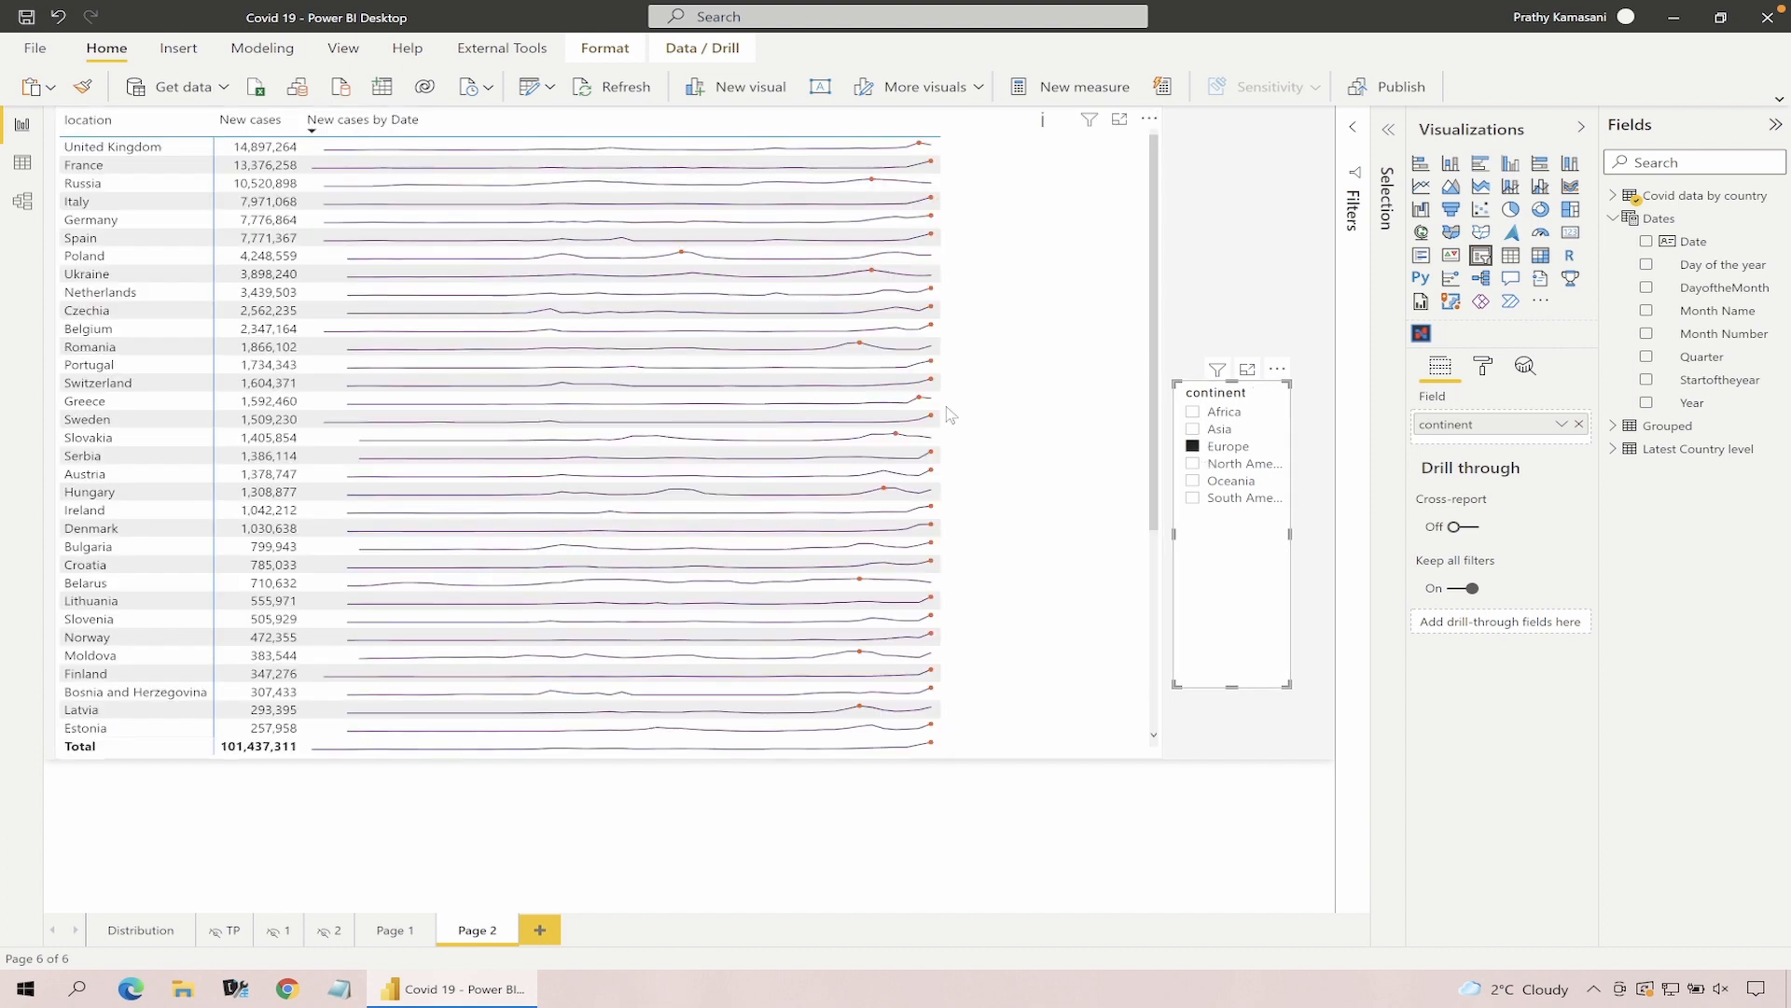
{"action": "scroll", "coordinate": [1102, 383], "scroll_direction": "down", "scroll_amount": 5}
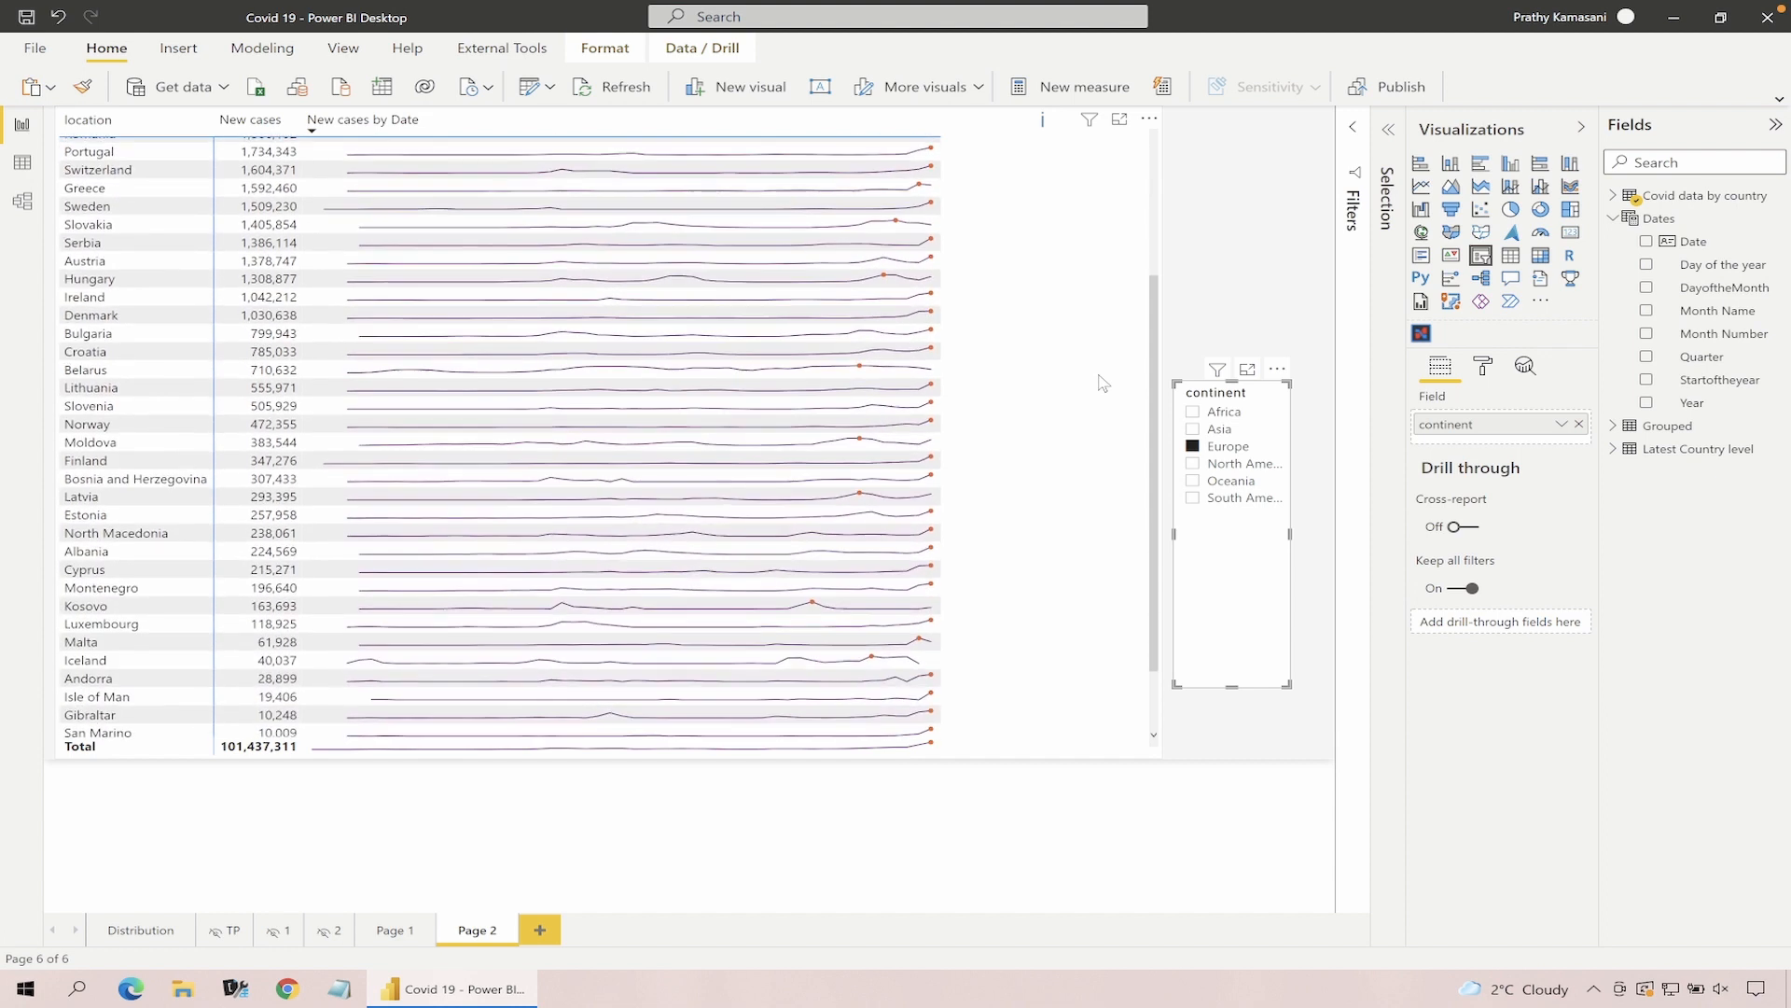
{"action": "scroll", "coordinate": [1102, 382], "scroll_direction": "down", "scroll_amount": 3}
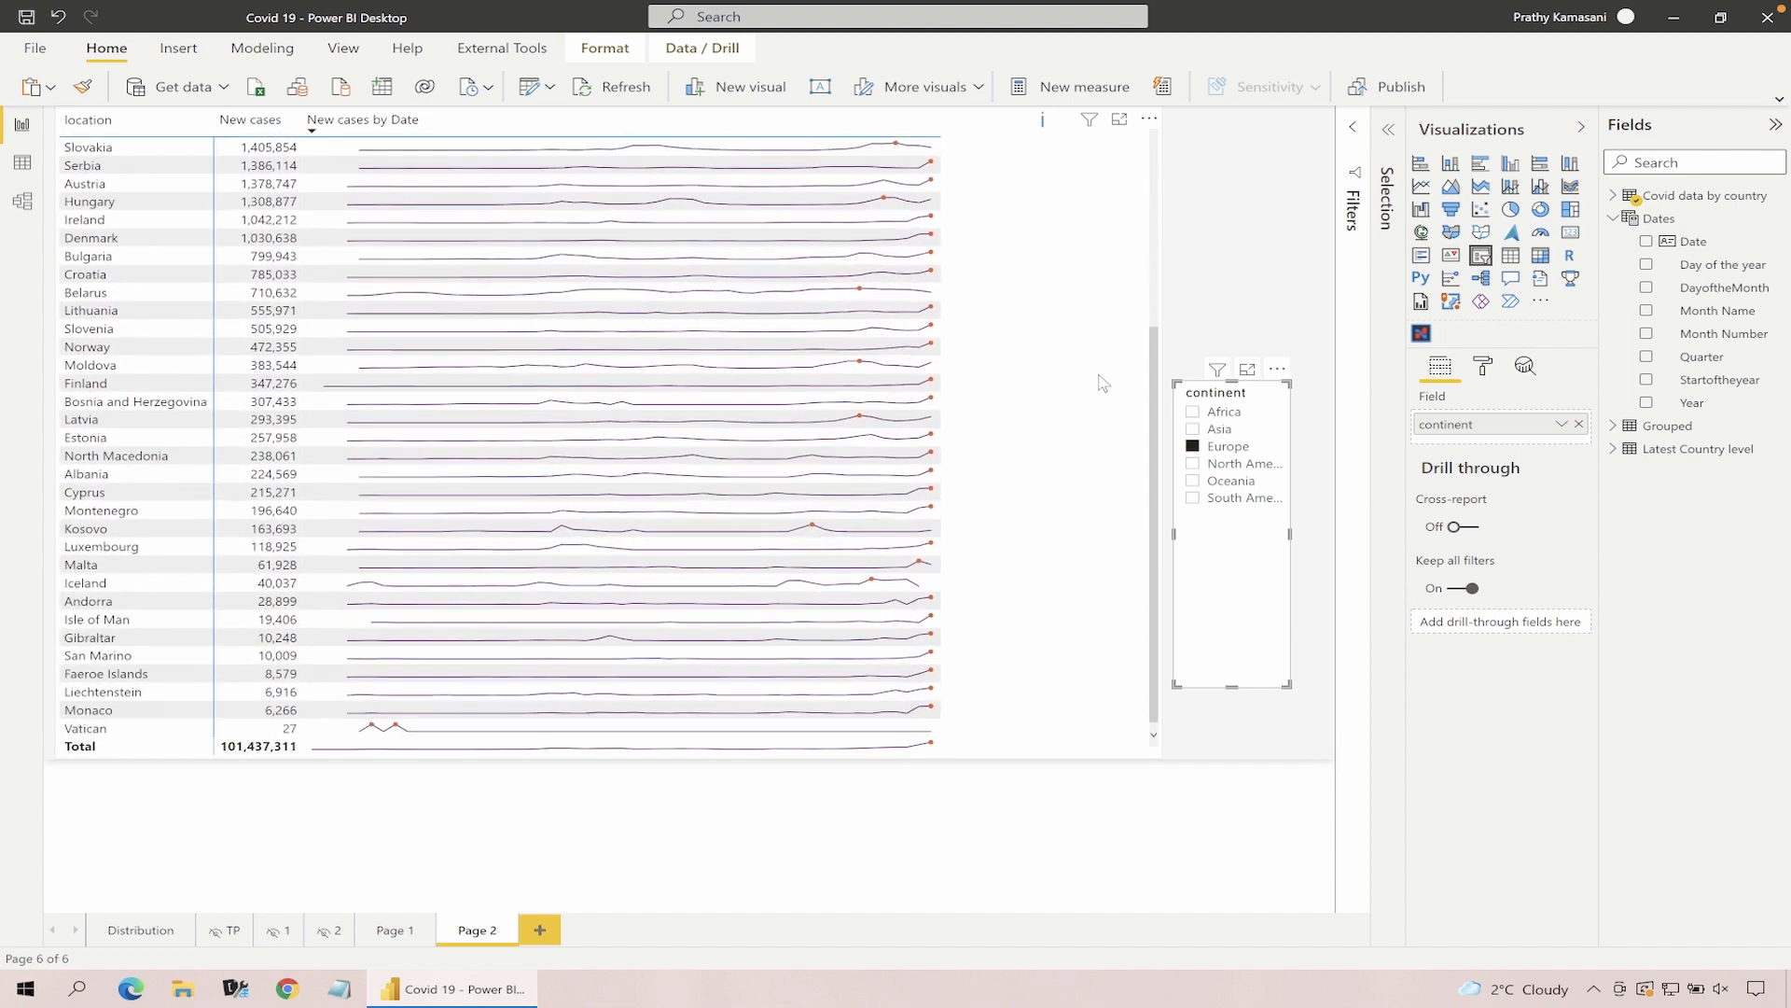
{"action": "scroll", "coordinate": [1102, 382], "scroll_direction": "up", "scroll_amount": 5}
Filter the continent slicer to Asia and review the case peaks of the Asian countries
{"action": "left_click", "coordinate": [1214, 429]}
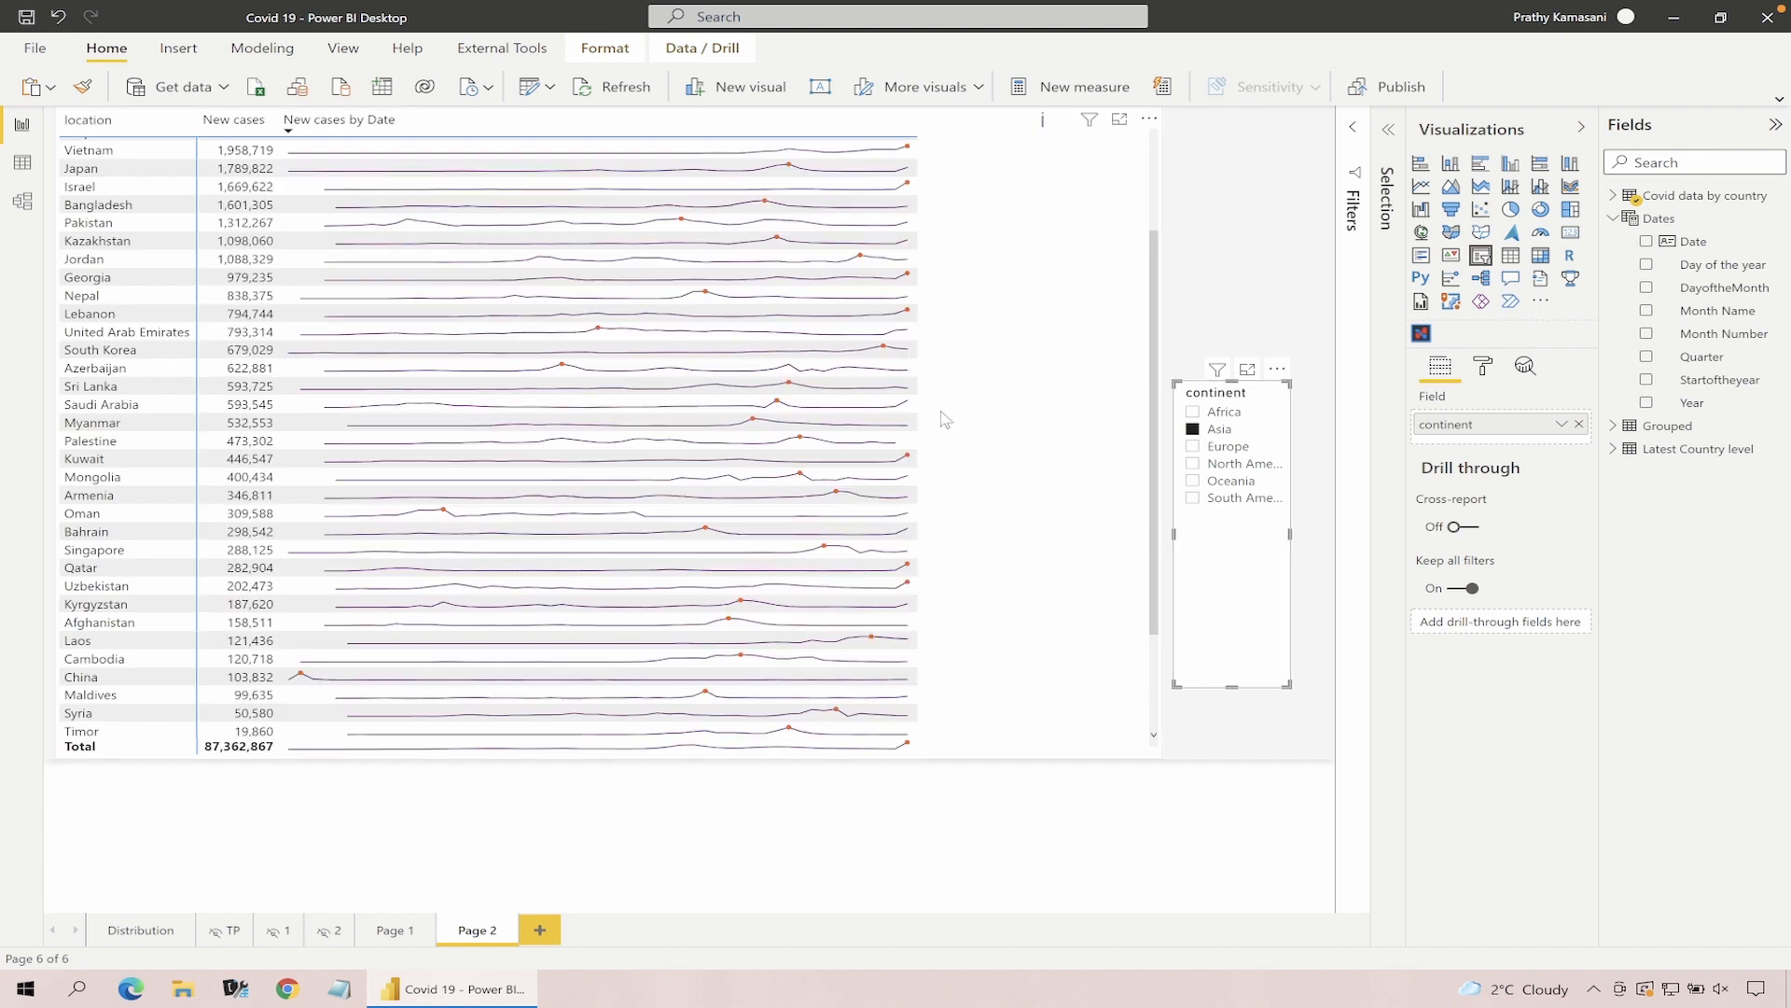
{"action": "scroll", "coordinate": [945, 420], "scroll_direction": "down", "scroll_amount": 3}
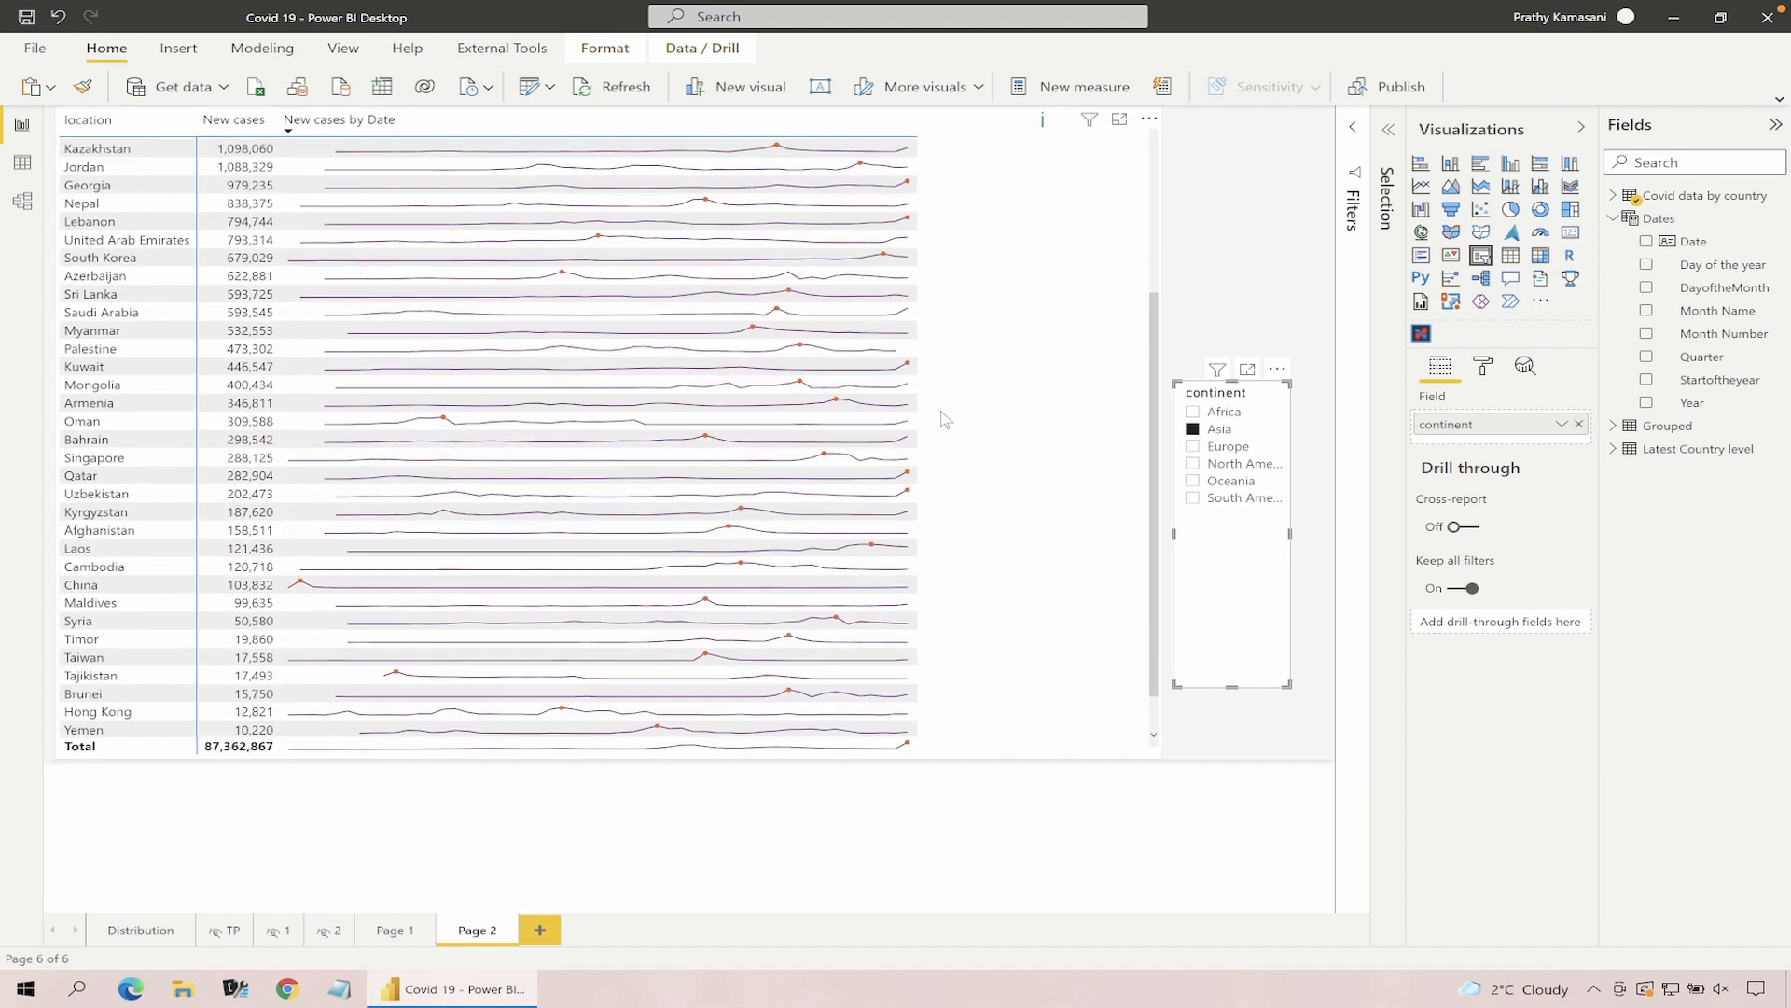
{"action": "scroll", "coordinate": [944, 420], "scroll_direction": "up", "scroll_amount": 5}
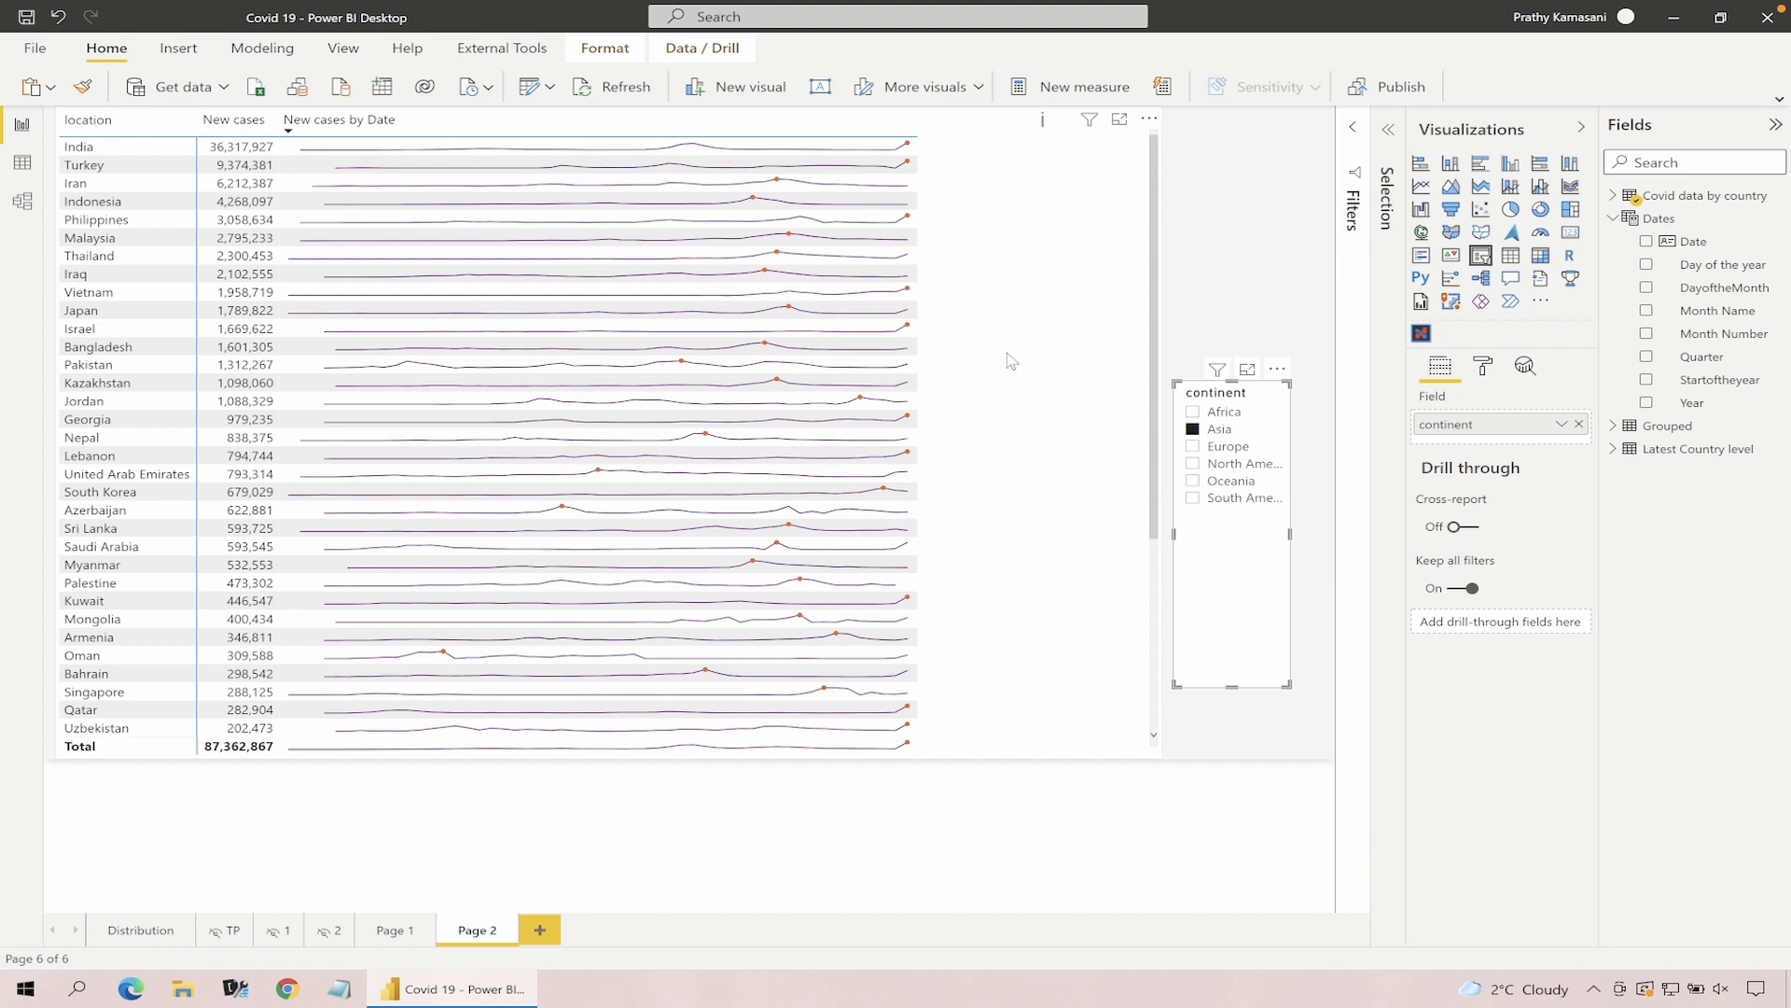
{"action": "scroll", "coordinate": [989, 342], "scroll_direction": "down", "scroll_amount": 3}
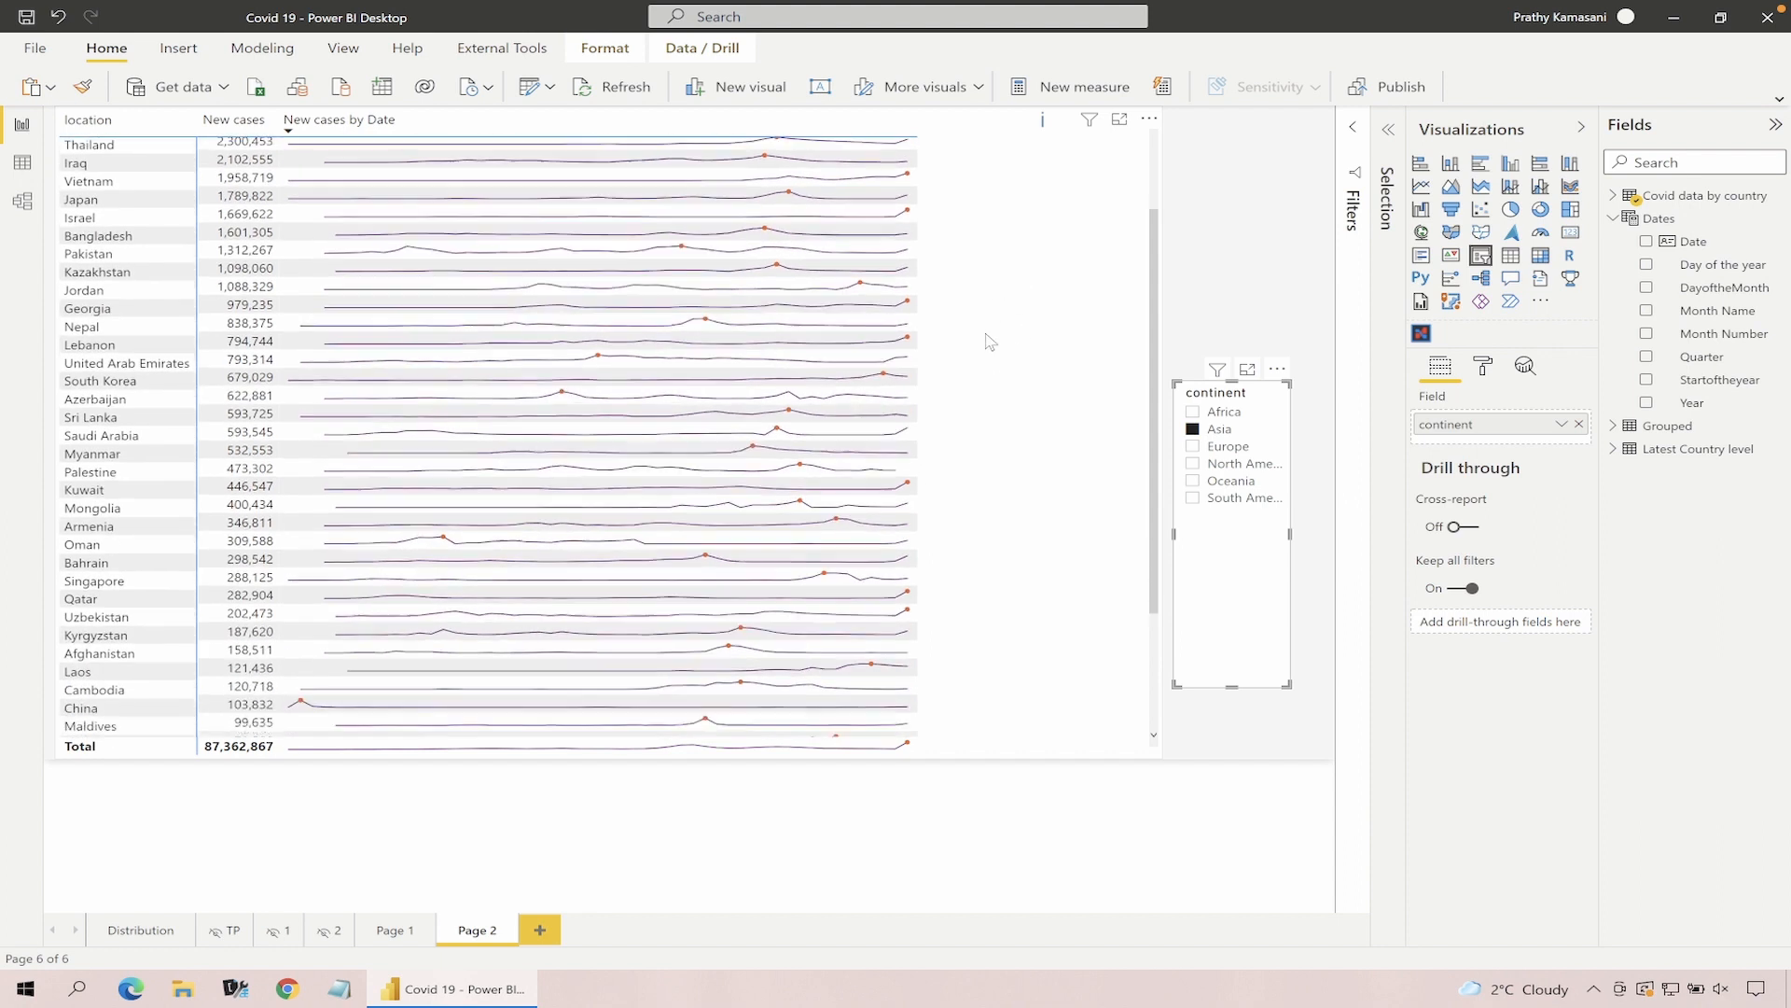
Compare the sparklines by switching the continent slicer to Europe and back to Asia, and deselect the slicer
{"action": "left_click", "coordinate": [1225, 449]}
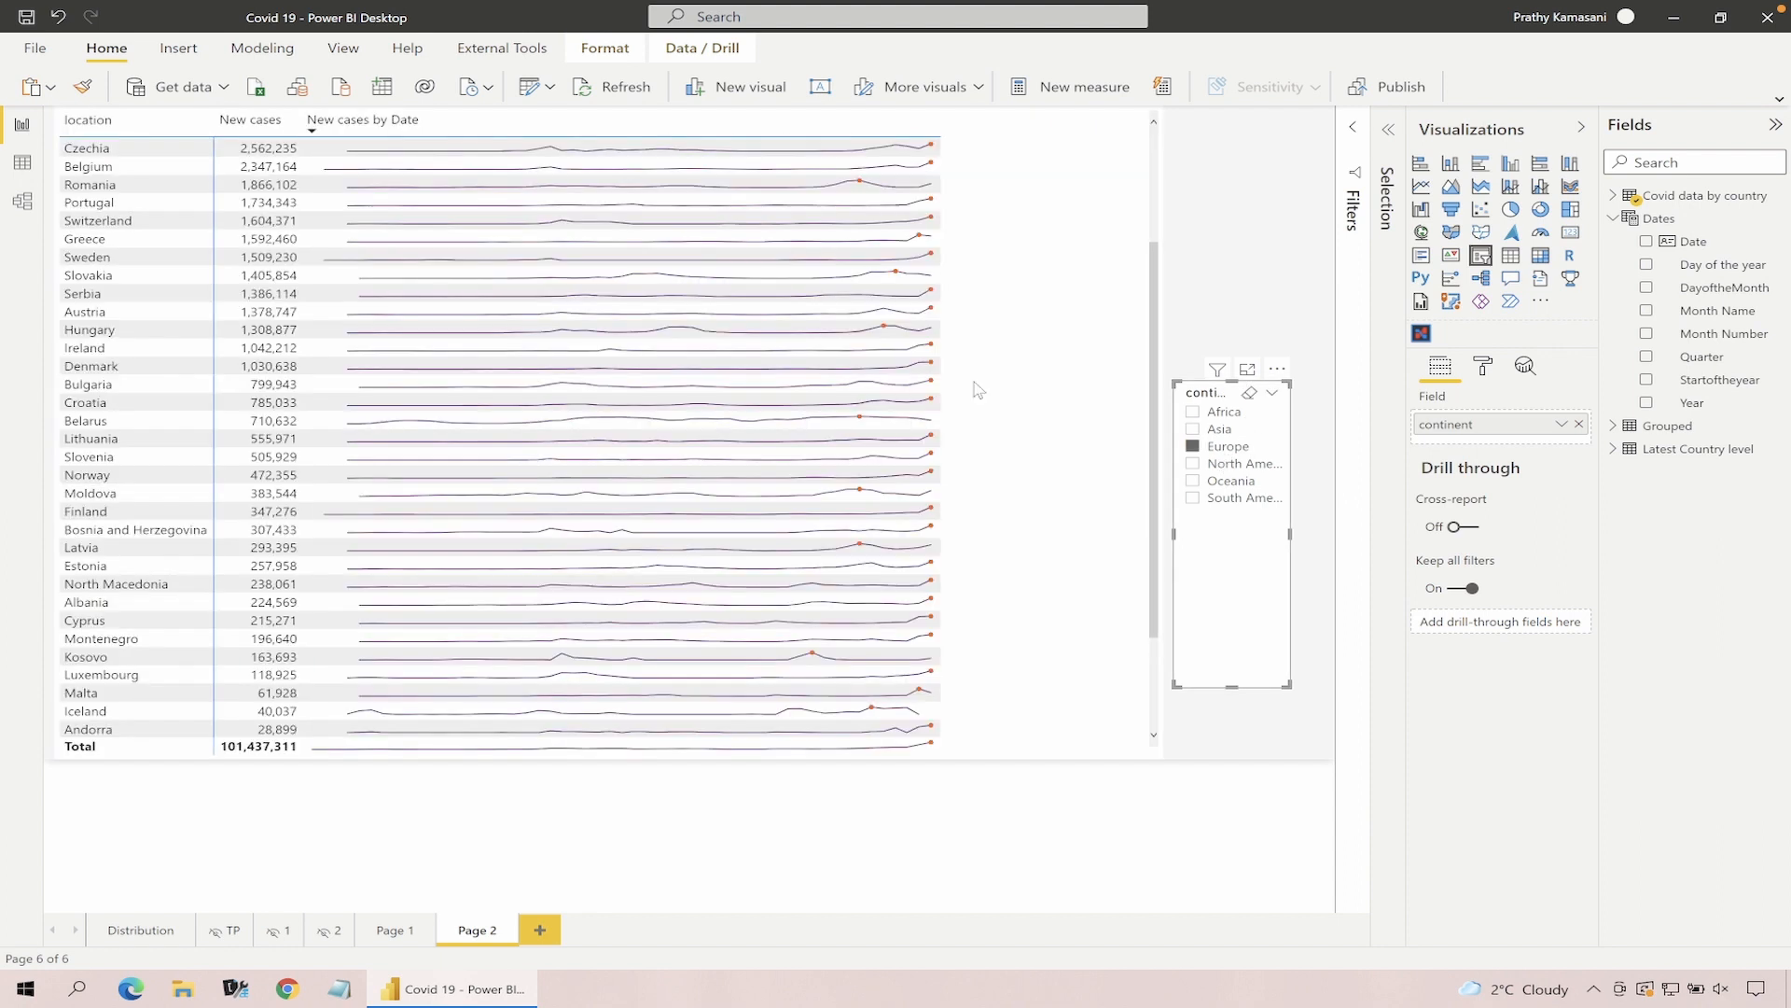
{"action": "left_click", "coordinate": [1216, 431]}
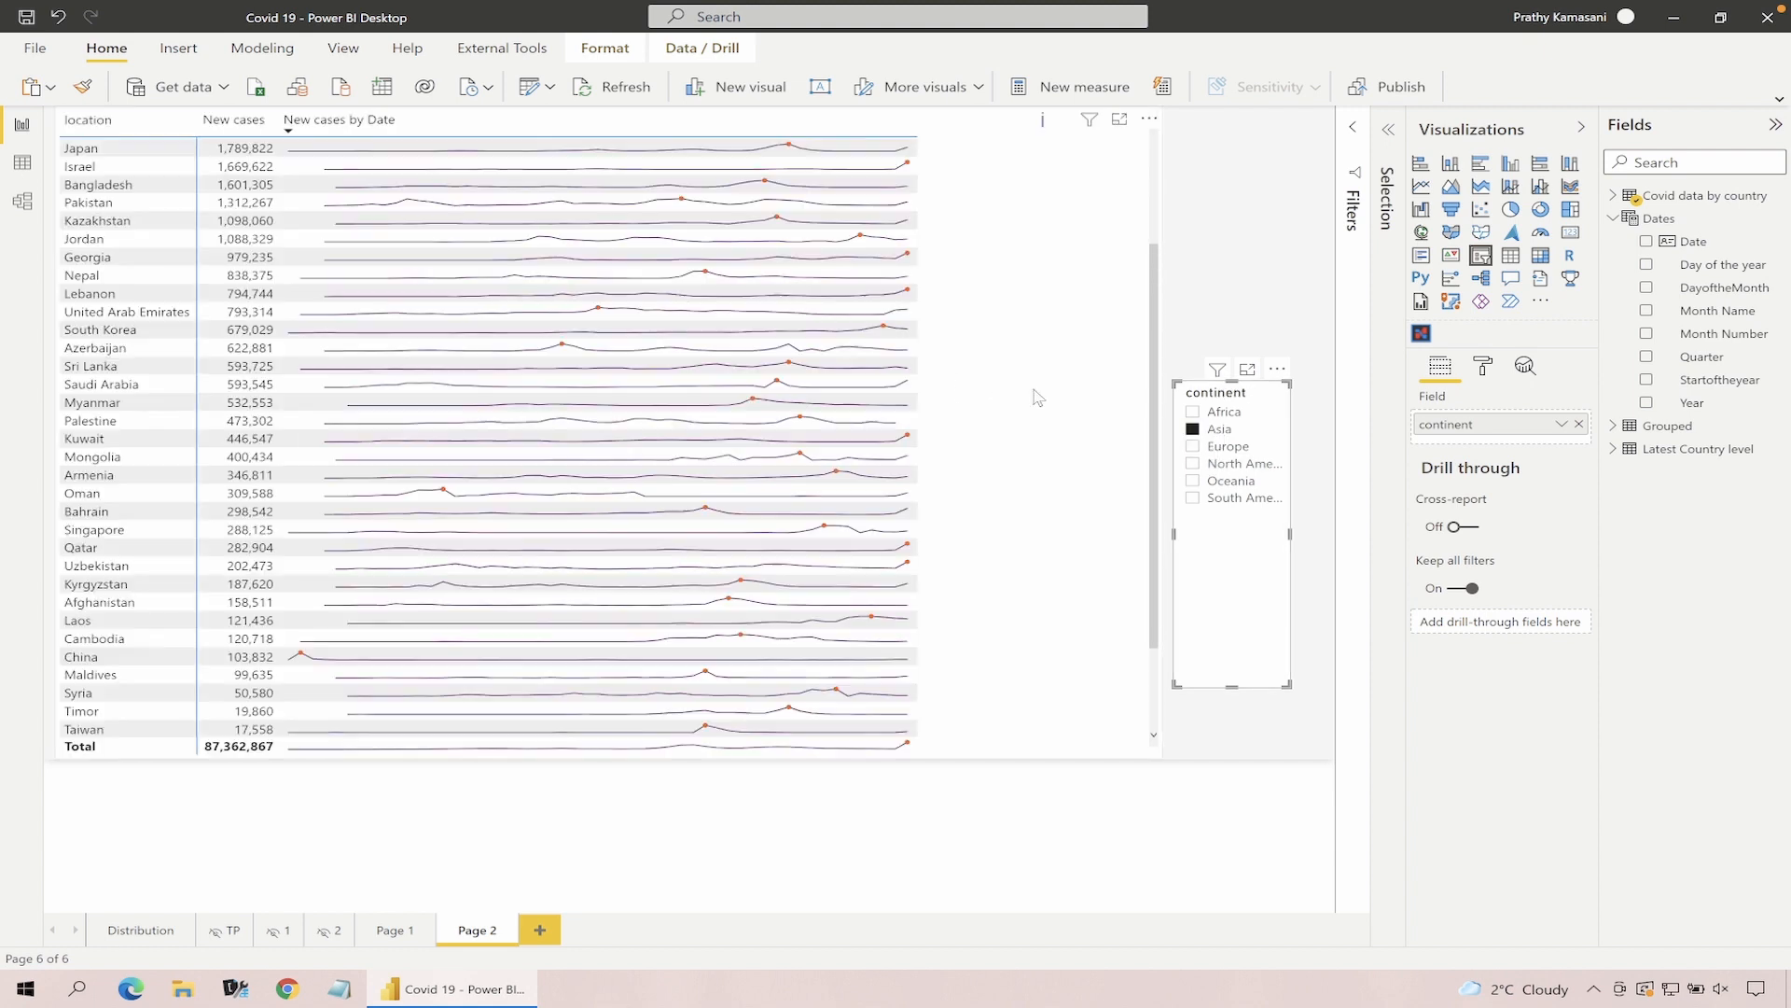
{"action": "scroll", "coordinate": [1045, 403], "scroll_direction": "up", "scroll_amount": 3}
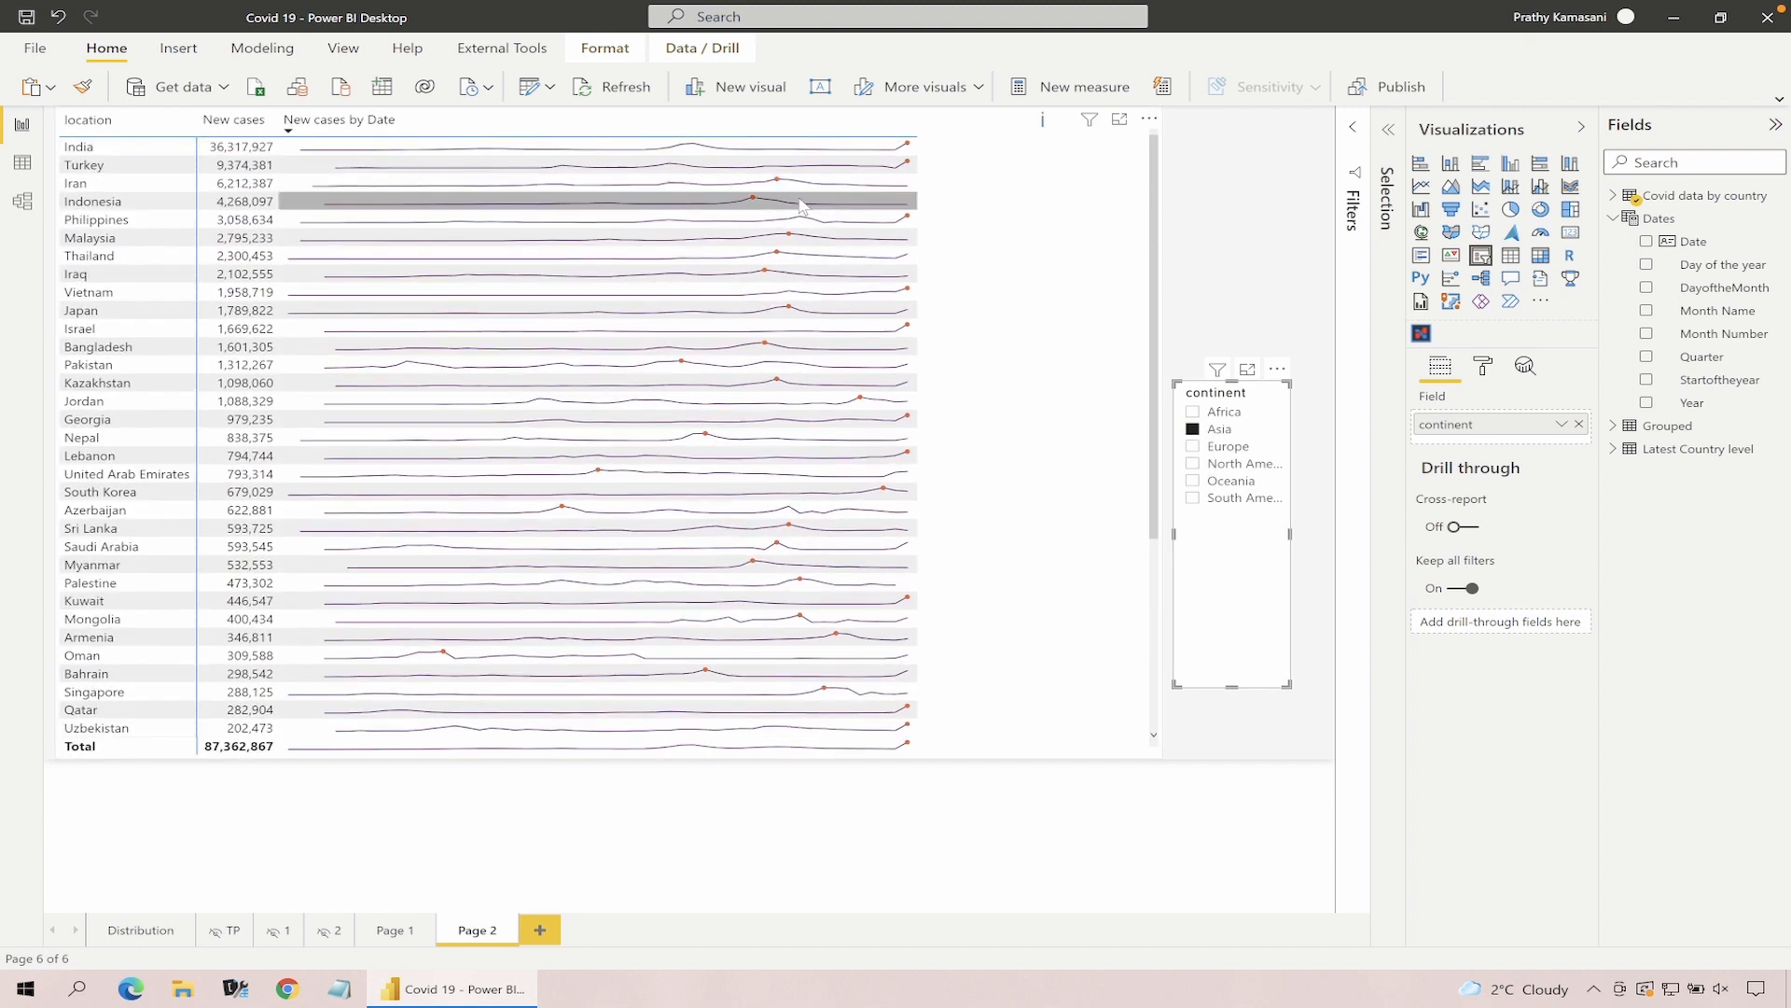
{"action": "left_click", "coordinate": [1017, 192]}
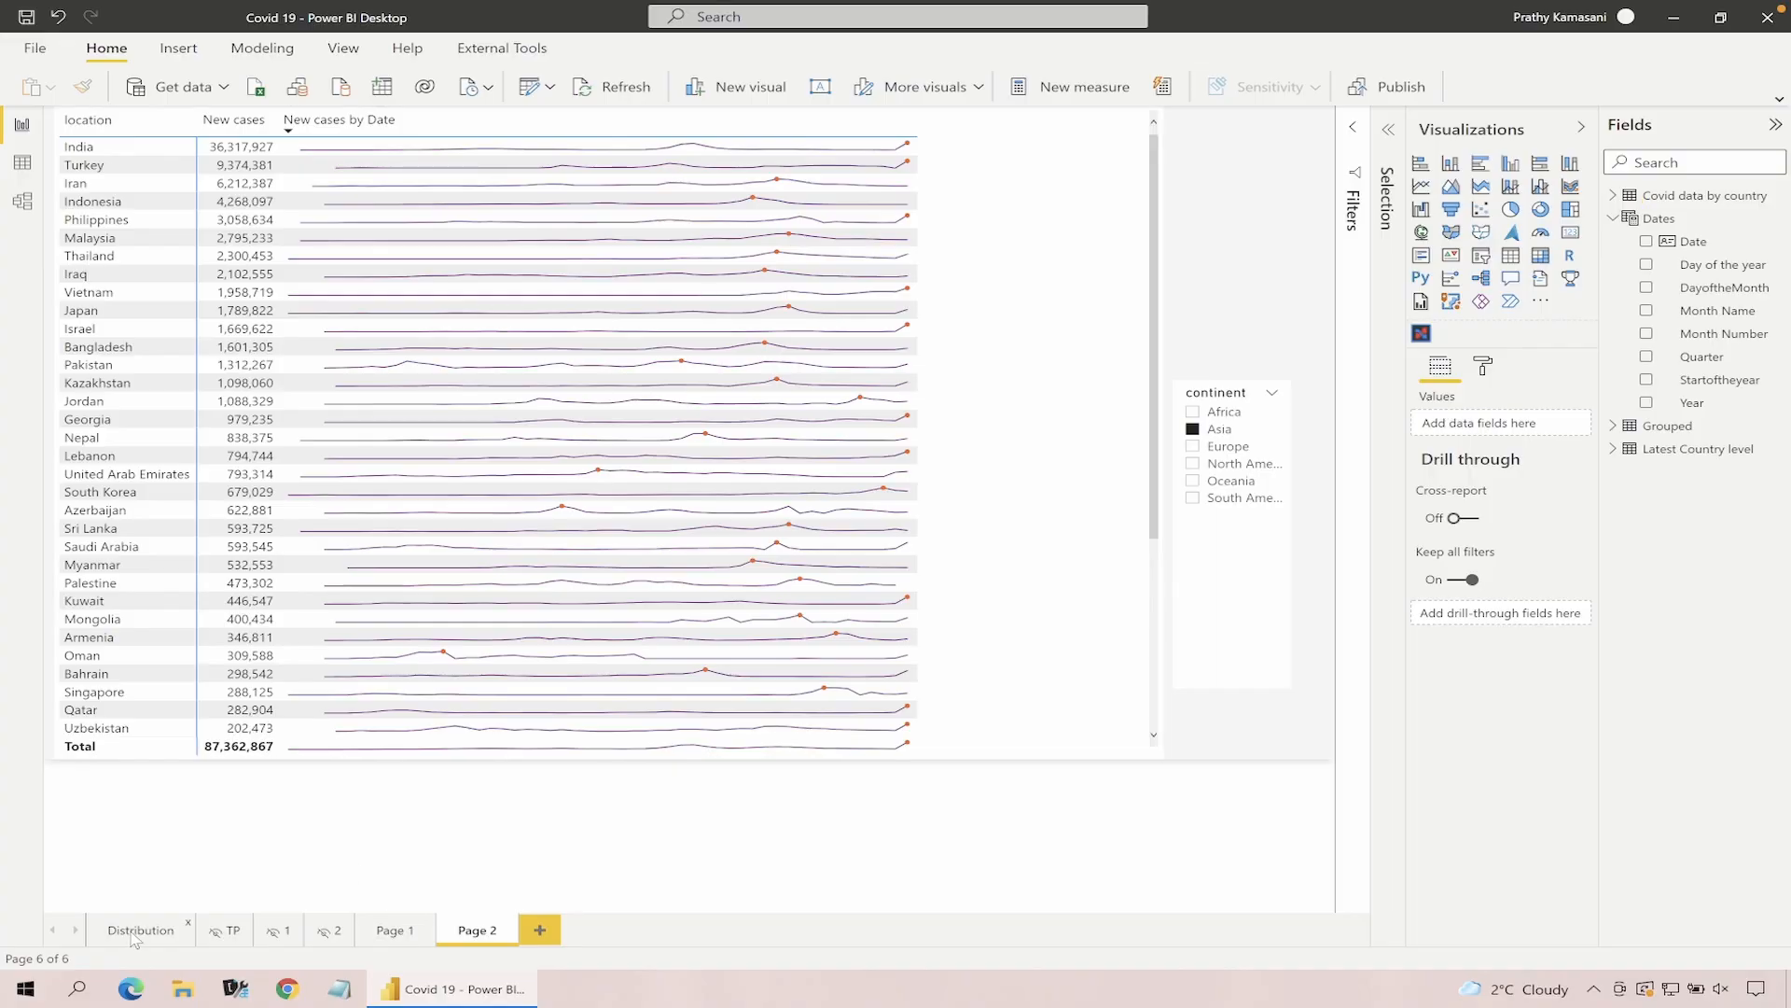
Check the layout of the Distribution page, and narrow the matrix on Page 2 to just beyond the sparkline column
{"action": "left_click", "coordinate": [135, 931]}
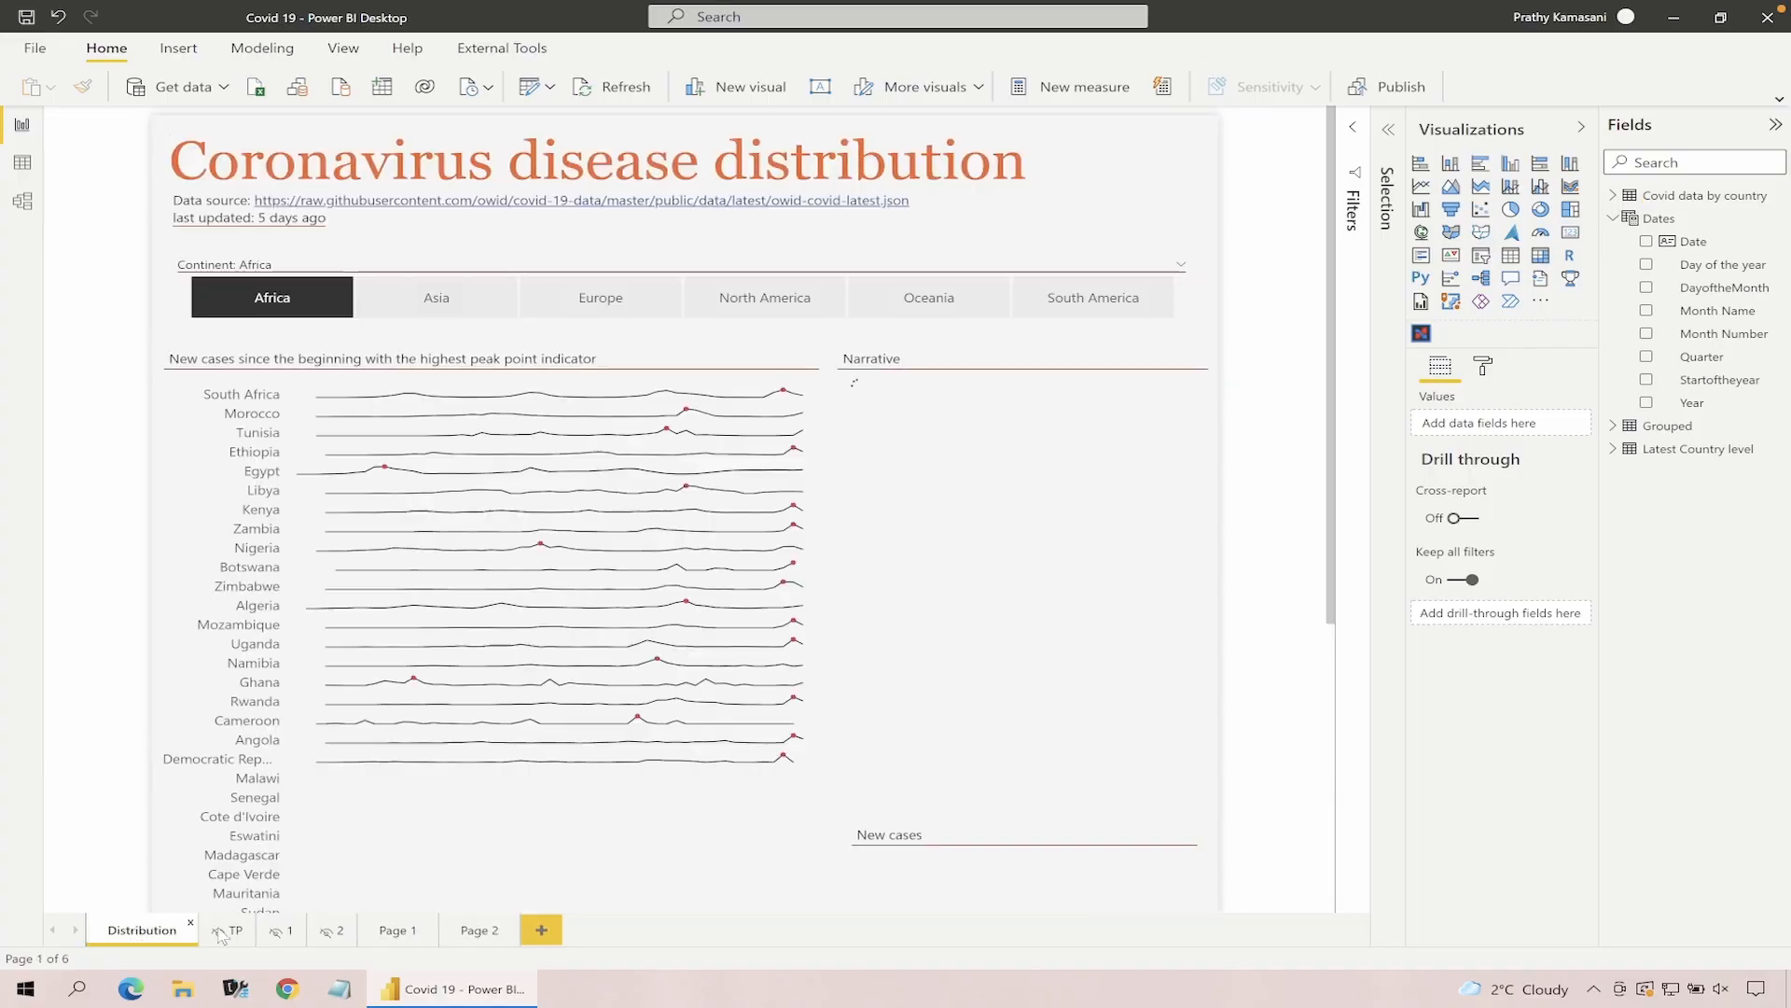
{"action": "left_click", "coordinate": [480, 930]}
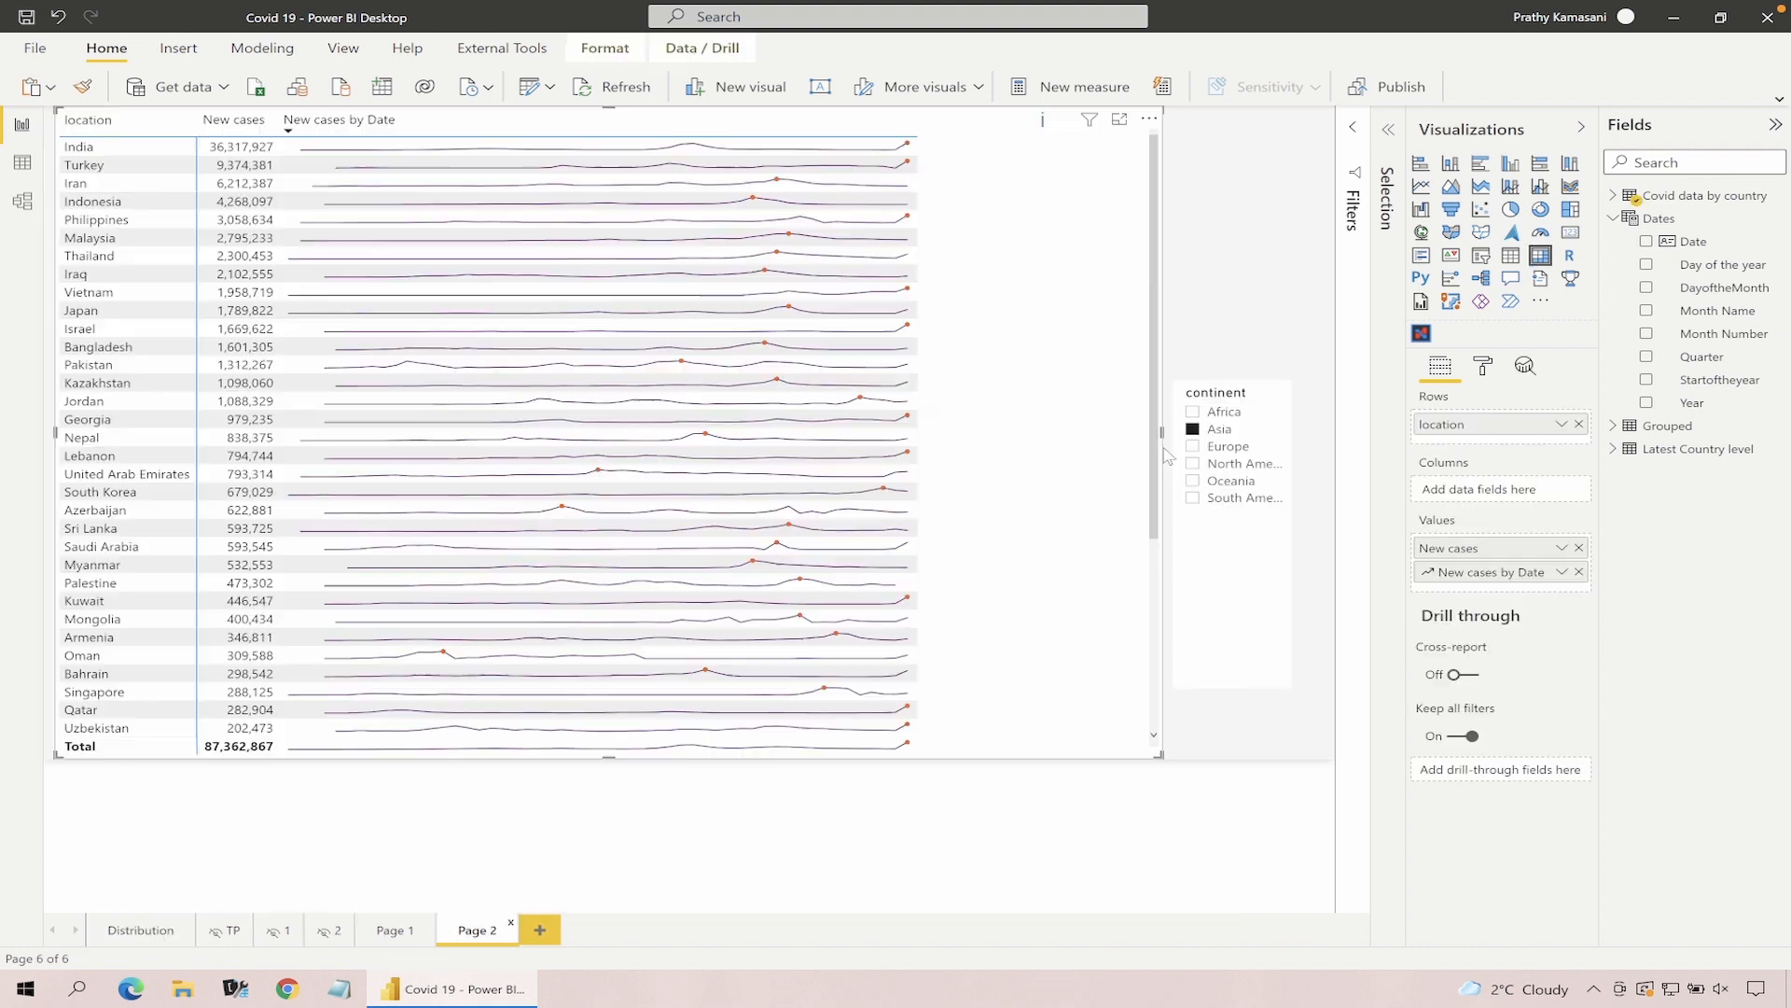
{"action": "left_click_drag", "start_coordinate": [1011, 456], "coordinate": [956, 457]}
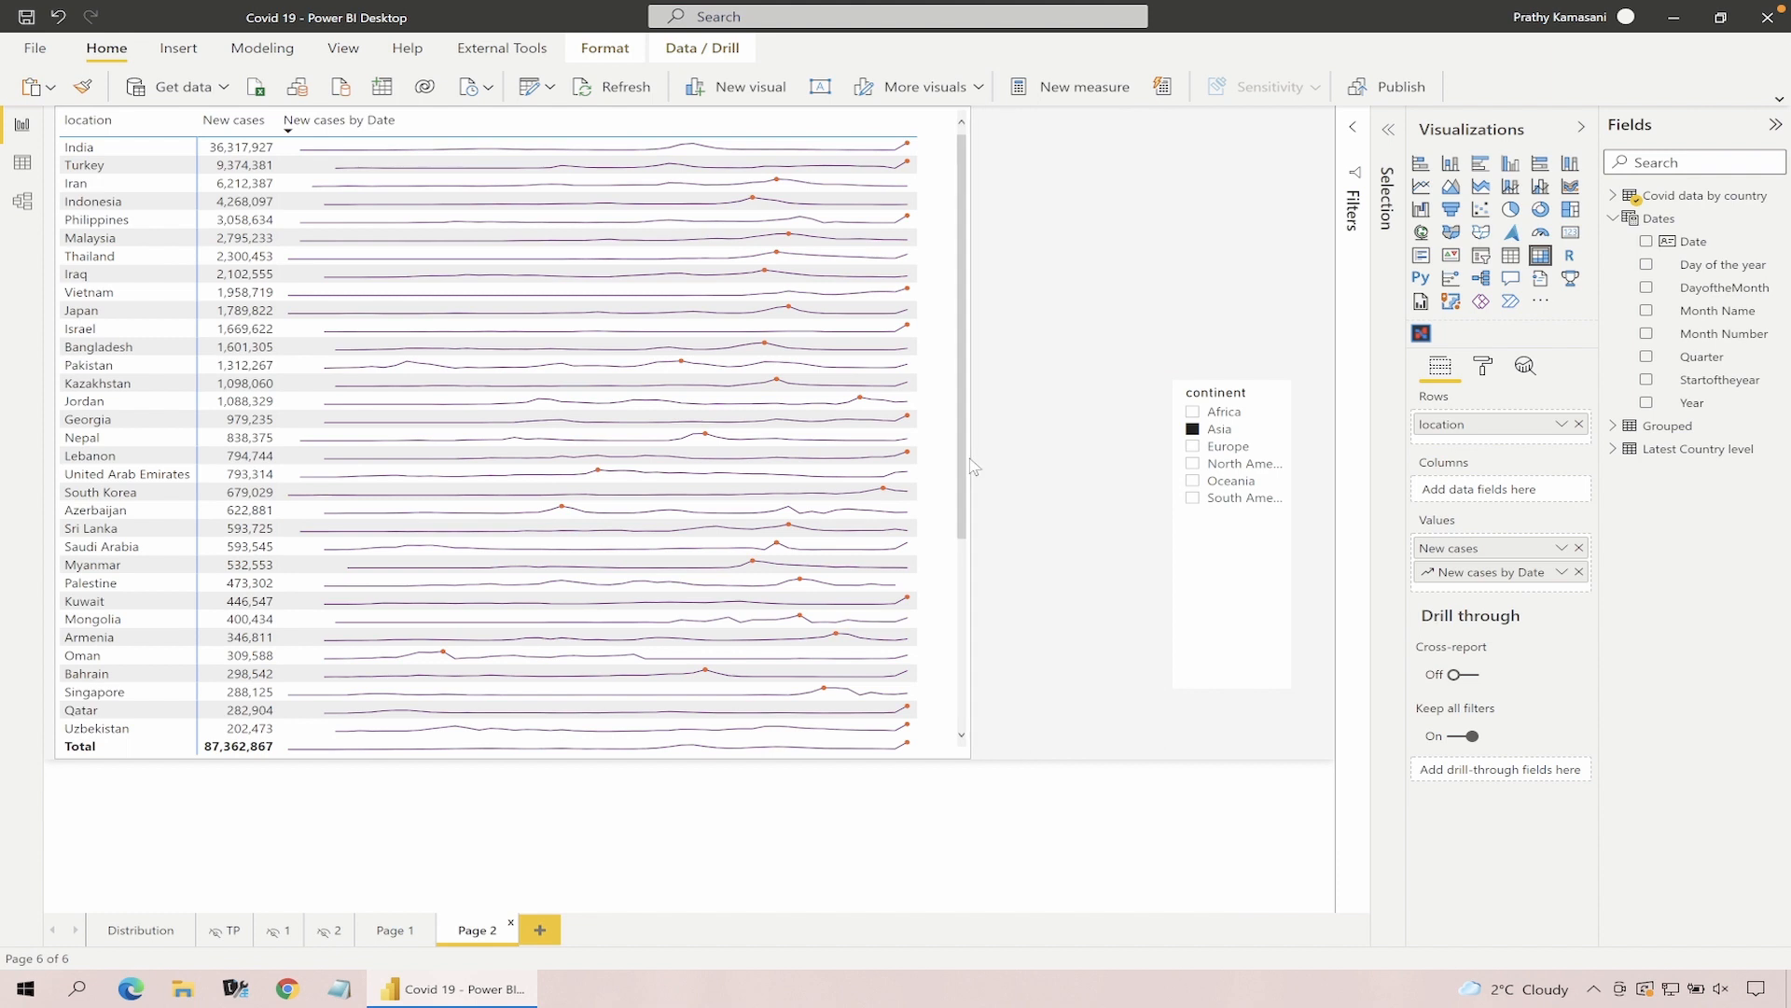
Set the page size of Page 2 to Custom with a height of 1500 pixels
{"action": "left_click", "coordinate": [1091, 338]}
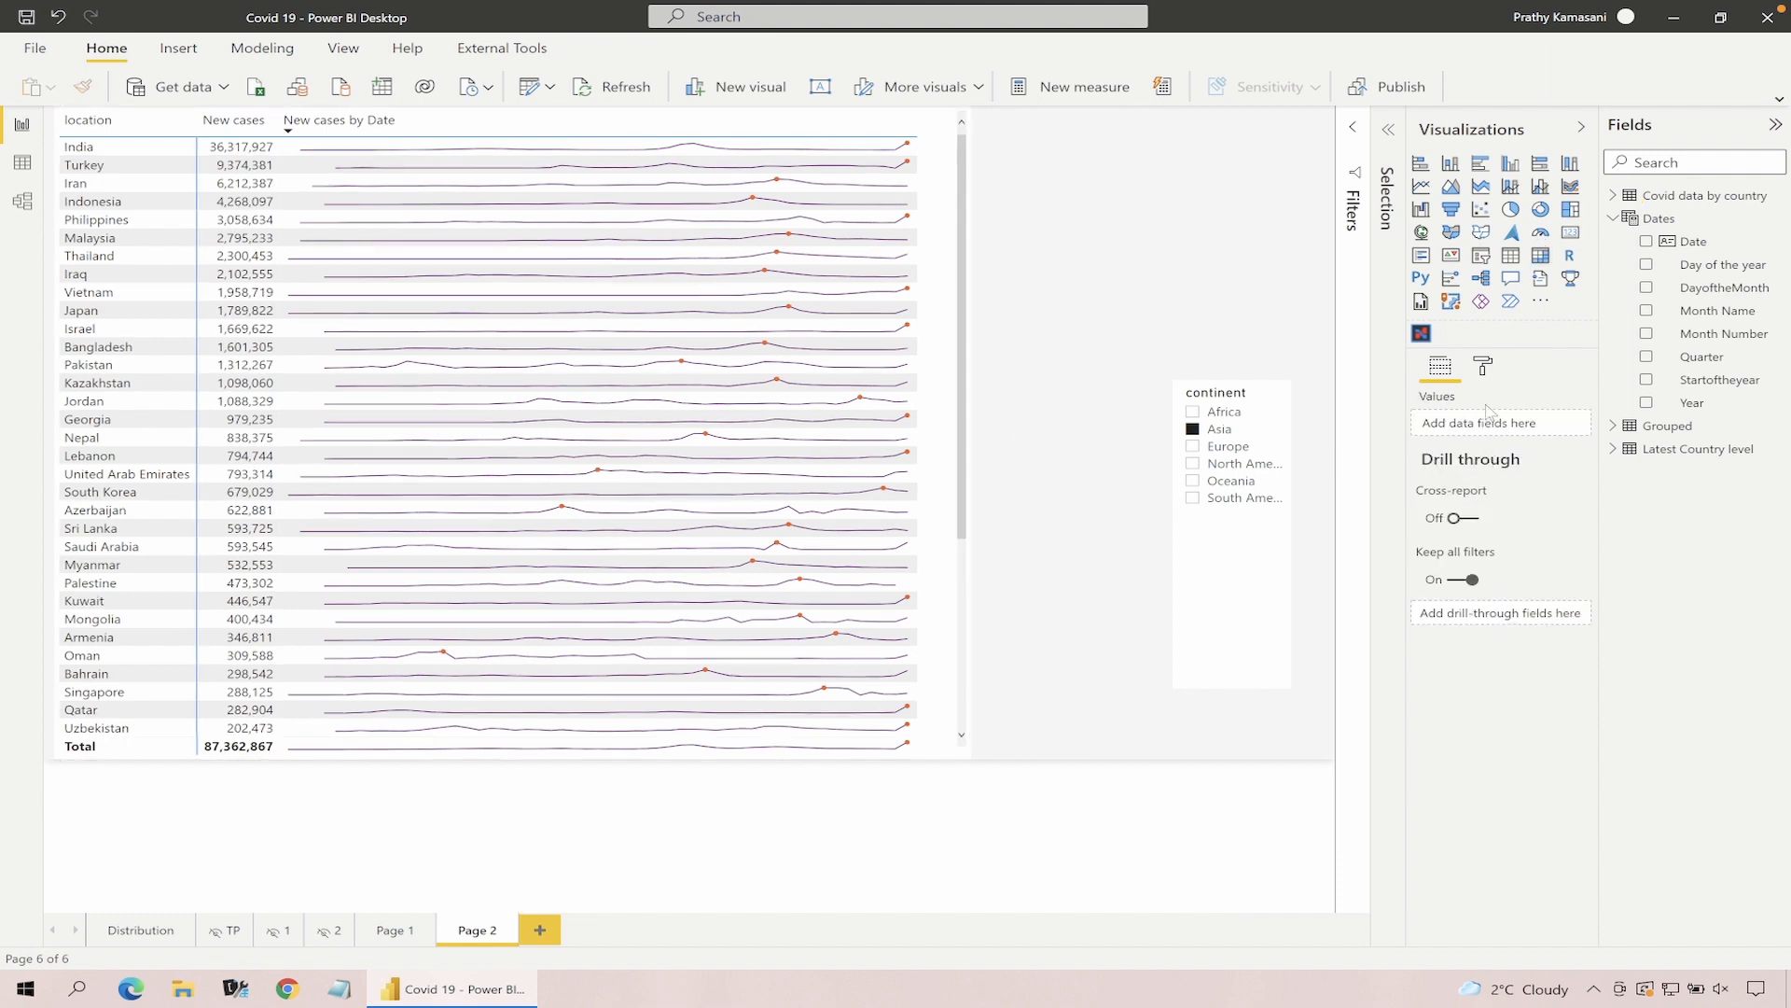
{"action": "left_click", "coordinate": [1484, 369]}
{"action": "left_click", "coordinate": [1451, 485]}
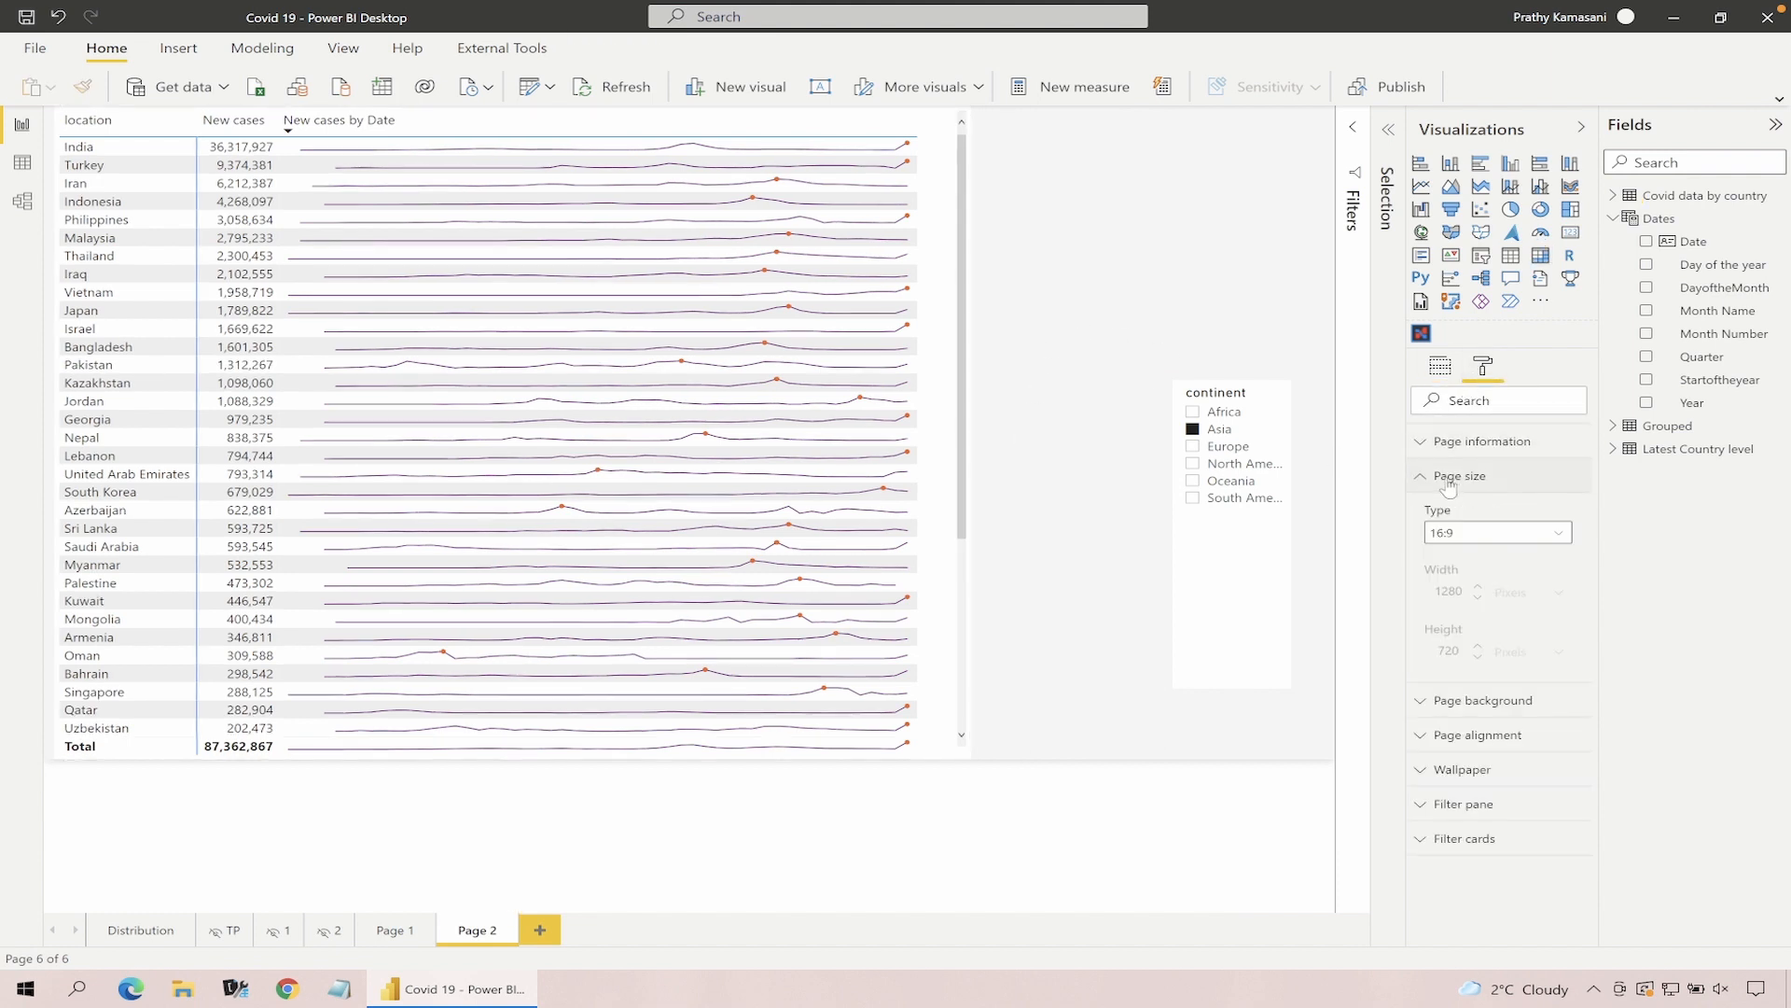
{"action": "left_click", "coordinate": [1469, 543]}
{"action": "left_click", "coordinate": [1481, 644]}
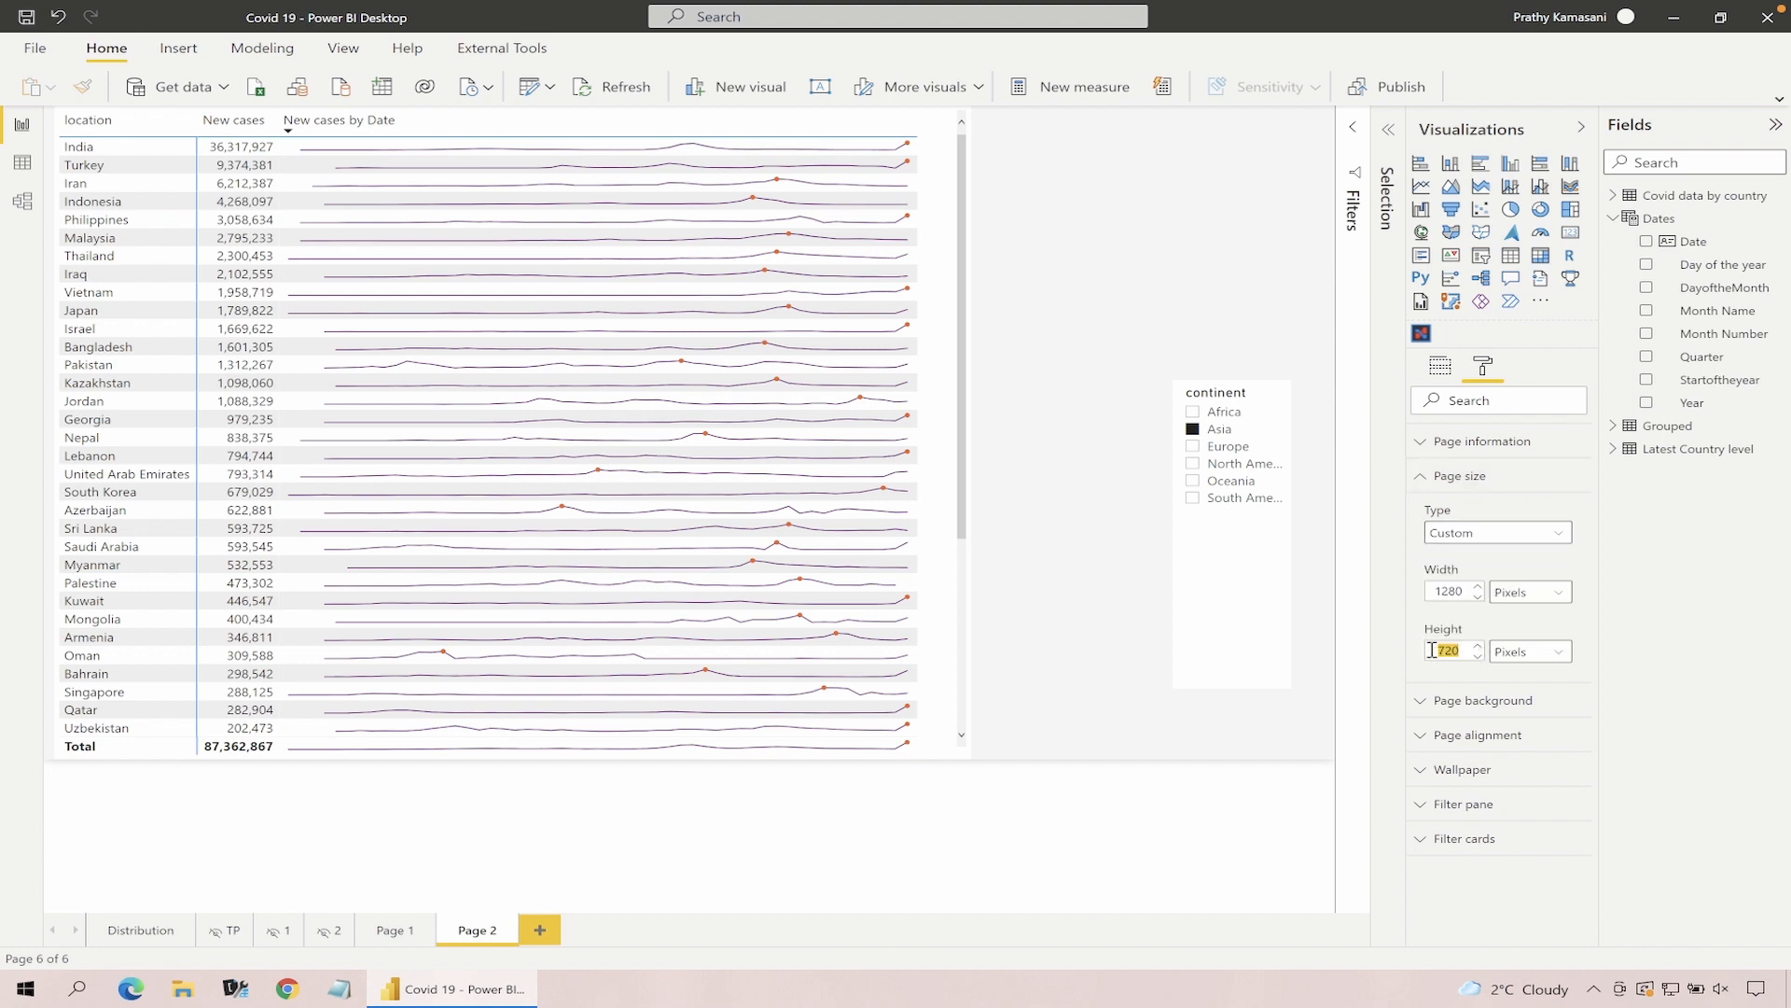
{"action": "type", "text": "1500"}
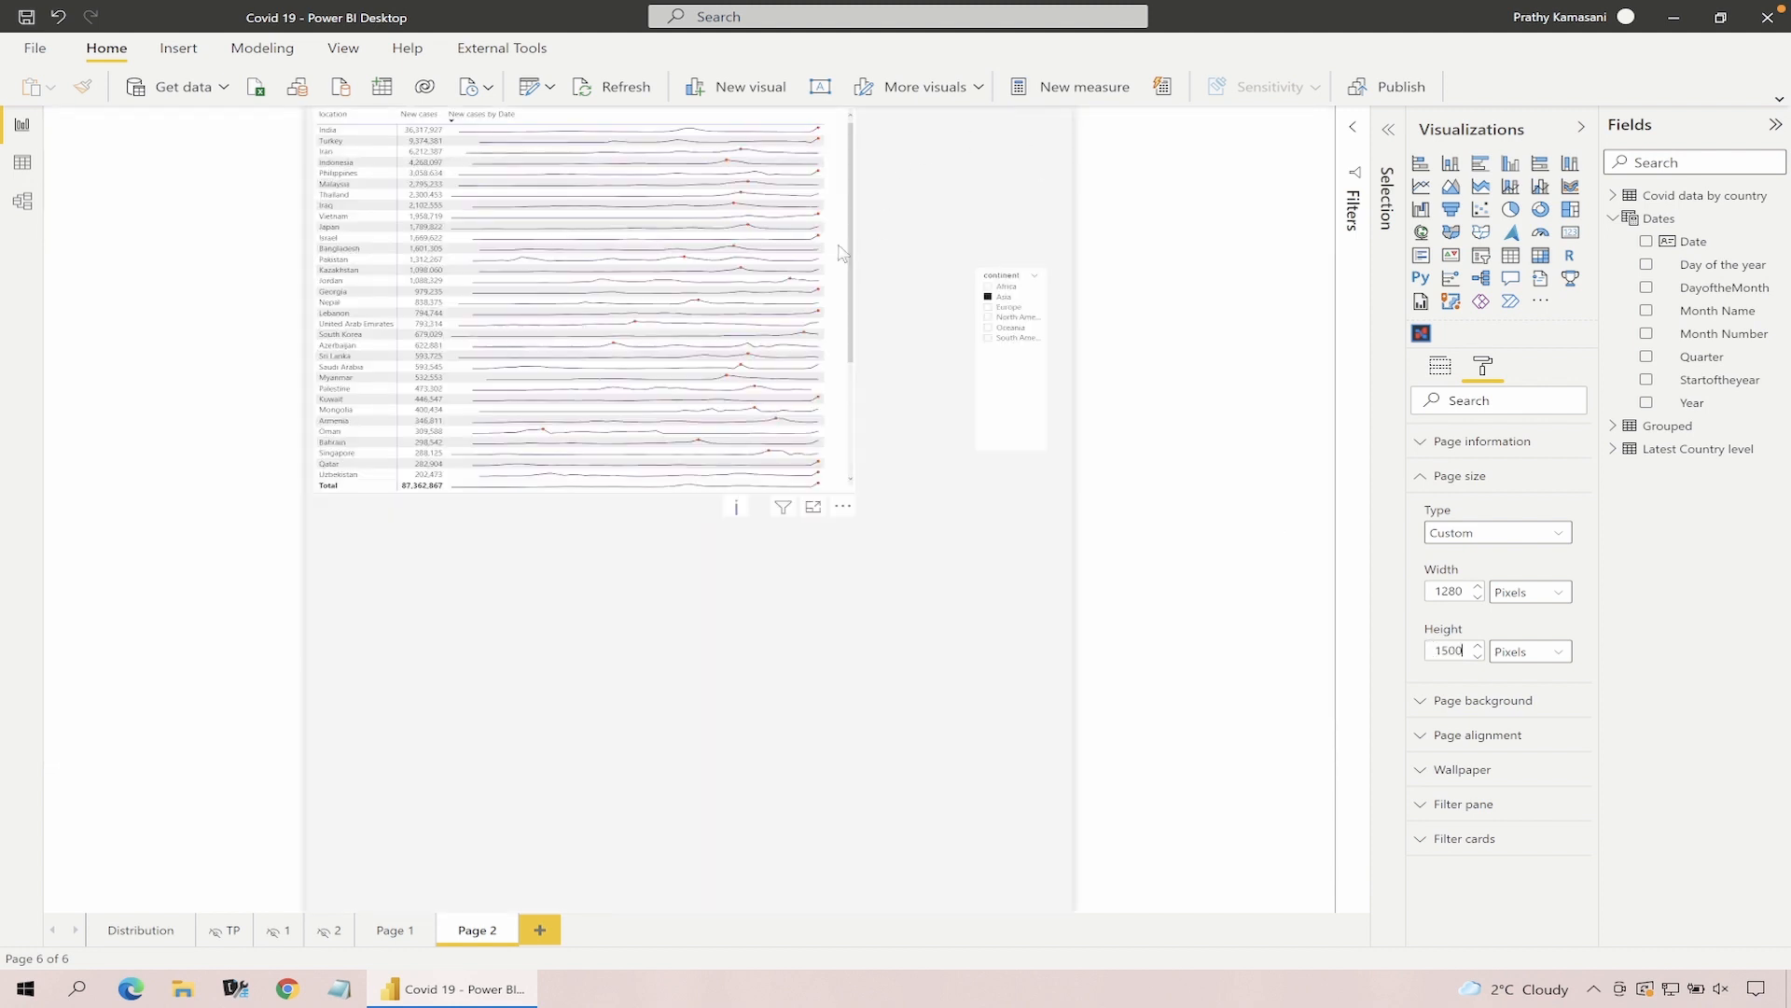
Stretch the matrix downwards to fit all the Asian countries, and move it lower to leave space above it on the page
{"action": "left_click_drag", "start_coordinate": [850, 238], "coordinate": [854, 707]}
{"action": "left_click", "coordinate": [855, 478]}
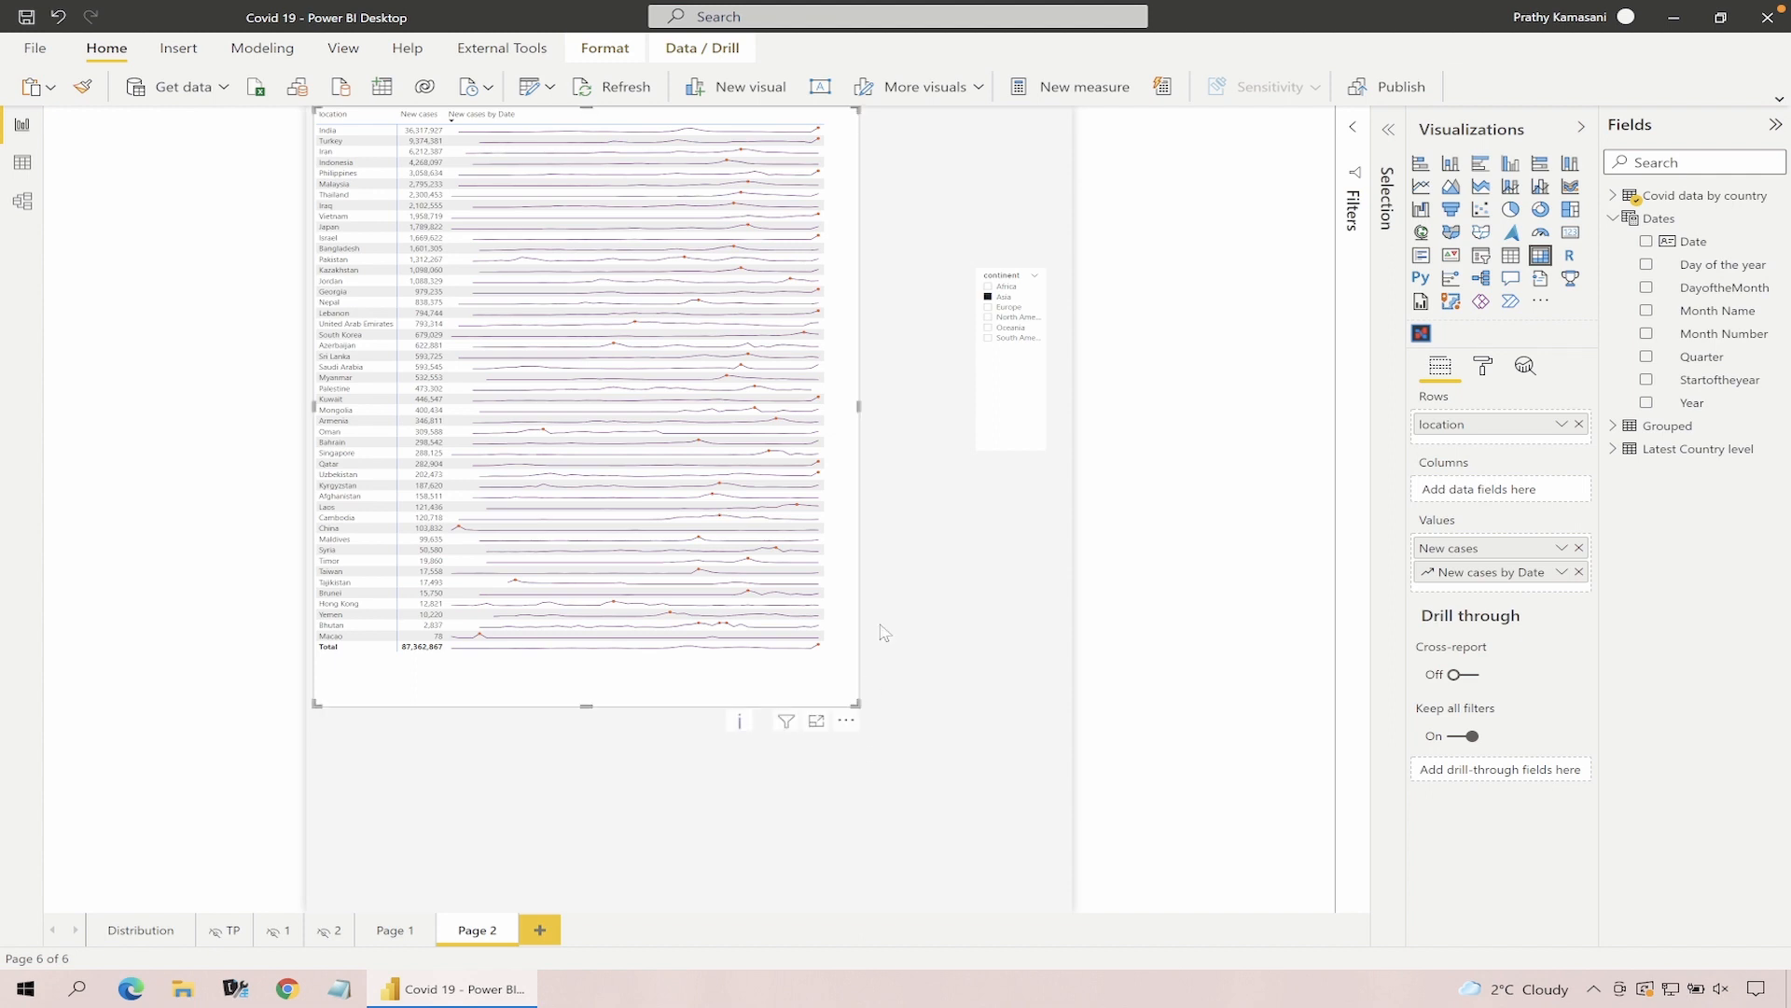
{"action": "mouse_move", "coordinate": [852, 519]}
{"action": "left_mouse_down"}
{"action": "mouse_move", "coordinate": [860, 678]}
{"action": "mouse_move", "coordinate": [856, 490]}
{"action": "mouse_move", "coordinate": [876, 494]}
{"action": "left_mouse_up"}
{"action": "left_click_drag", "start_coordinate": [838, 427], "coordinate": [868, 429]}
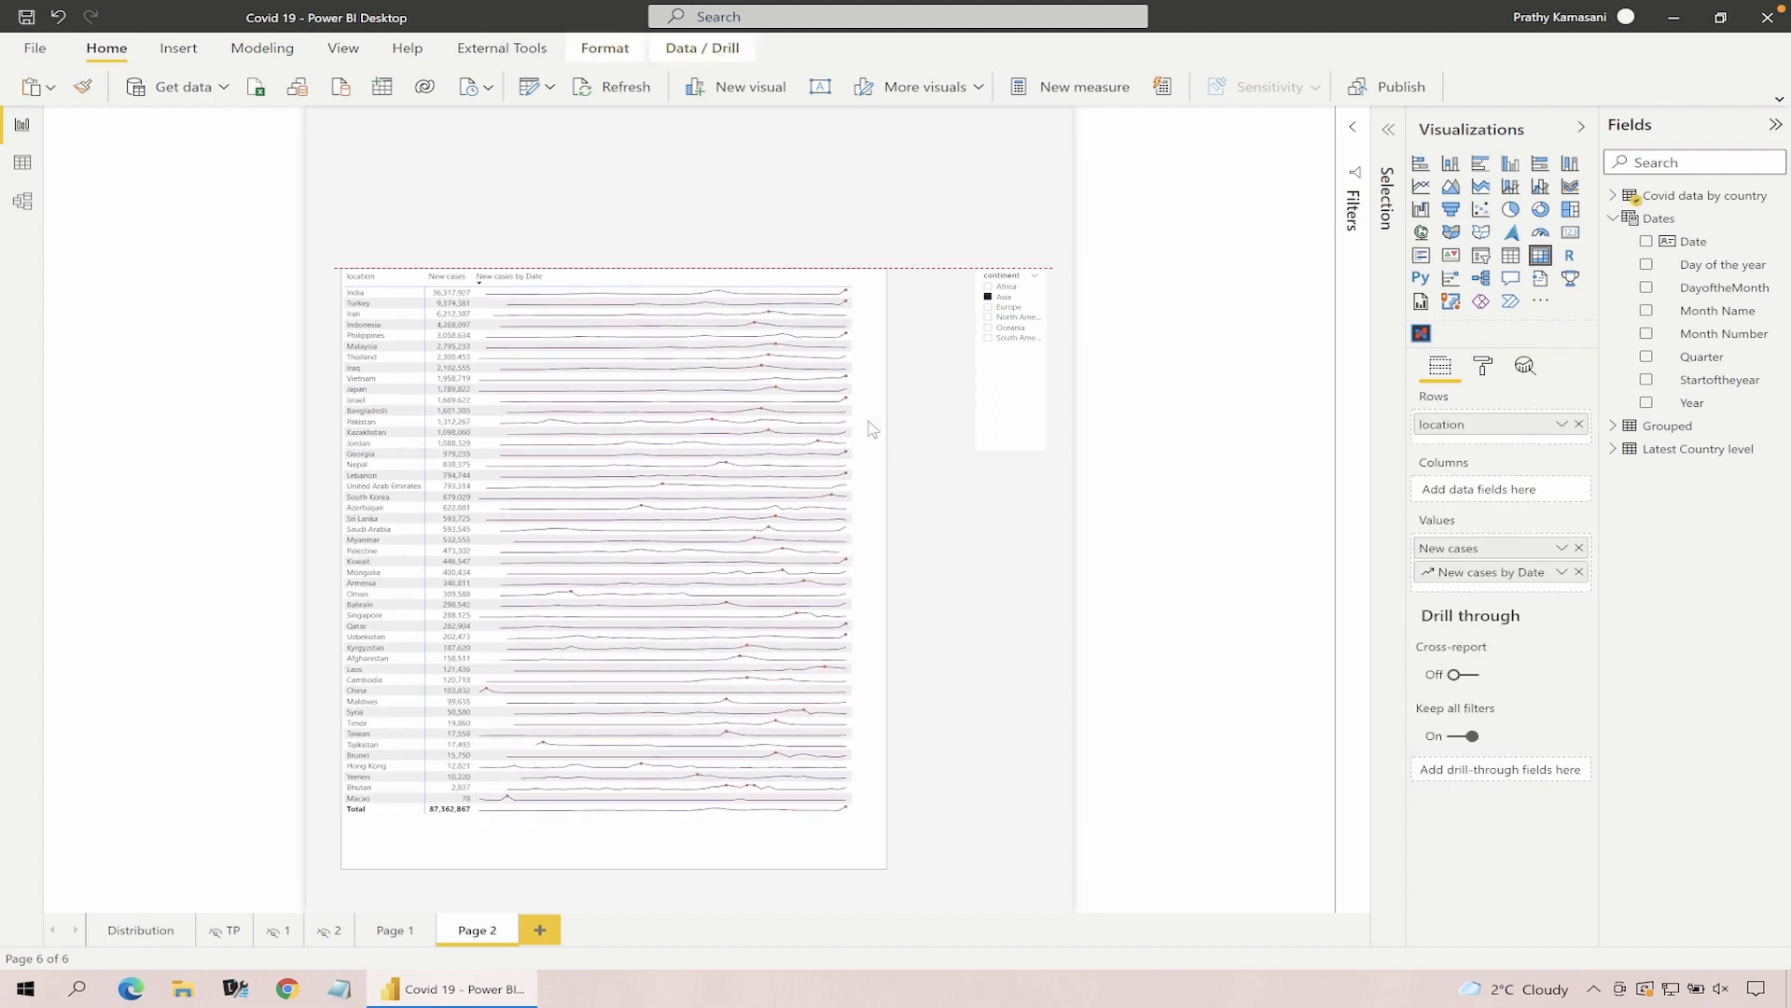
{"action": "mouse_move", "coordinate": [858, 302]}
{"action": "left_mouse_down"}
{"action": "mouse_move", "coordinate": [849, 227]}
{"action": "mouse_move", "coordinate": [848, 293]}
{"action": "left_mouse_up"}
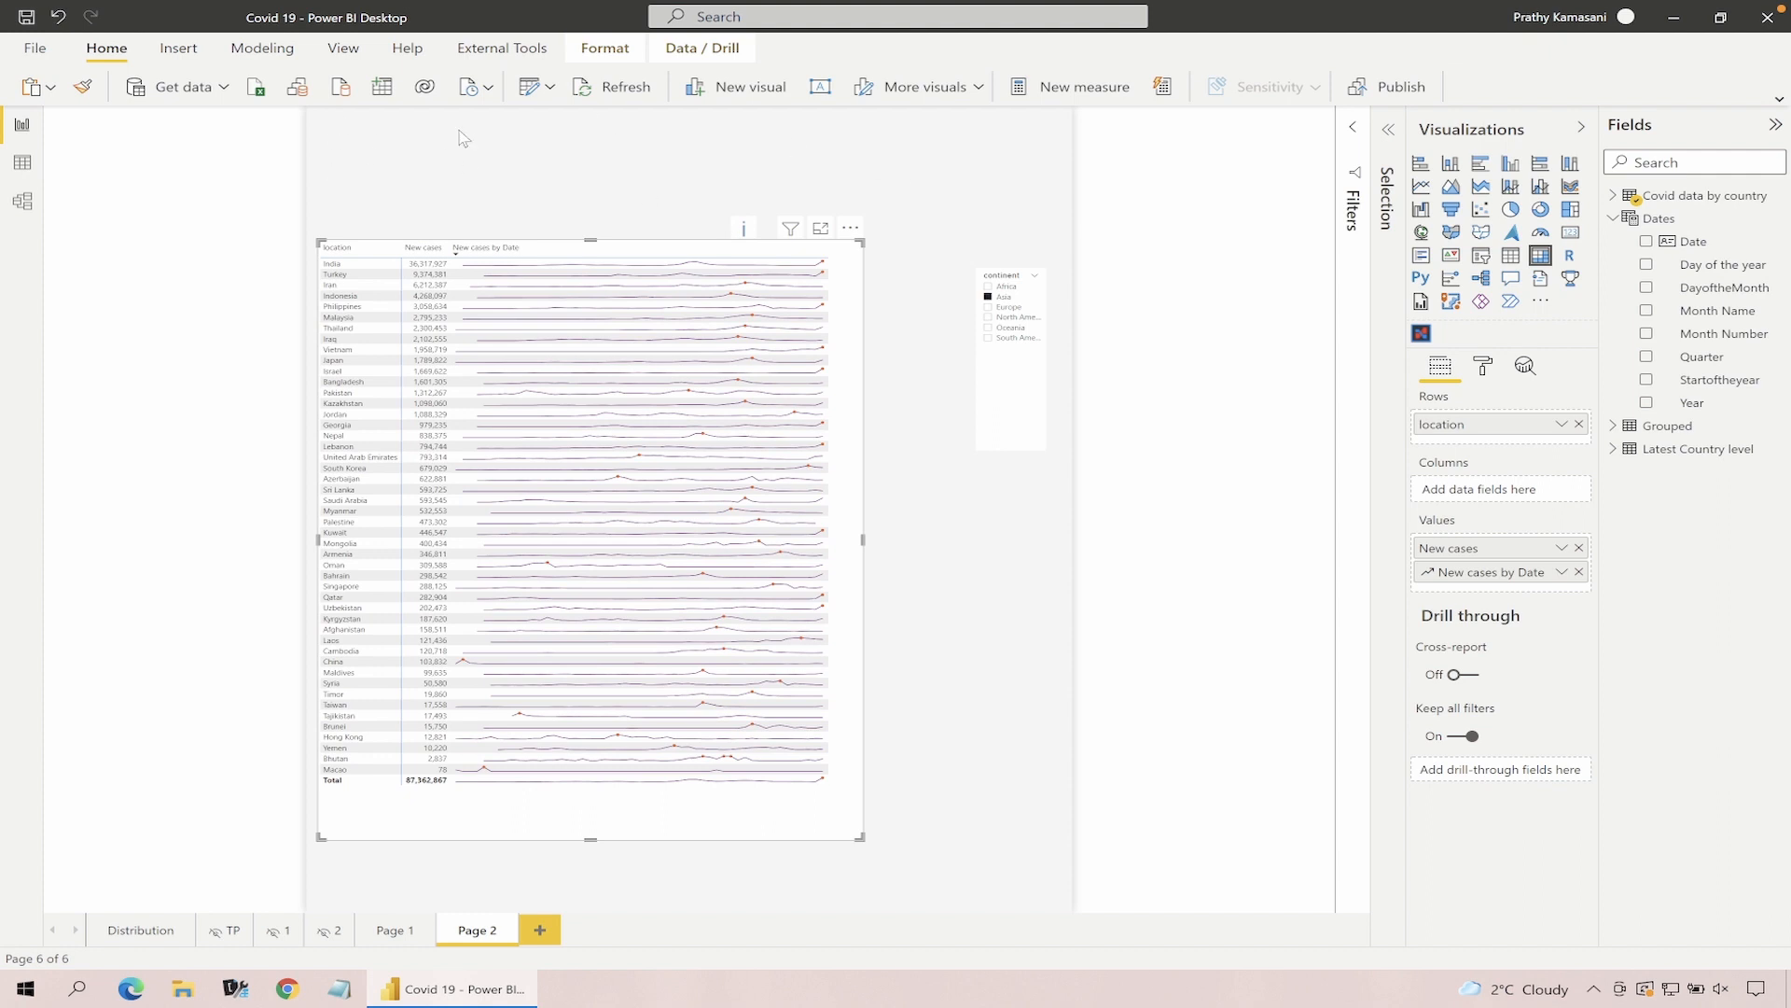
Reduce the custom page height of Page 2 to 1300 pixels
{"action": "left_click", "coordinate": [1127, 300]}
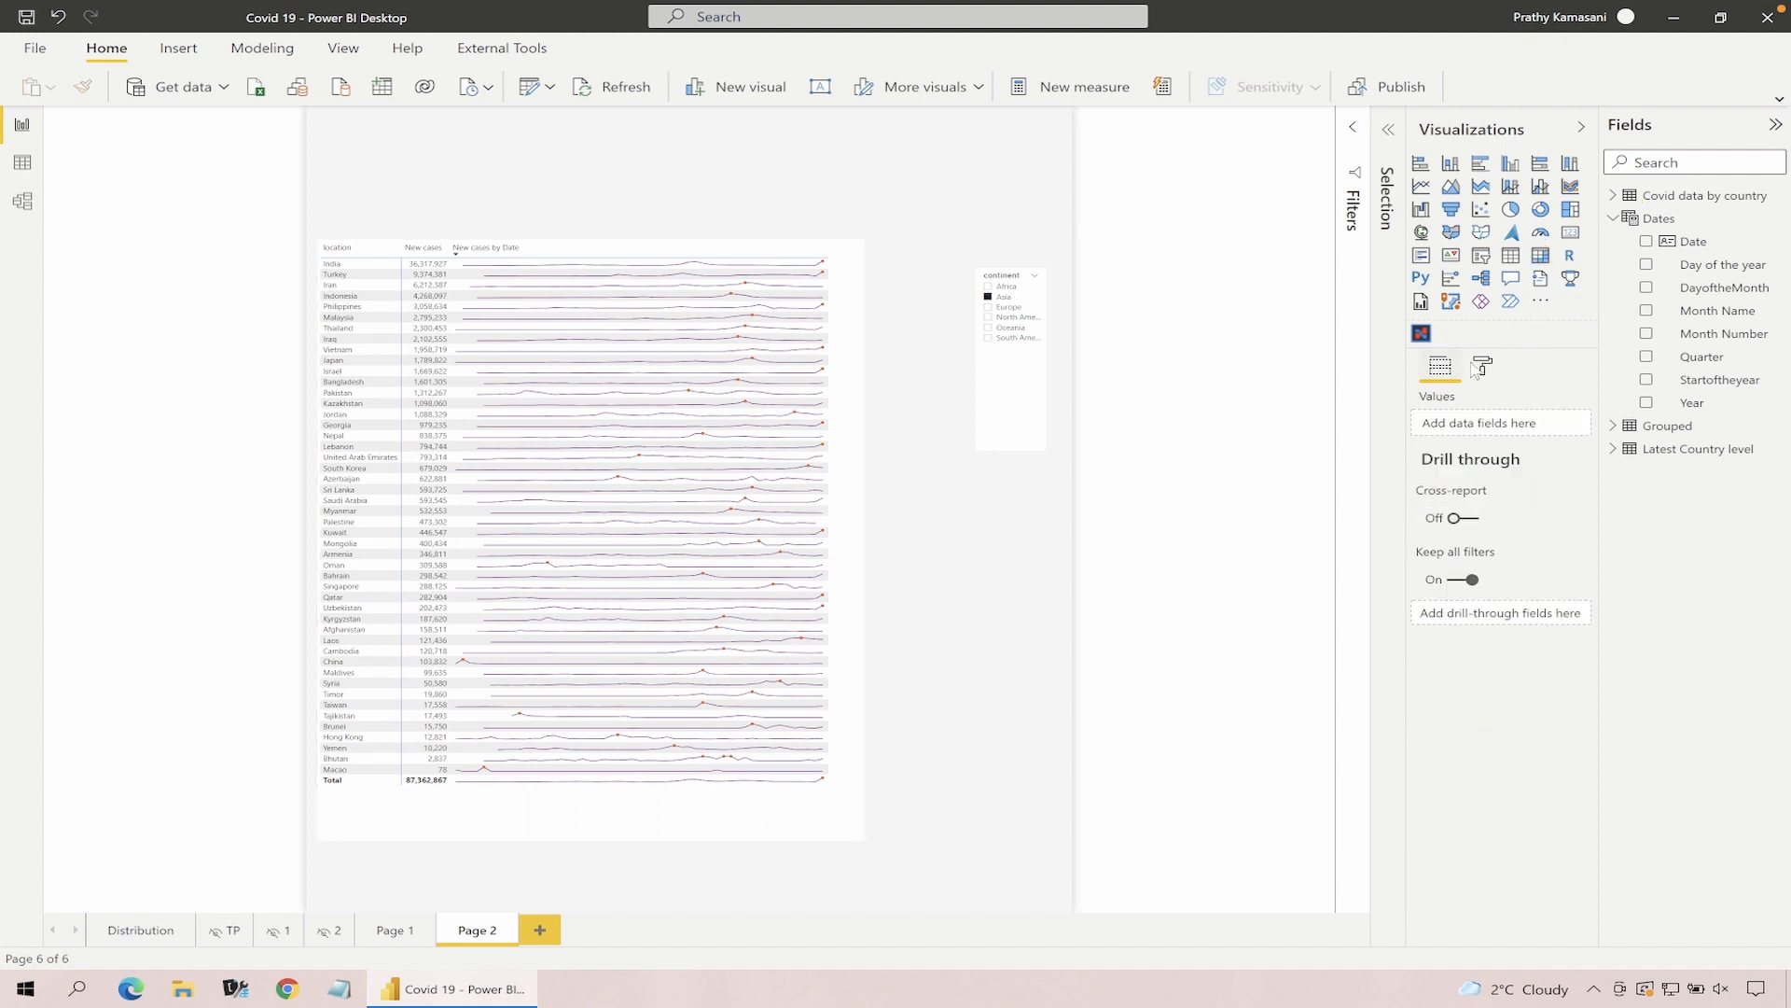
{"action": "left_click", "coordinate": [1484, 370]}
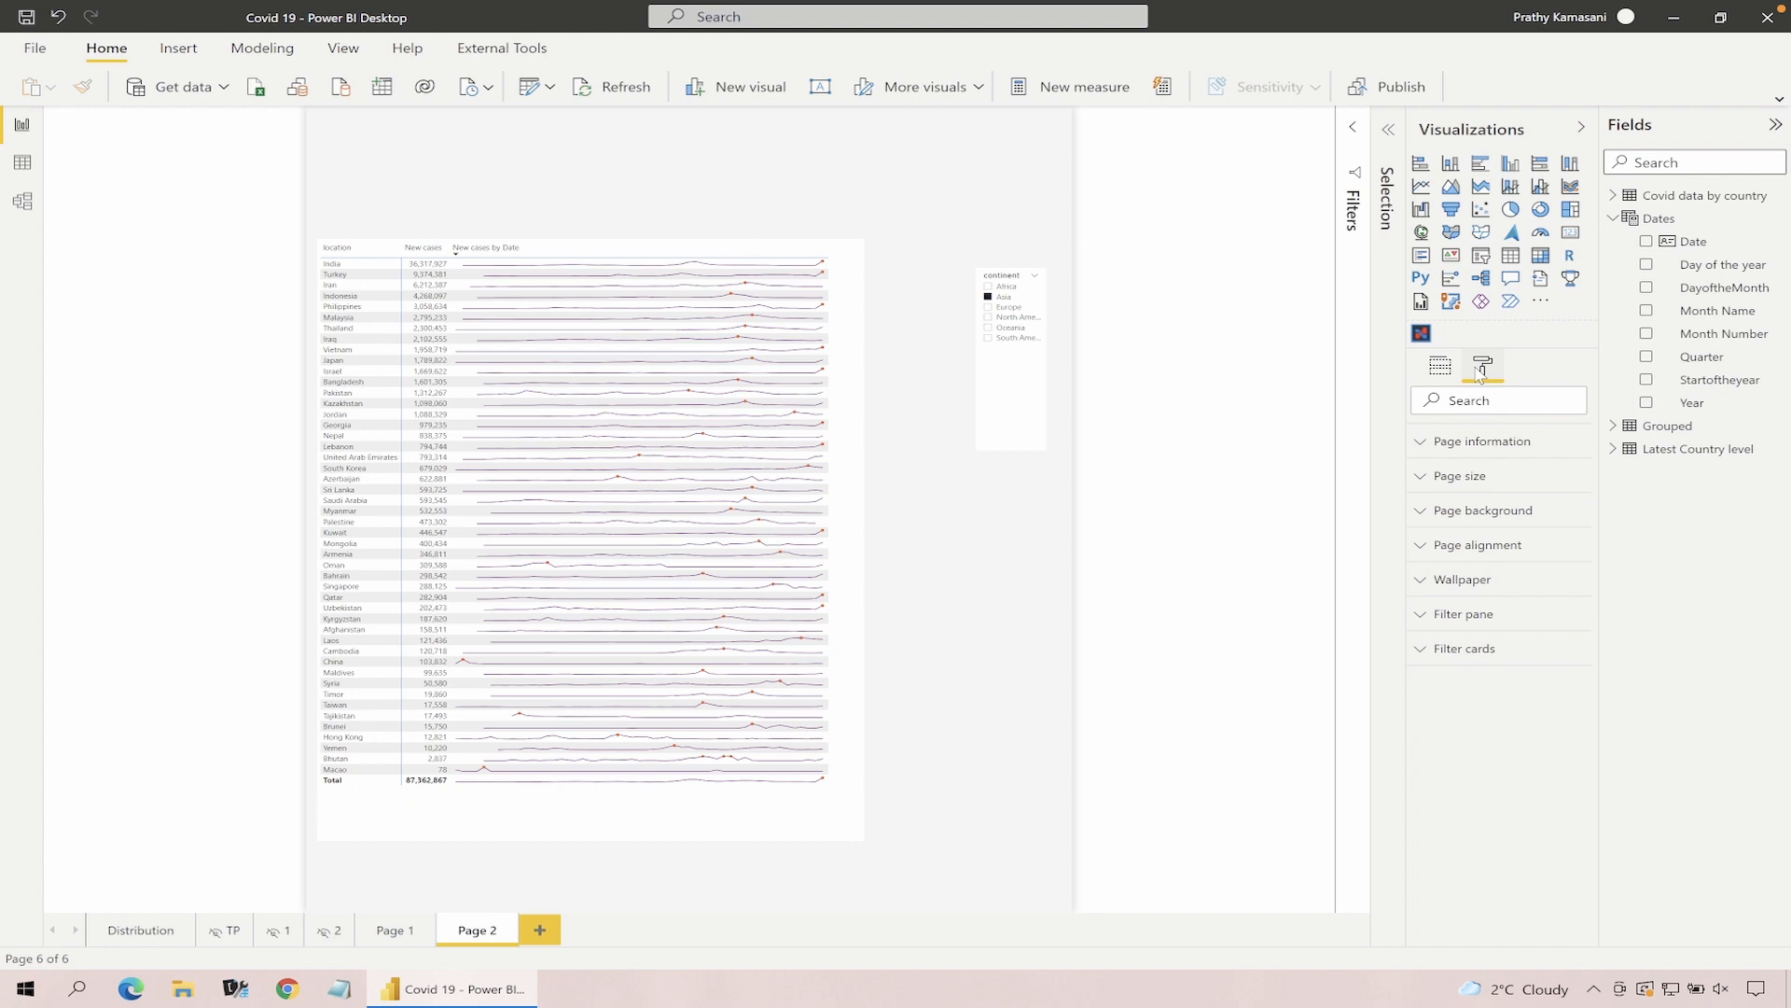
{"action": "left_click", "coordinate": [1470, 476]}
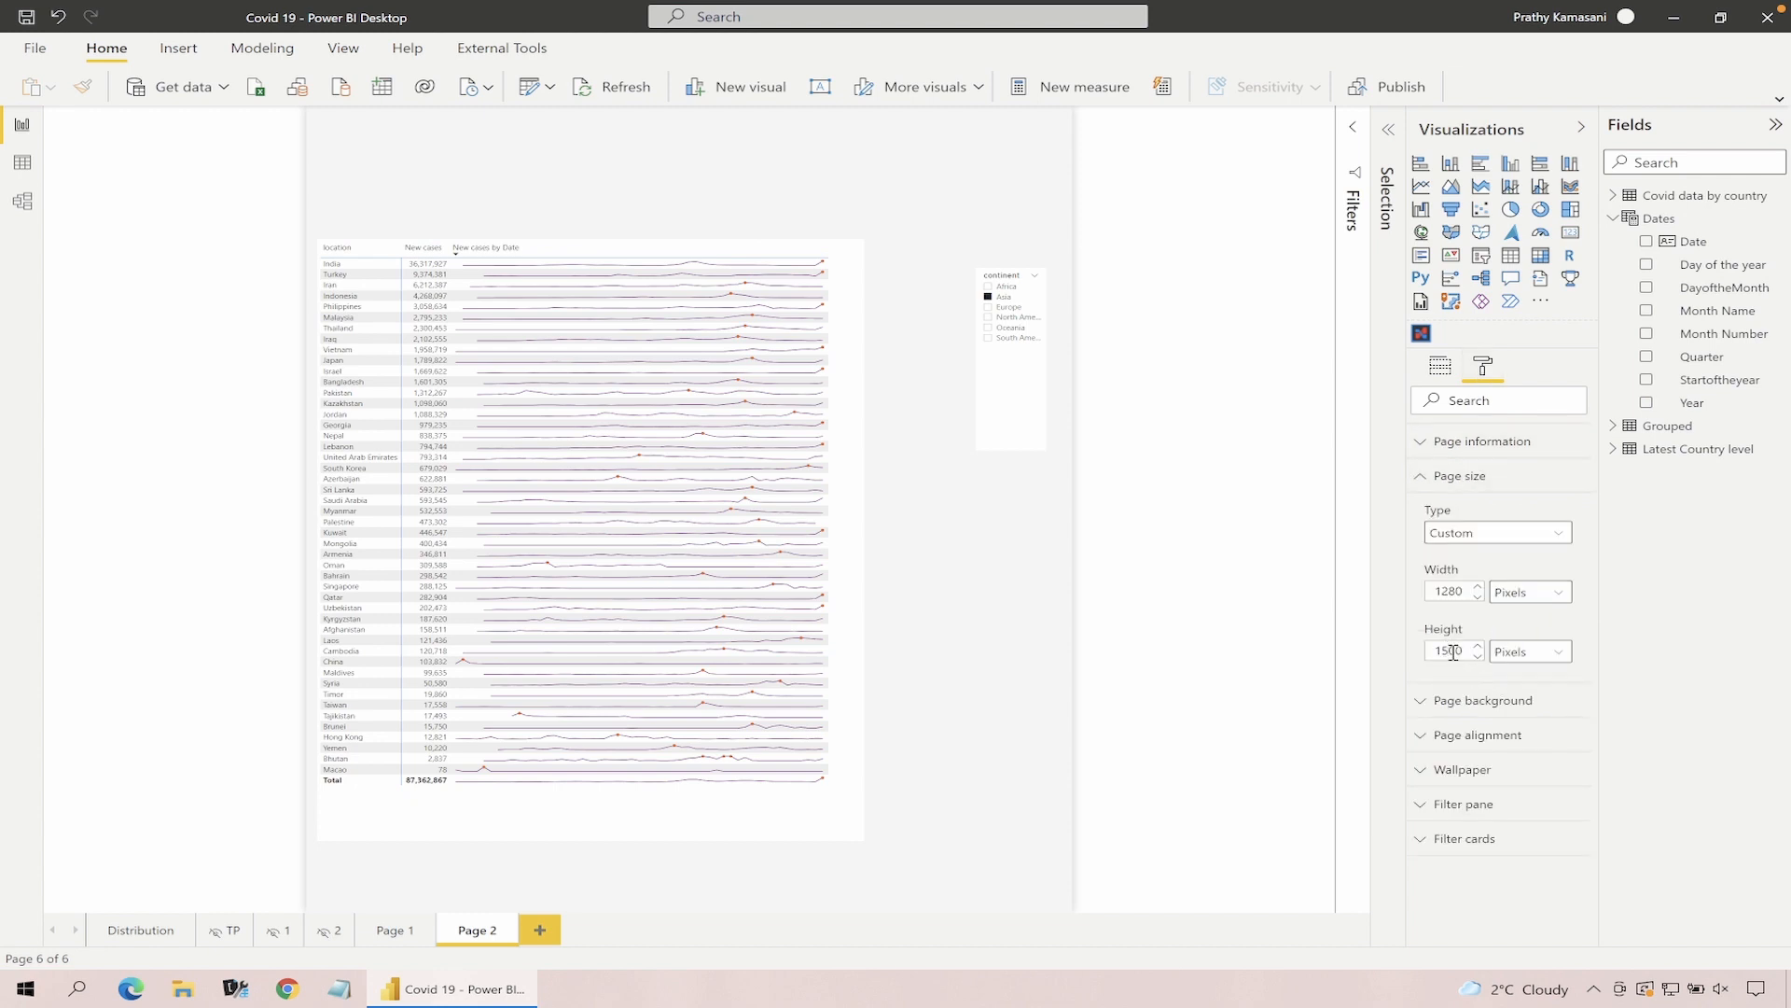
{"action": "left_click", "coordinate": [1454, 652]}
{"action": "key", "text": "BackSpace"}
{"action": "type", "text": "3"}
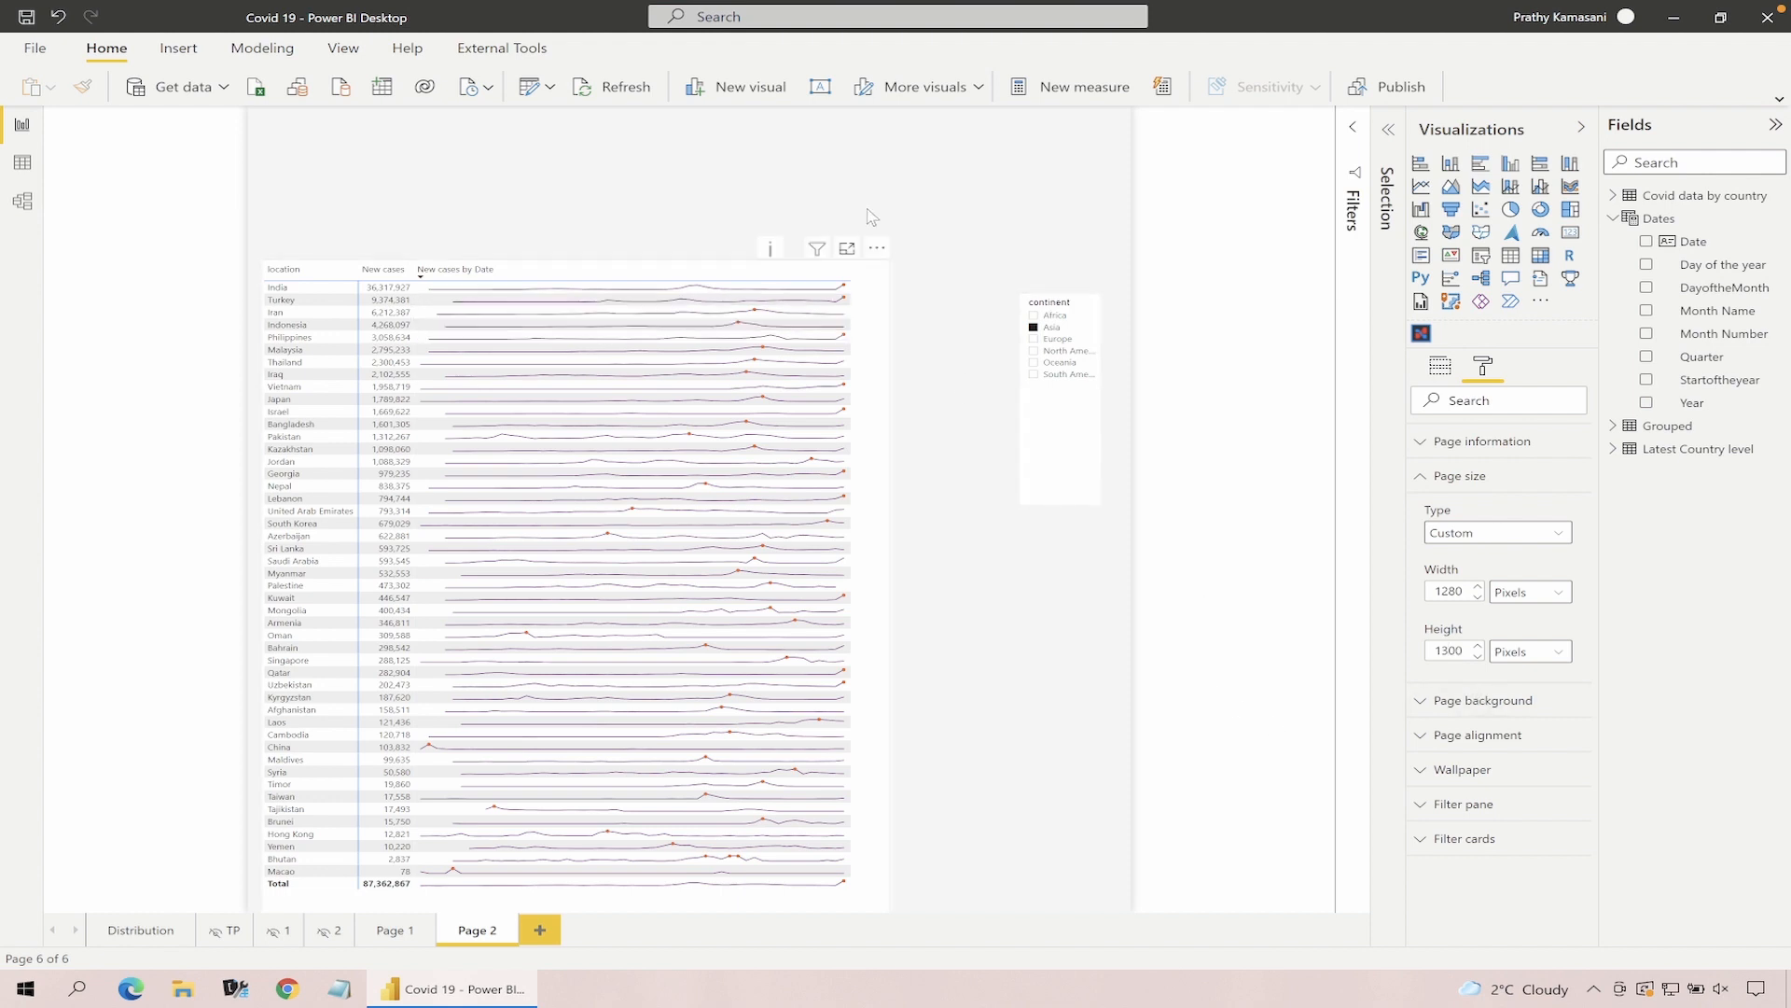
Move the continent slicer to the upper left corner of the matrix, aligned with its left edge
{"action": "left_click", "coordinate": [801, 432]}
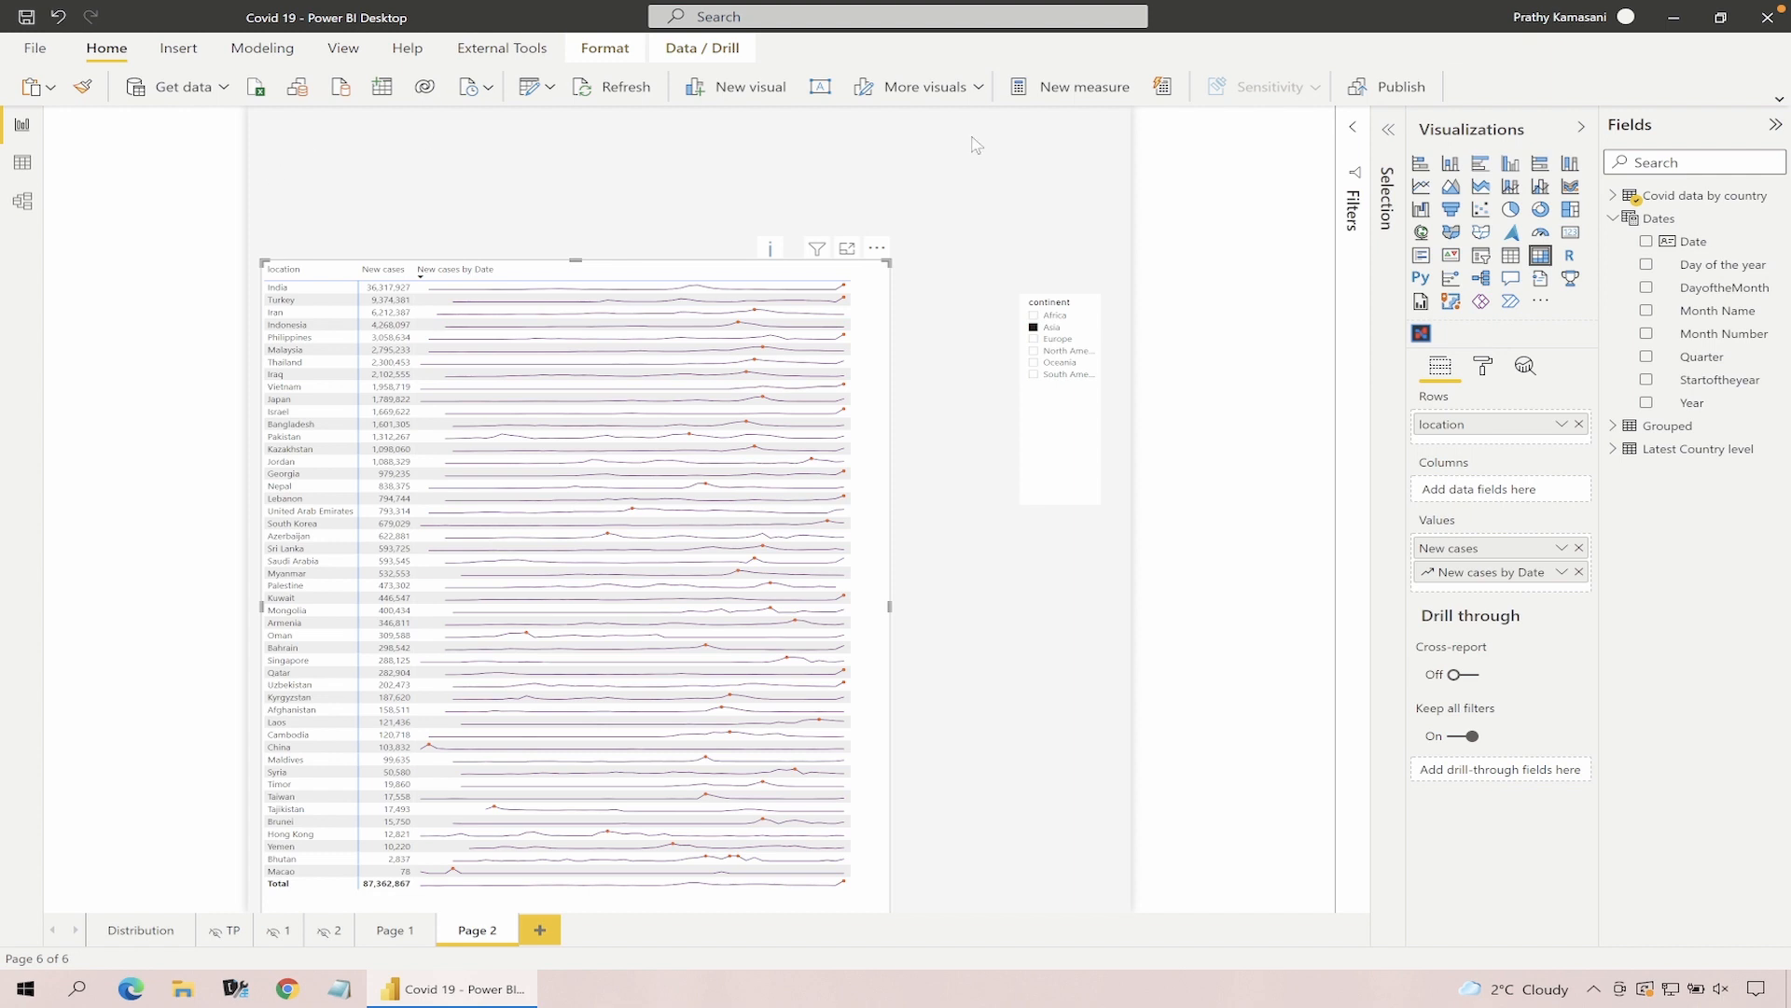
{"action": "left_click", "coordinate": [1040, 451]}
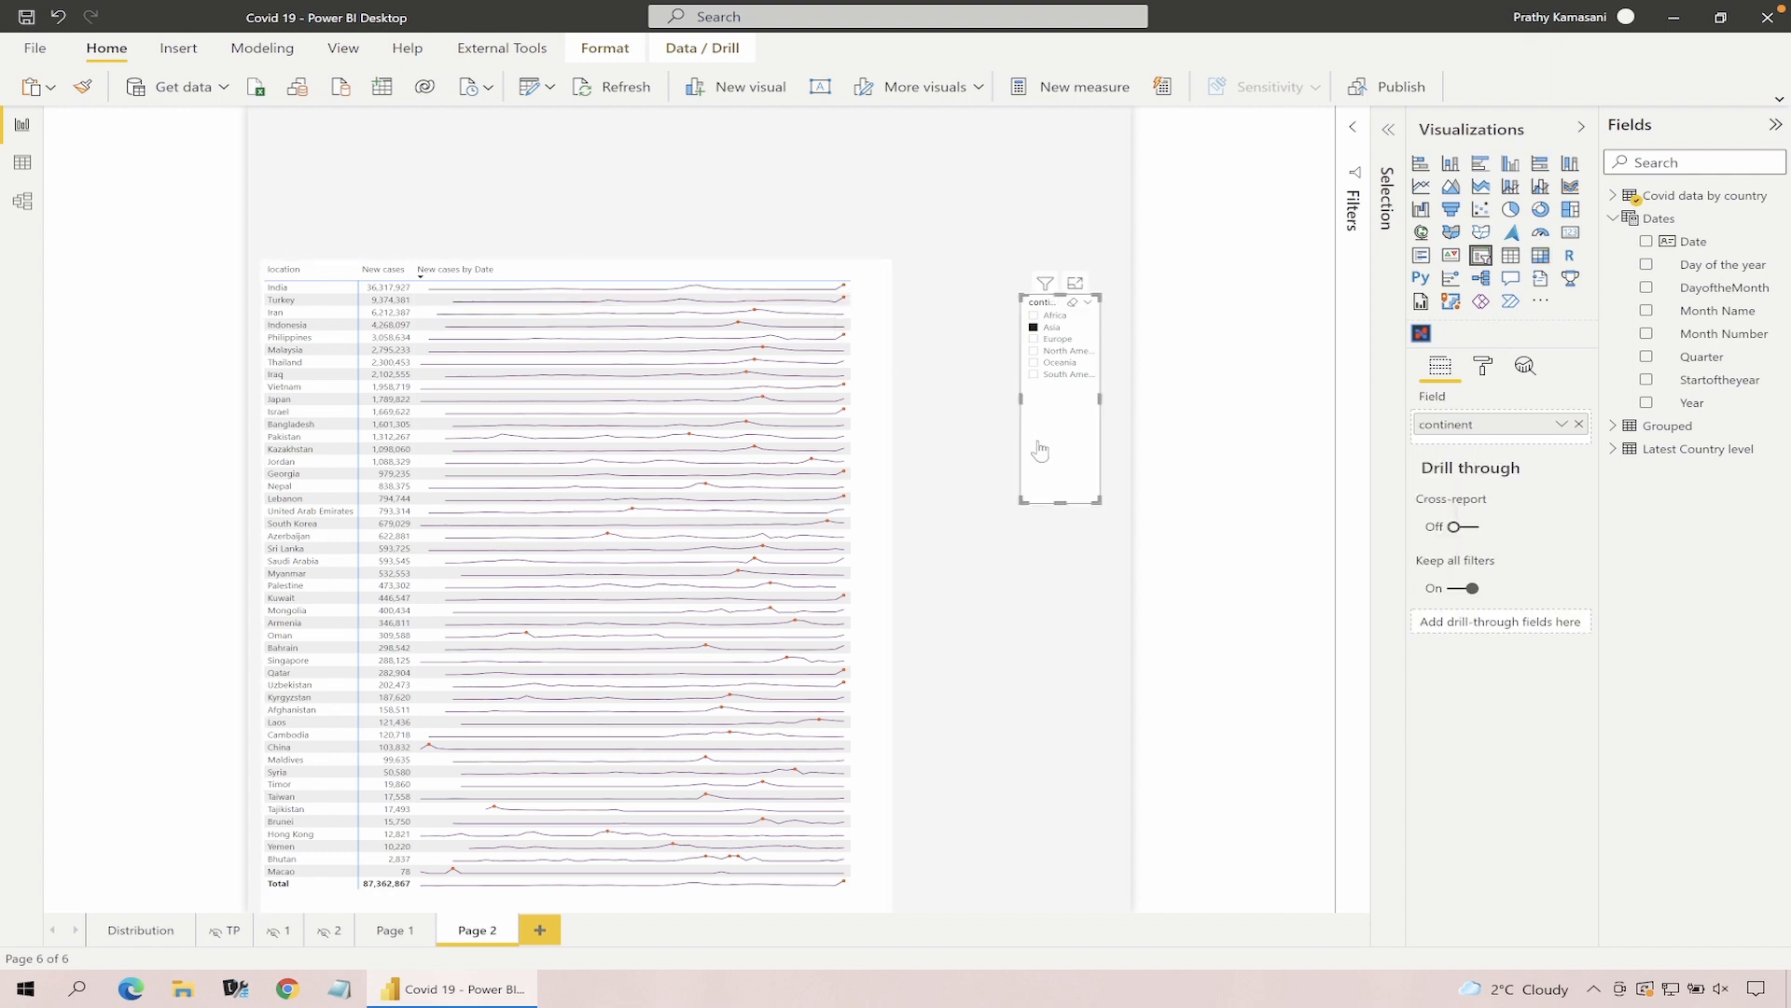
{"action": "left_click_drag", "start_coordinate": [1041, 450], "coordinate": [291, 334]}
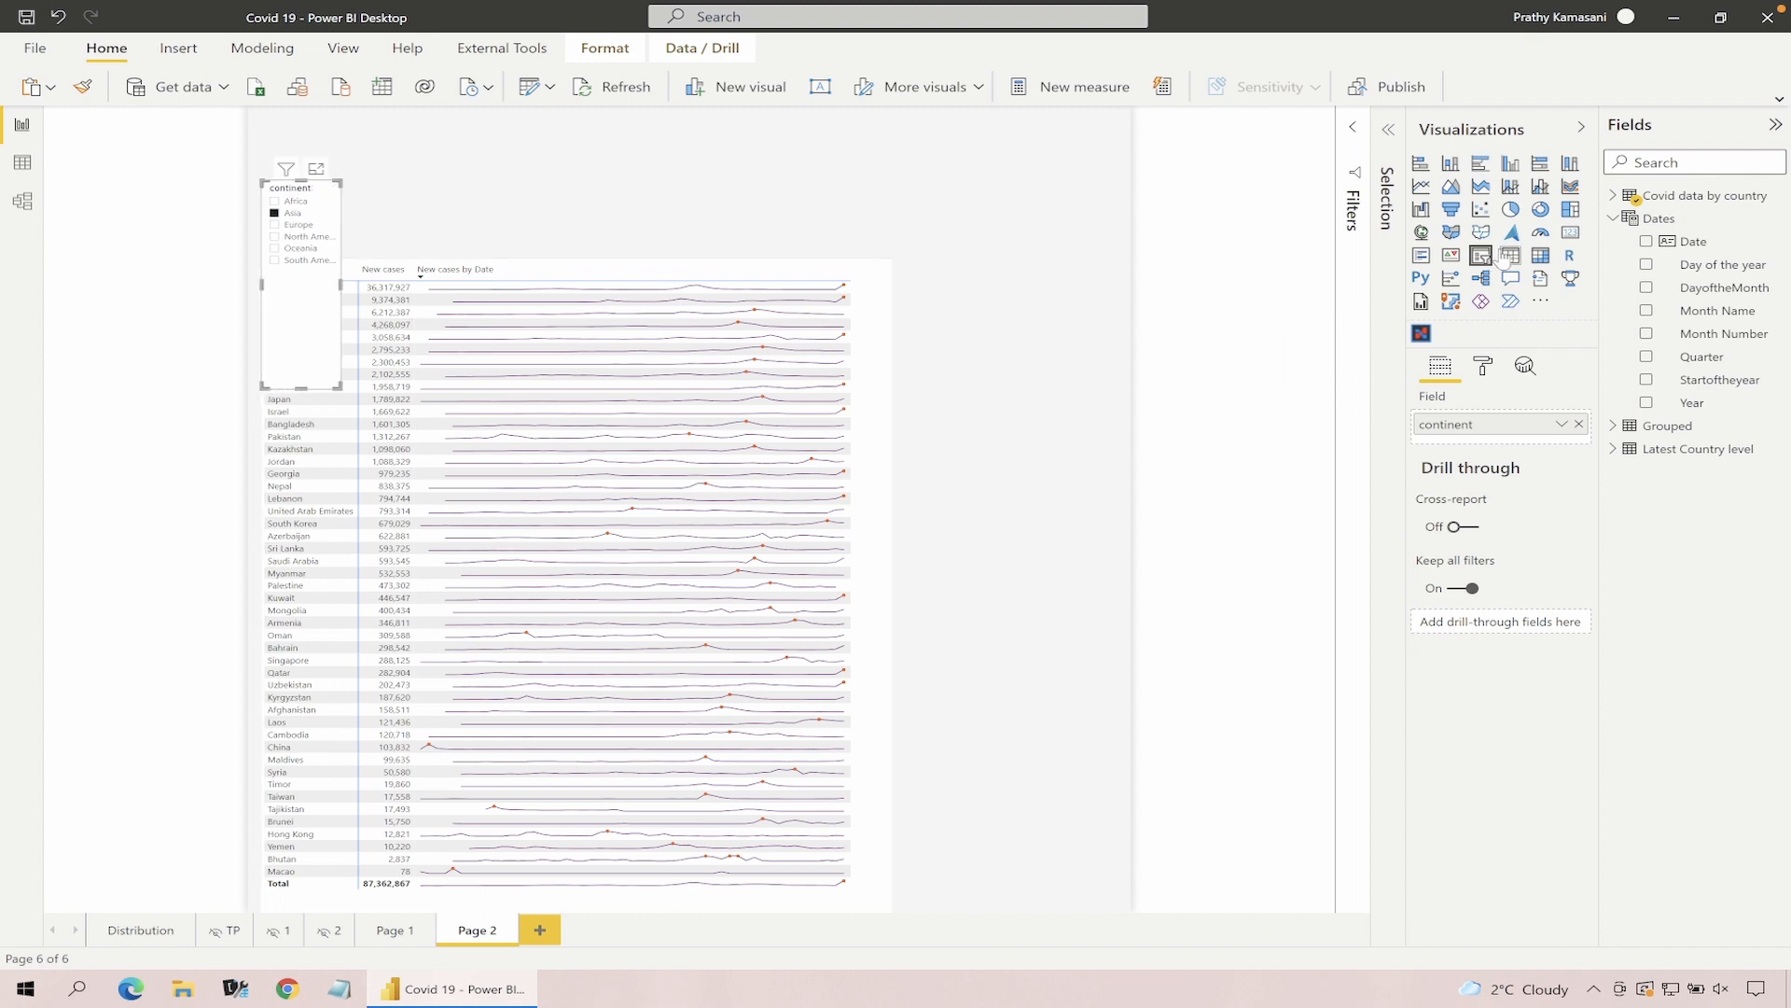
Change the continent slicer's orientation to Horizontal and resize it into a single row about 1243 wide and 85 high above the matrix
{"action": "left_click", "coordinate": [1484, 366]}
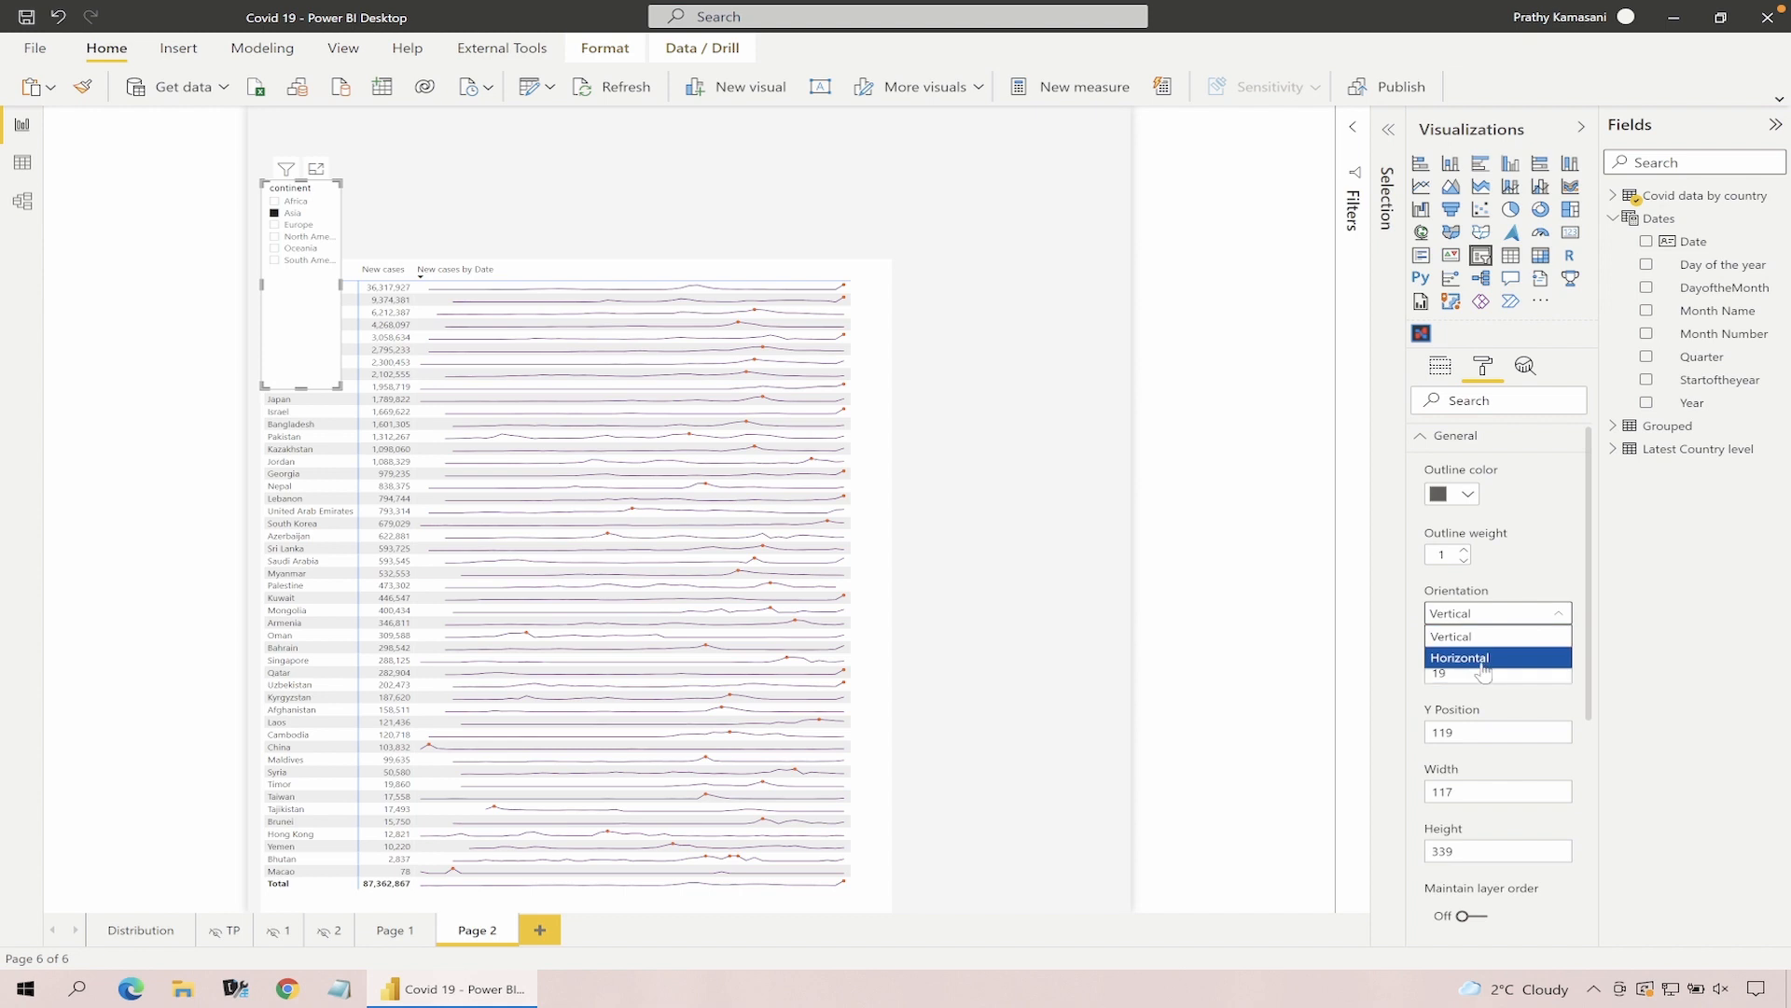
{"action": "left_click", "coordinate": [1492, 657]}
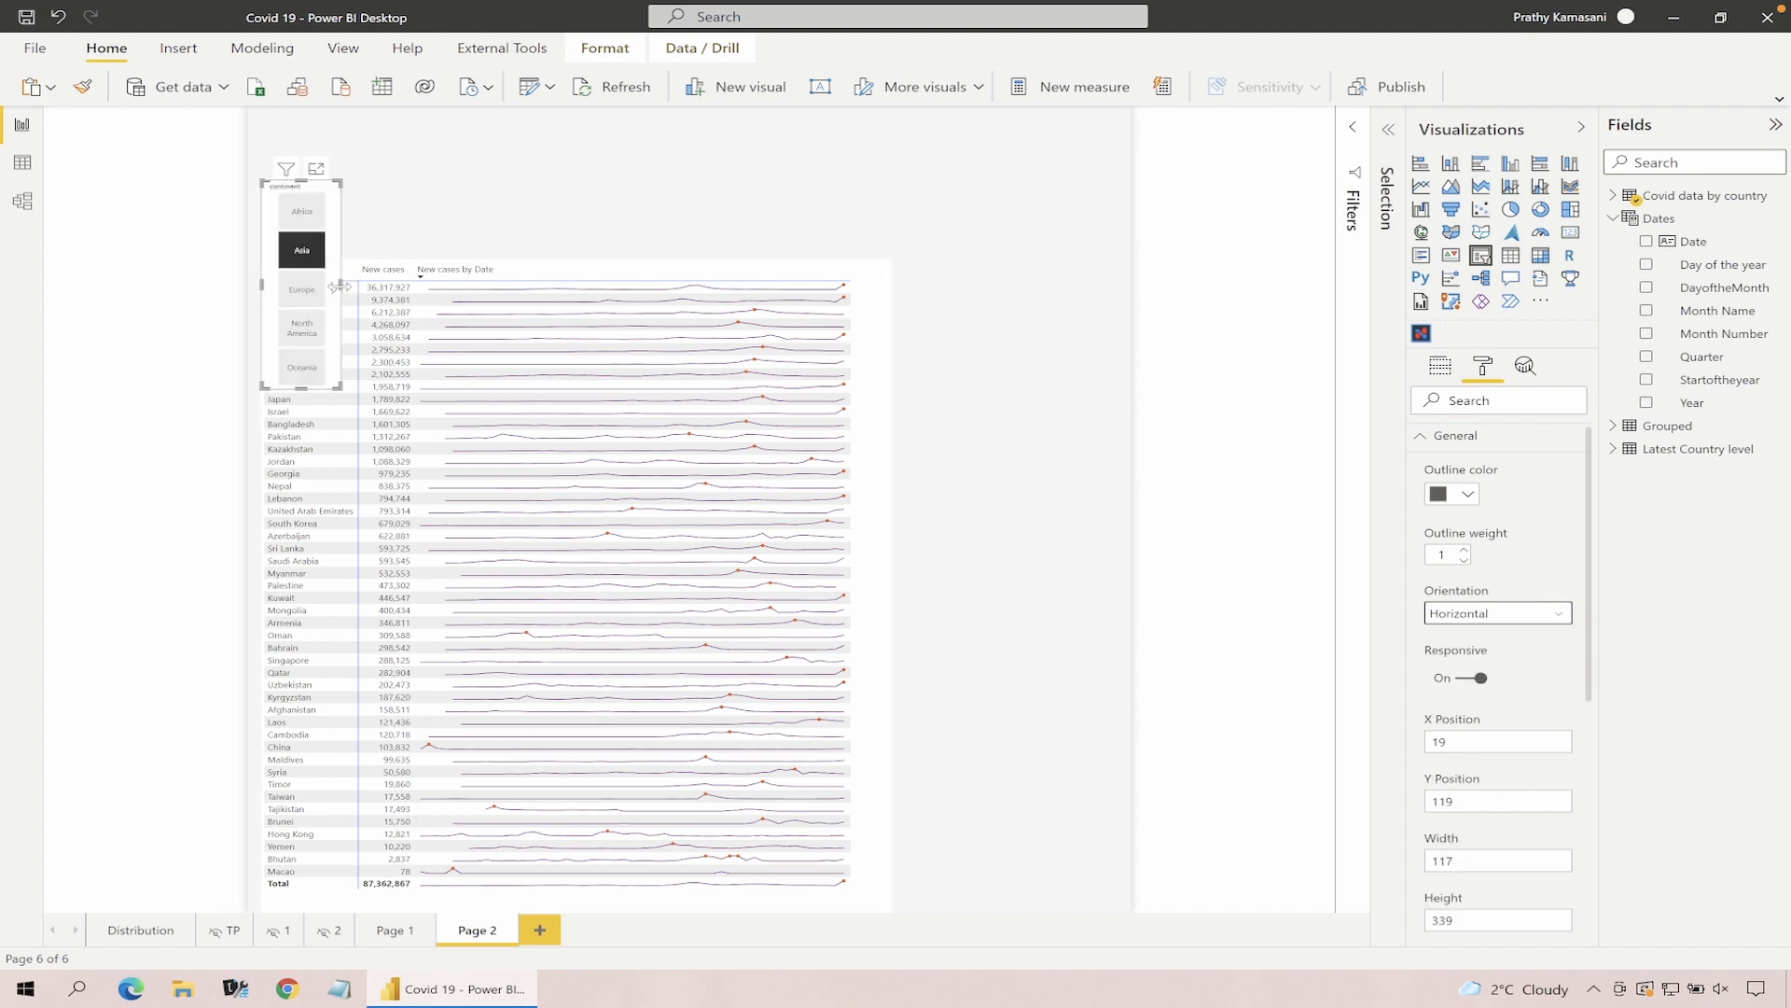
{"action": "left_click_drag", "start_coordinate": [340, 287], "coordinate": [1117, 264]}
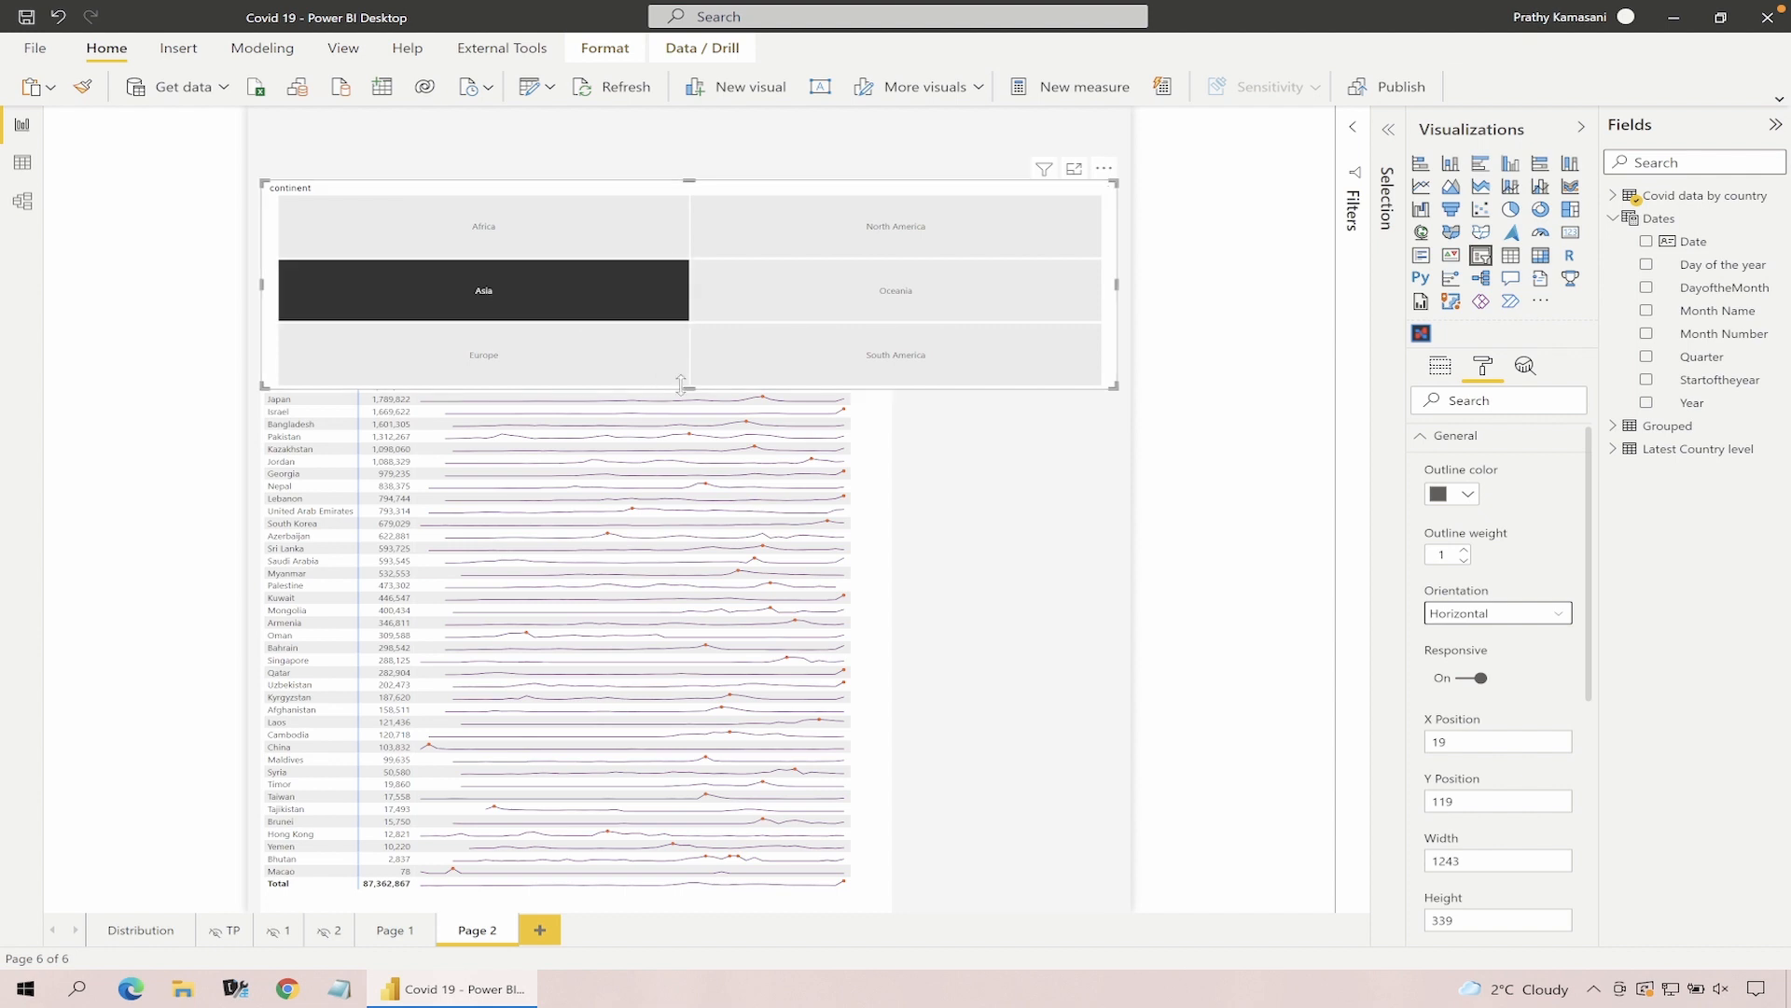
{"action": "left_click_drag", "start_coordinate": [676, 383], "coordinate": [664, 194]}
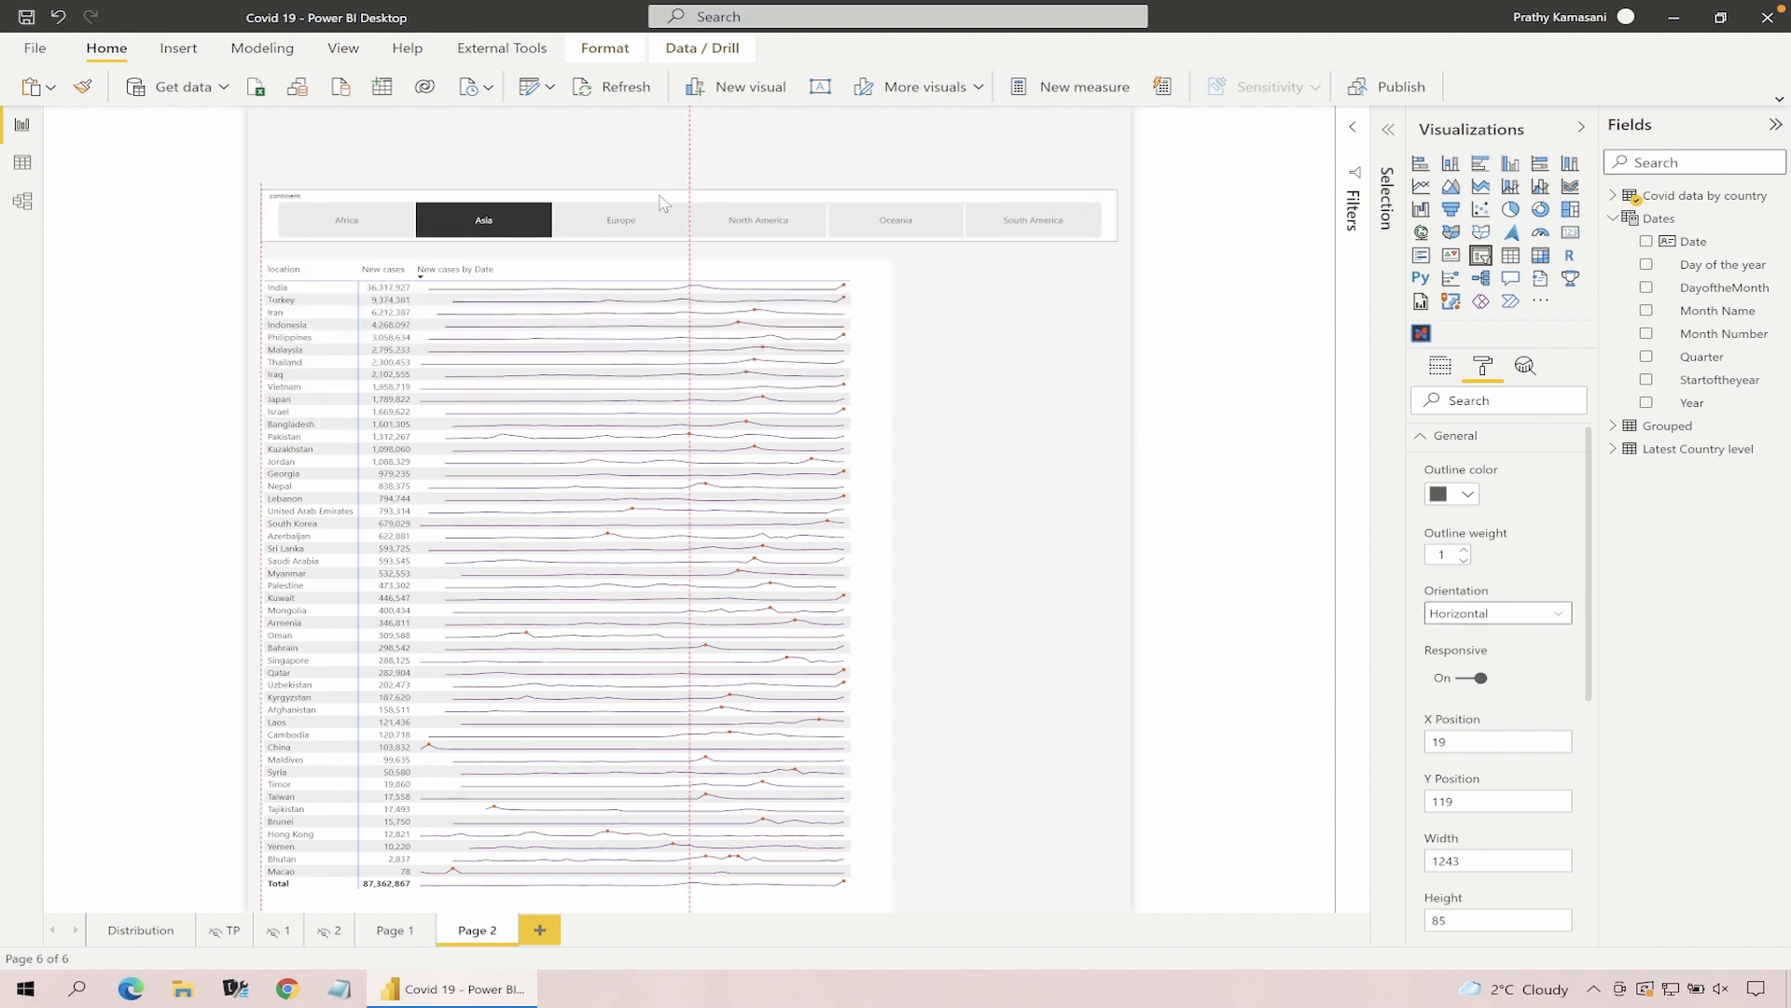
{"action": "left_click", "coordinate": [940, 271]}
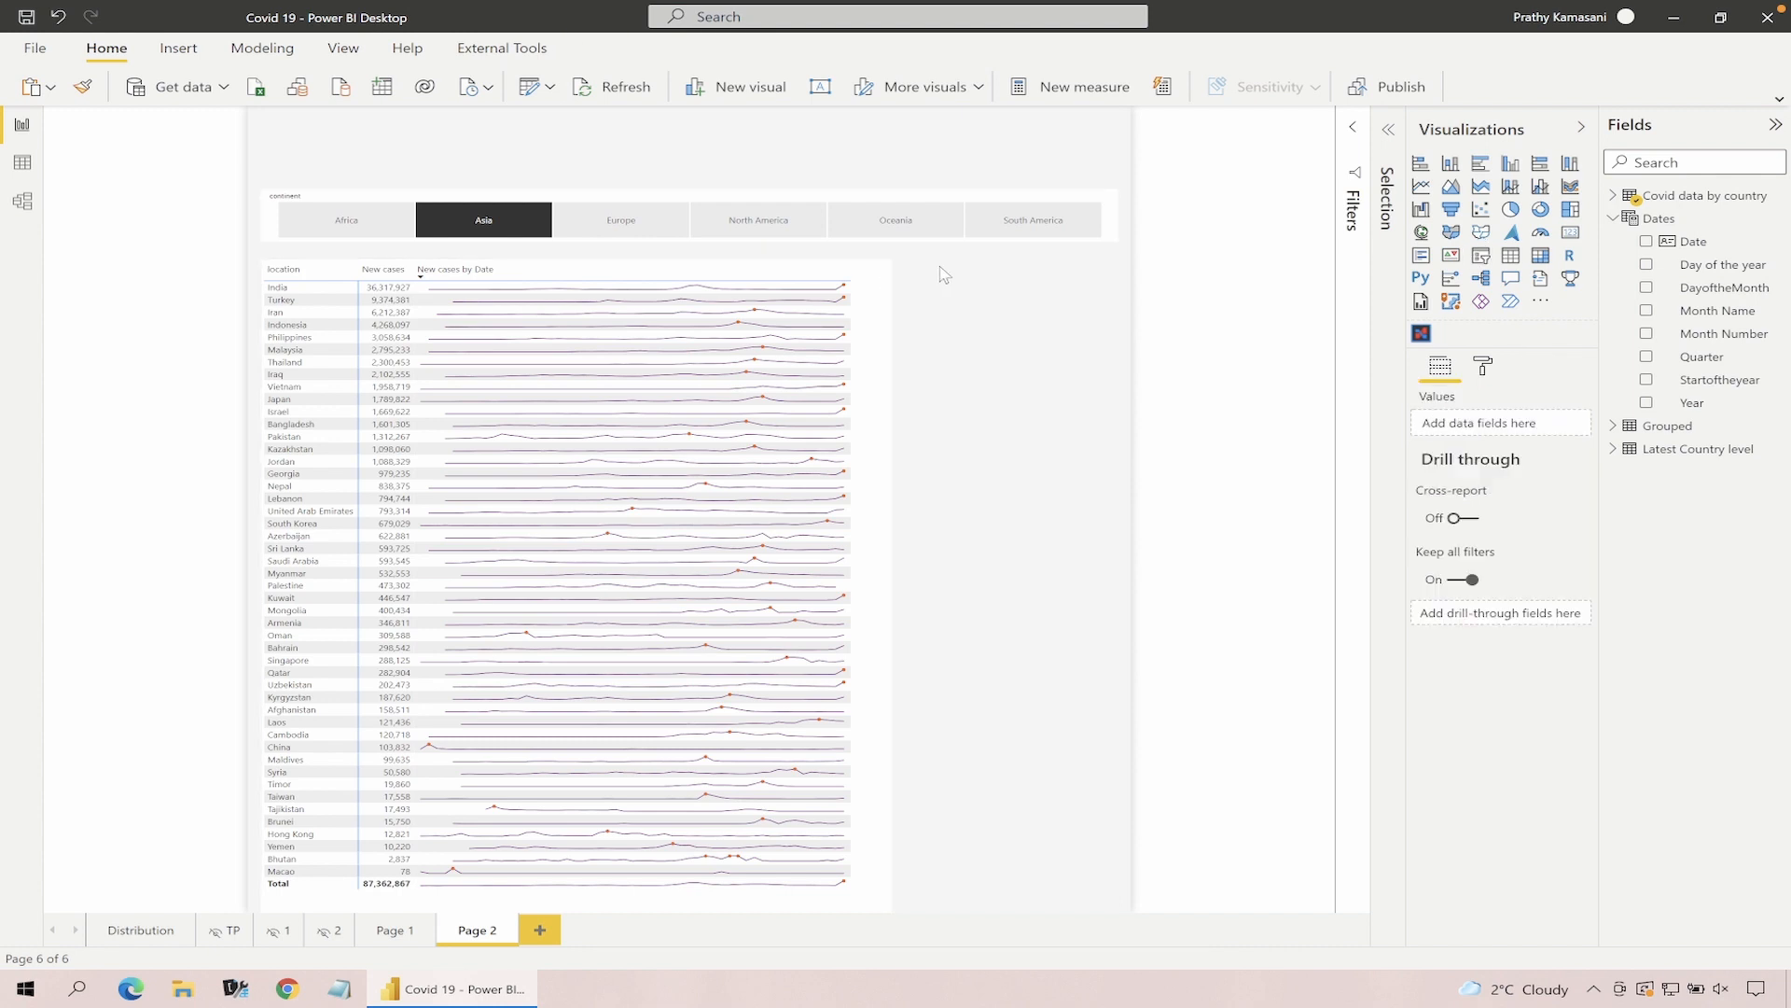
{"action": "left_click", "coordinate": [886, 205]}
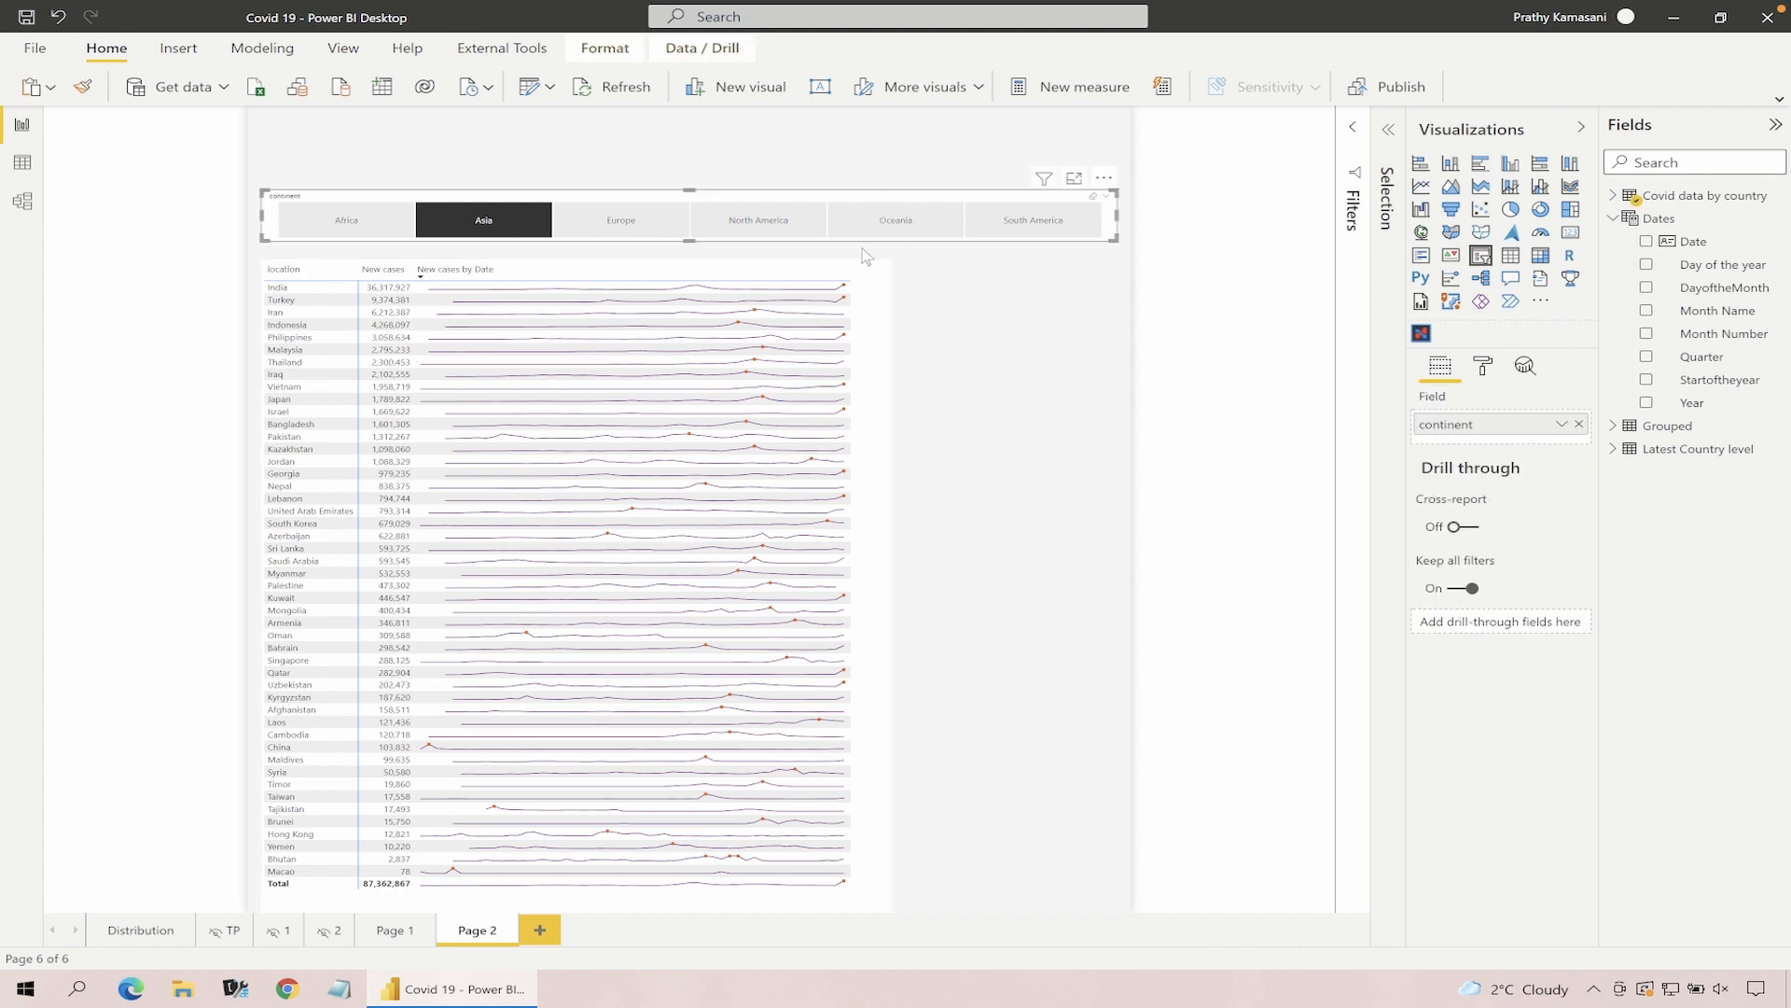
{"action": "left_click", "coordinate": [1485, 367]}
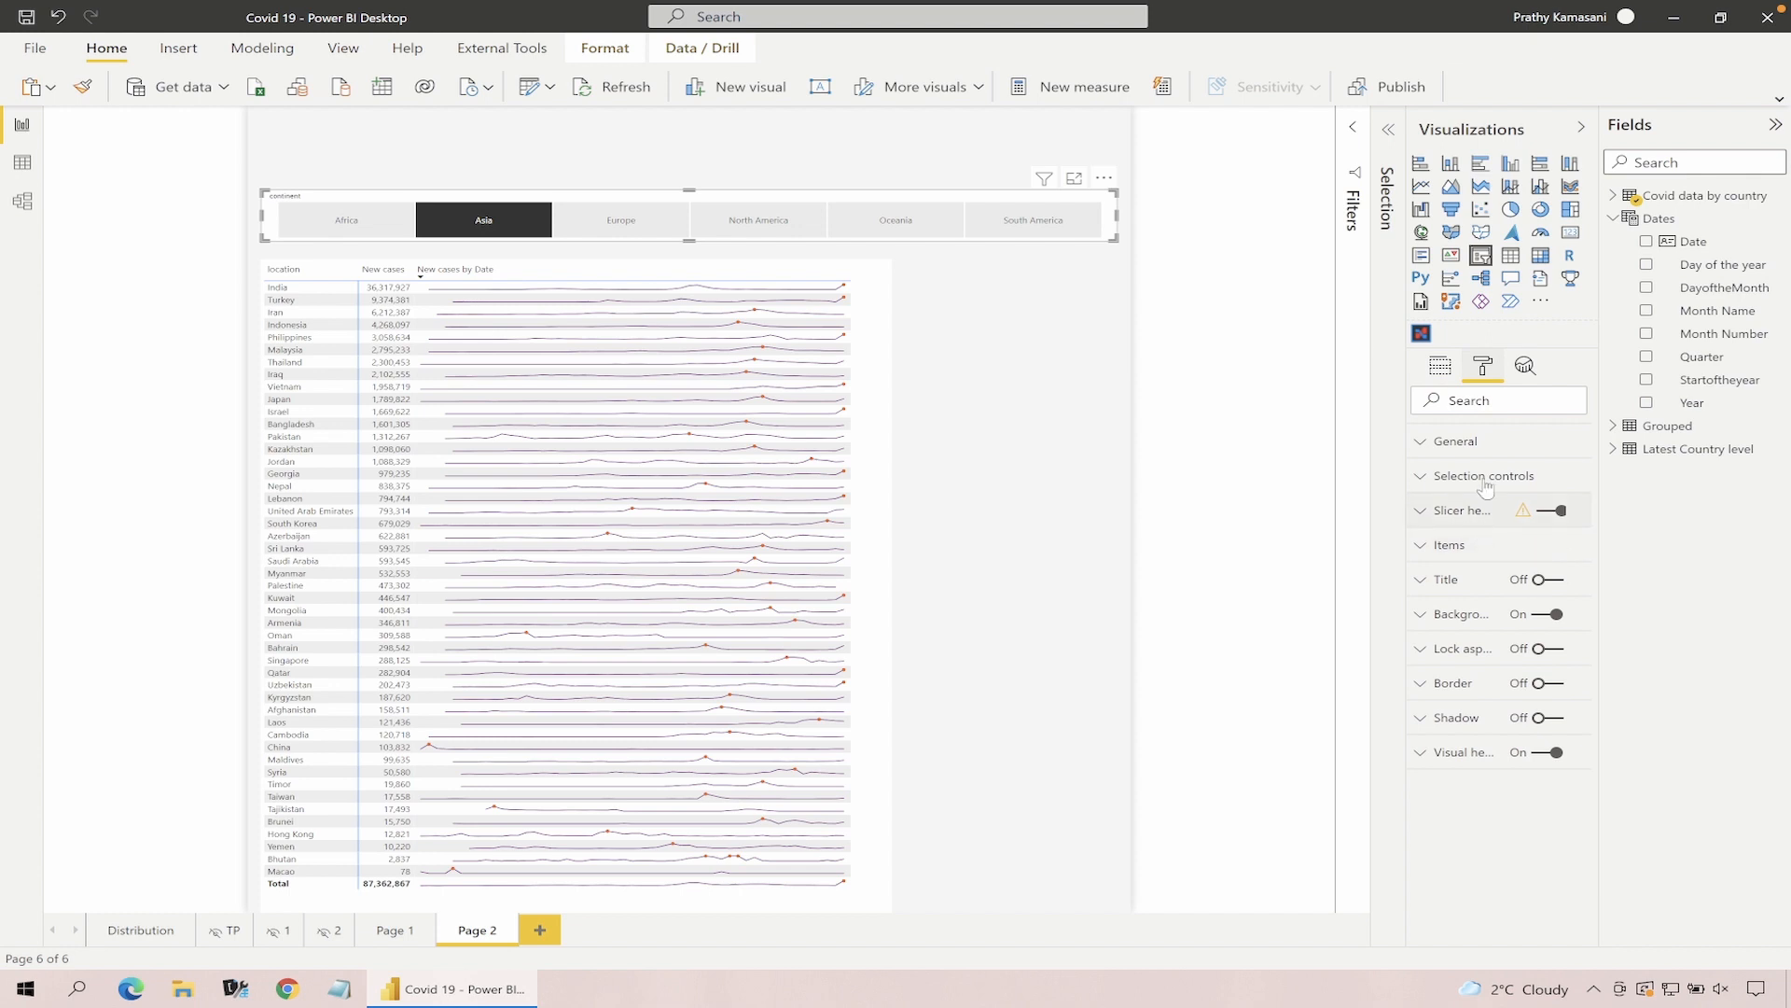
{"action": "left_click", "coordinate": [1288, 382]}
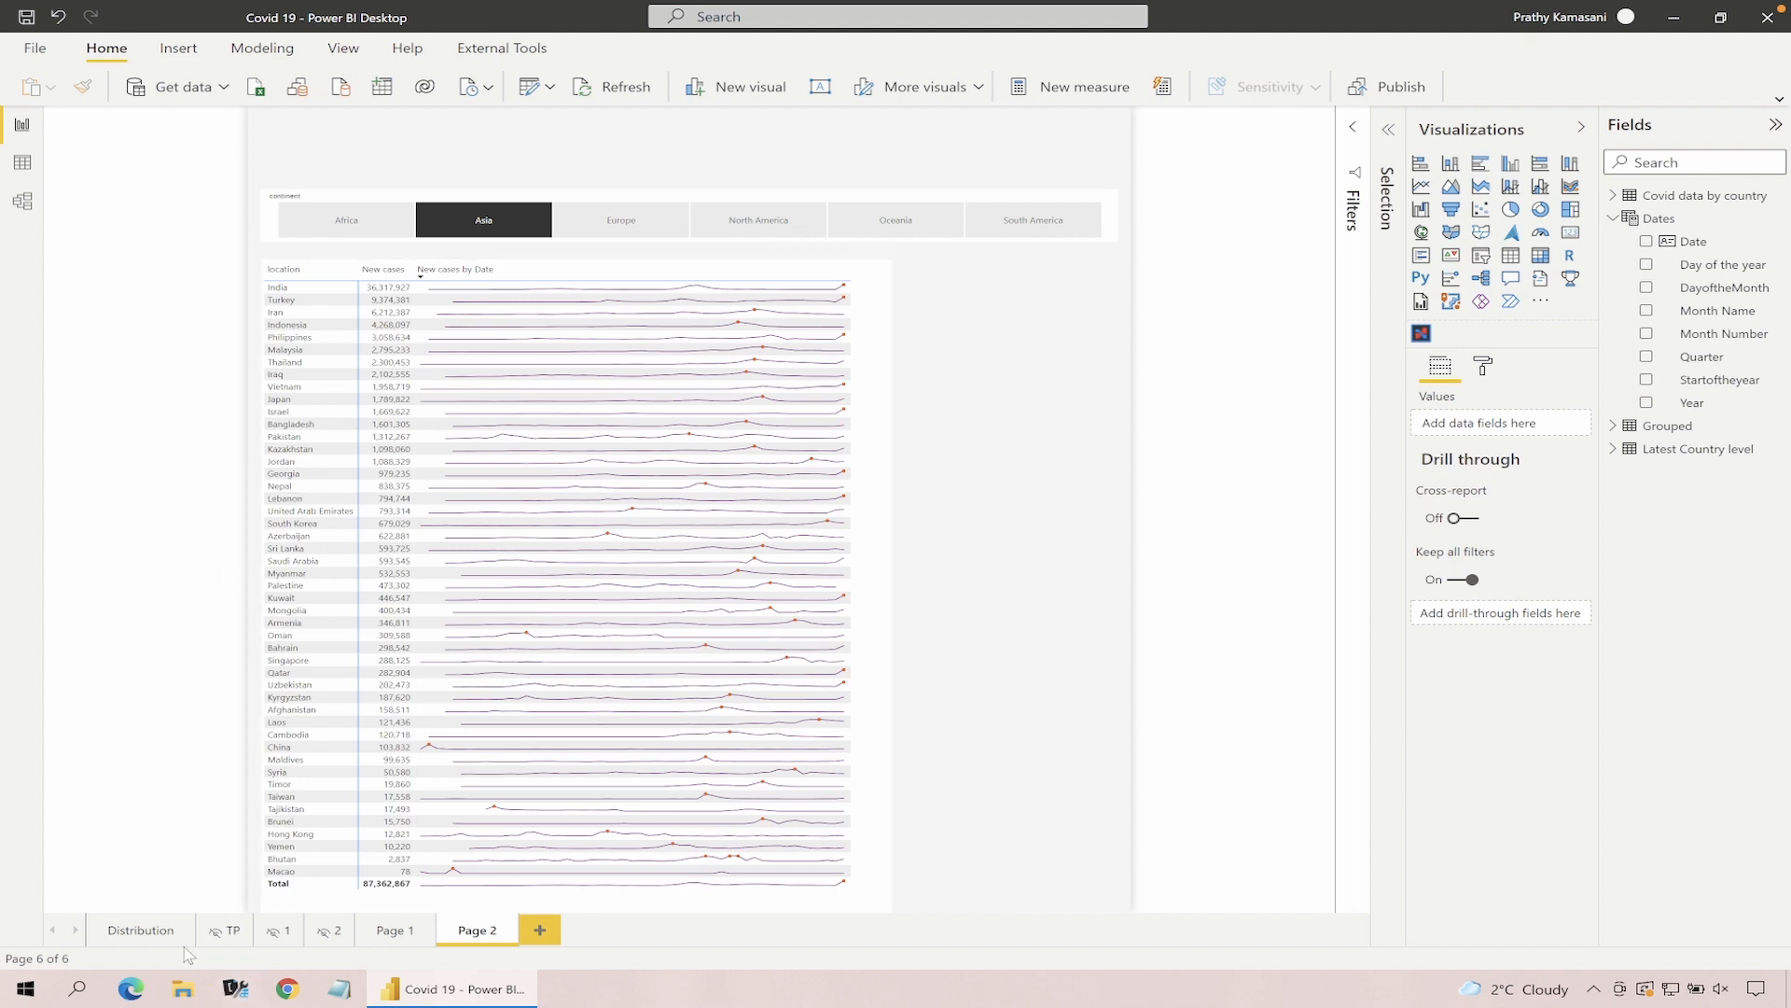
Filter the Distribution page to Europe with the Fields and Visualizations panes collapsed, and read its narrative
{"action": "left_click", "coordinate": [142, 931]}
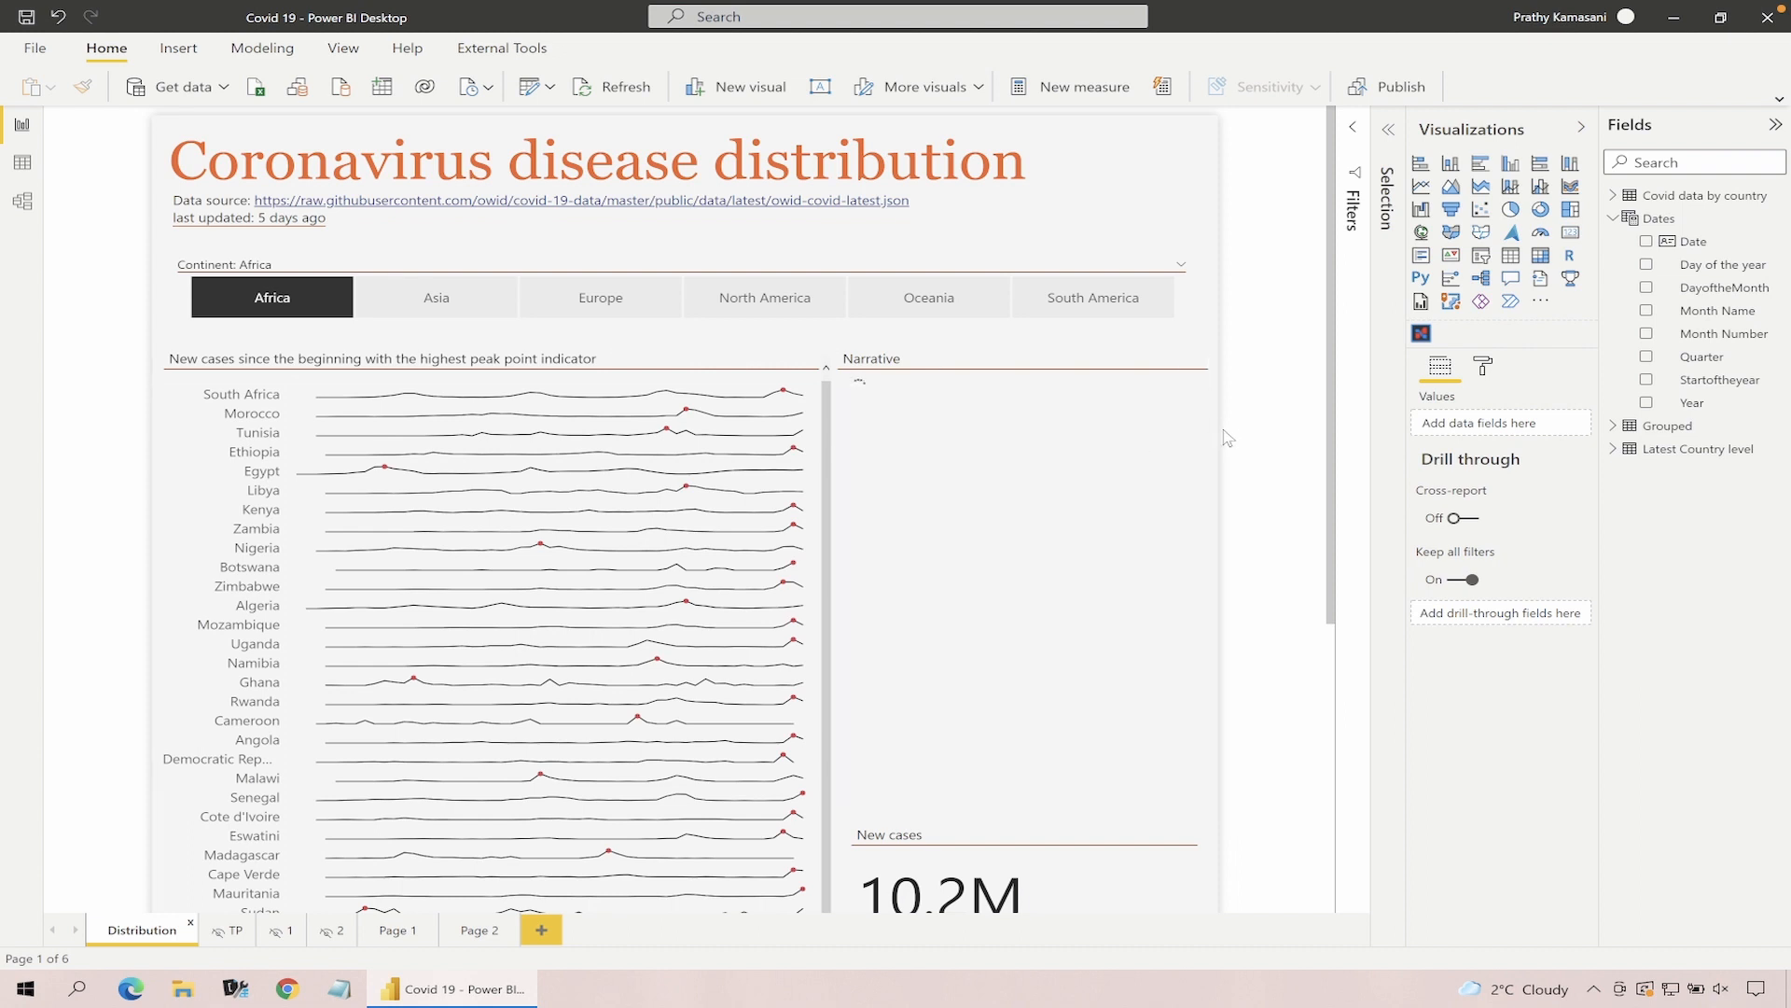
{"action": "left_click", "coordinate": [1775, 125]}
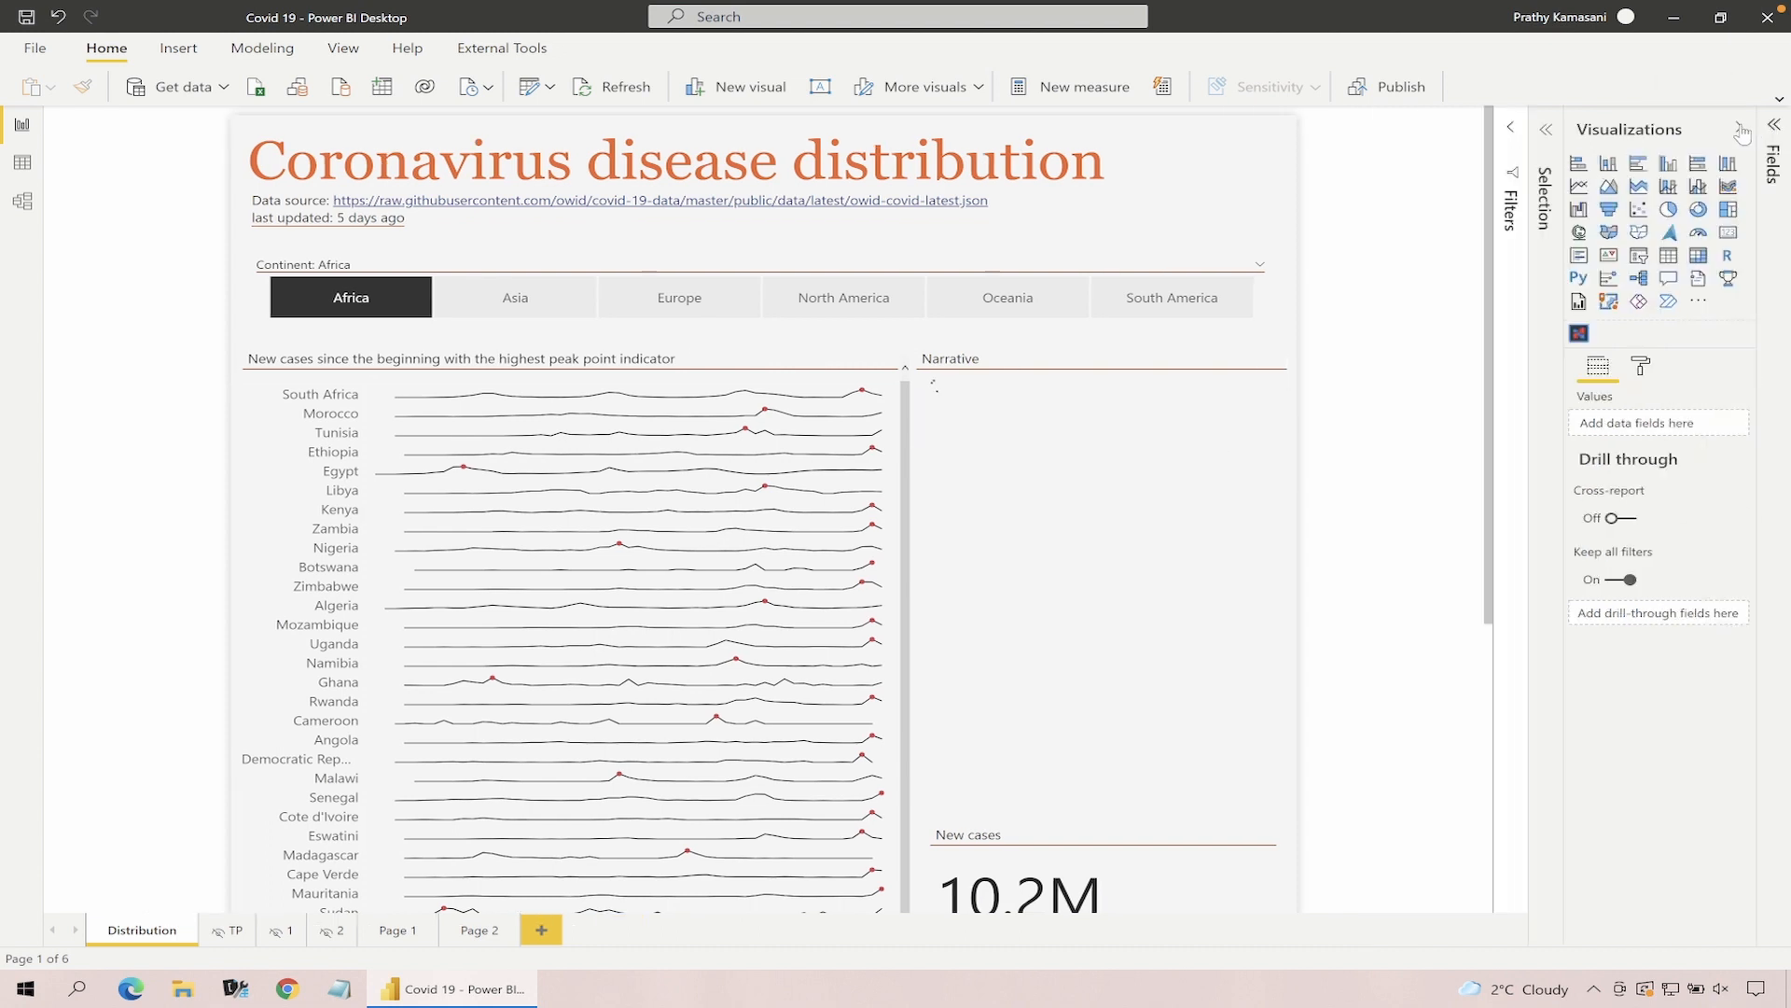
{"action": "left_click", "coordinate": [1741, 130]}
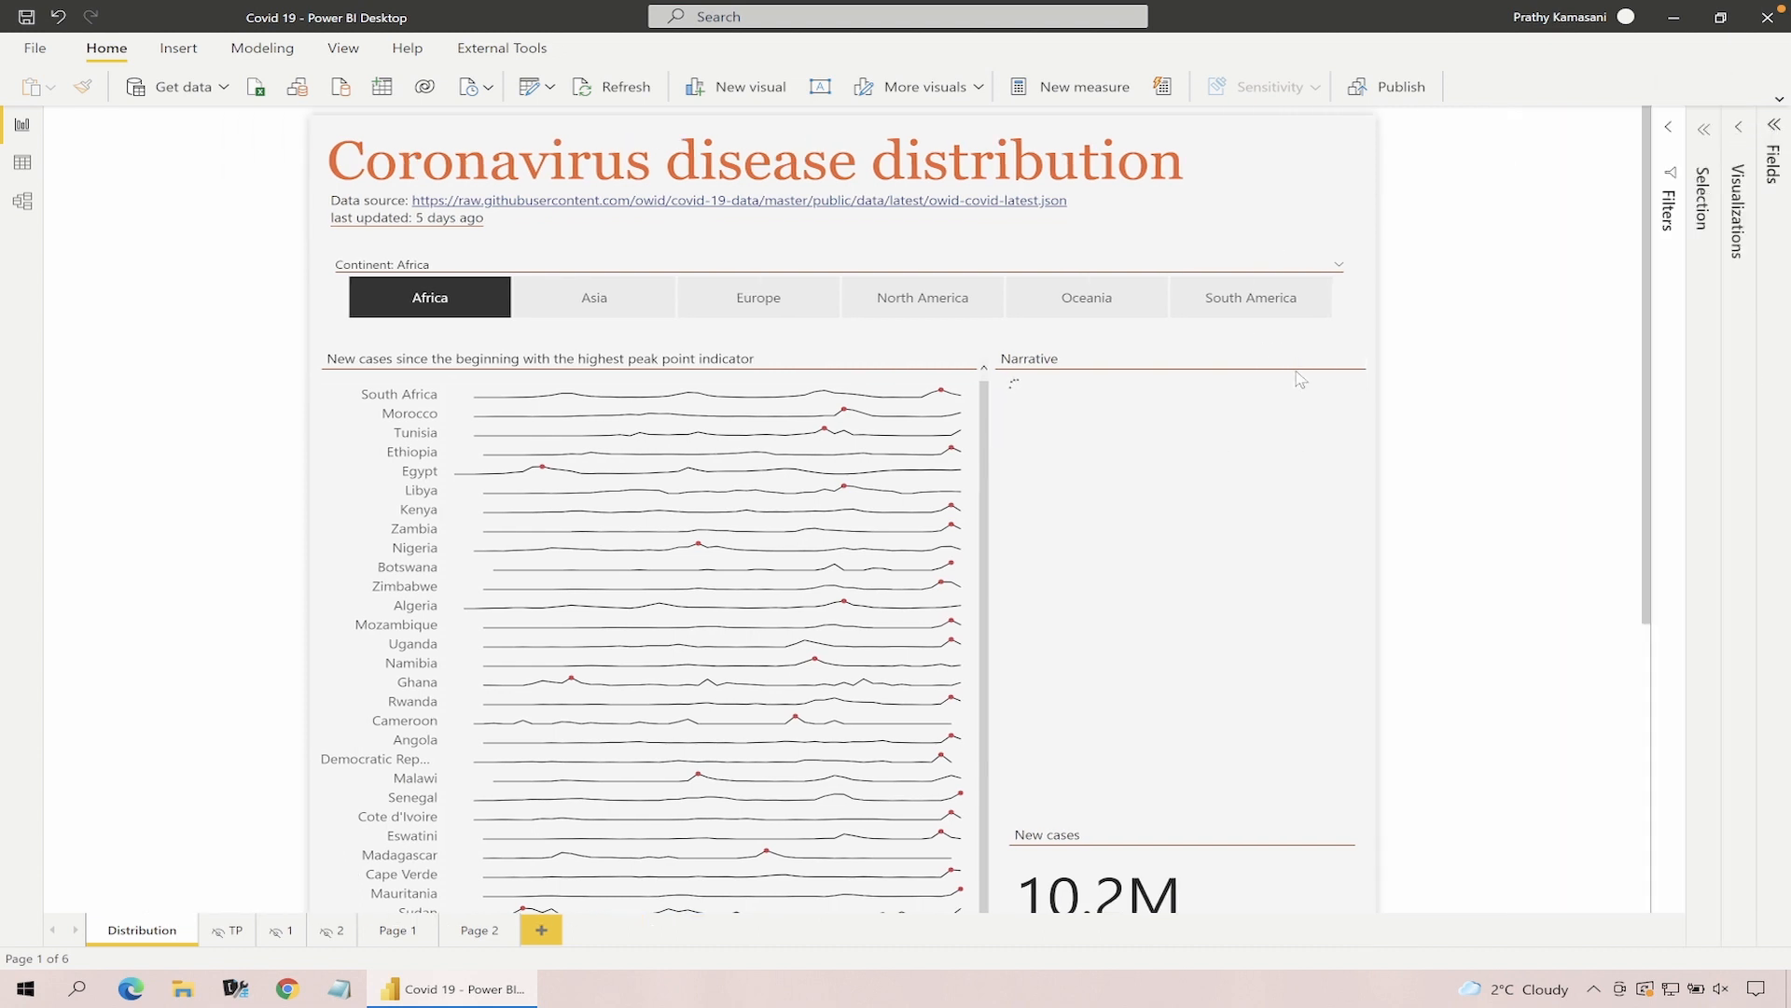
{"action": "left_click", "coordinate": [746, 308]}
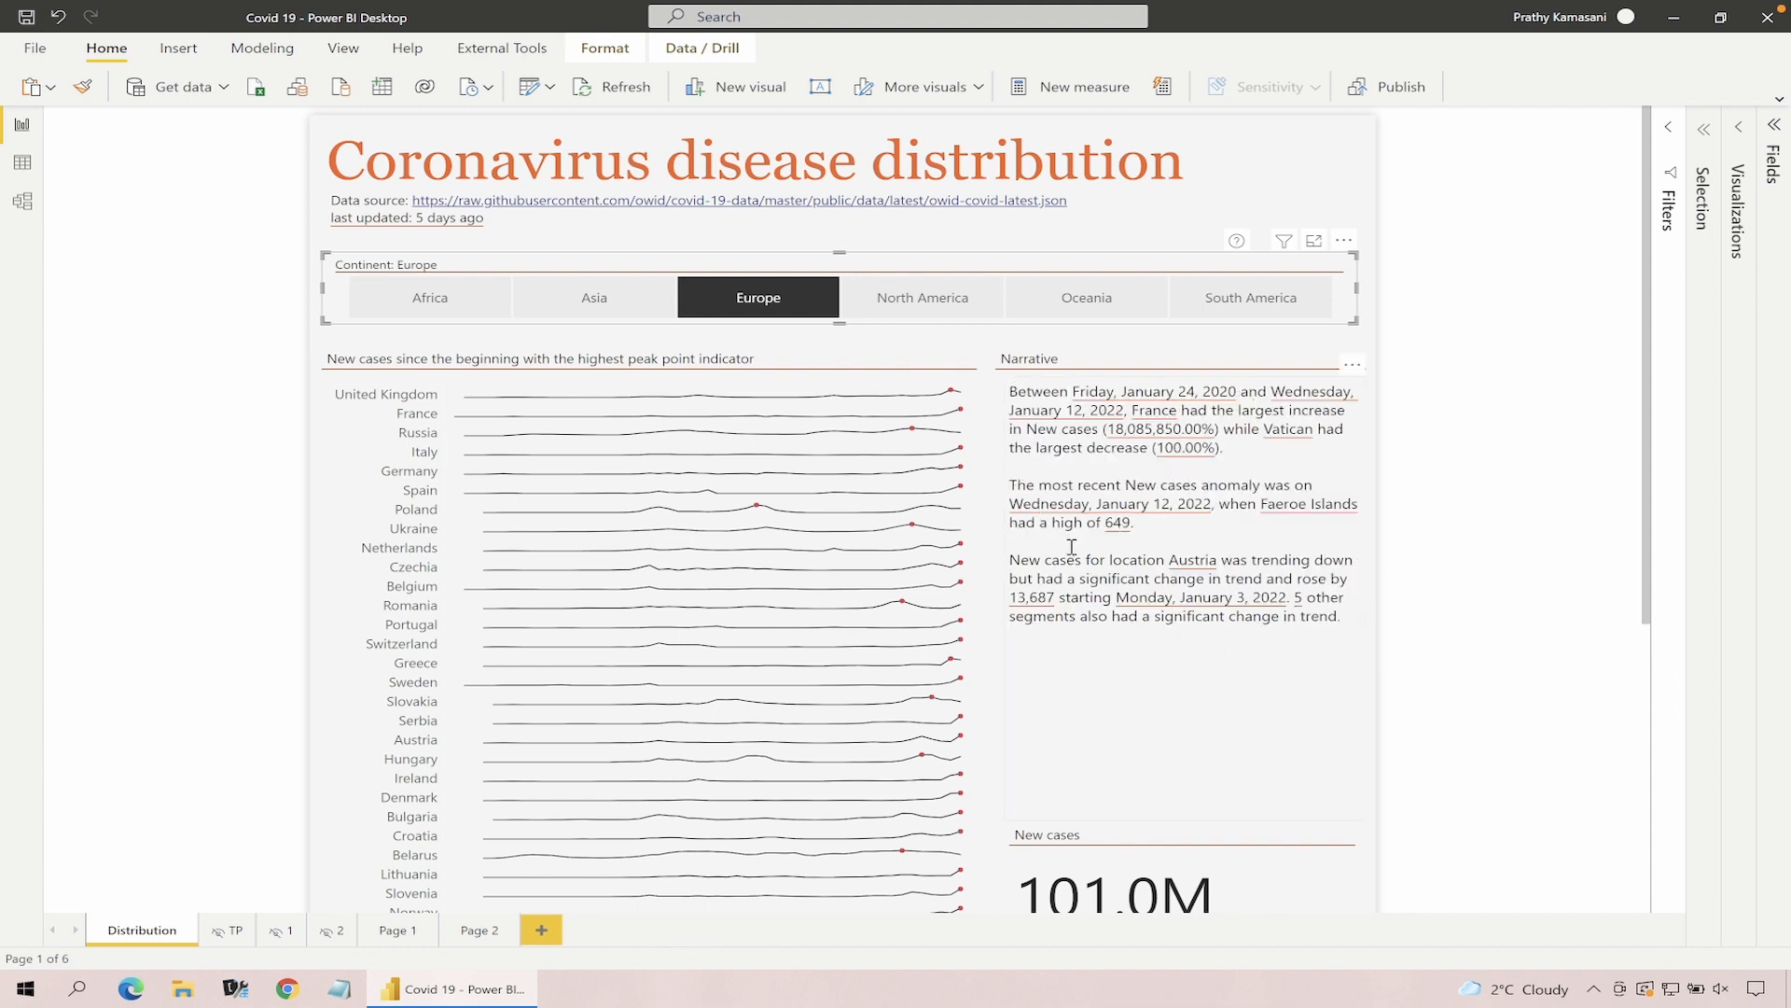
Try to add a Smart narrative visual beside the matrix on Page 2
{"action": "left_click", "coordinate": [479, 931]}
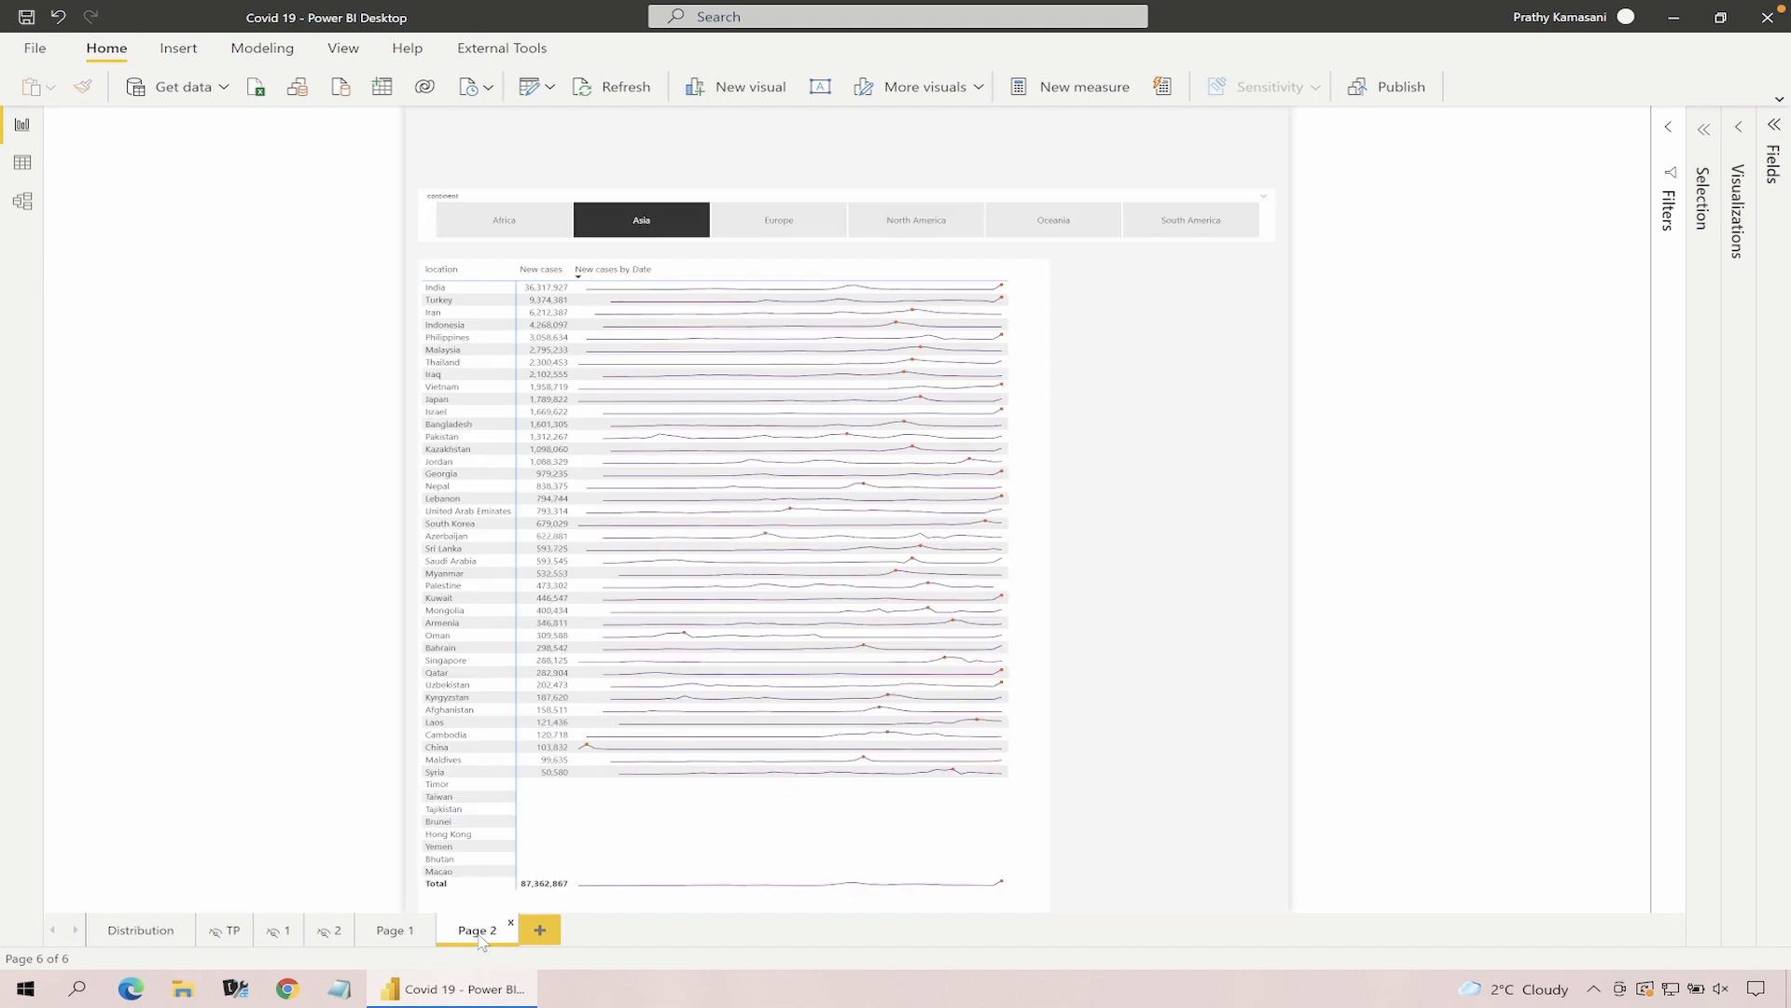
{"action": "left_click", "coordinate": [1741, 129]}
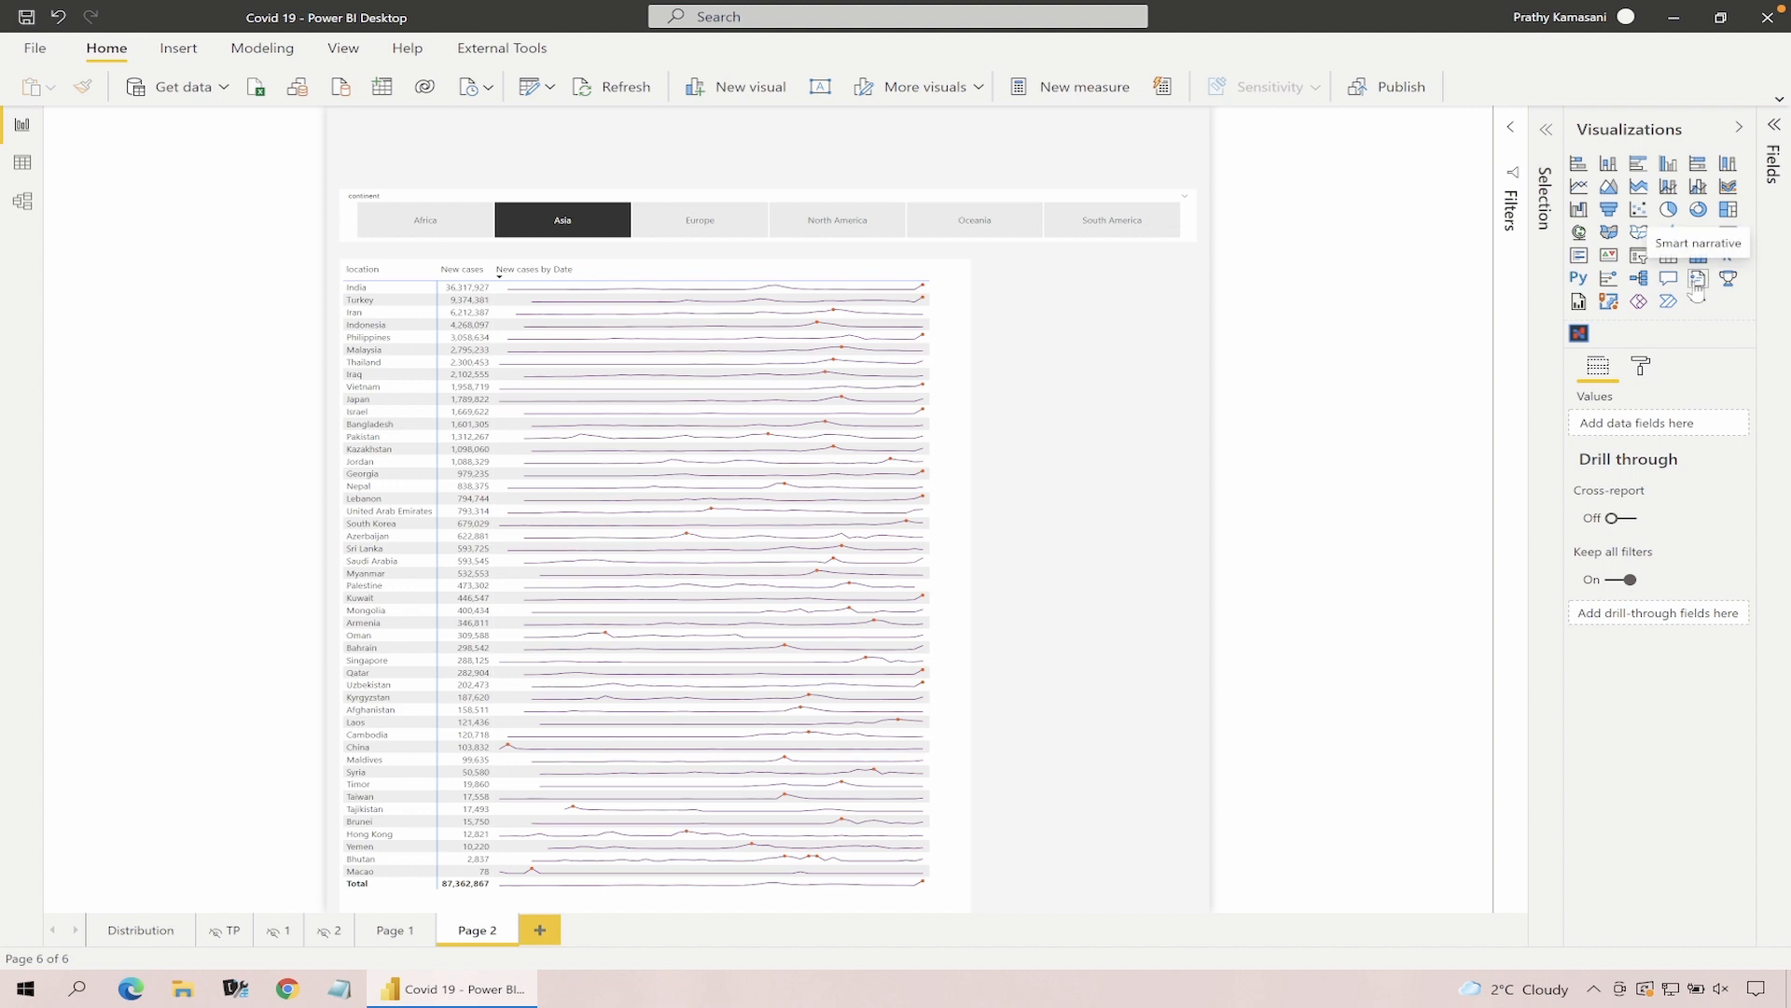
{"action": "left_click", "coordinate": [1696, 285]}
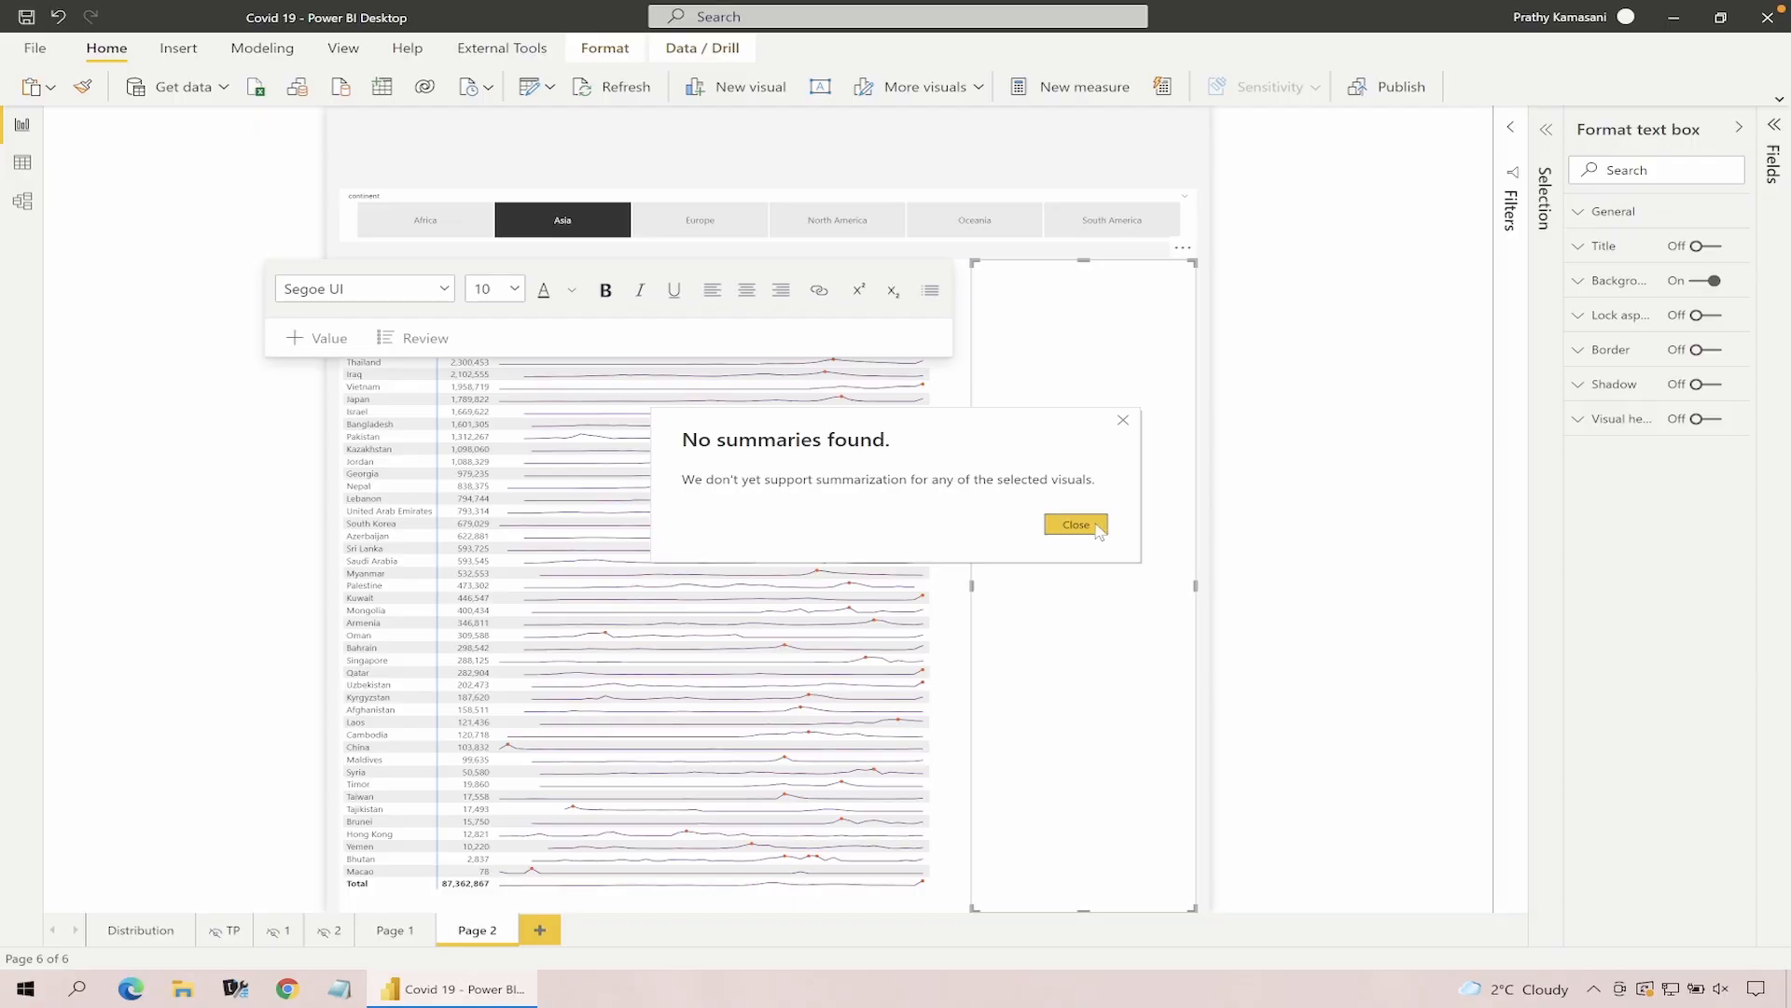
{"action": "left_click", "coordinate": [1097, 524]}
{"action": "left_click", "coordinate": [1241, 287]}
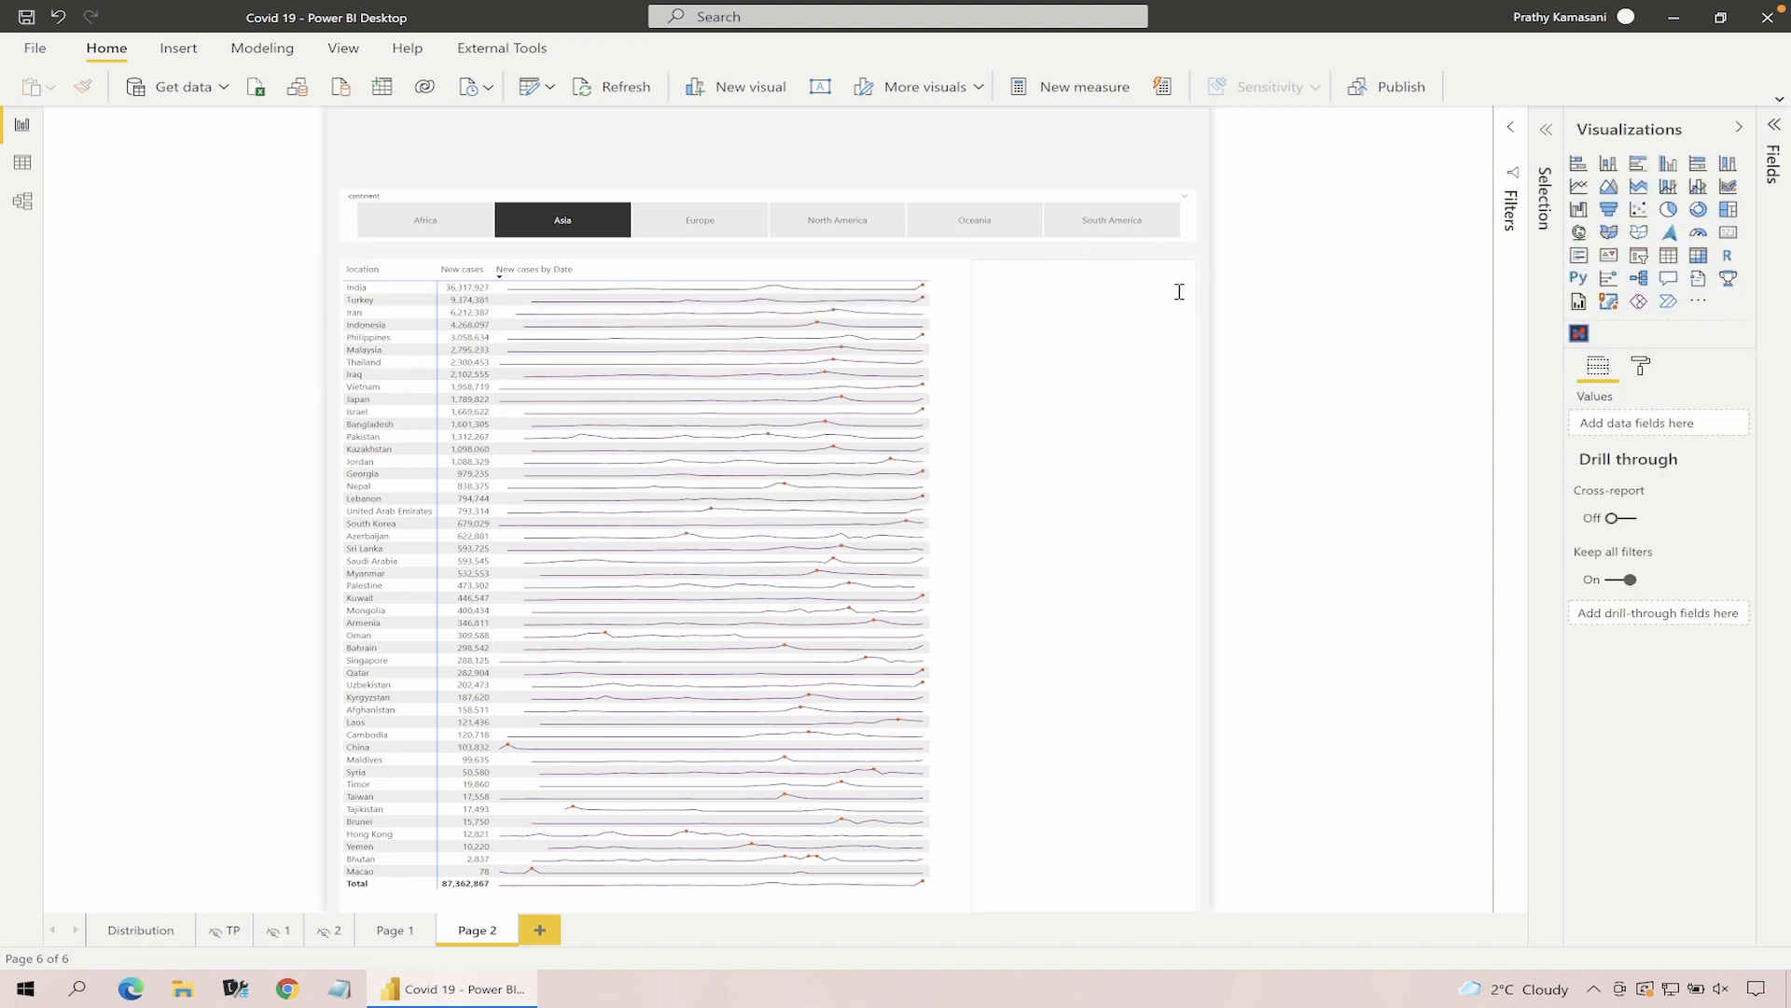
Remove the empty narrative text box from Page 2 and select the matrix
{"action": "left_click", "coordinate": [1179, 299]}
{"action": "left_click", "coordinate": [1183, 250]}
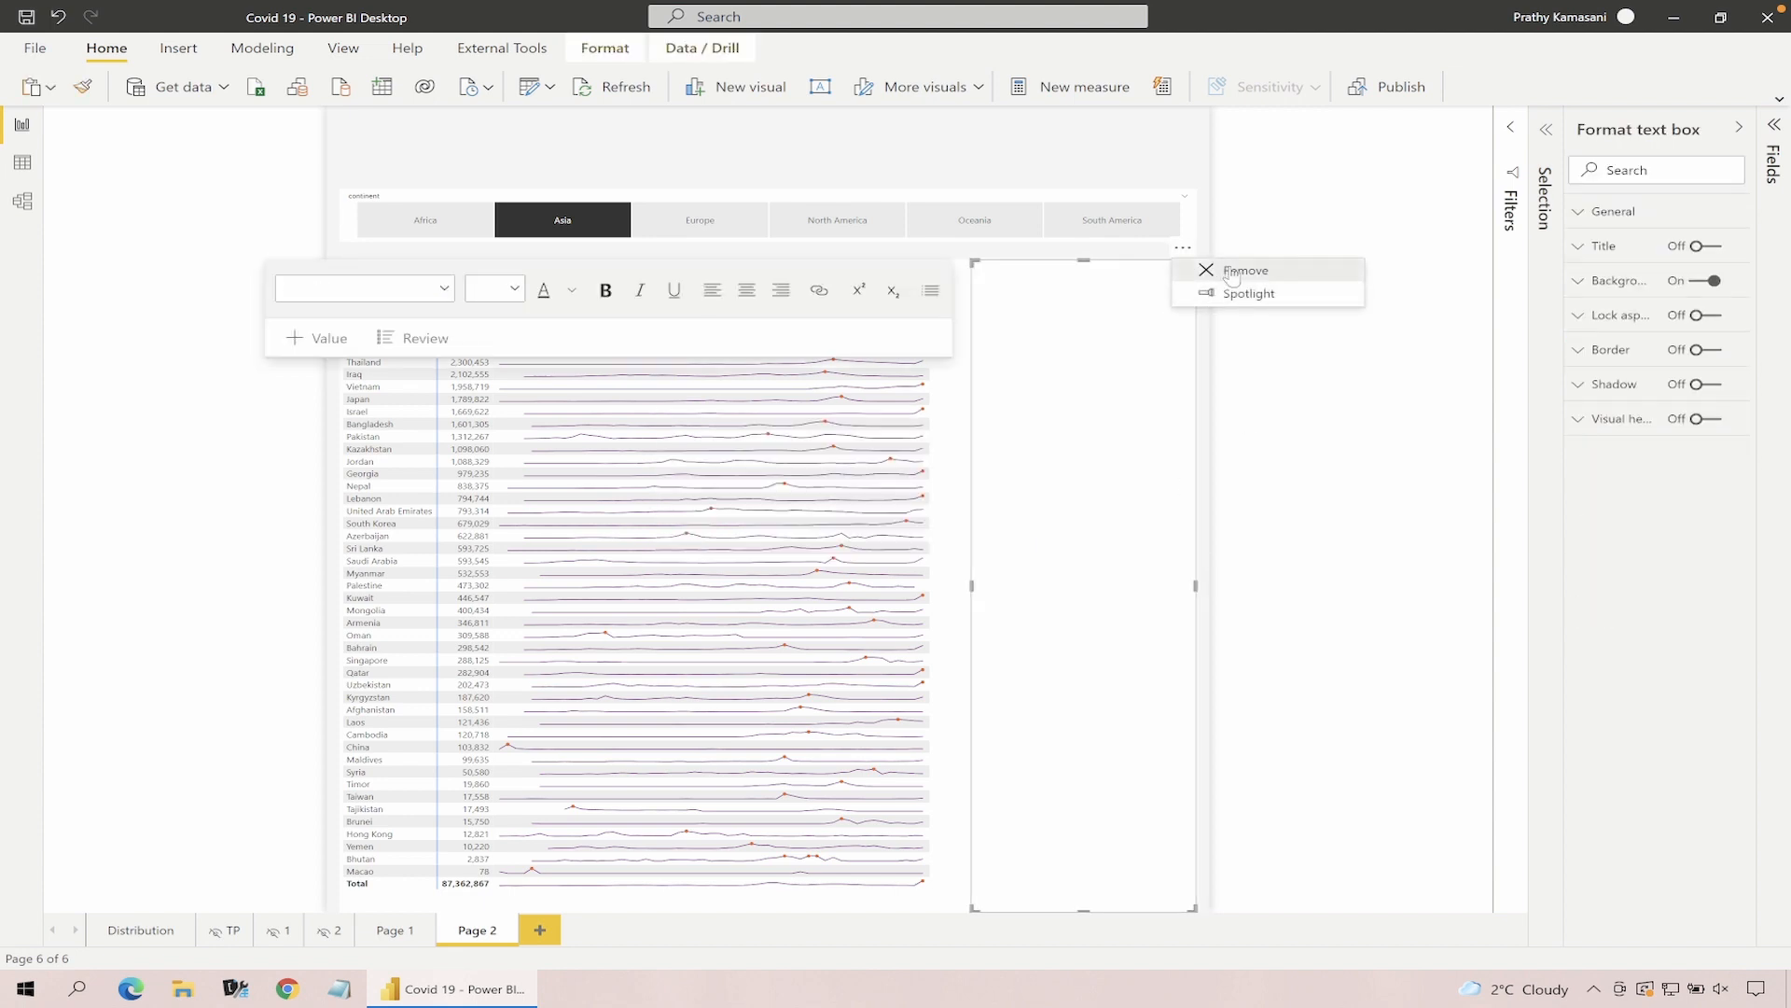
{"action": "left_click", "coordinate": [1232, 271]}
{"action": "left_click", "coordinate": [964, 412]}
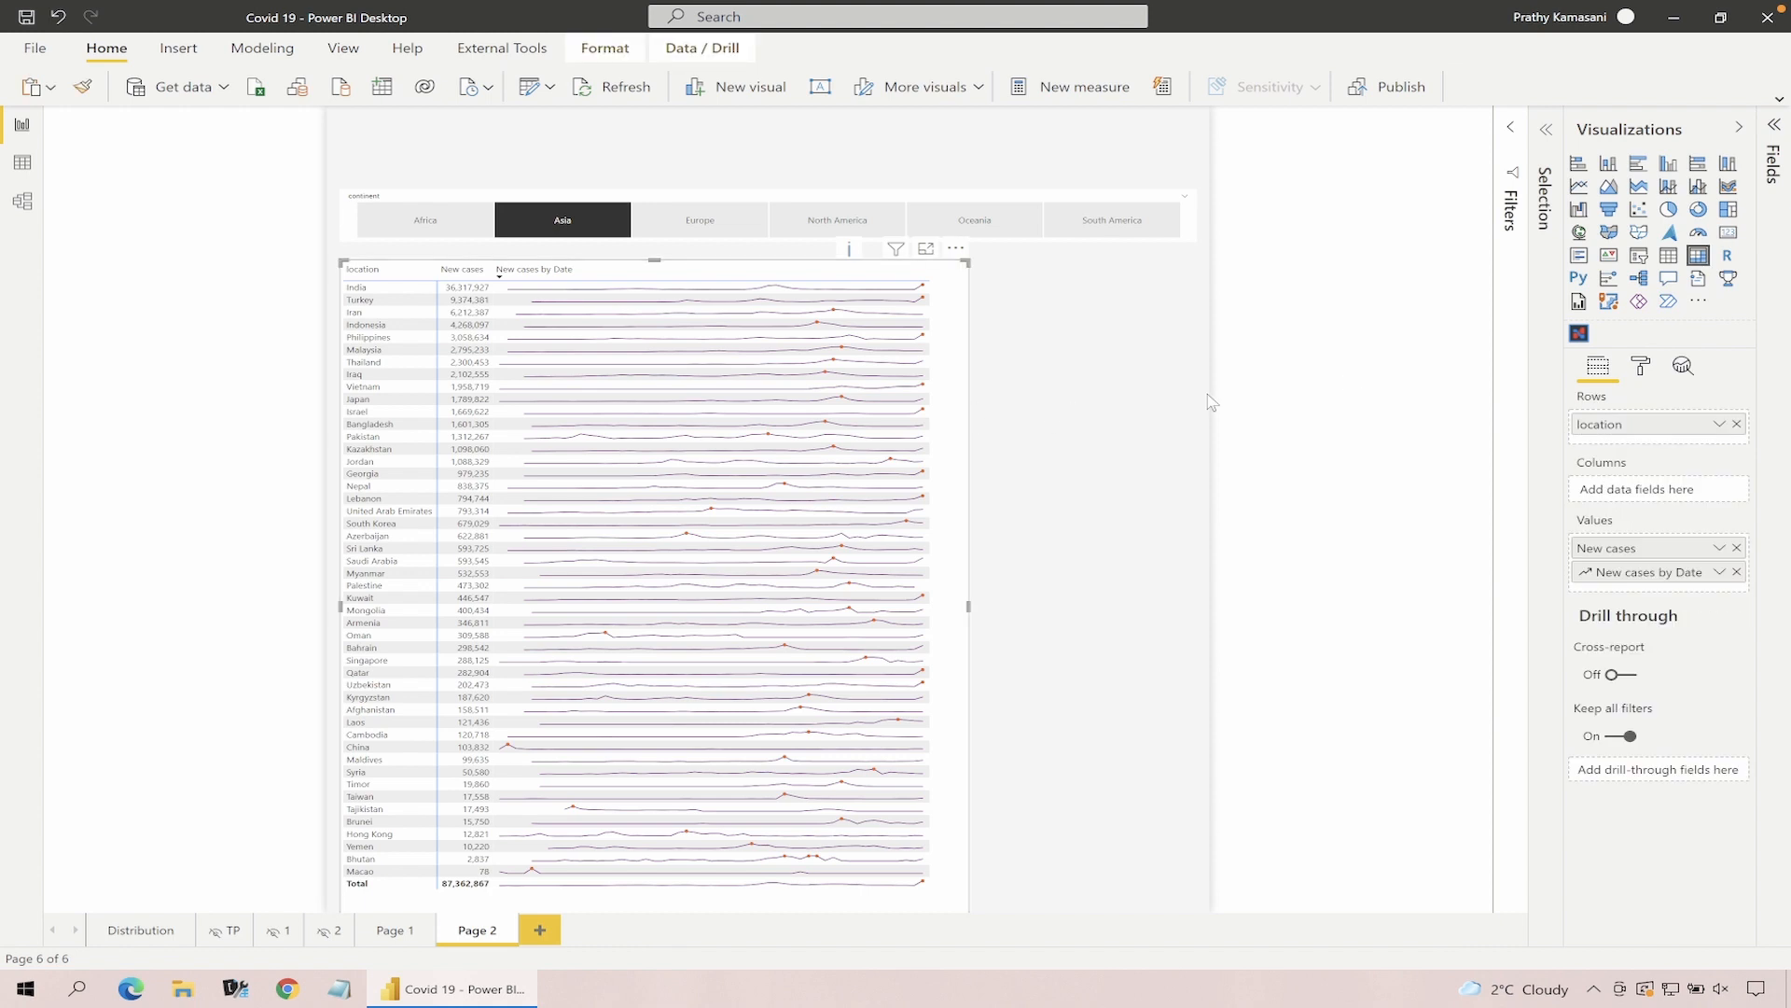
Duplicate the sparkline matrix on Page 2, convert the copy to a stacked bar chart and shorten it to the matrix's upper part
{"action": "left_click", "coordinate": [1387, 372]}
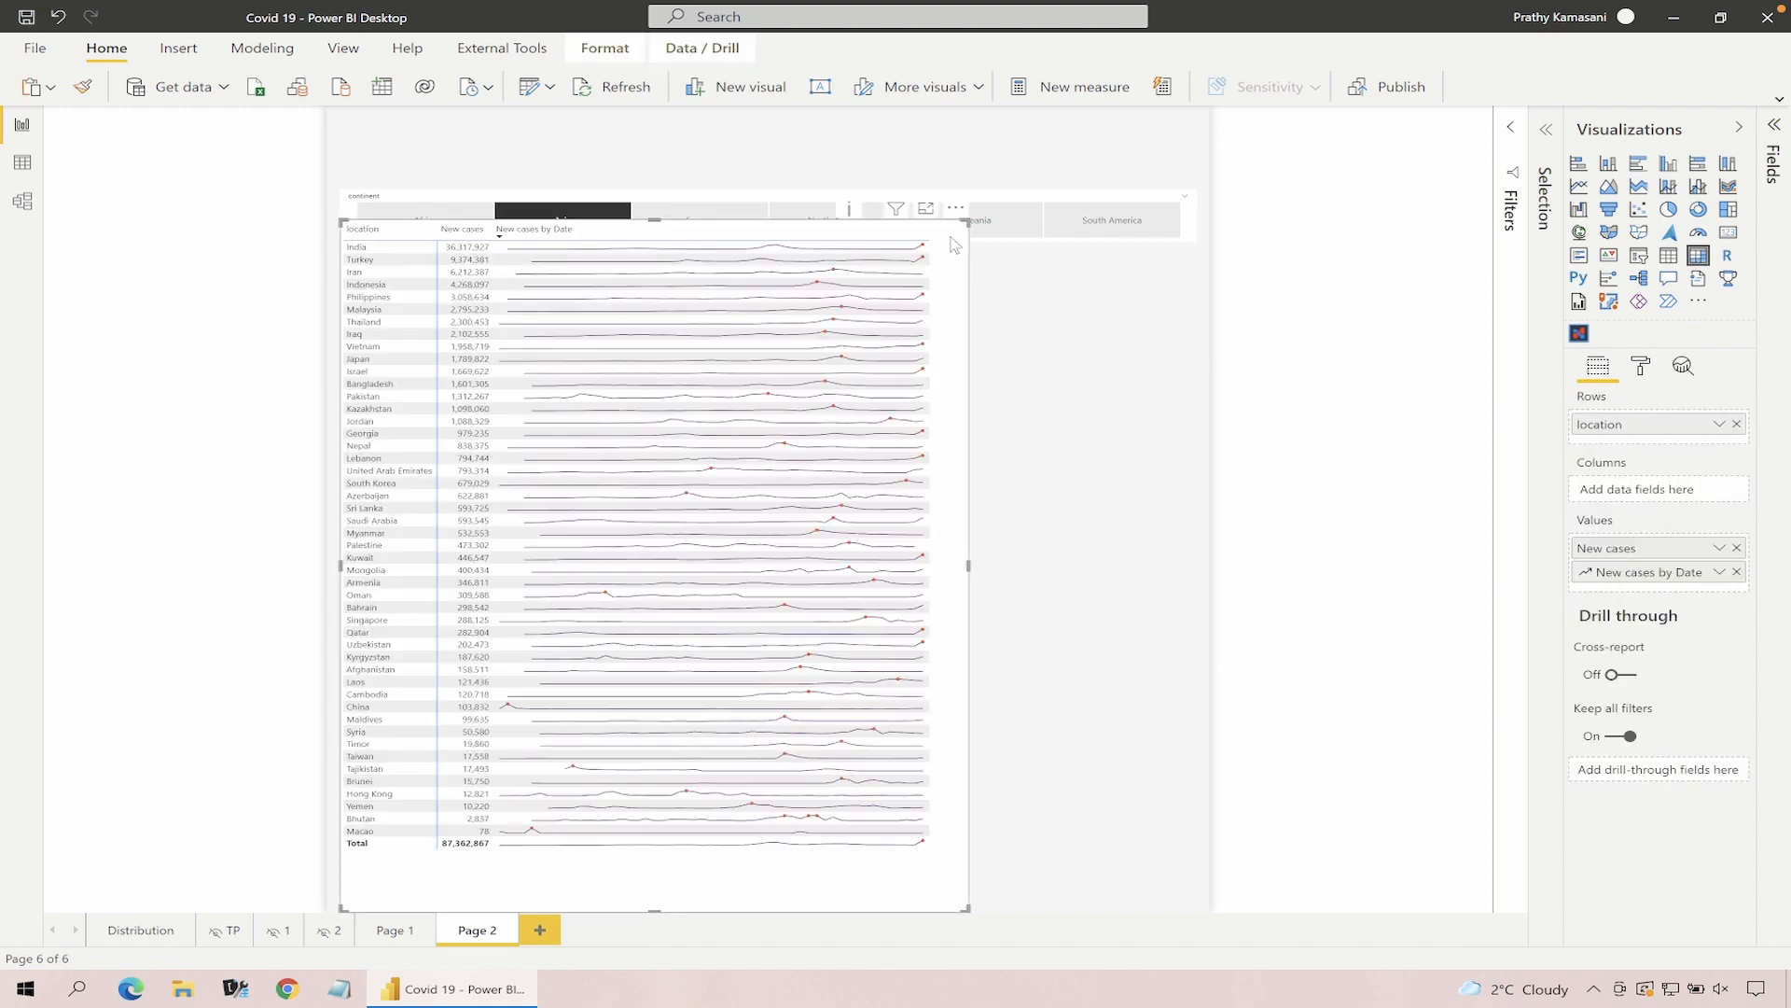
{"action": "left_click", "coordinate": [1579, 163]}
{"action": "mouse_move", "coordinate": [896, 209]}
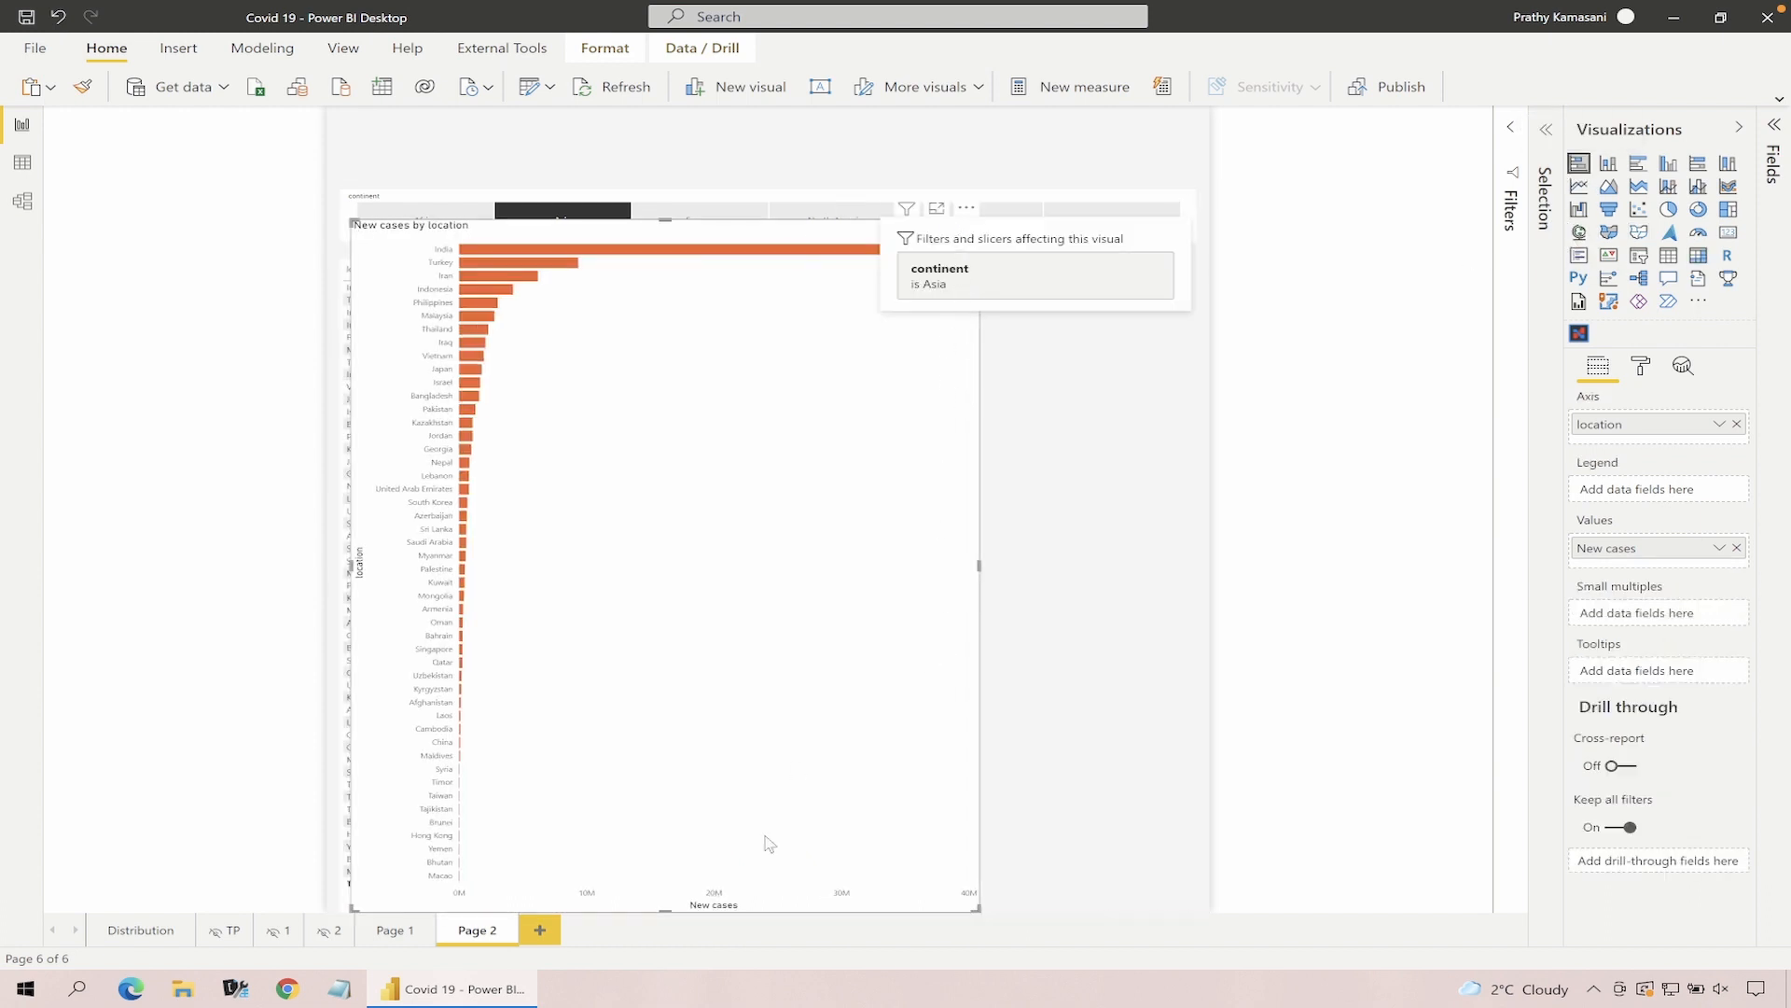
{"action": "left_click_drag", "start_coordinate": [803, 911], "coordinate": [812, 485]}
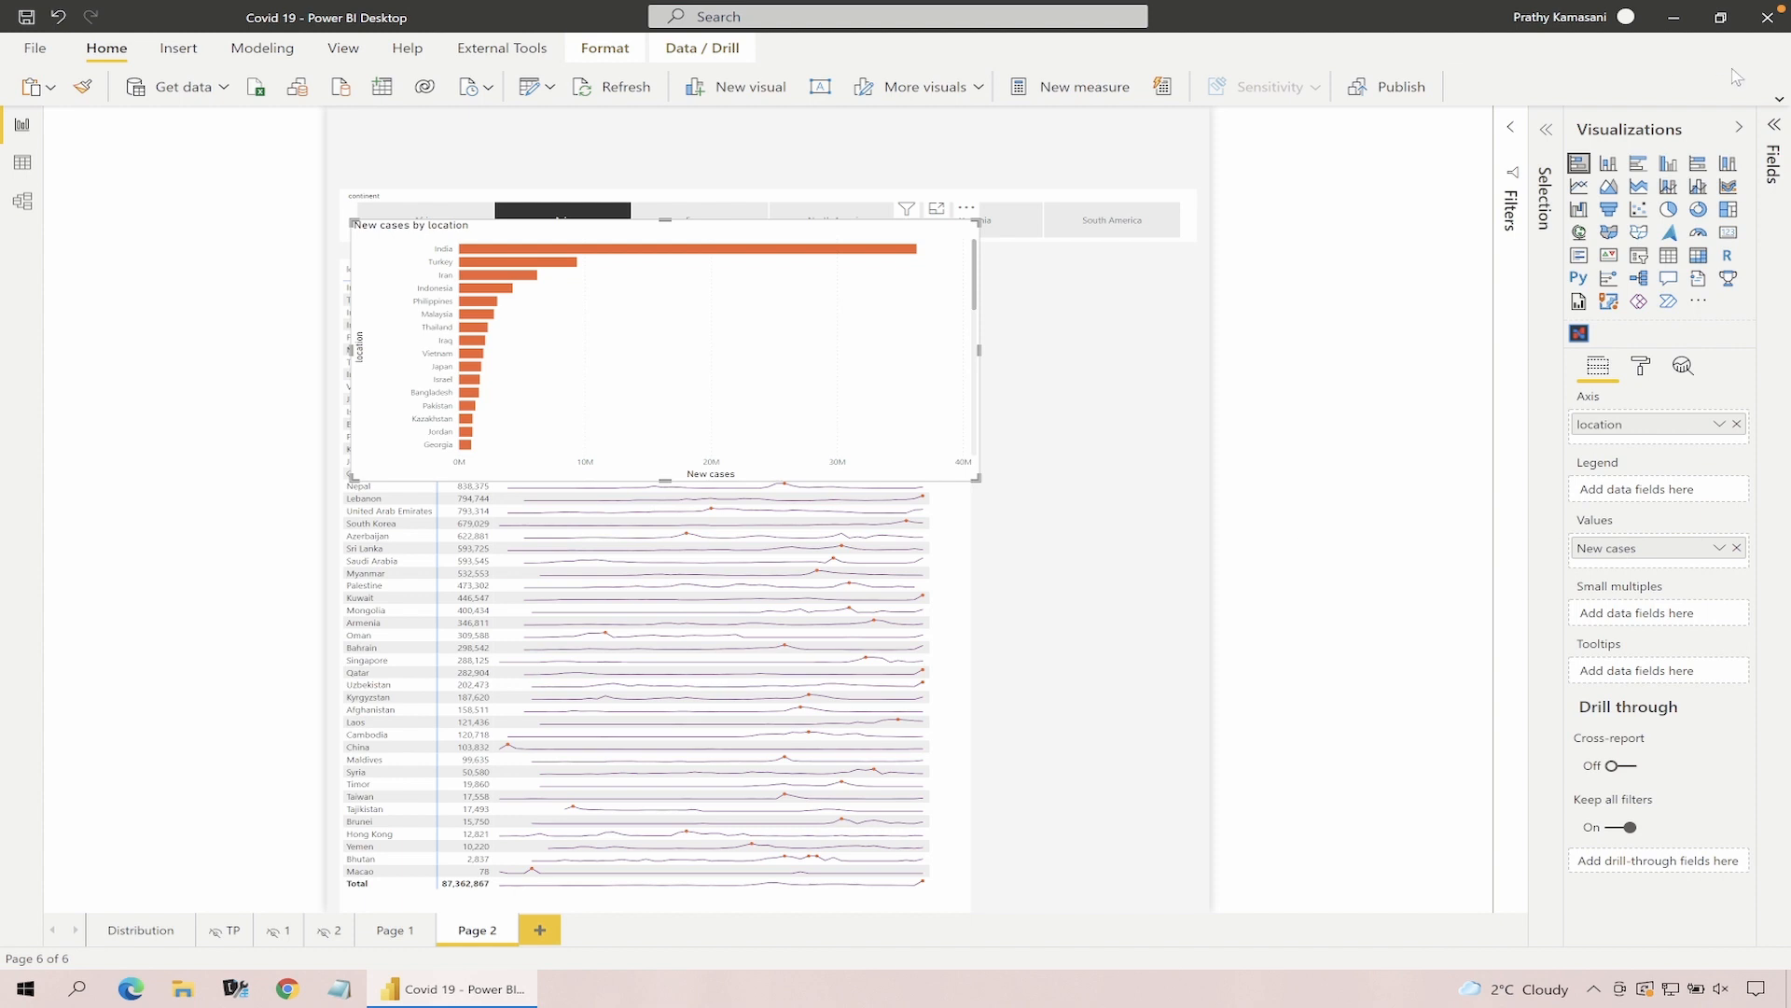
Set the bar chart's axis to Date from the Dates table, with location as the legend
{"action": "left_click", "coordinate": [1773, 140]}
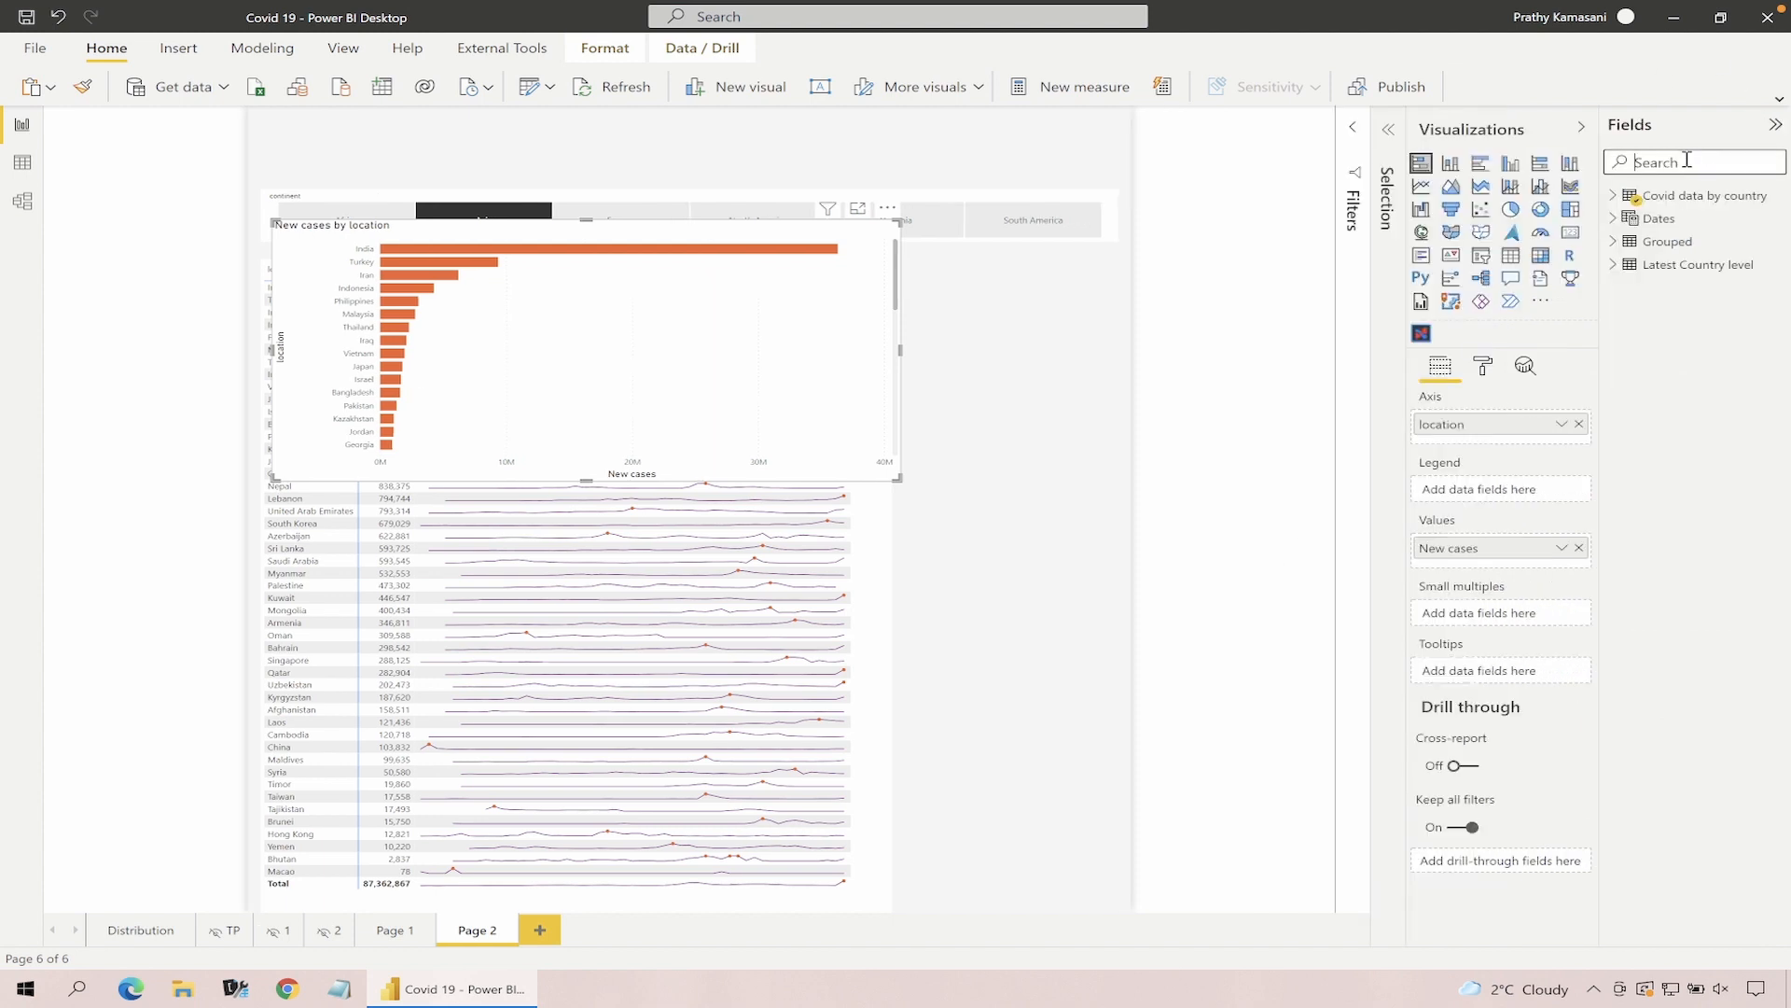
{"action": "left_click", "coordinate": [1656, 218]}
{"action": "left_click_drag", "start_coordinate": [1677, 244], "coordinate": [1497, 512]}
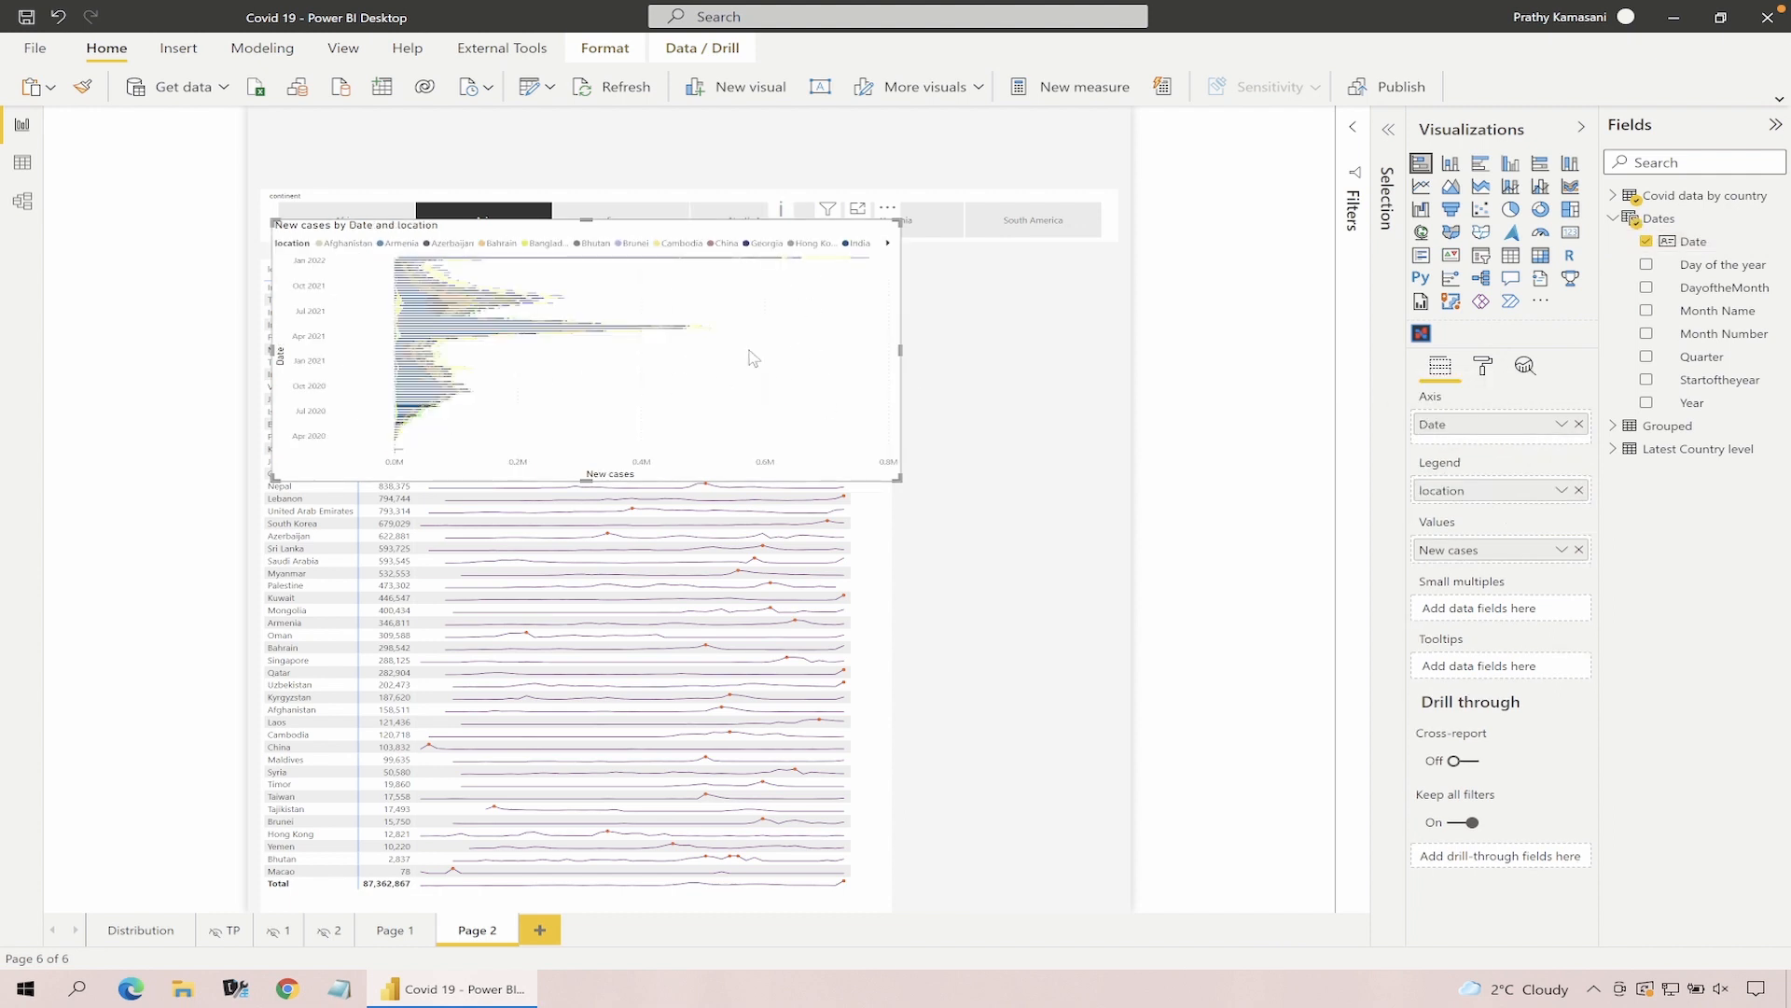
Add a Smart narrative visual for the page beside the bar chart, under the continent slicer
{"action": "left_click", "coordinate": [1228, 364]}
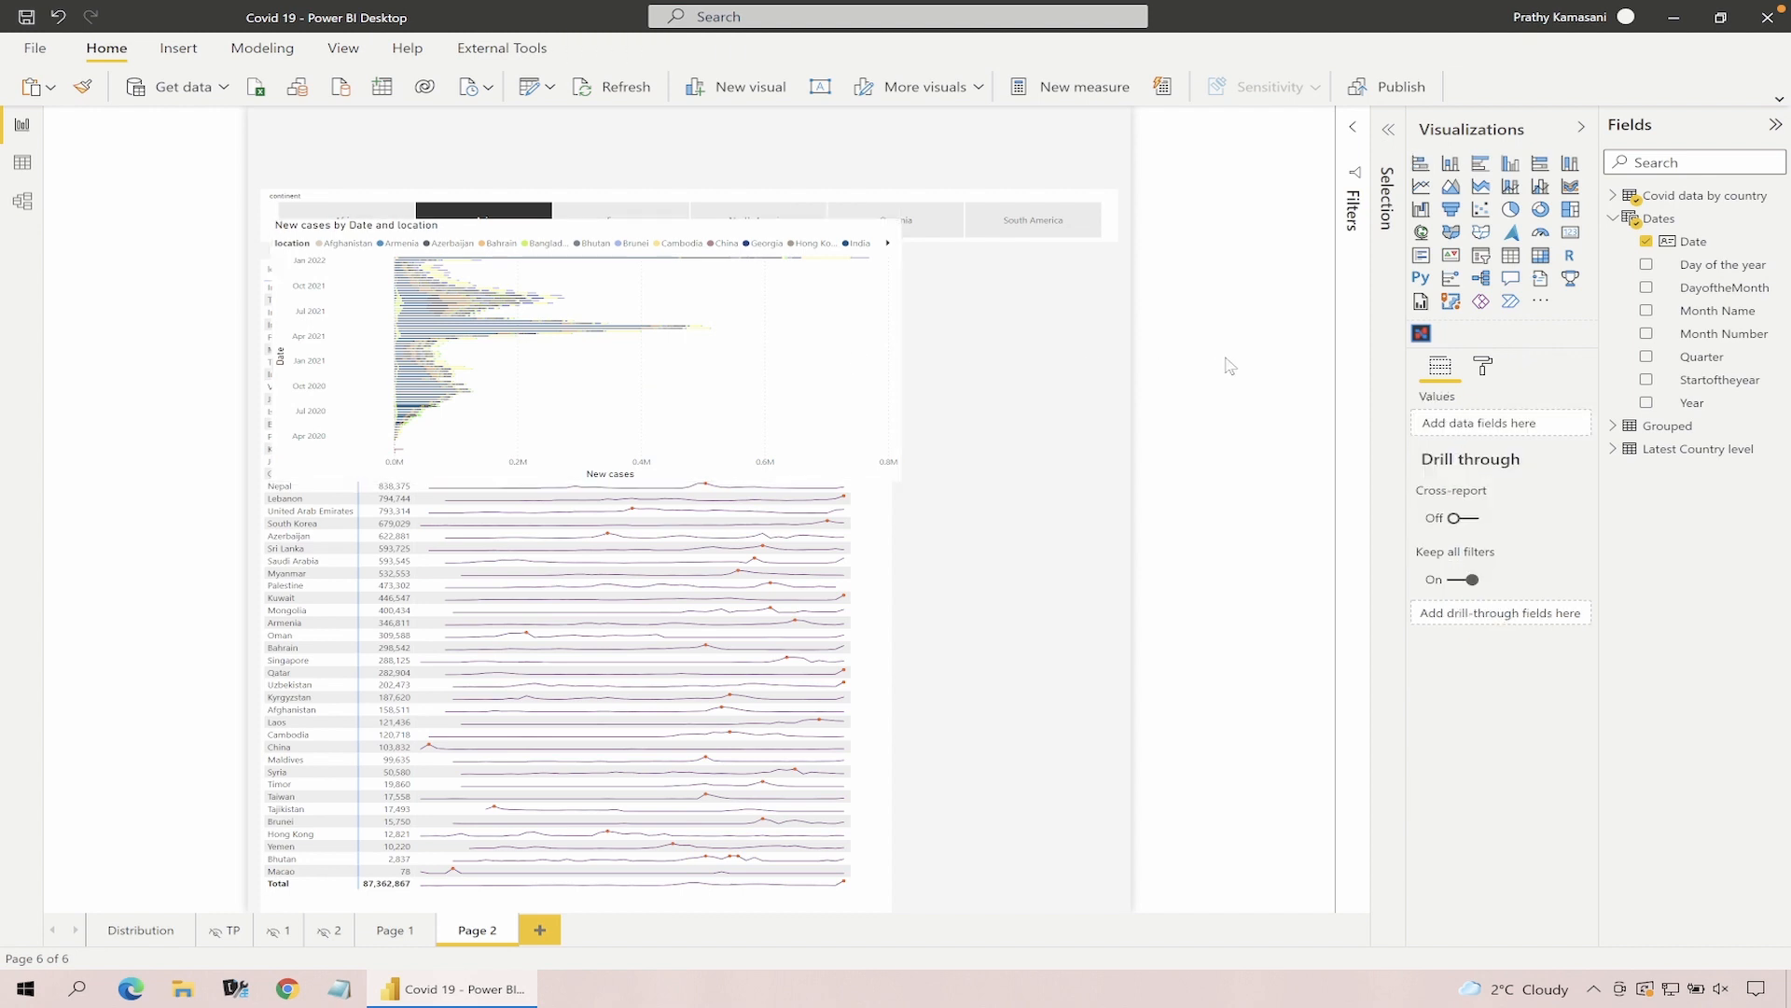
{"action": "left_click", "coordinate": [1539, 279]}
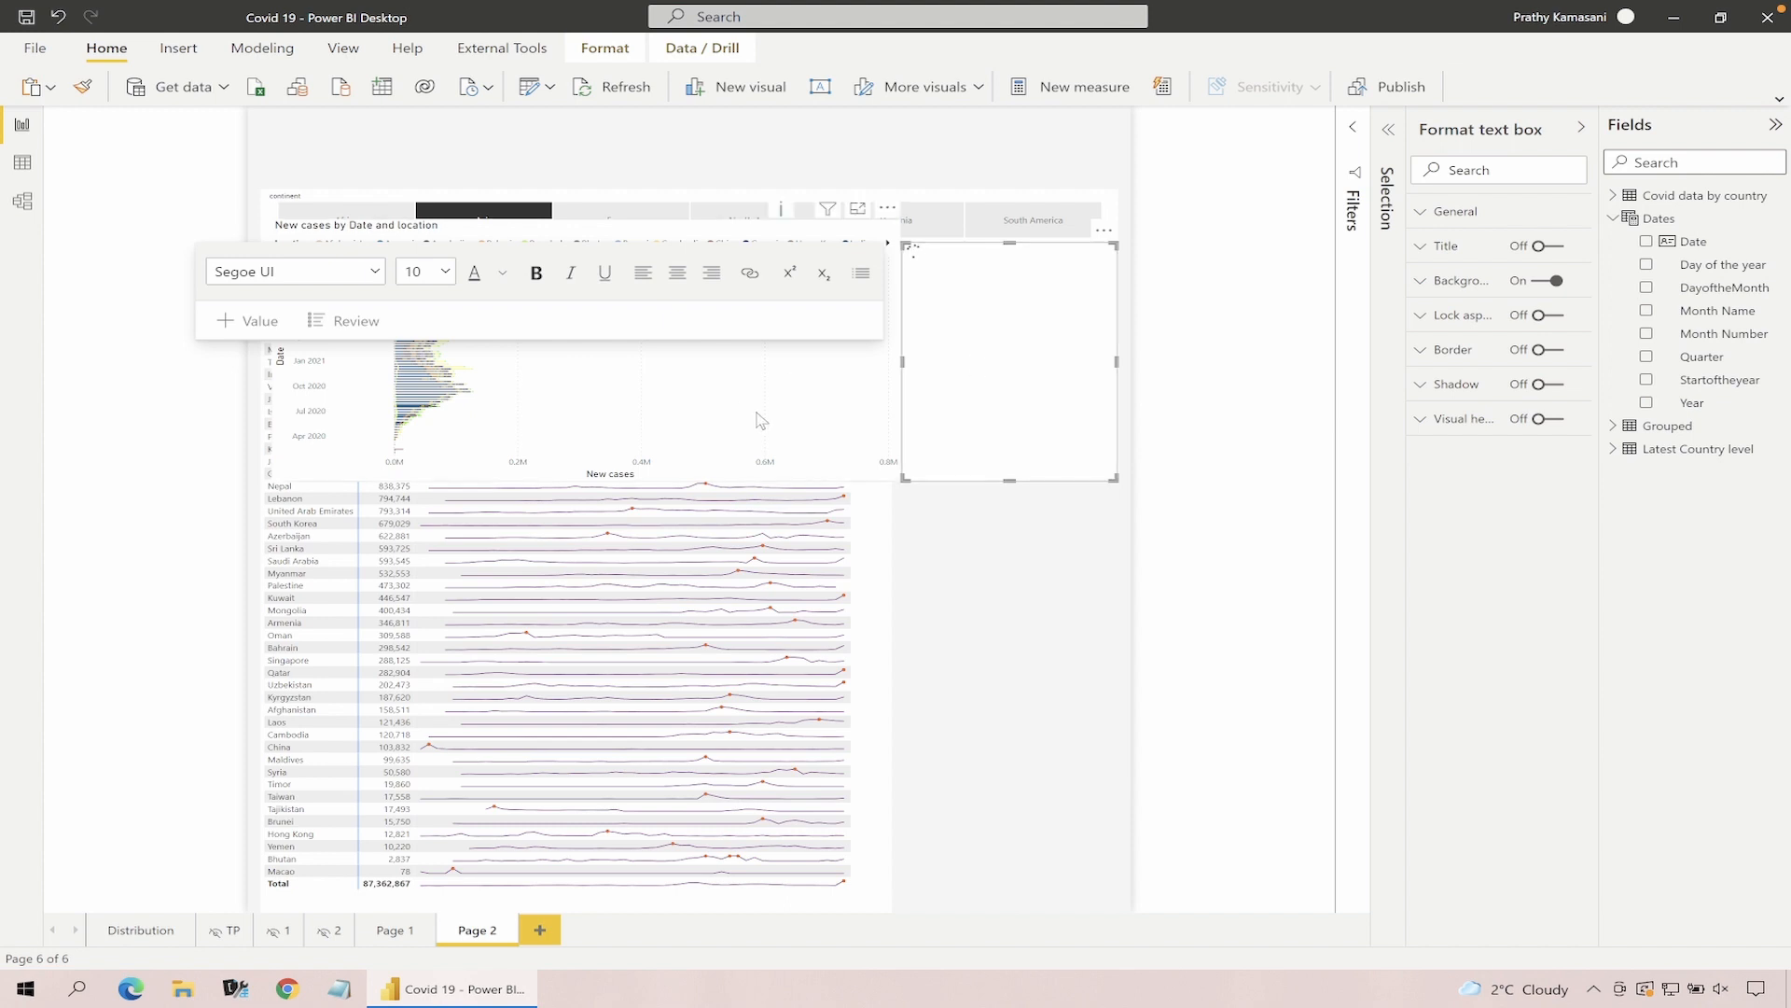
{"action": "left_click", "coordinate": [810, 456]}
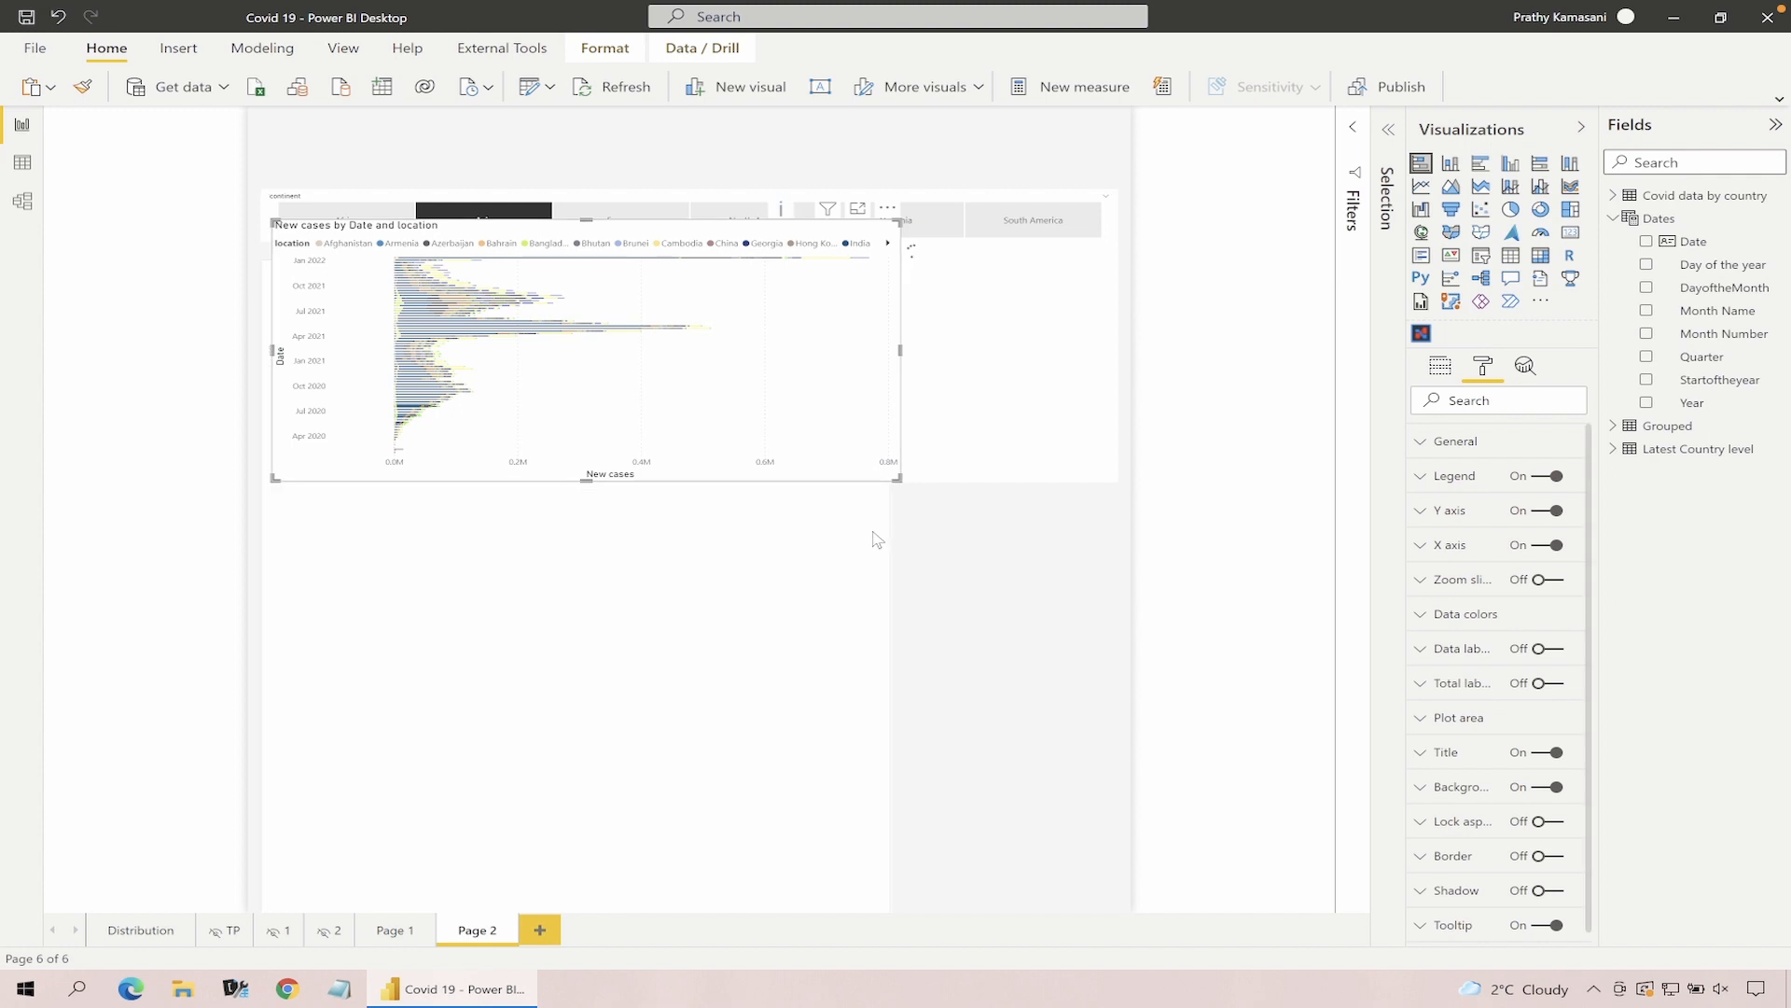
{"action": "left_click", "coordinate": [877, 539]}
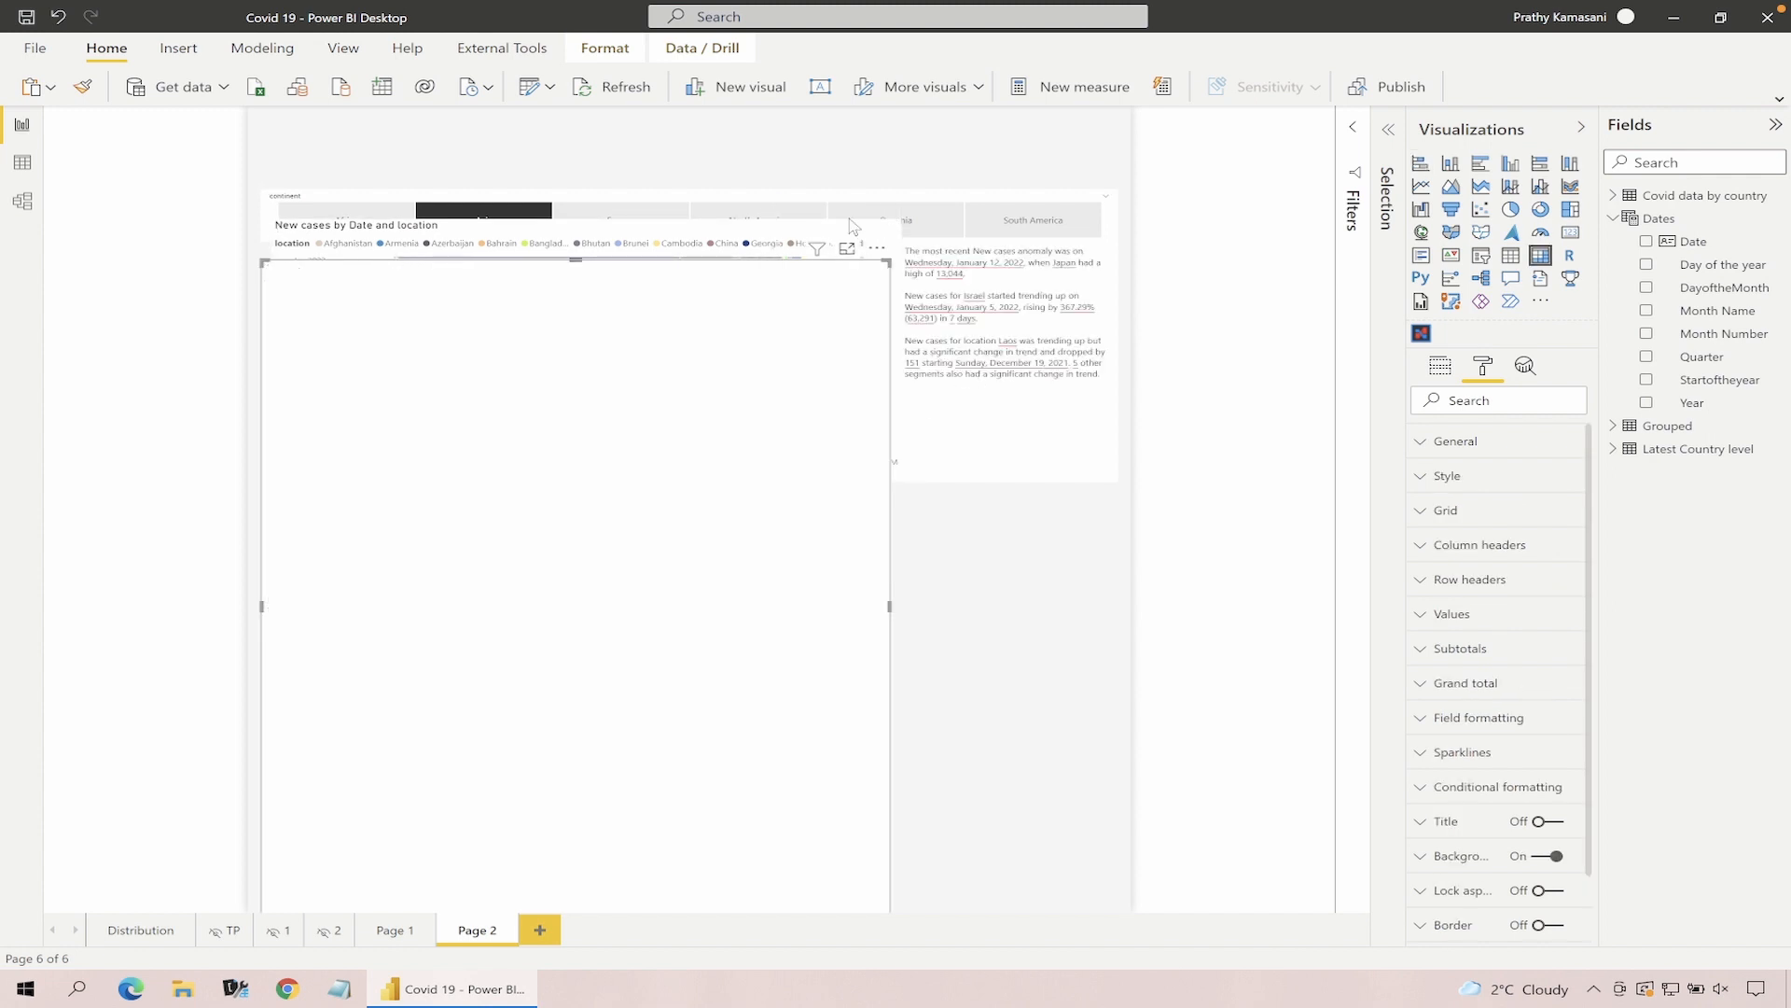
Remove the bar chart covering the matrix on Page 2
{"action": "left_click", "coordinate": [739, 232]}
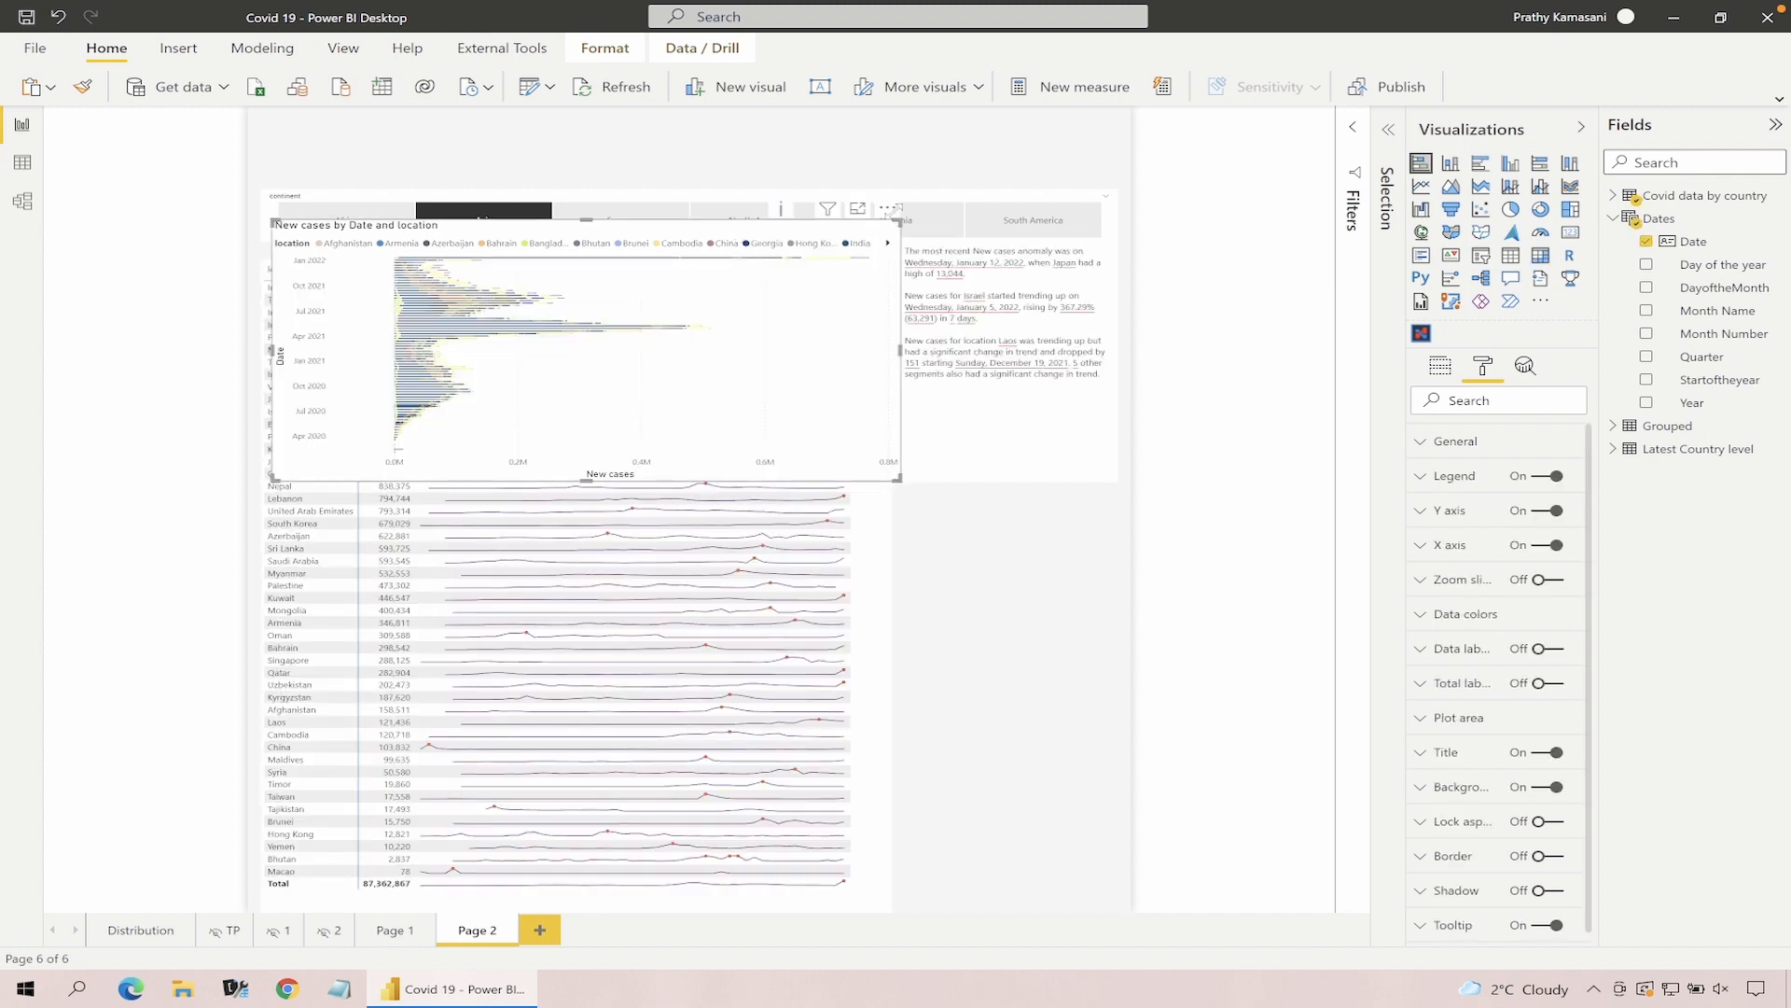
{"action": "left_click", "coordinate": [887, 208]}
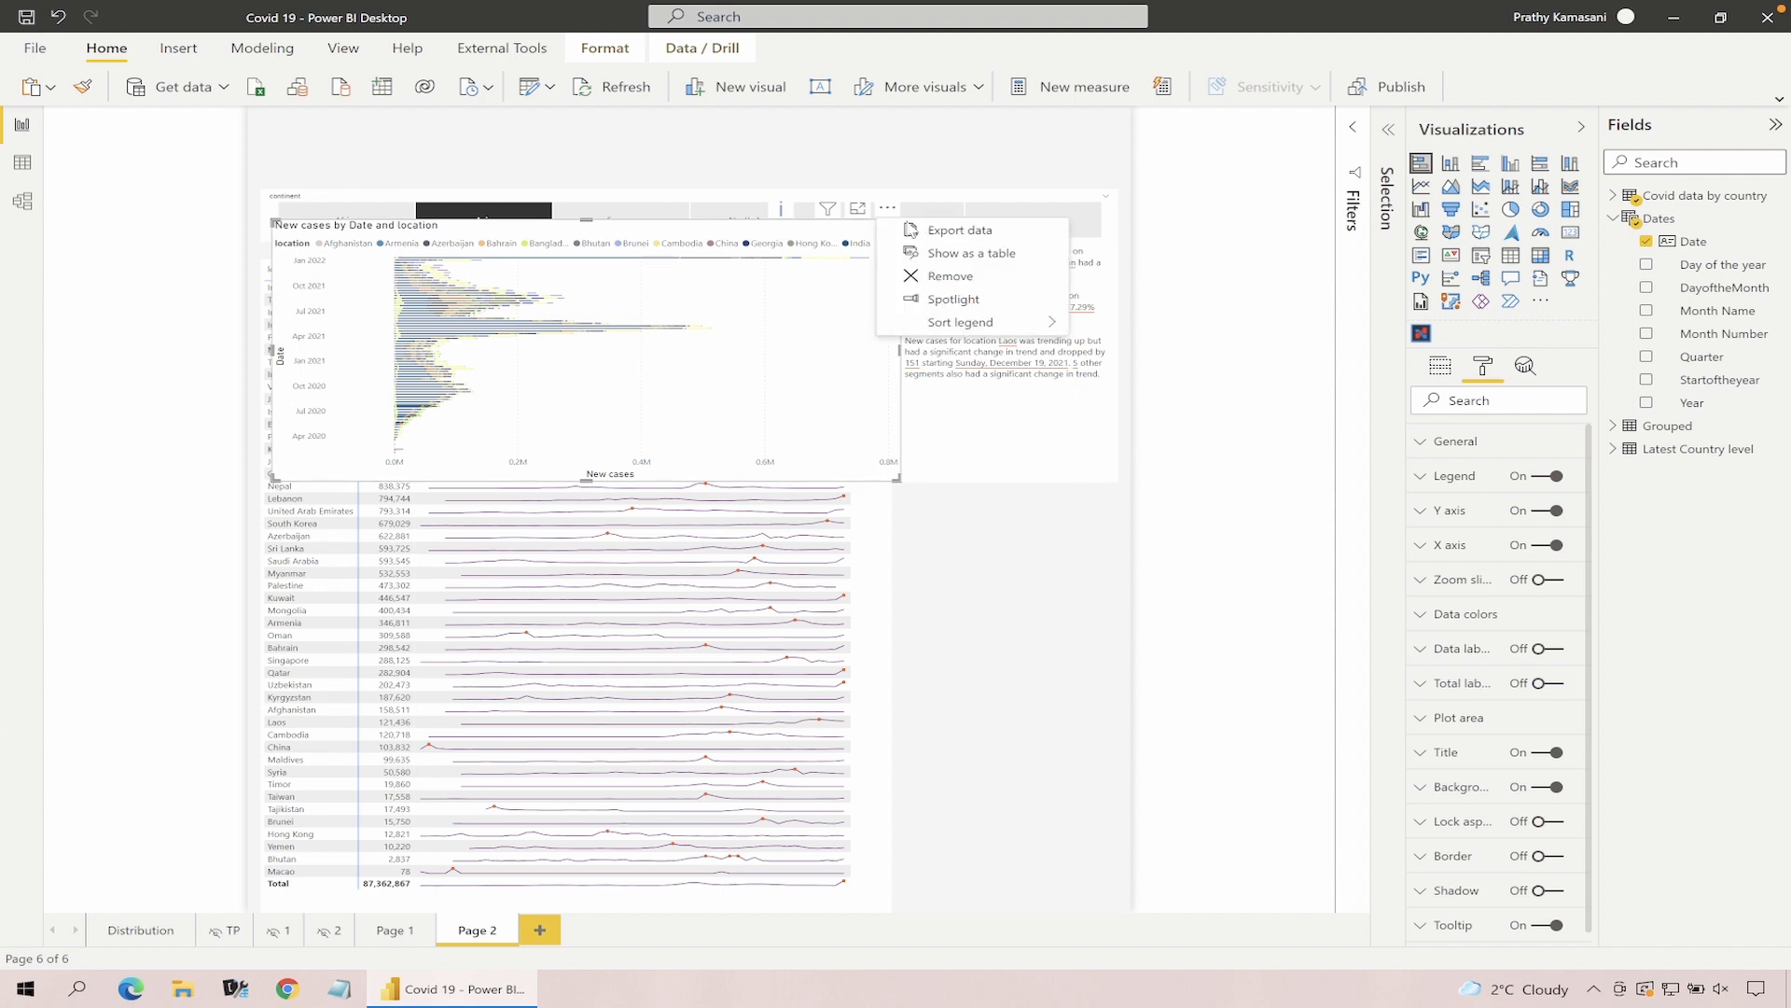
{"action": "left_click", "coordinate": [949, 277]}
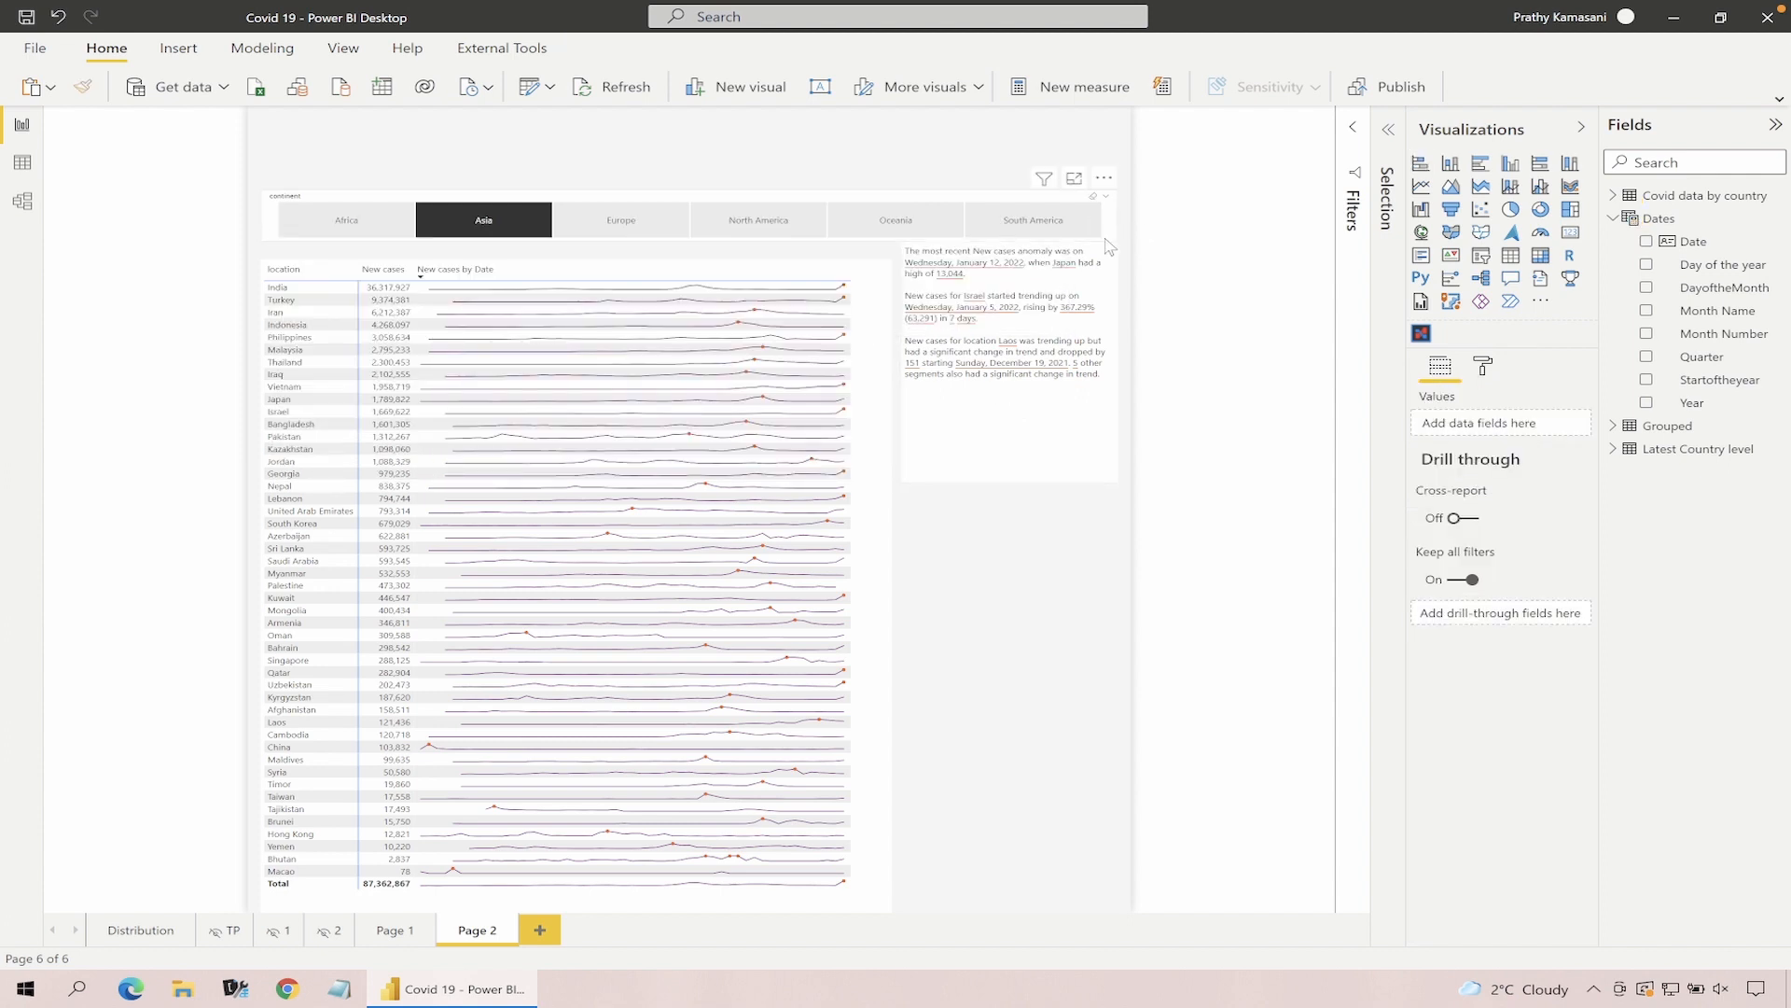
Align the narrative's upper edge with the matrix and filter the page to Europe
{"action": "mouse_move", "coordinate": [1107, 241]}
{"action": "left_mouse_down"}
{"action": "mouse_move", "coordinate": [1111, 269]}
{"action": "mouse_move", "coordinate": [1113, 251]}
{"action": "left_mouse_up"}
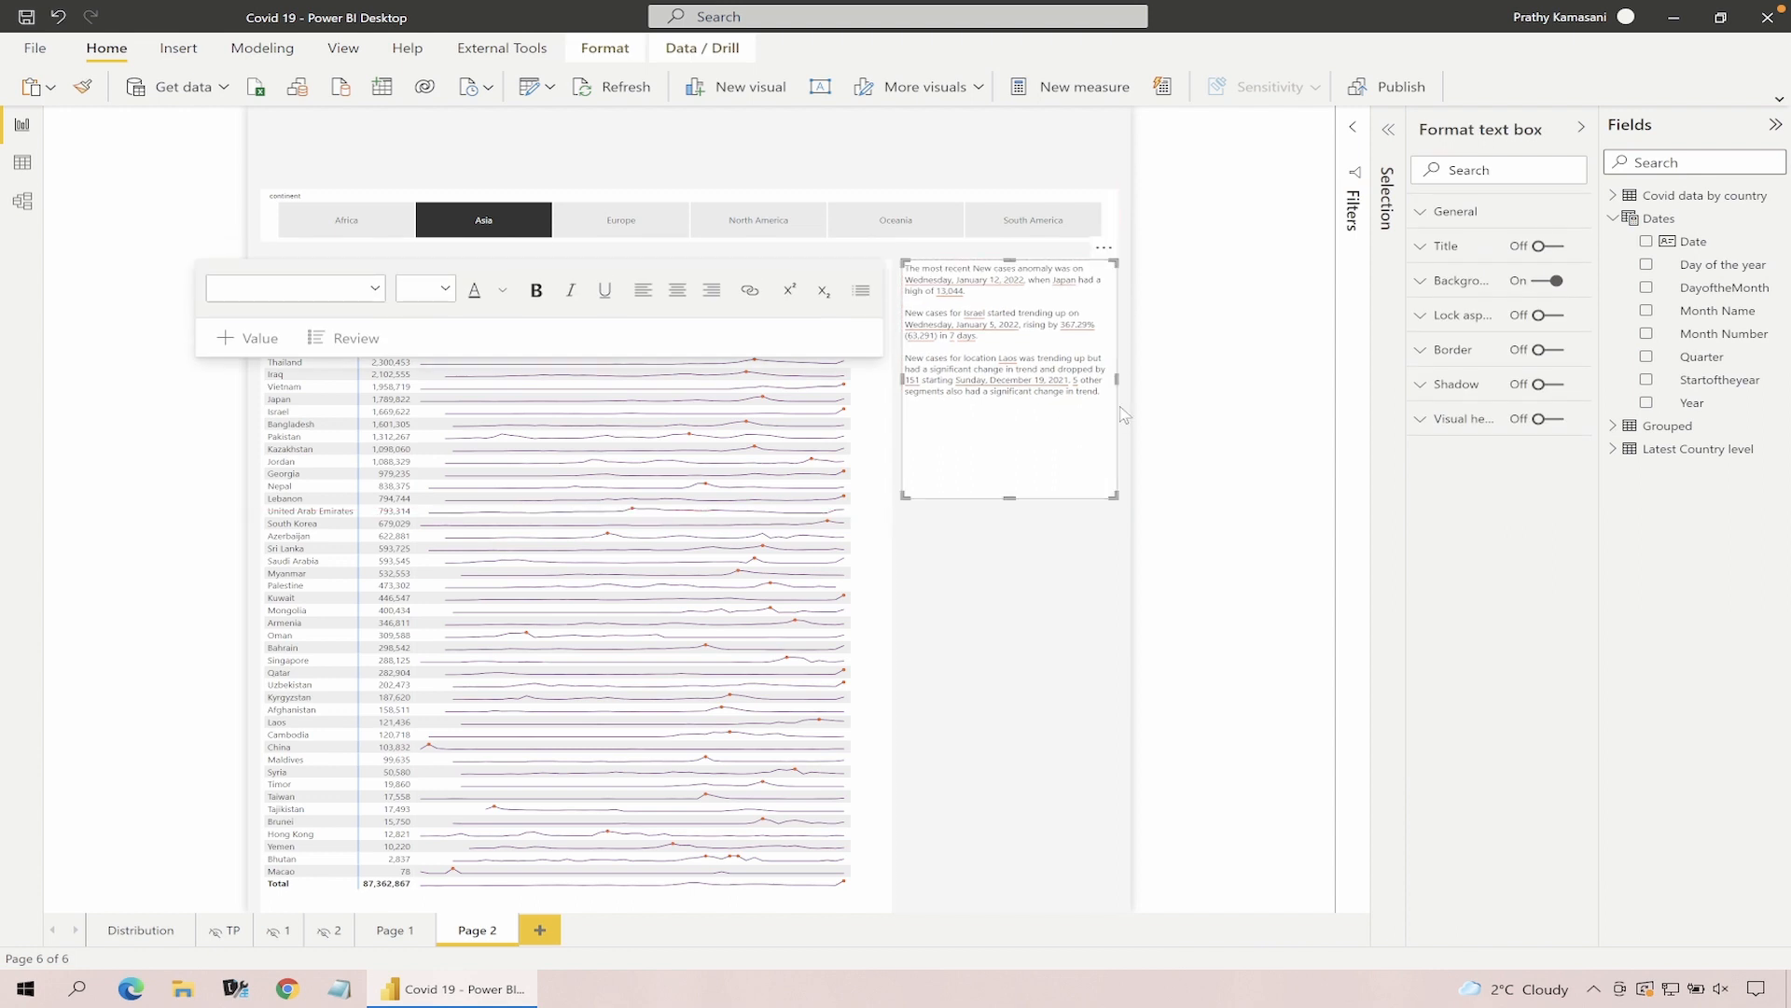
{"action": "left_click", "coordinate": [1149, 388]}
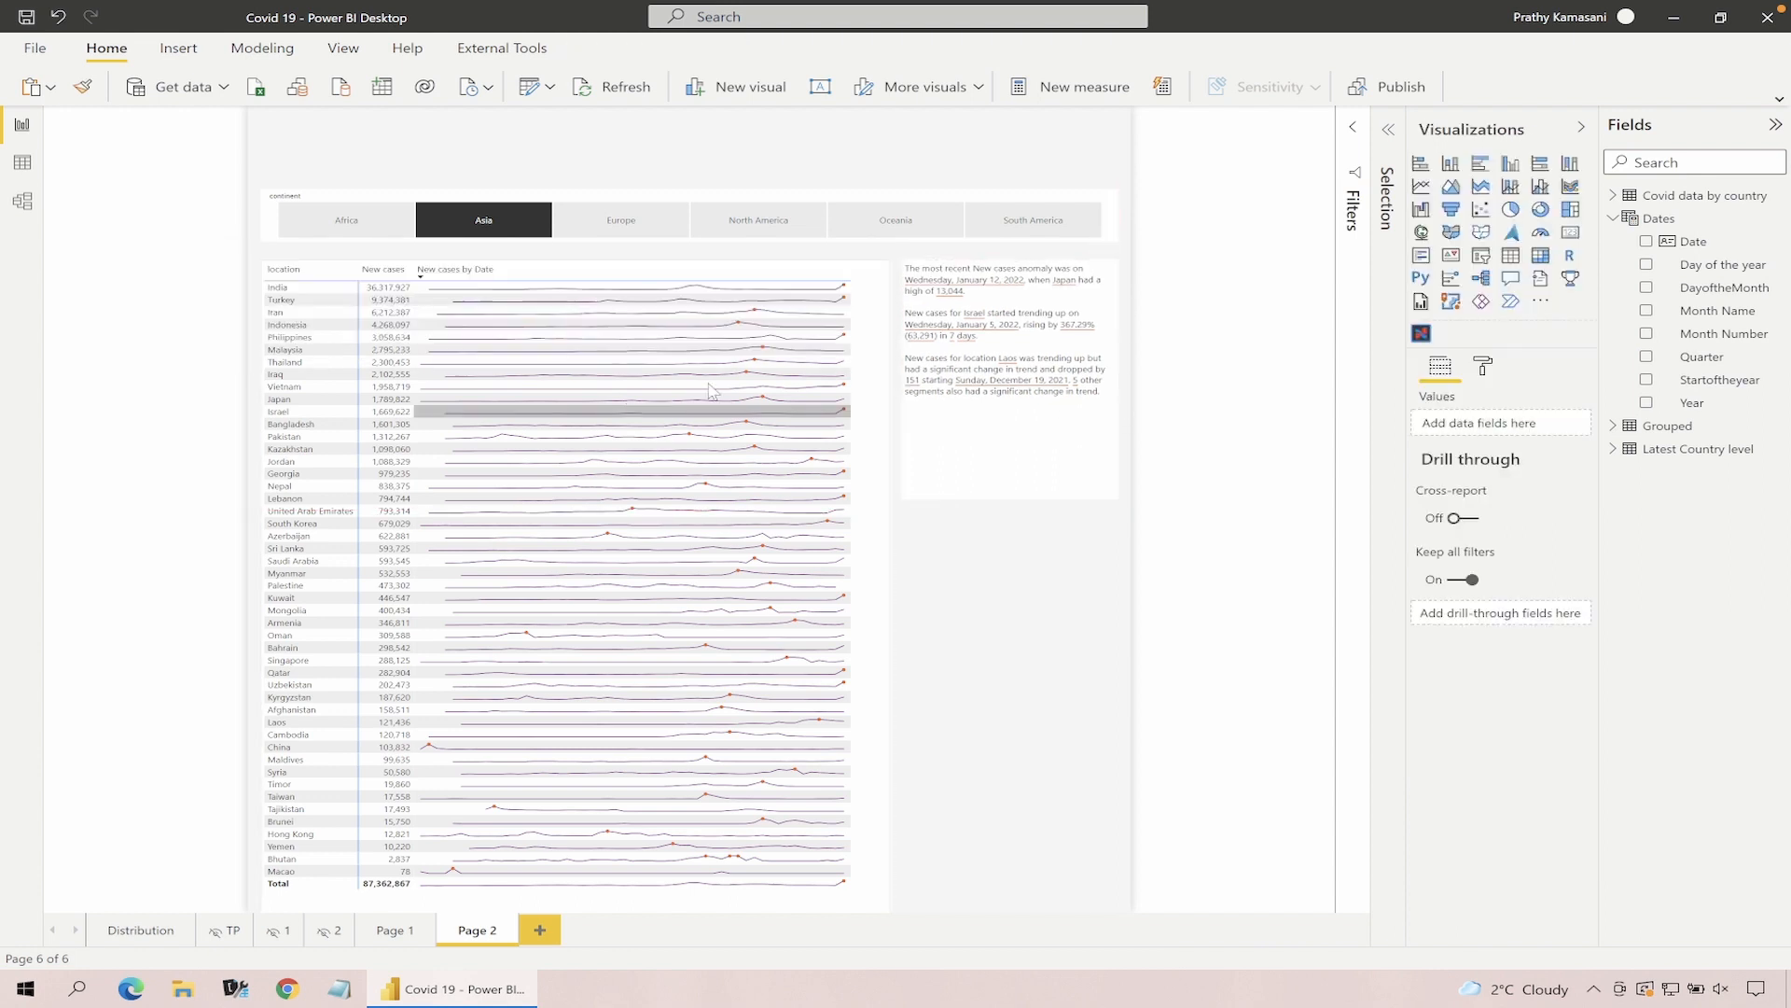
{"action": "left_click", "coordinate": [632, 230]}
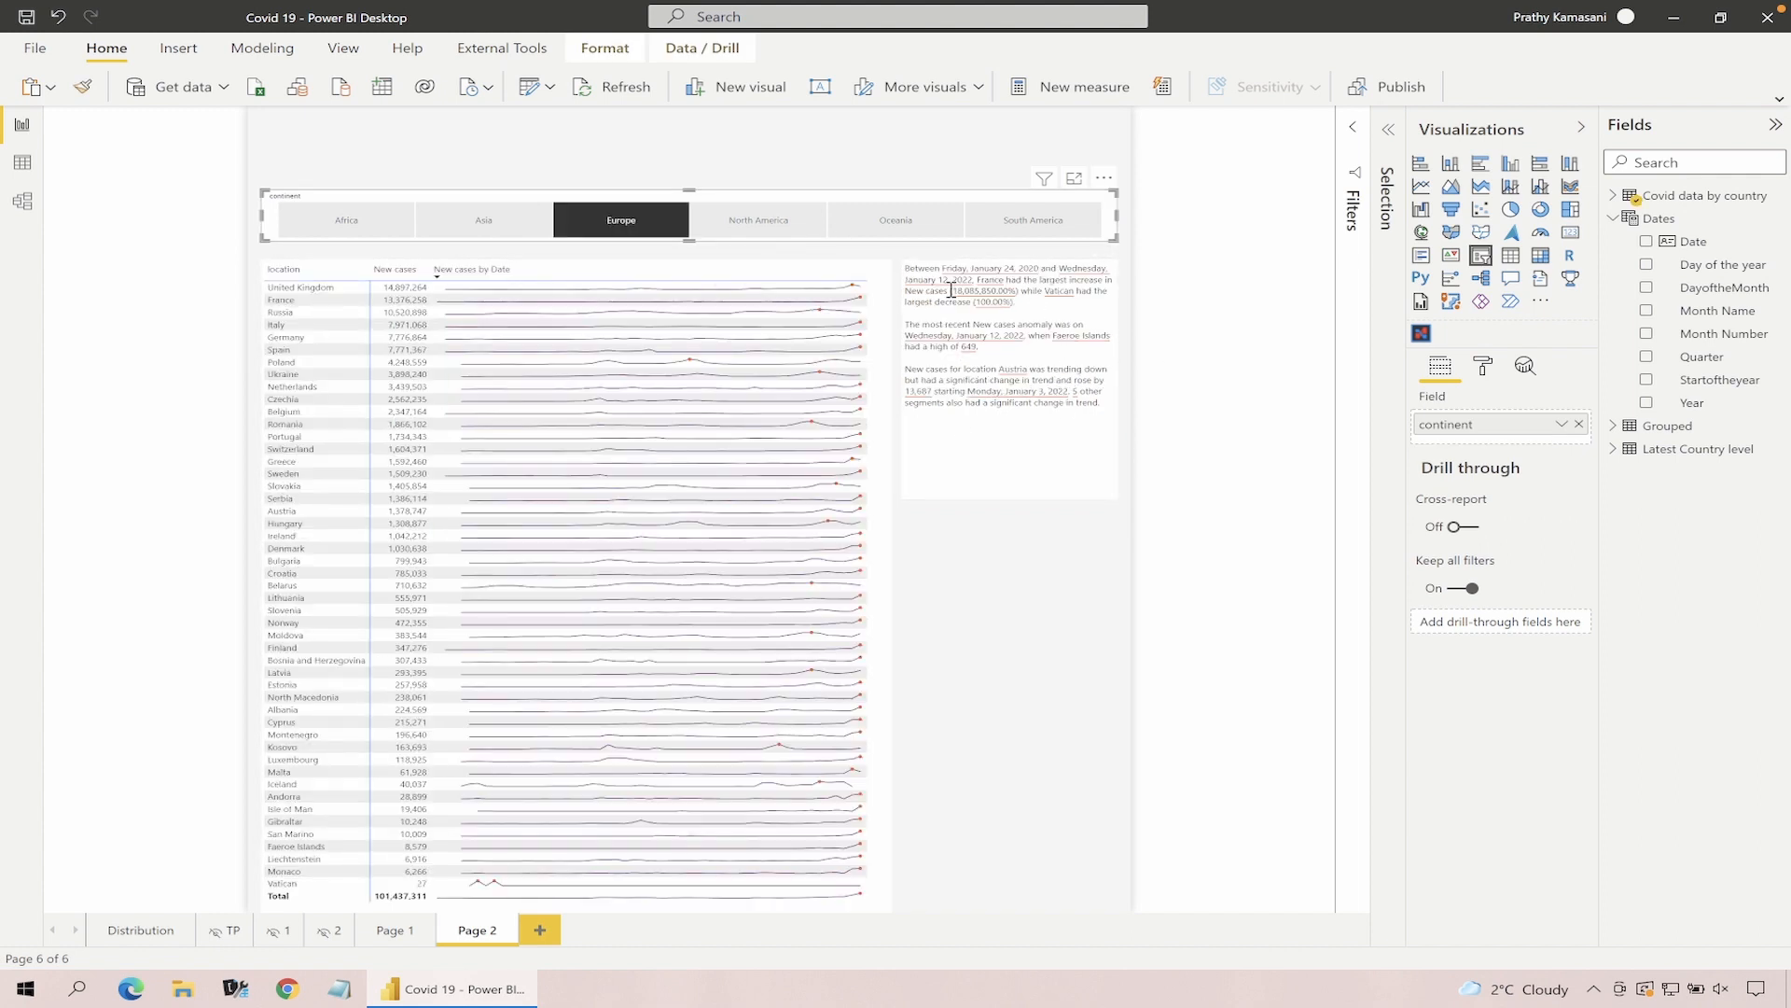
{"action": "left_click", "coordinate": [1172, 310]}
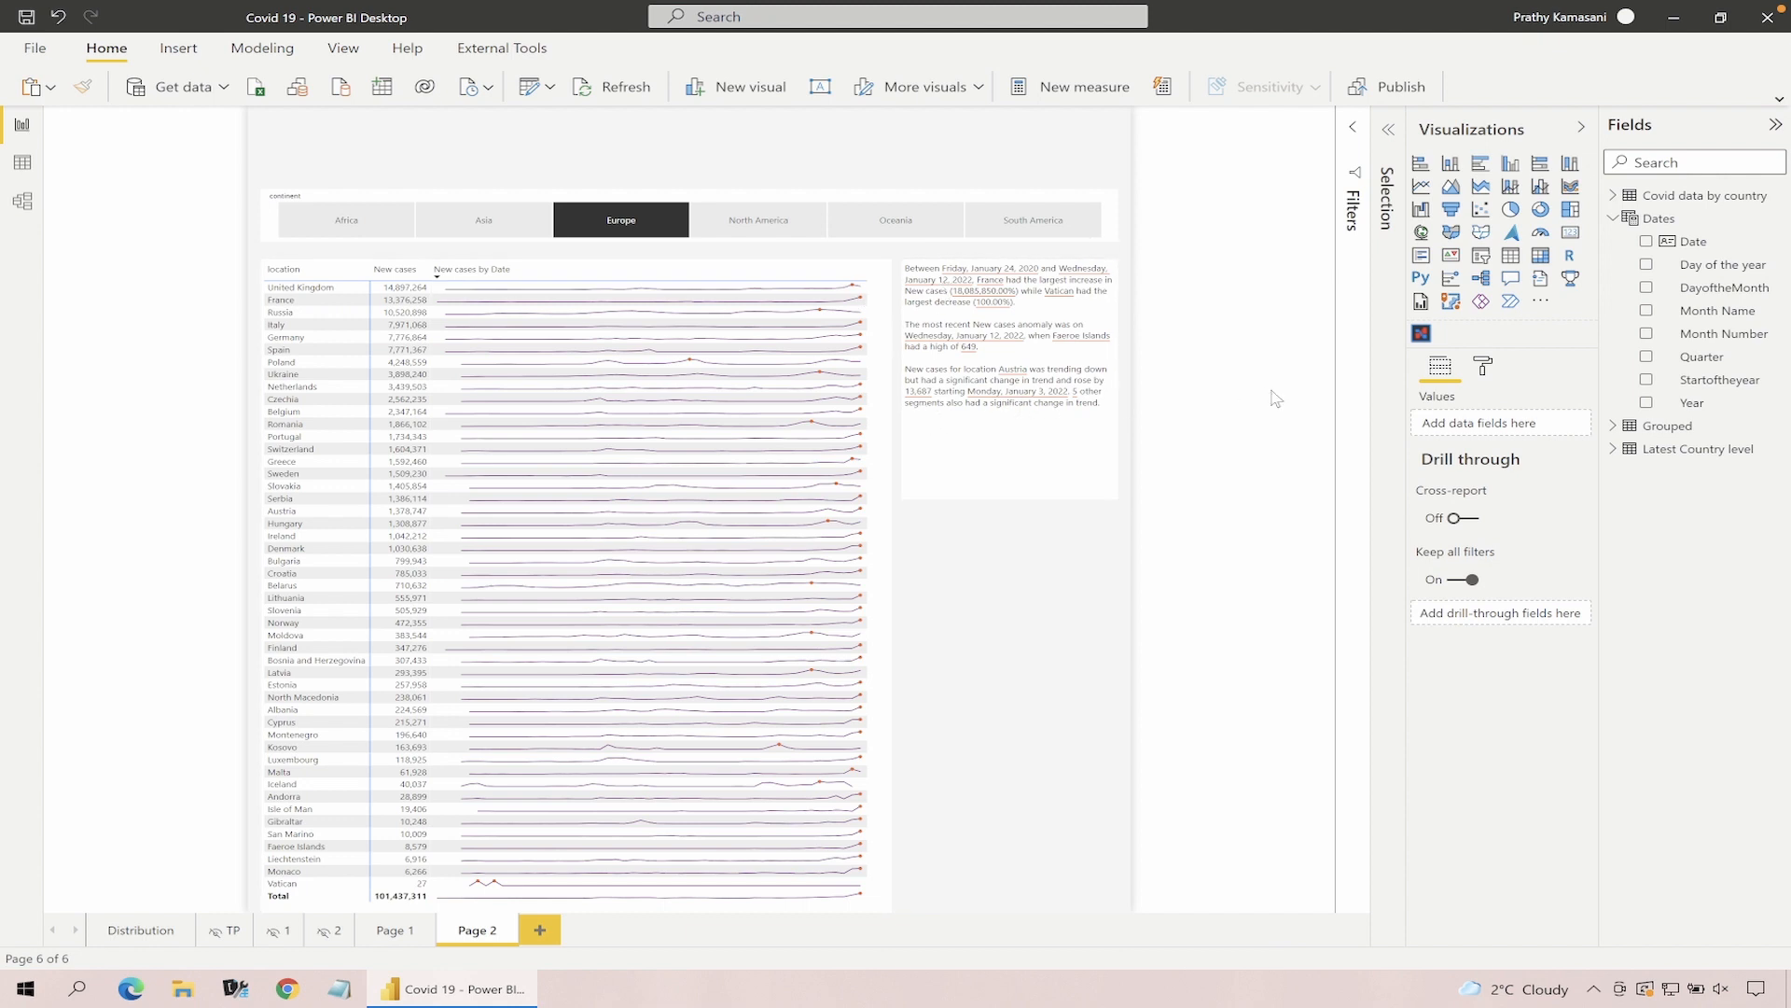
Remove the New cases value from the matrix, keeping New cases by Date, and narrow the matrix to fit the sparklines
{"action": "left_click", "coordinate": [624, 280]}
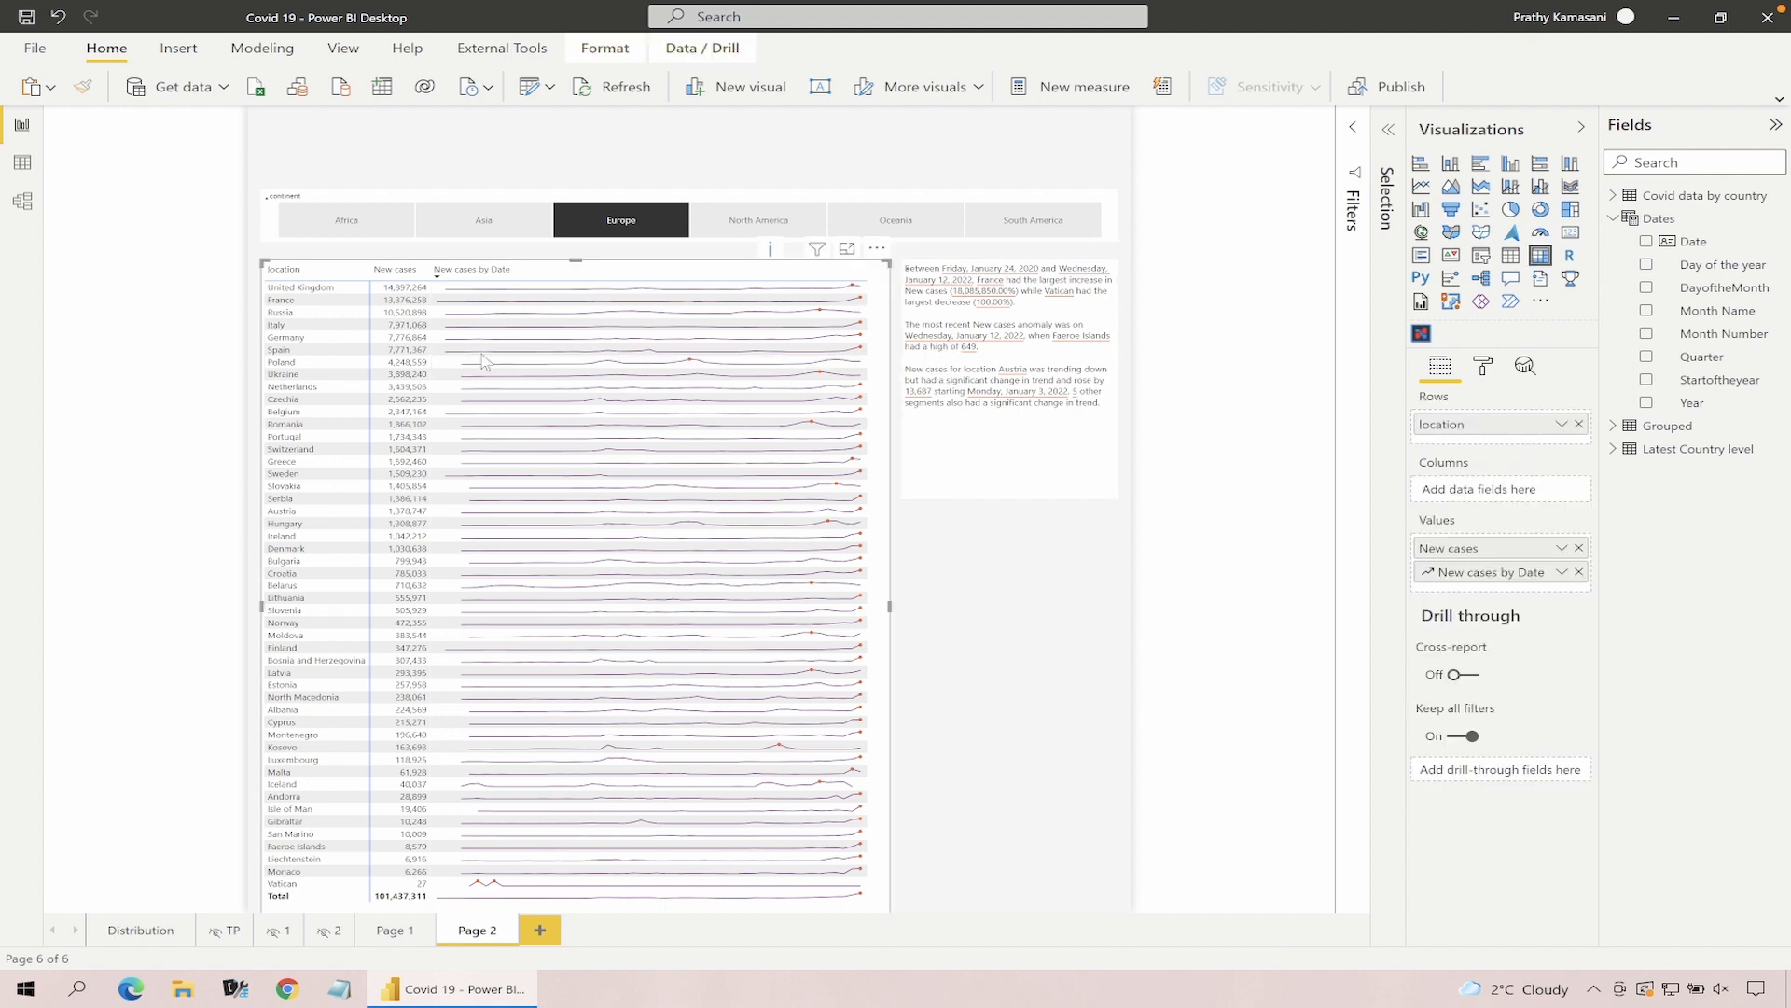
{"action": "left_click", "coordinate": [1484, 371]}
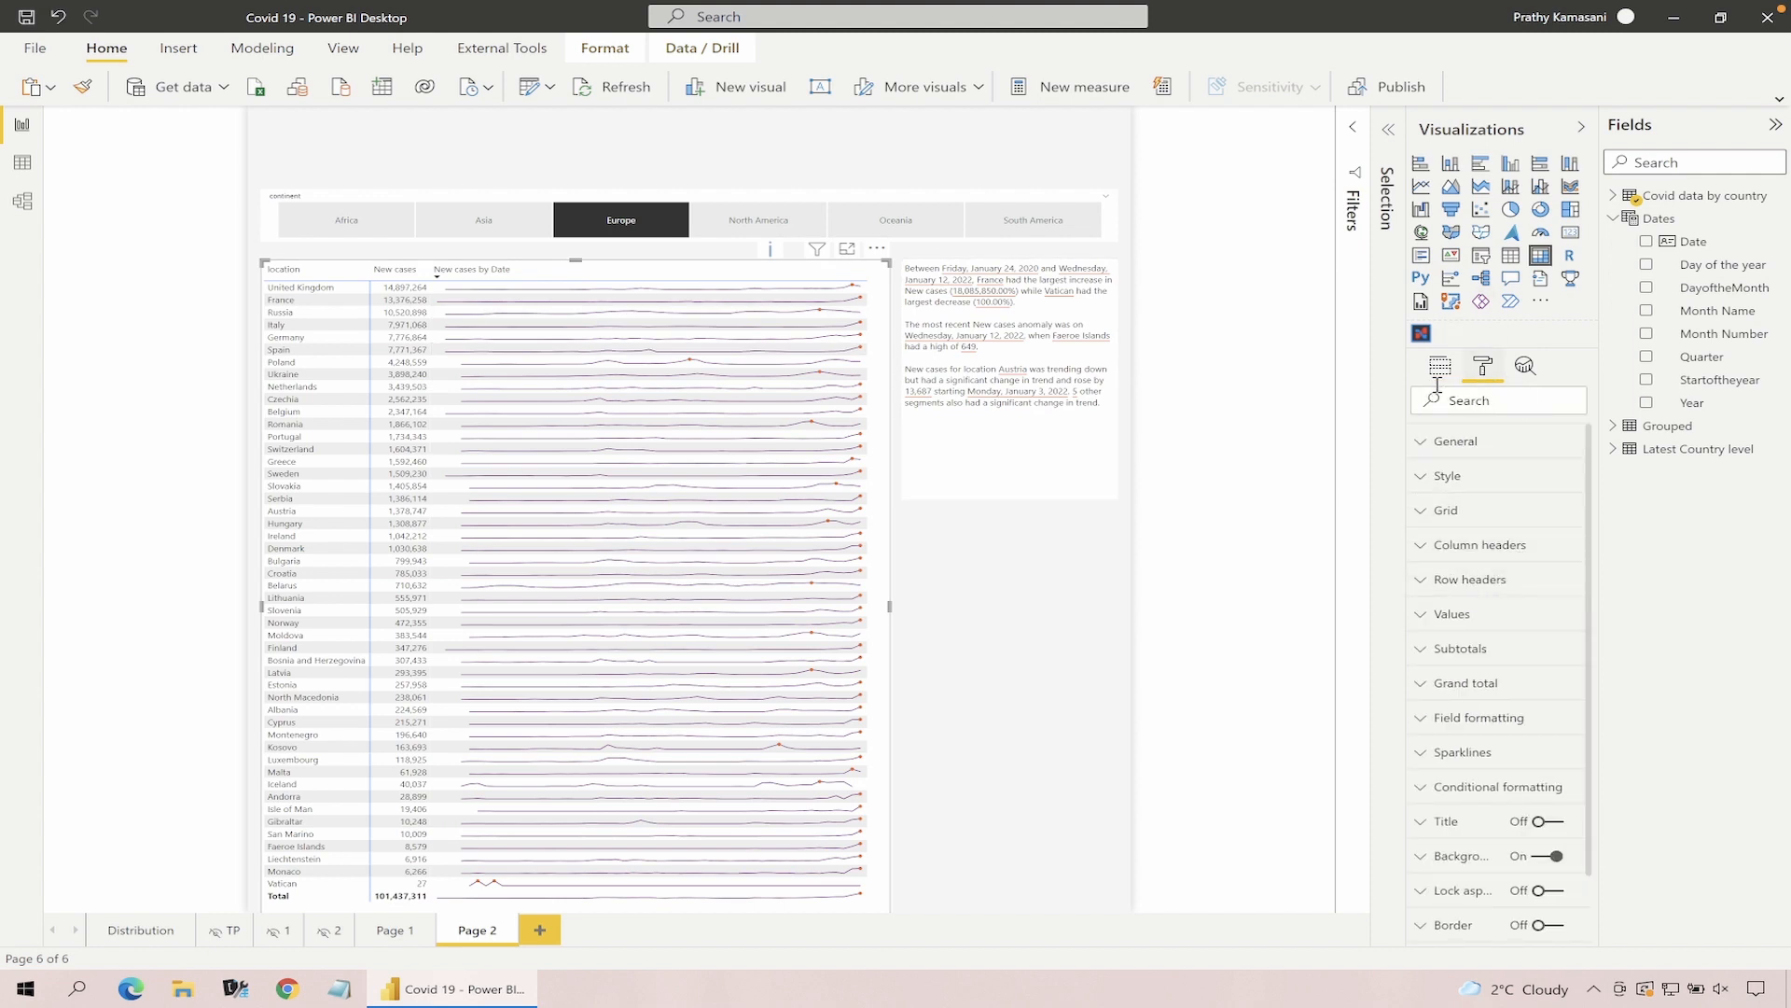
{"action": "left_click", "coordinate": [1441, 372]}
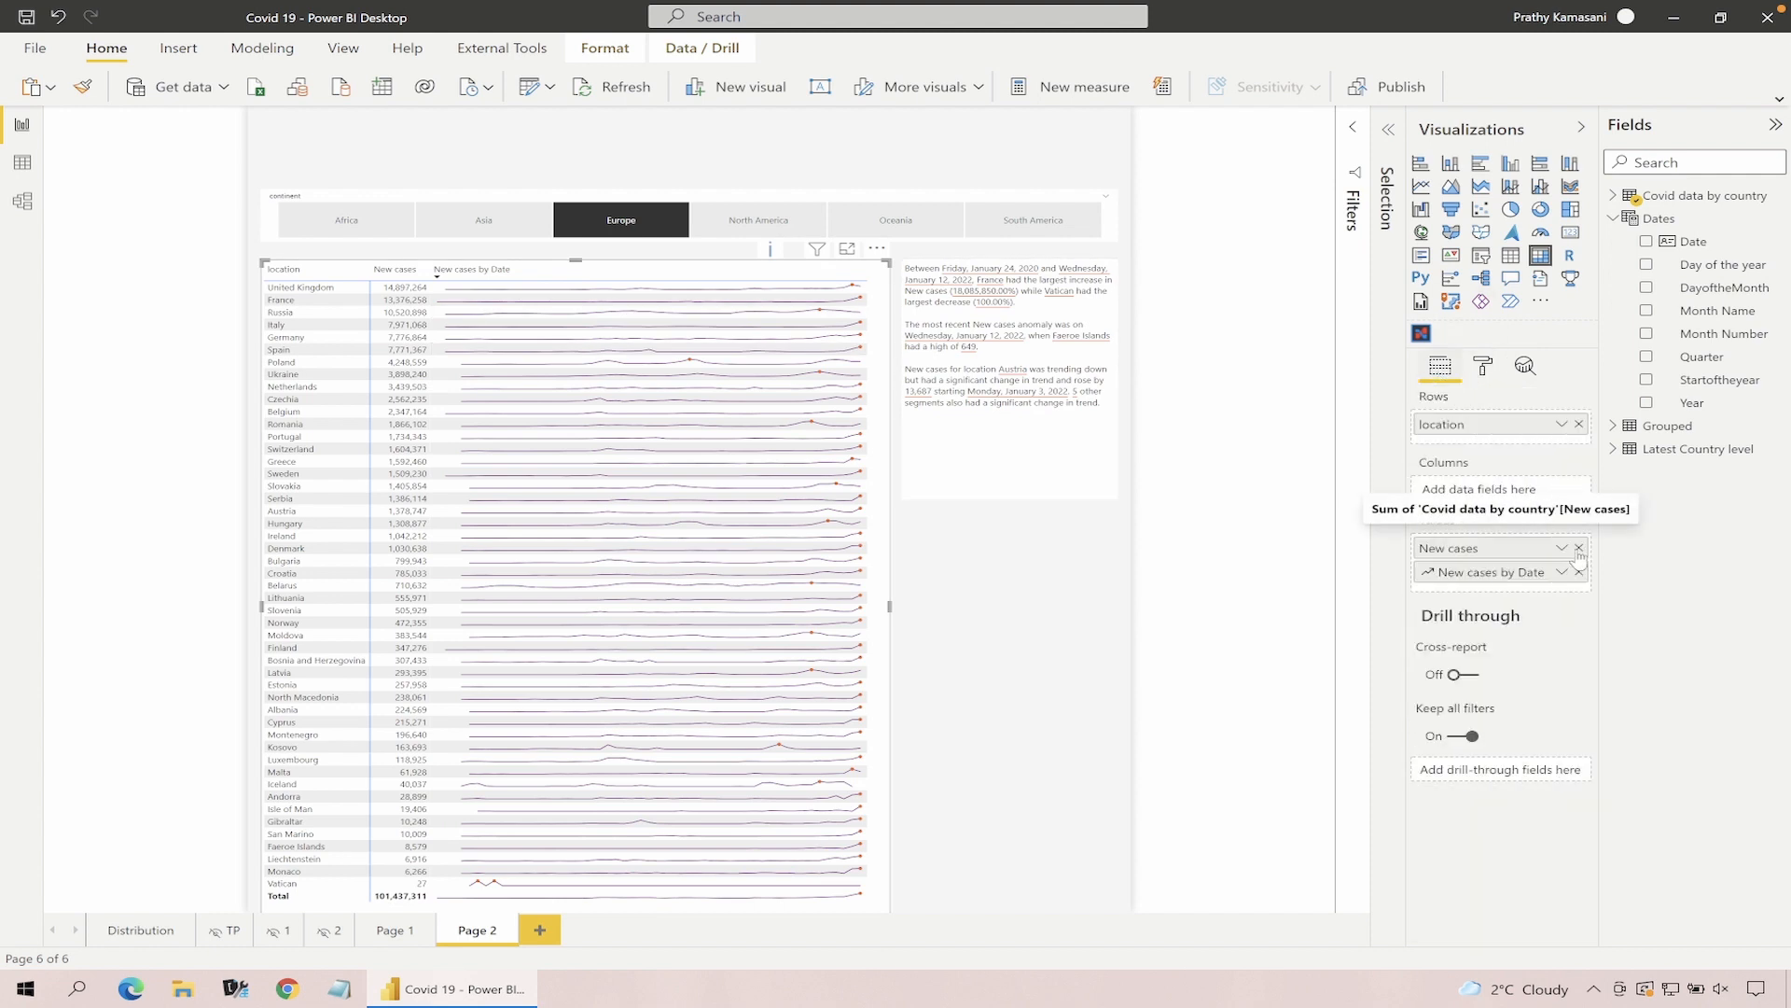
{"action": "left_click", "coordinate": [1578, 549]}
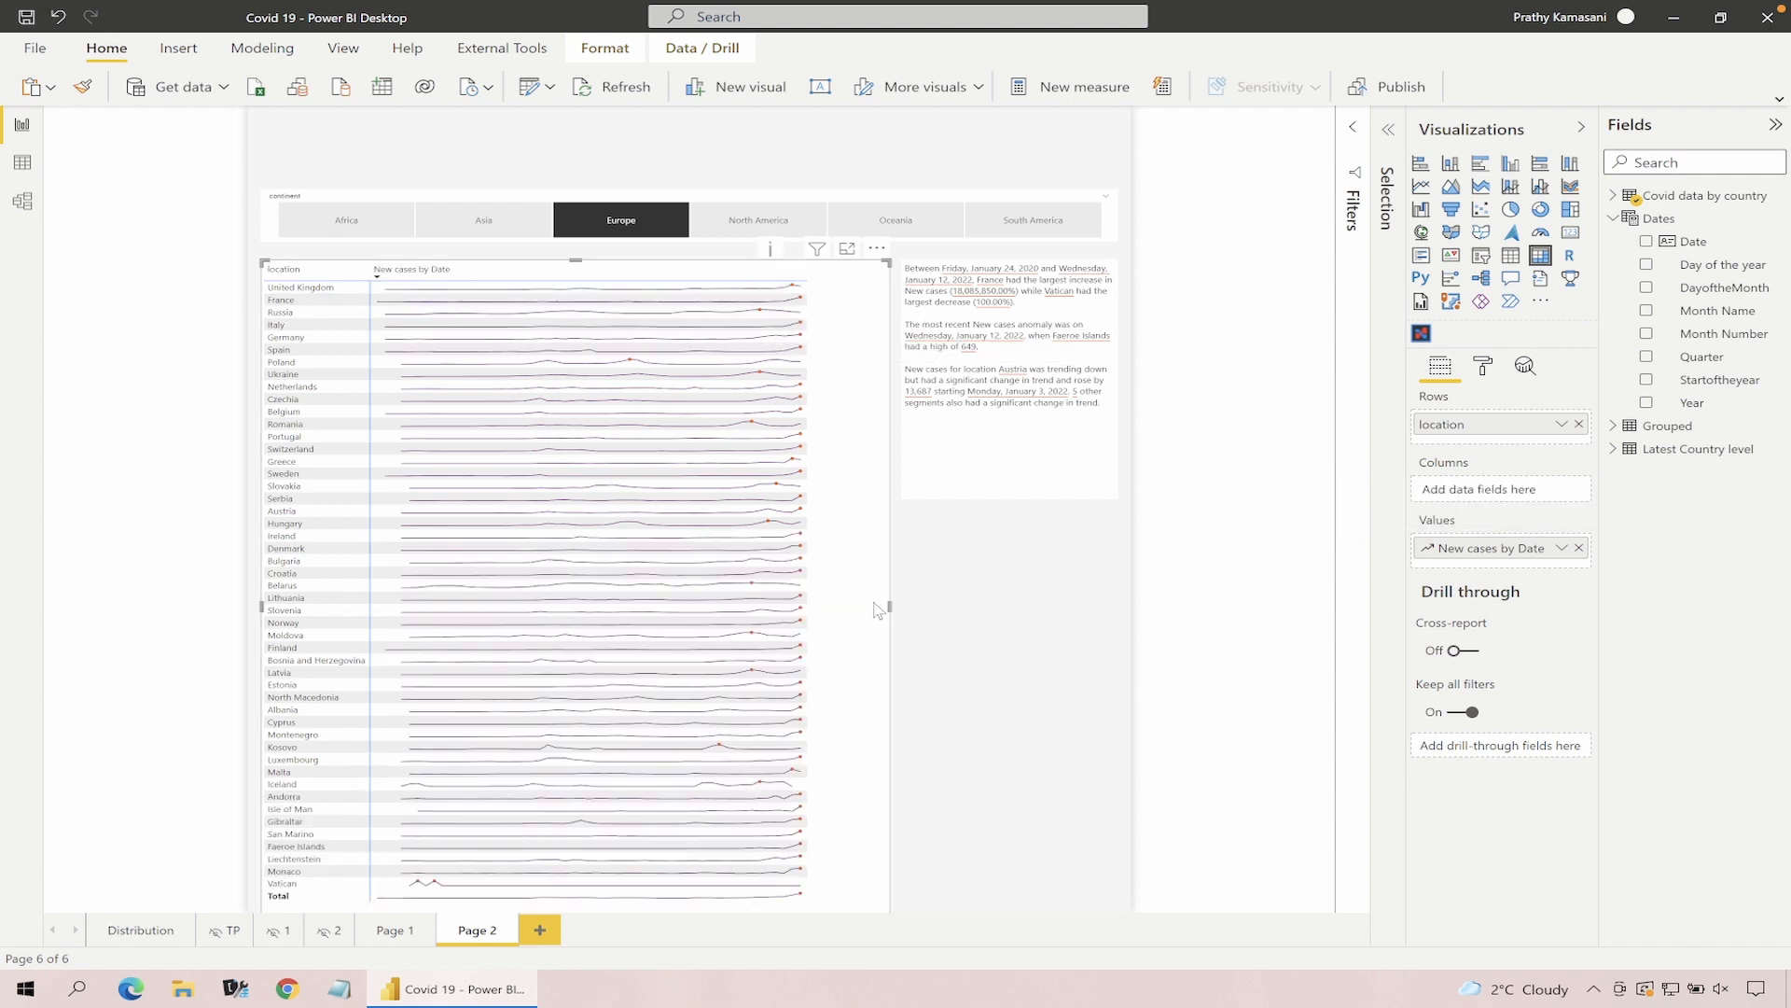
{"action": "left_click_drag", "start_coordinate": [888, 606], "coordinate": [826, 604]}
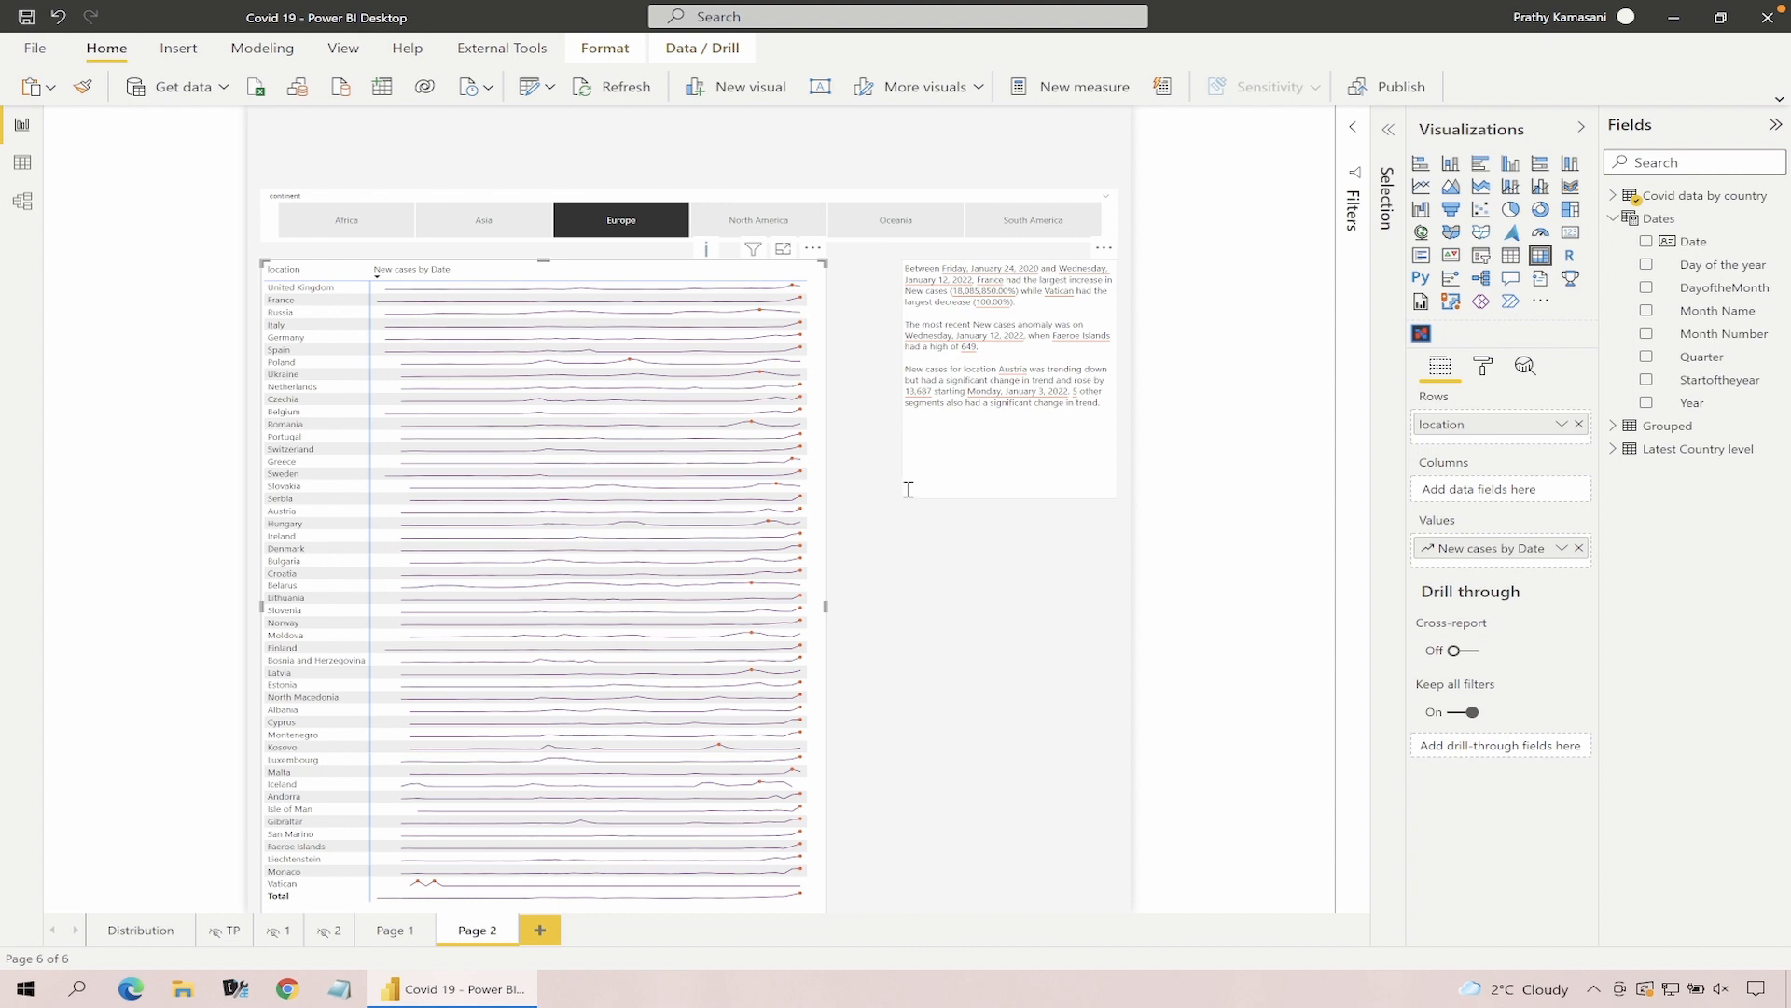
Examine the TP page's location header and the fields behind its new cases, new vaccinations and total boosters line charts
{"action": "left_click", "coordinate": [217, 935]}
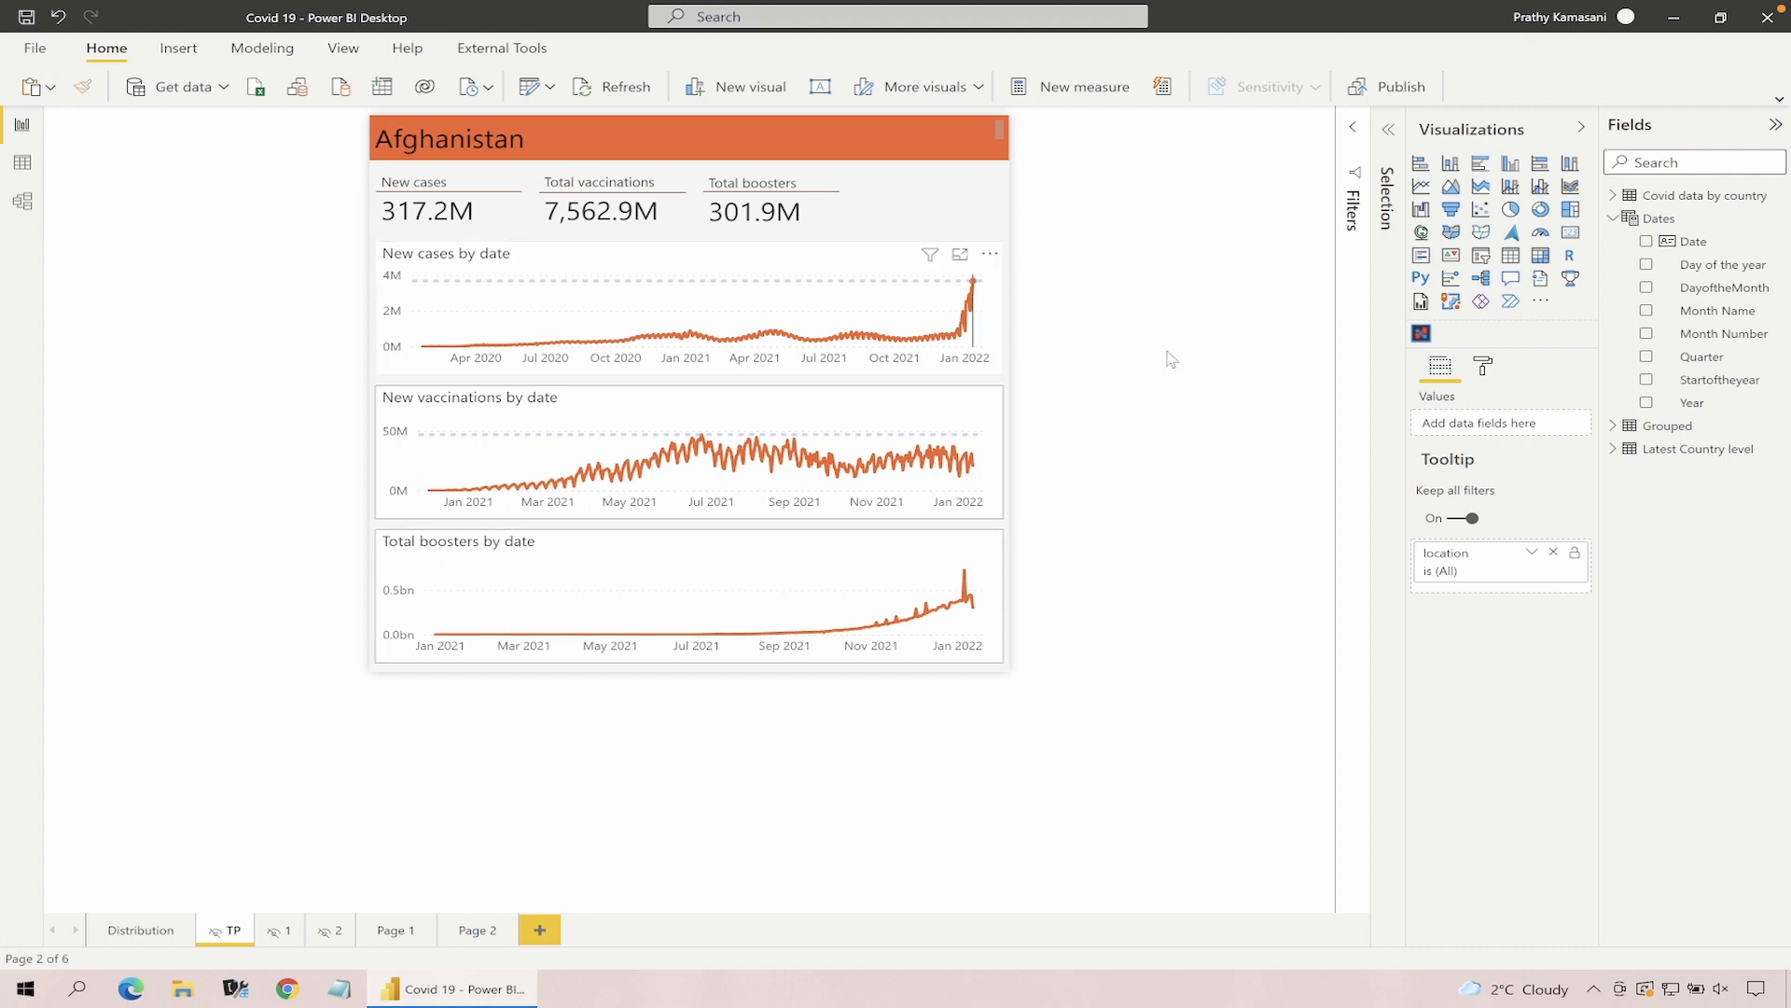
{"action": "left_click", "coordinate": [735, 154]}
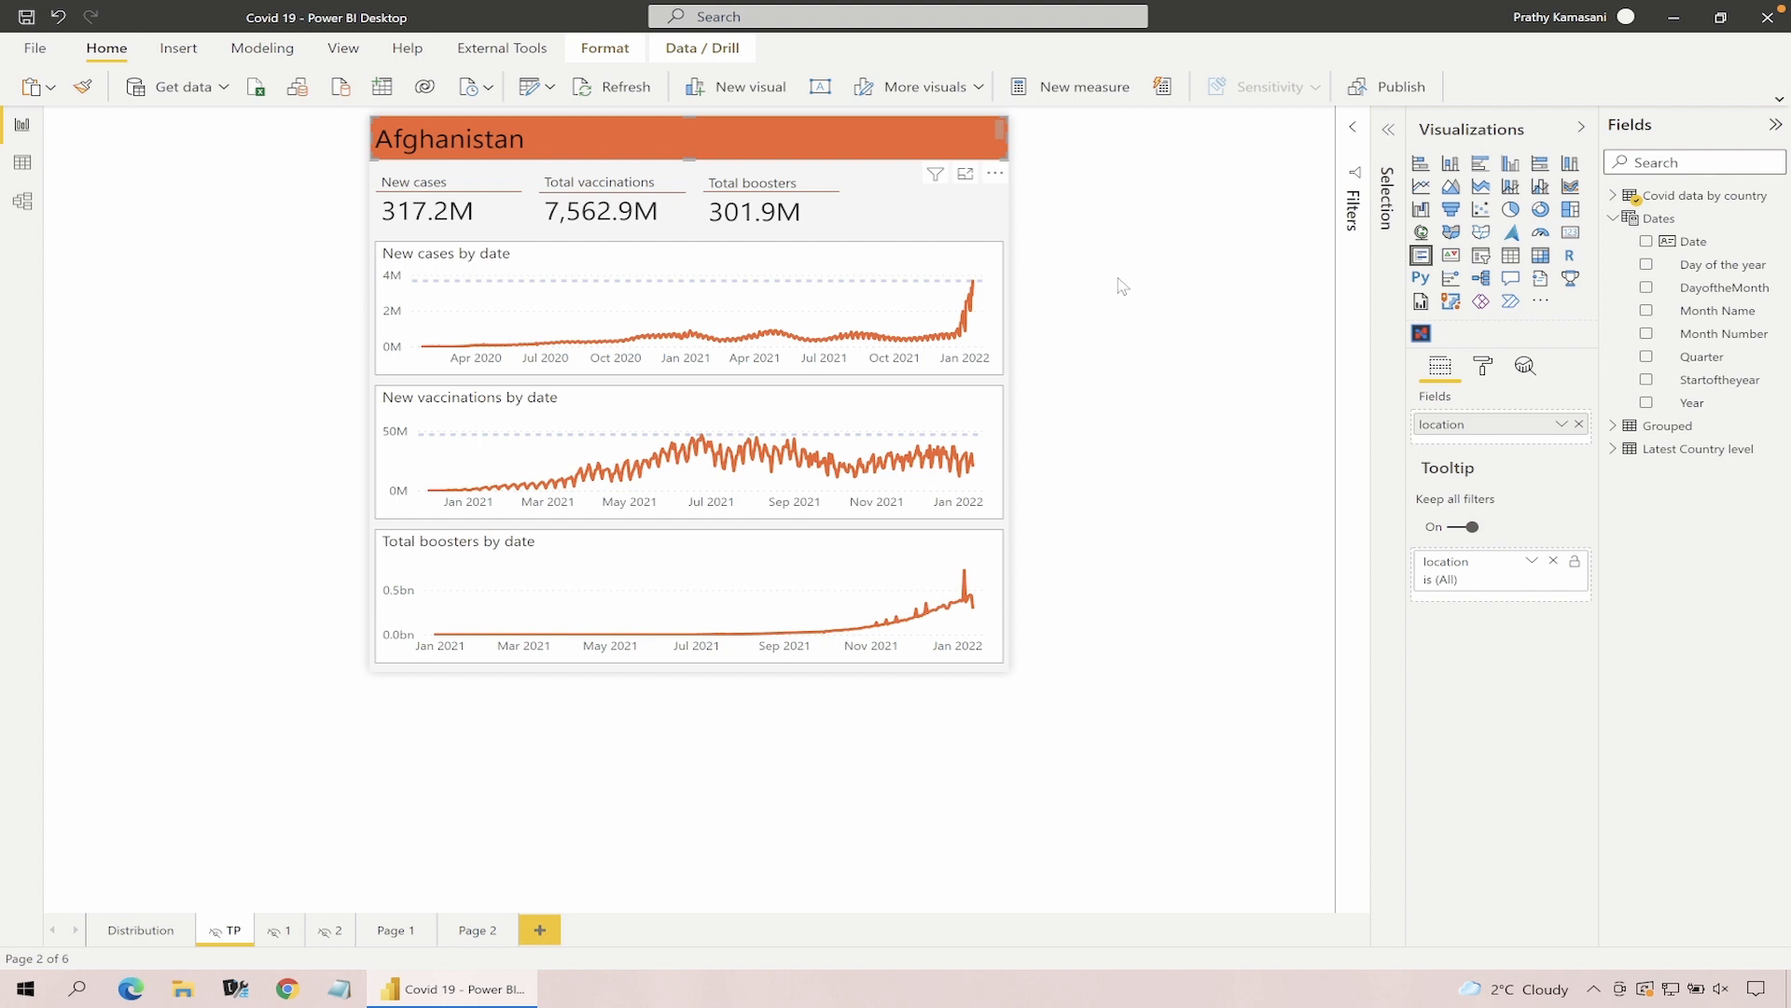
{"action": "left_click", "coordinate": [833, 289]}
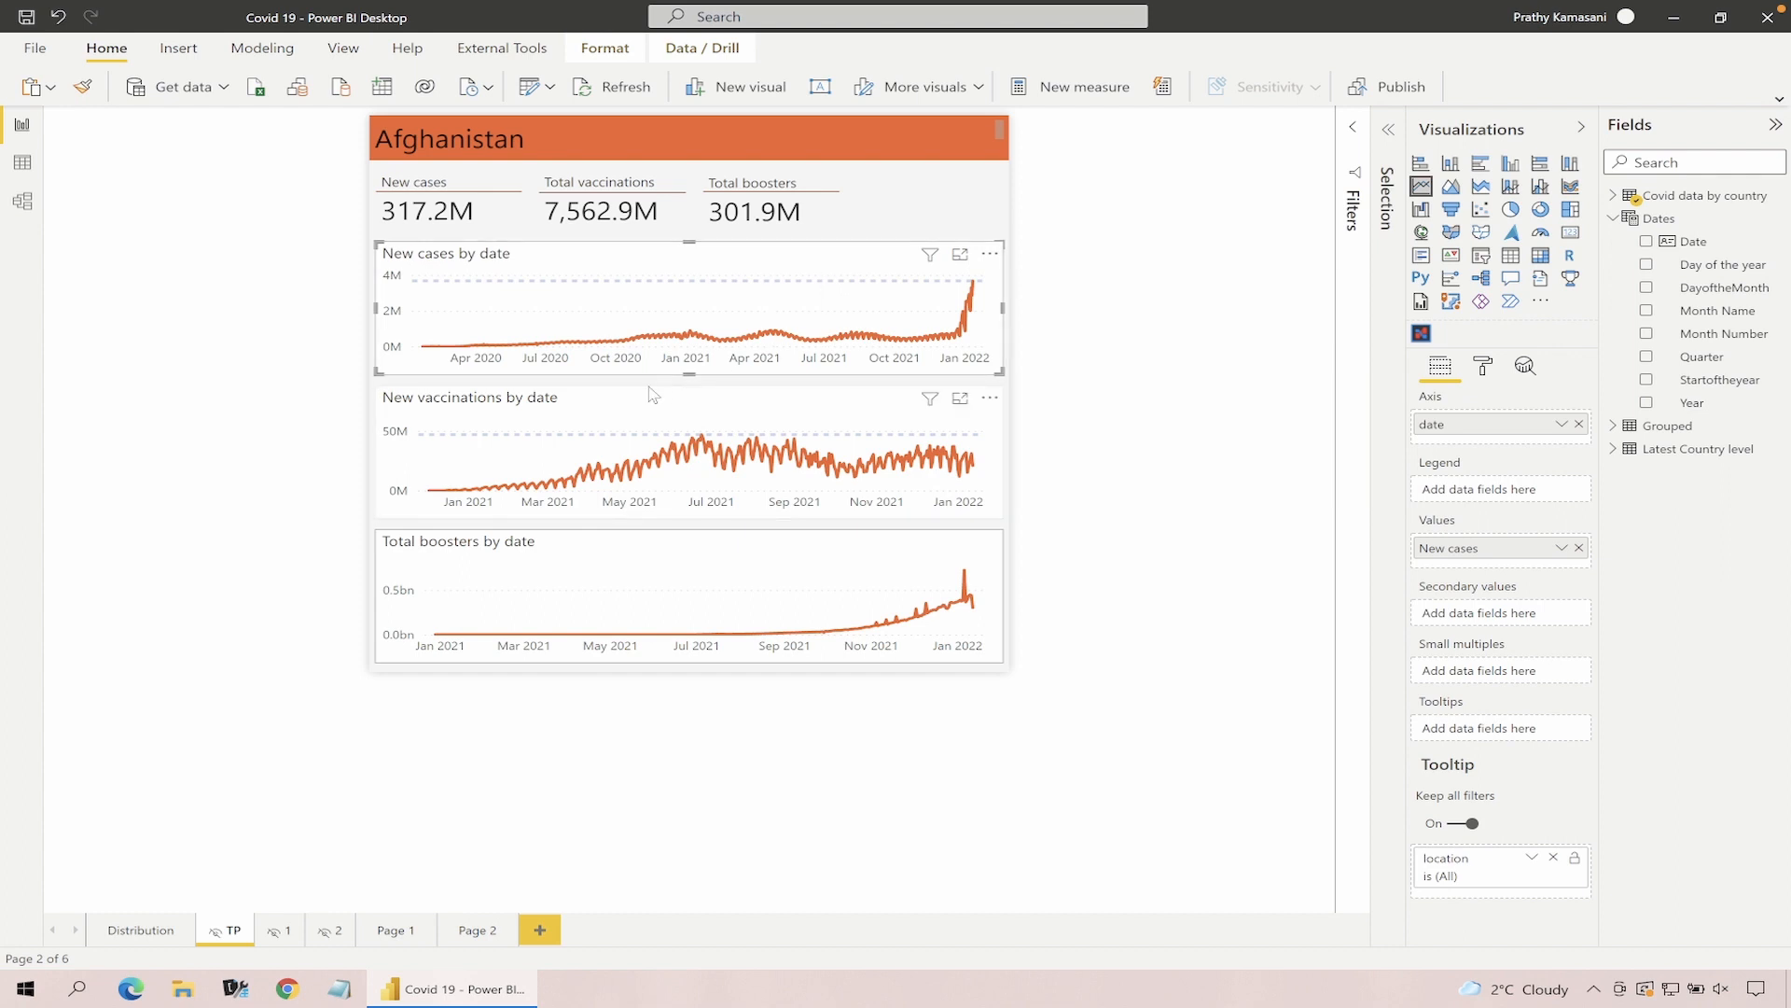
{"action": "left_click", "coordinate": [628, 404]}
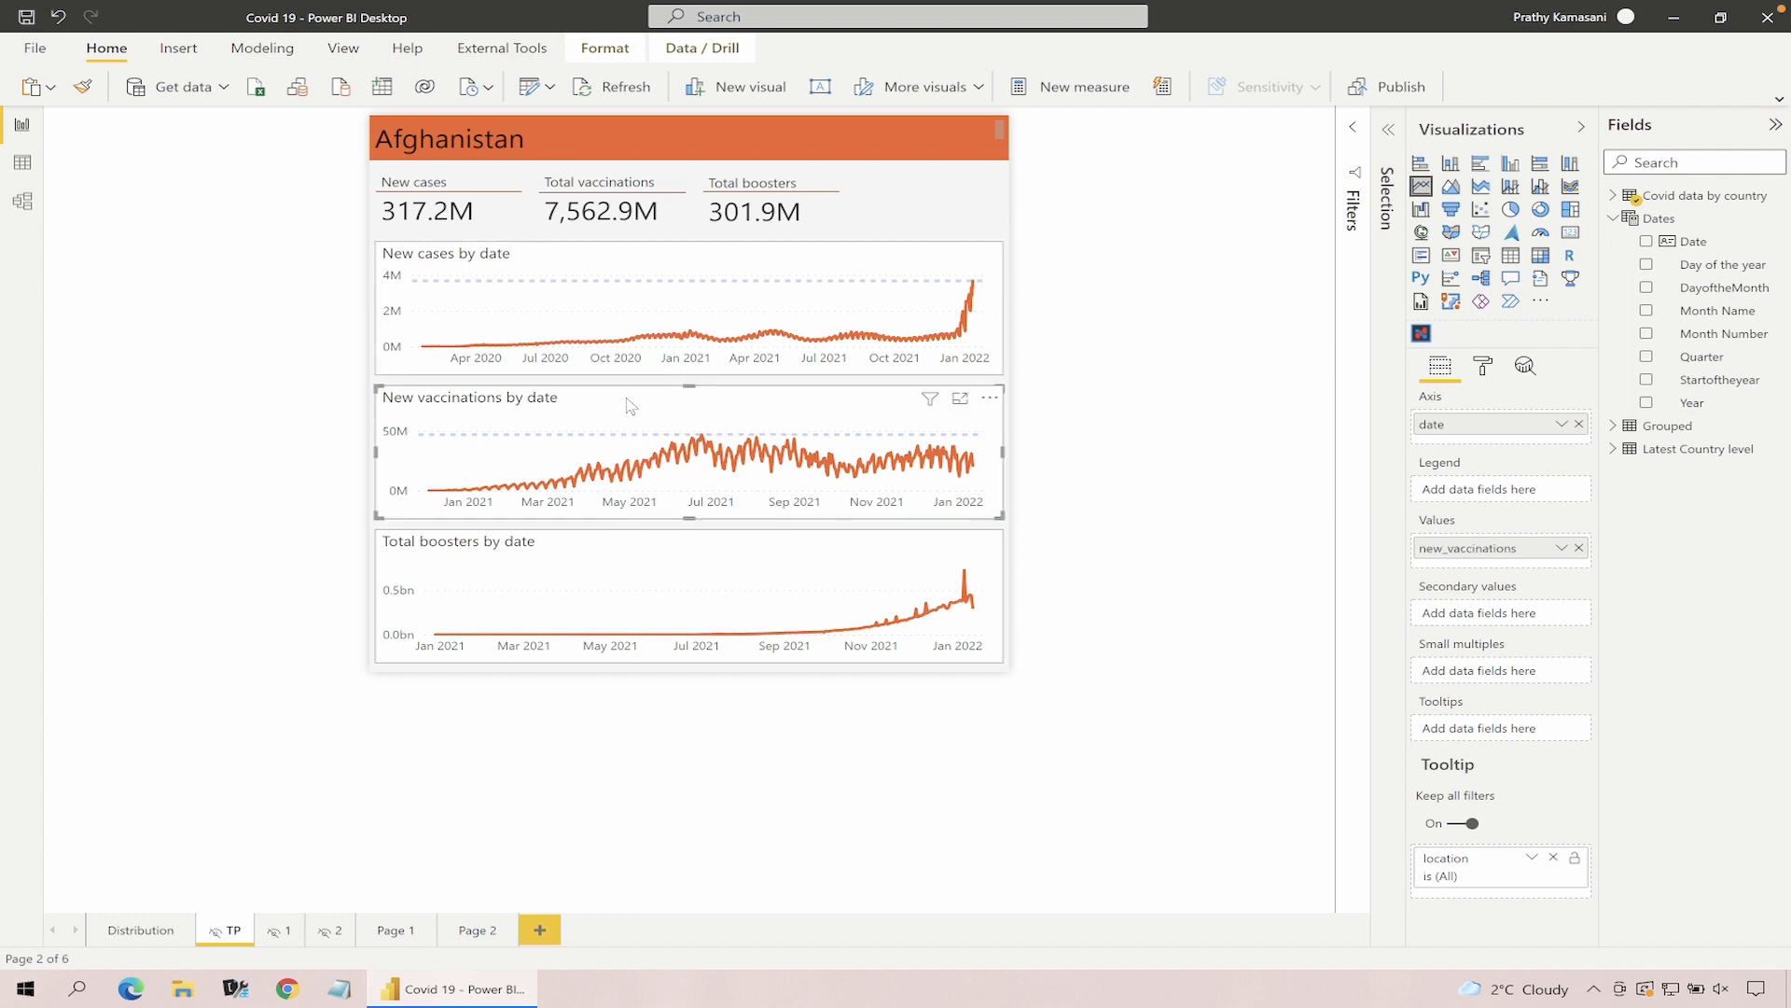
{"action": "left_click", "coordinate": [680, 591]}
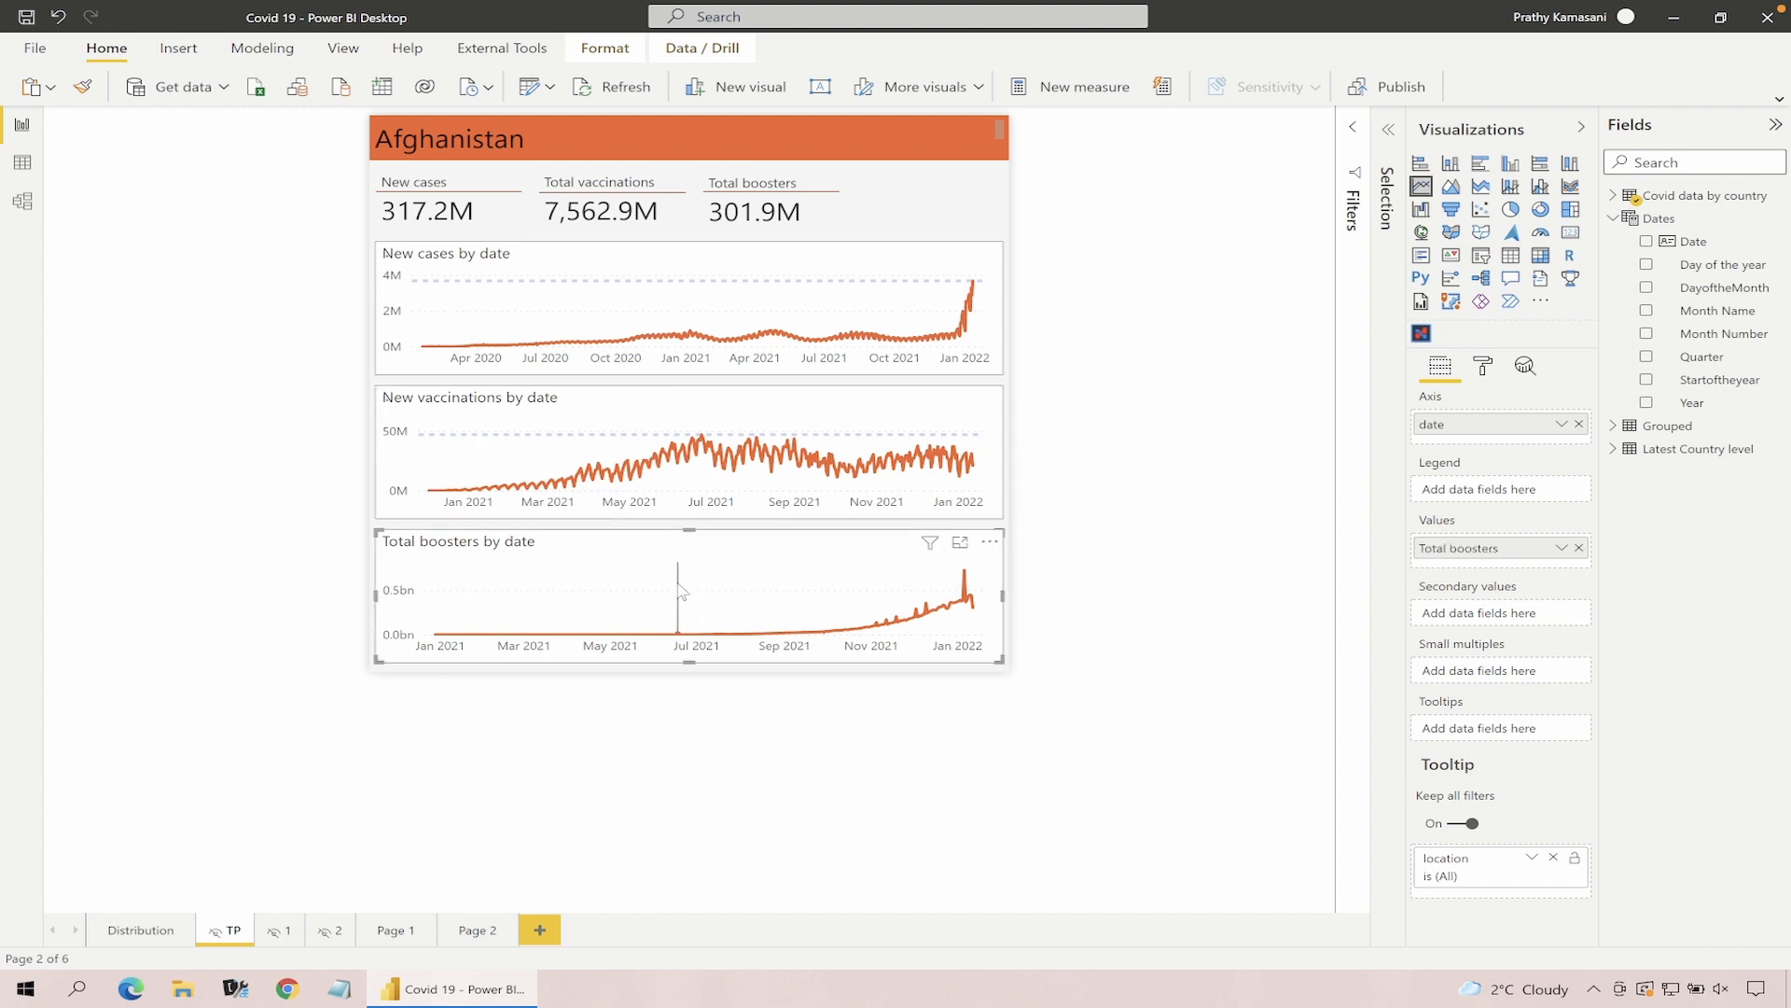
{"action": "left_click", "coordinate": [1096, 395]}
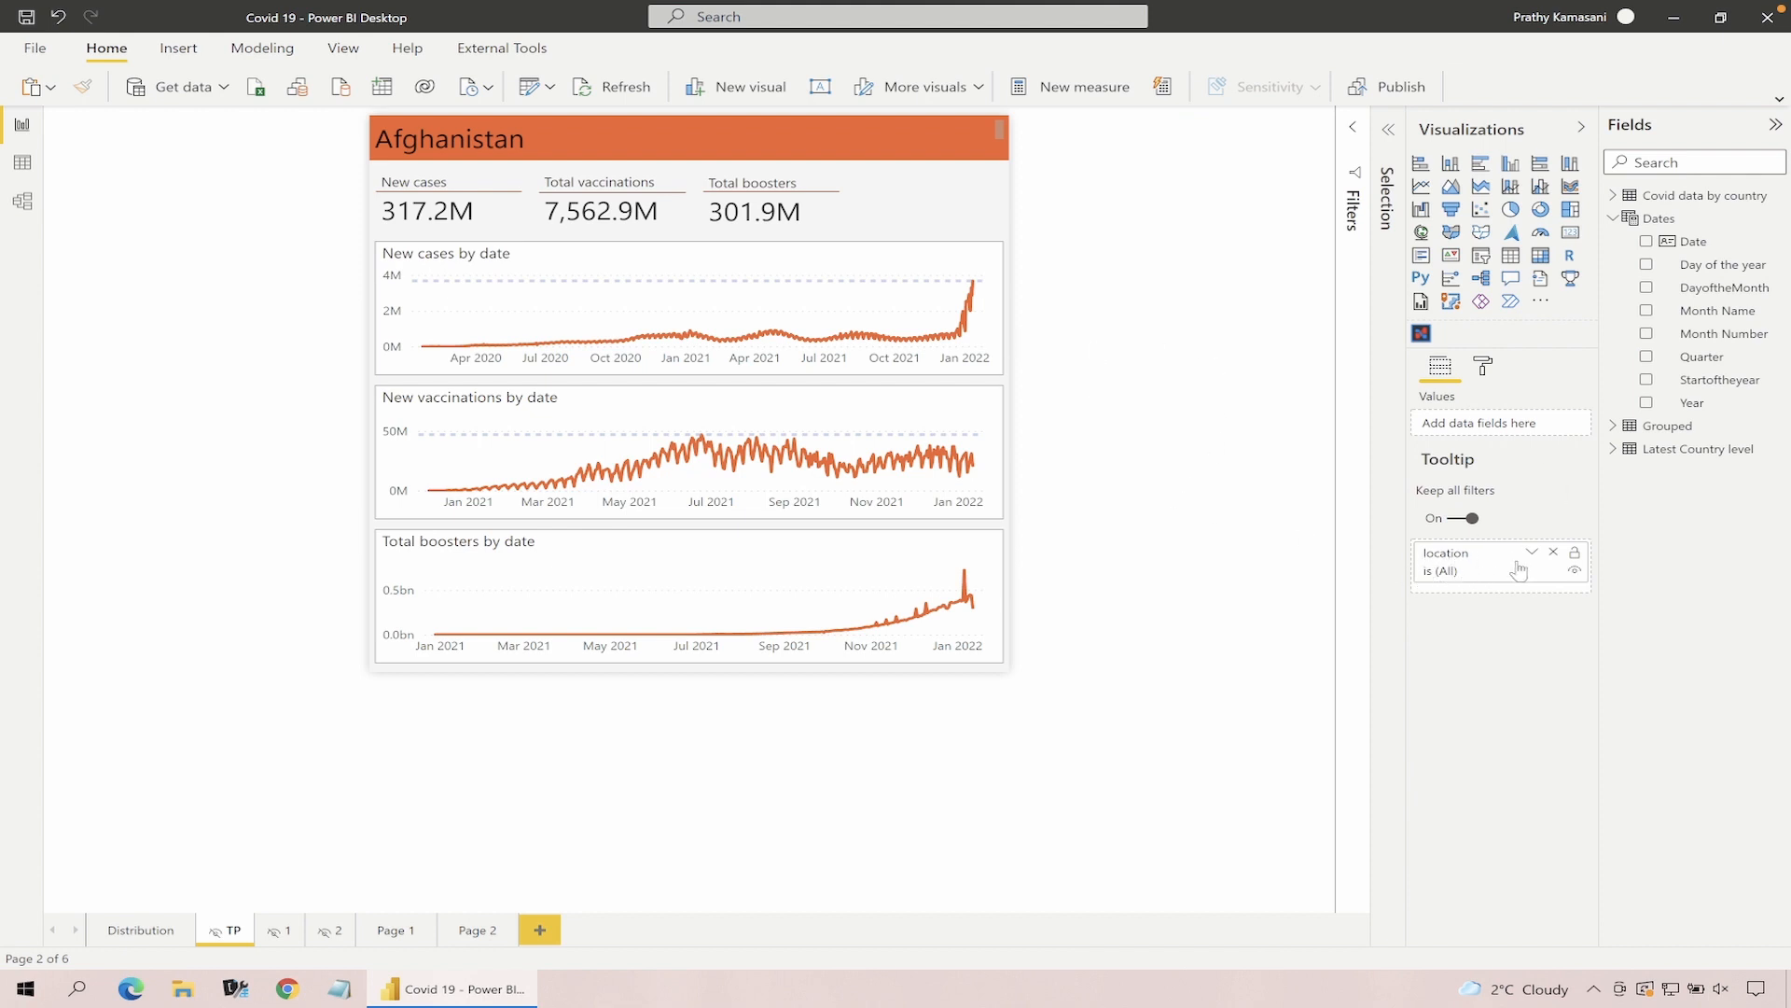
Check the TP page's Tooltip setting in its page information and its location tooltip field
{"action": "left_click", "coordinate": [1484, 367]}
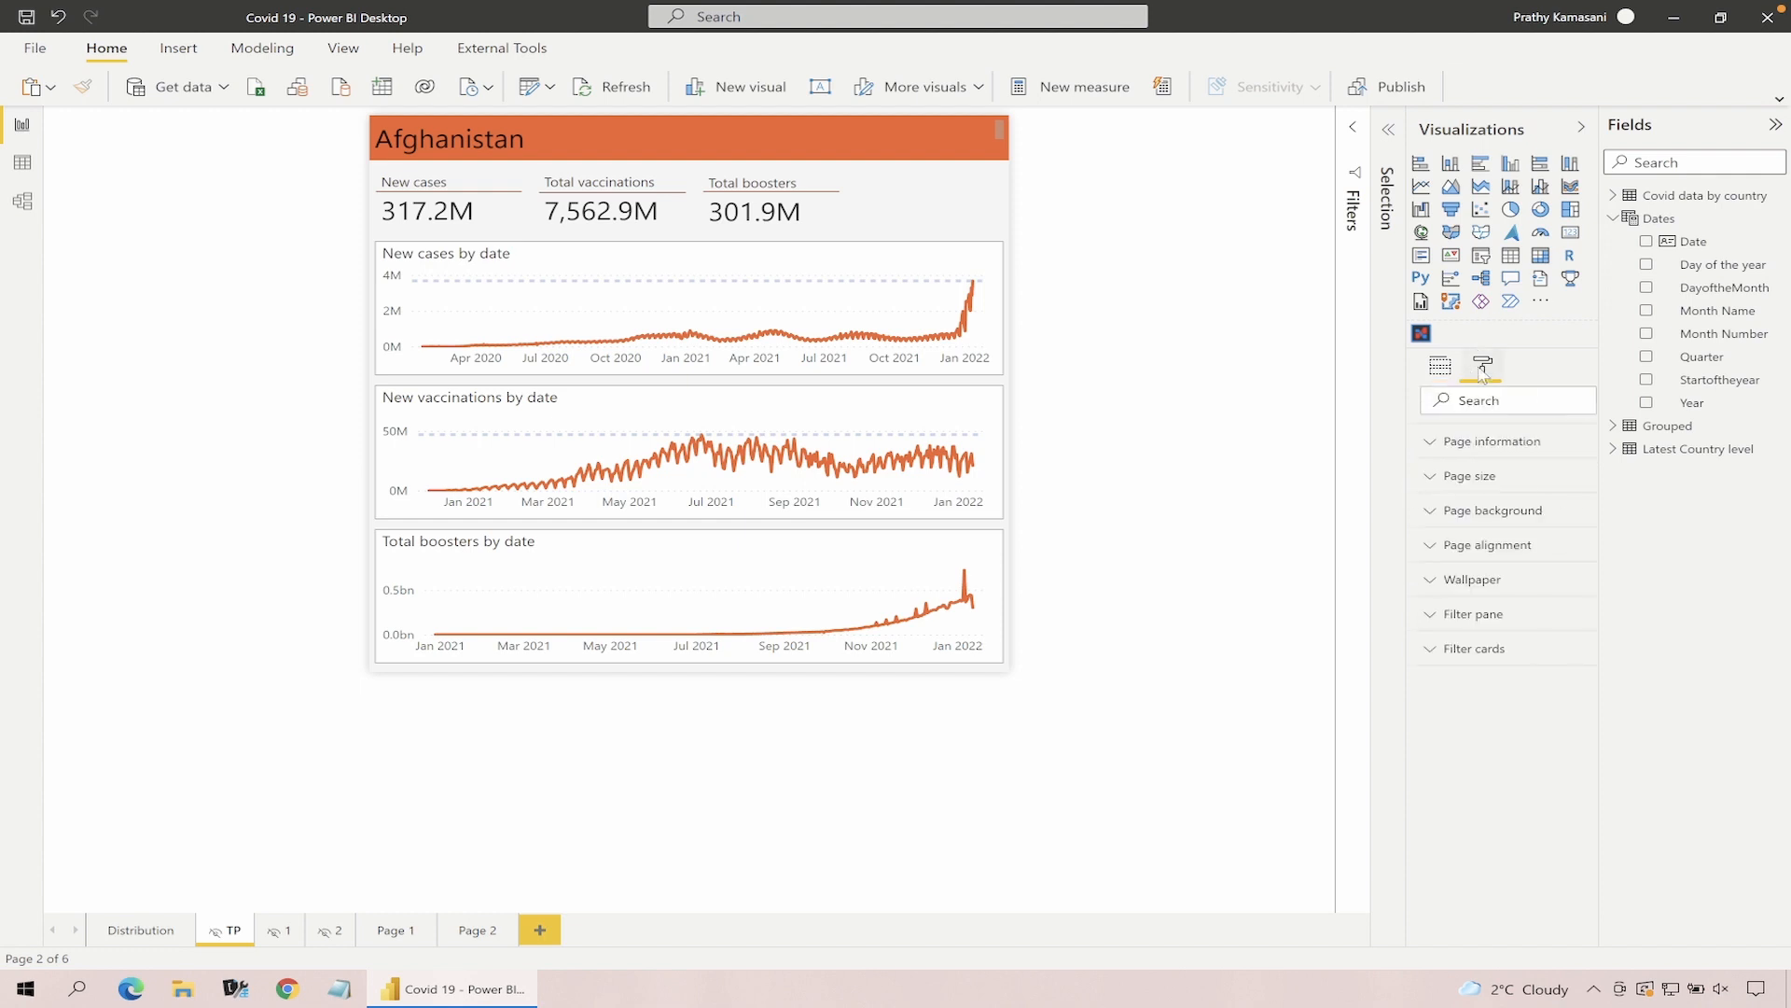
{"action": "left_click", "coordinate": [1455, 448]}
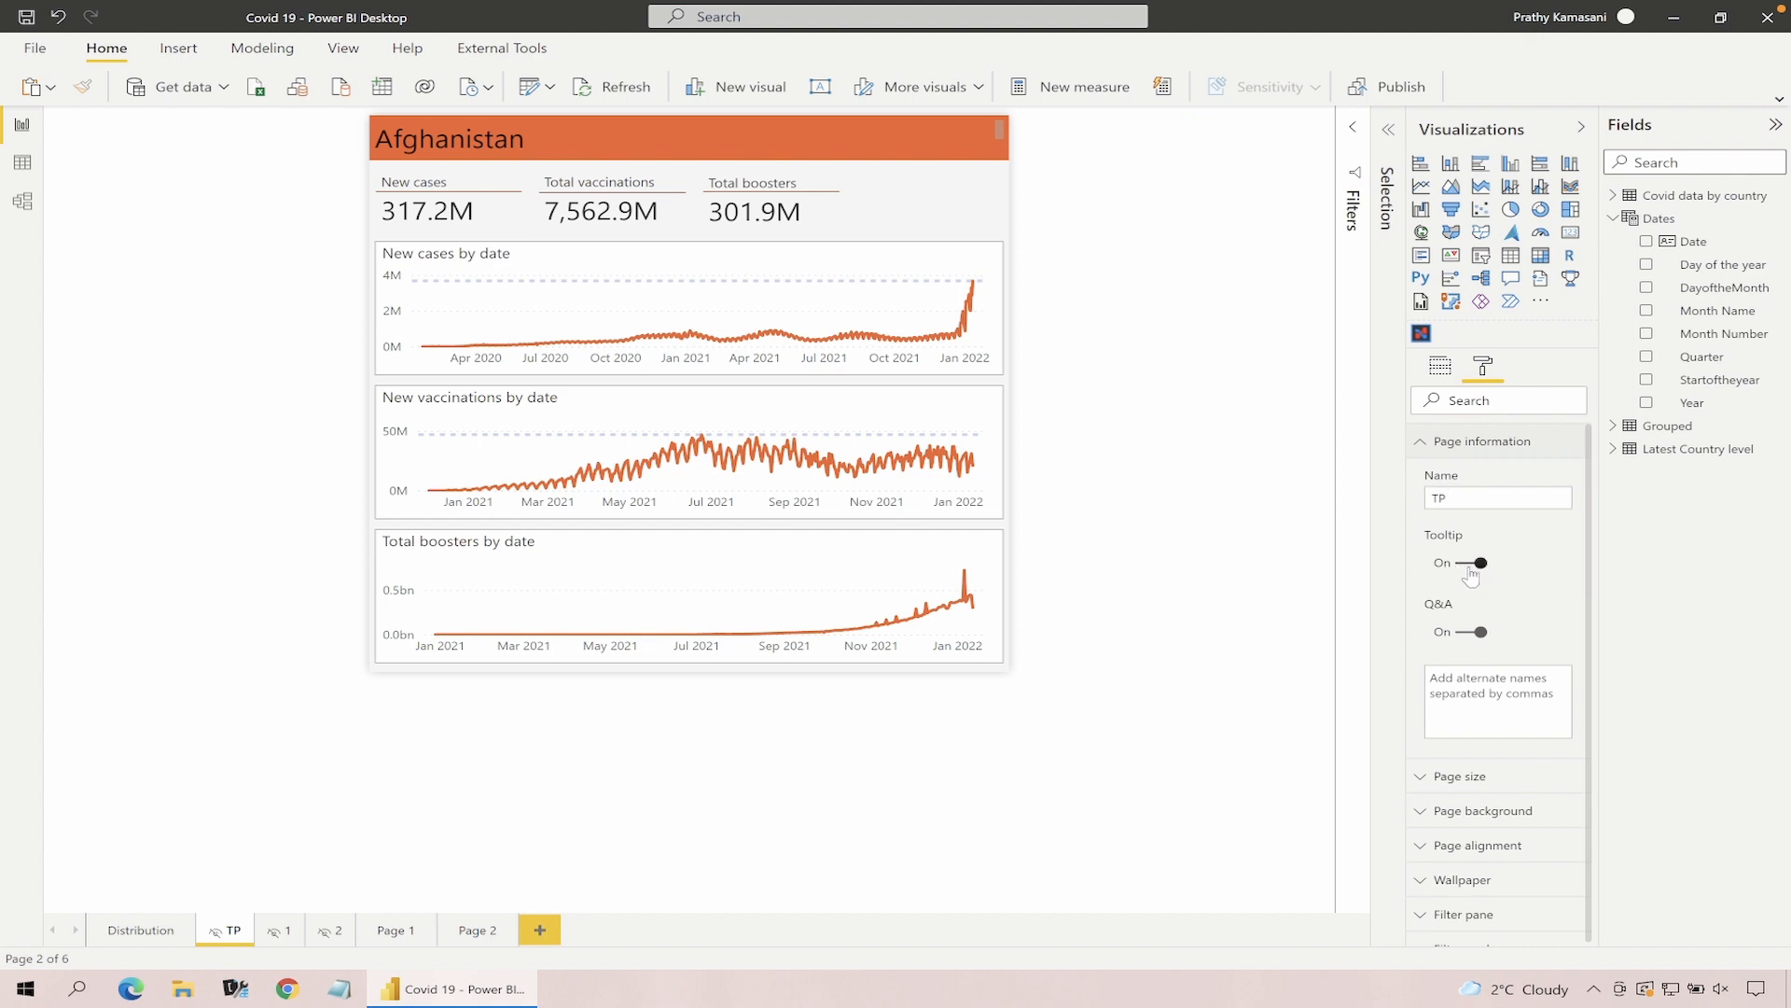
{"action": "left_click", "coordinate": [1440, 365]}
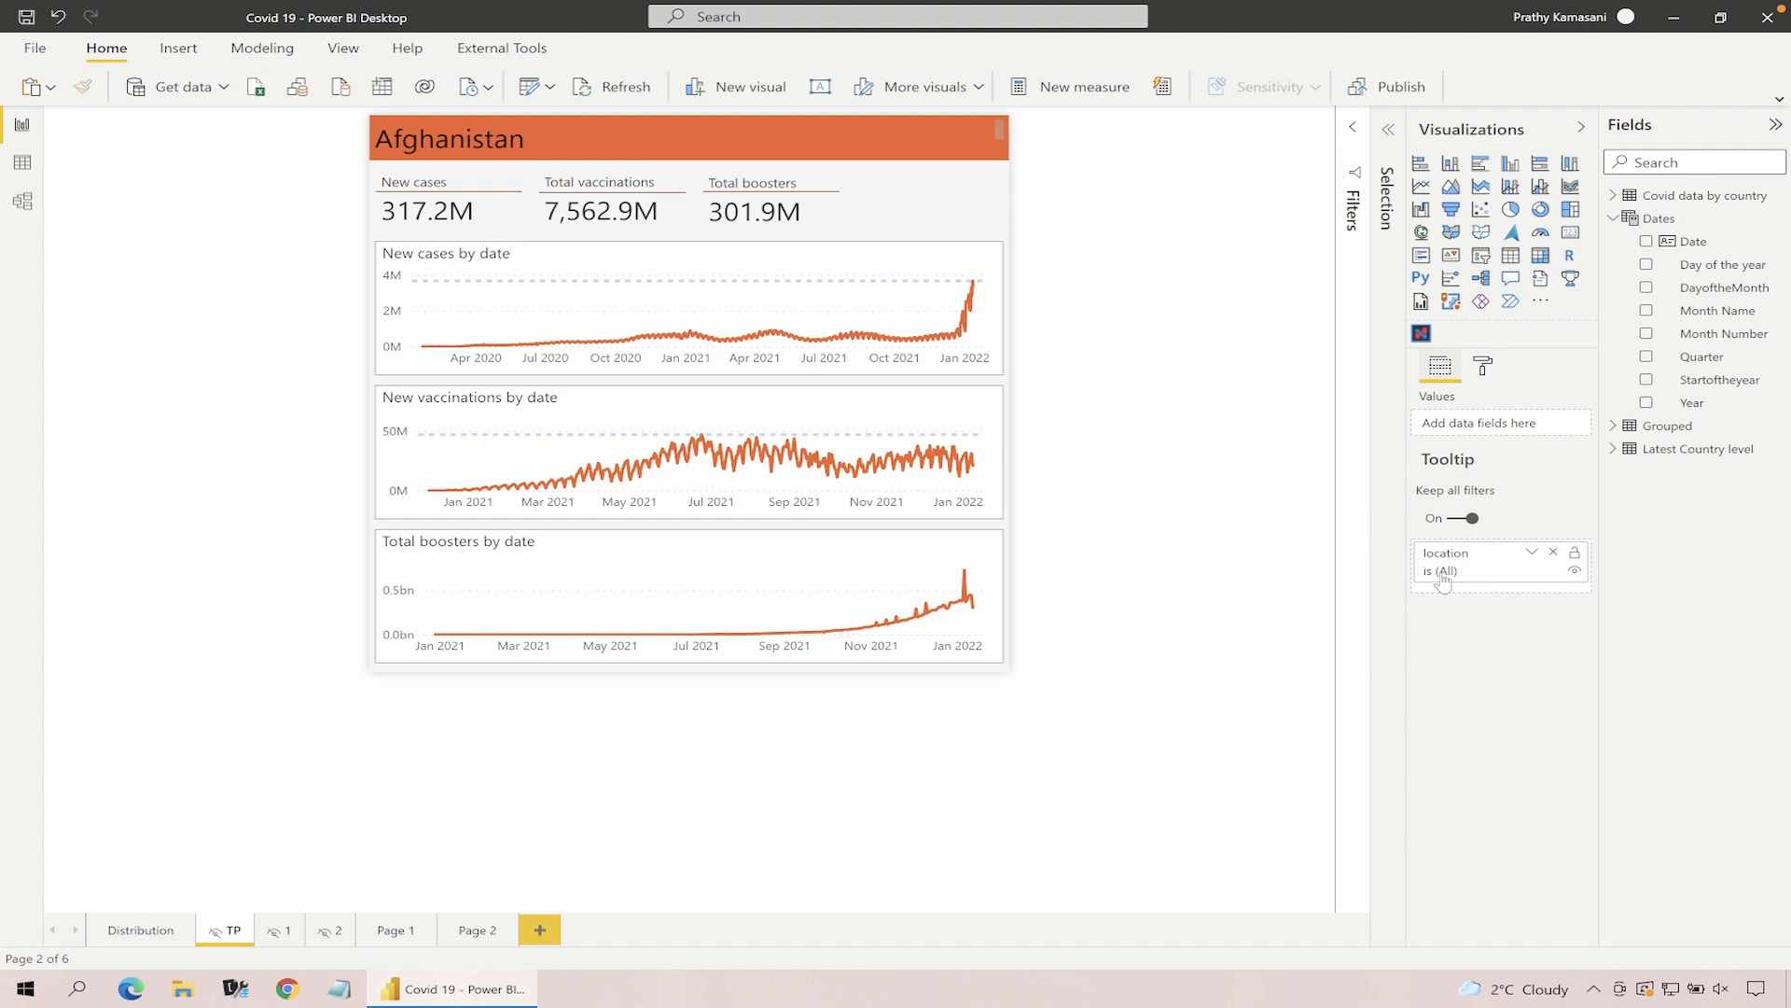
Show the report page tooltip for the United Kingdom sparkline on the Distribution page
{"action": "left_click", "coordinate": [116, 931]}
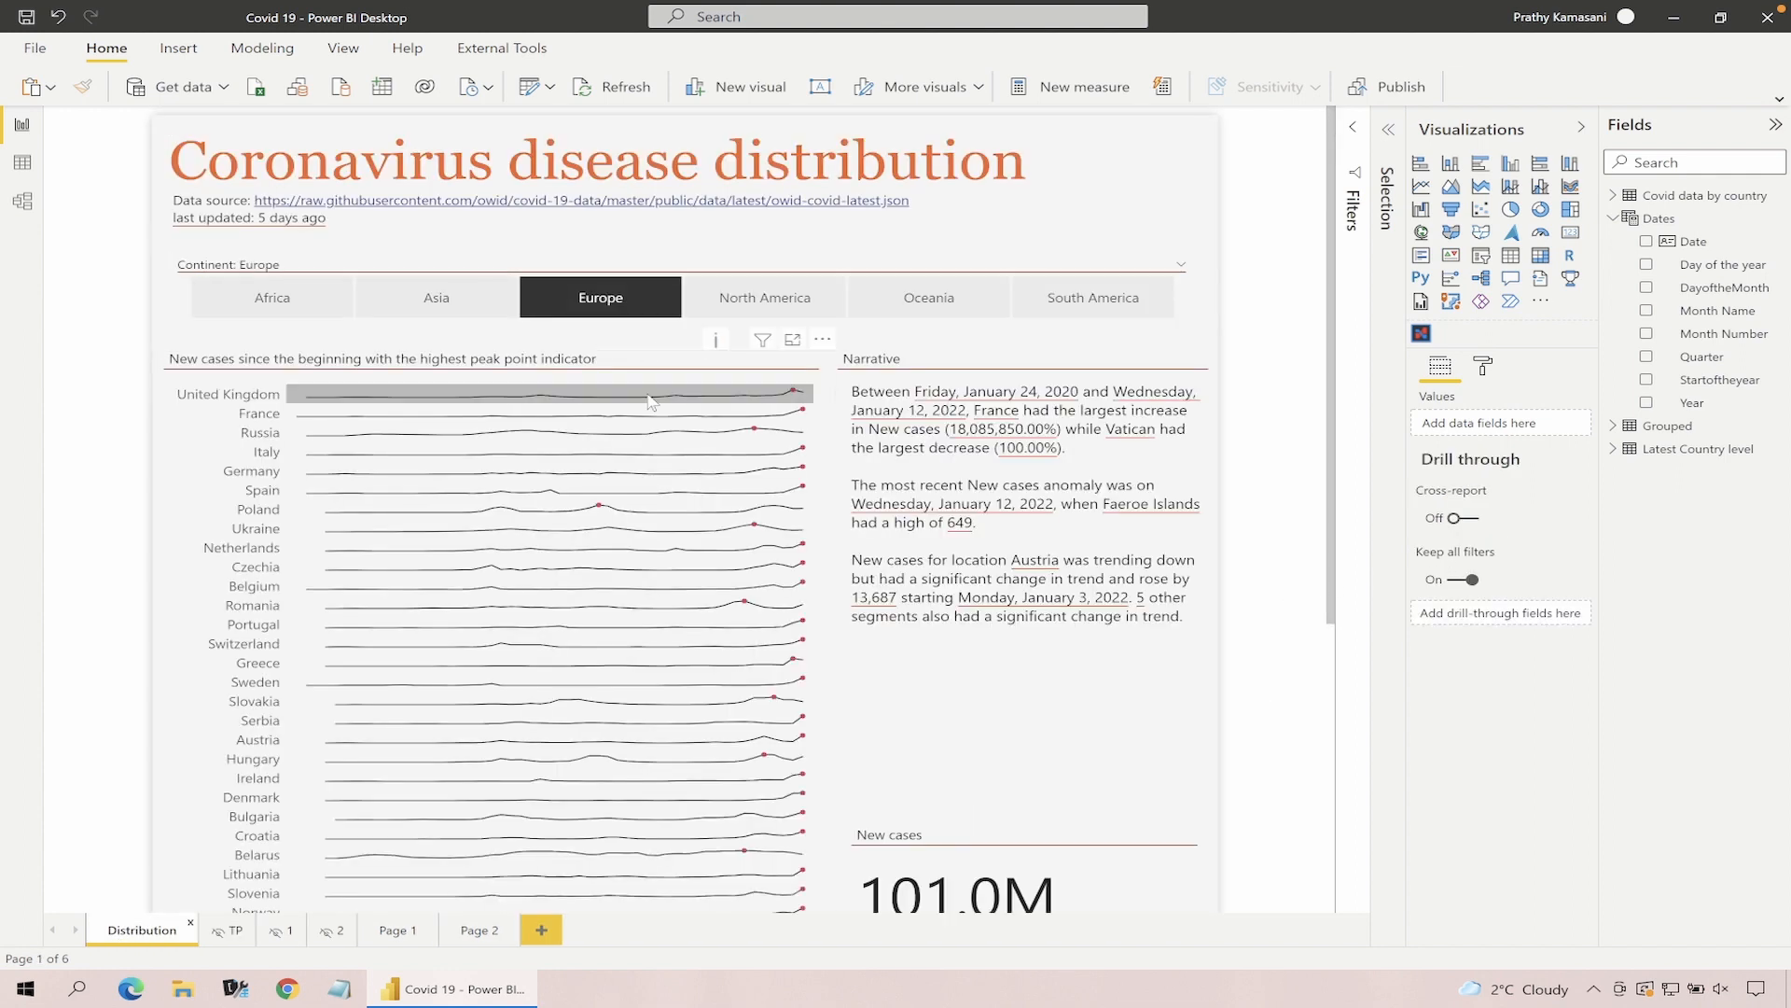
{"action": "mouse_move", "coordinate": [650, 401]}
{"action": "mouse_move", "coordinate": [756, 407]}
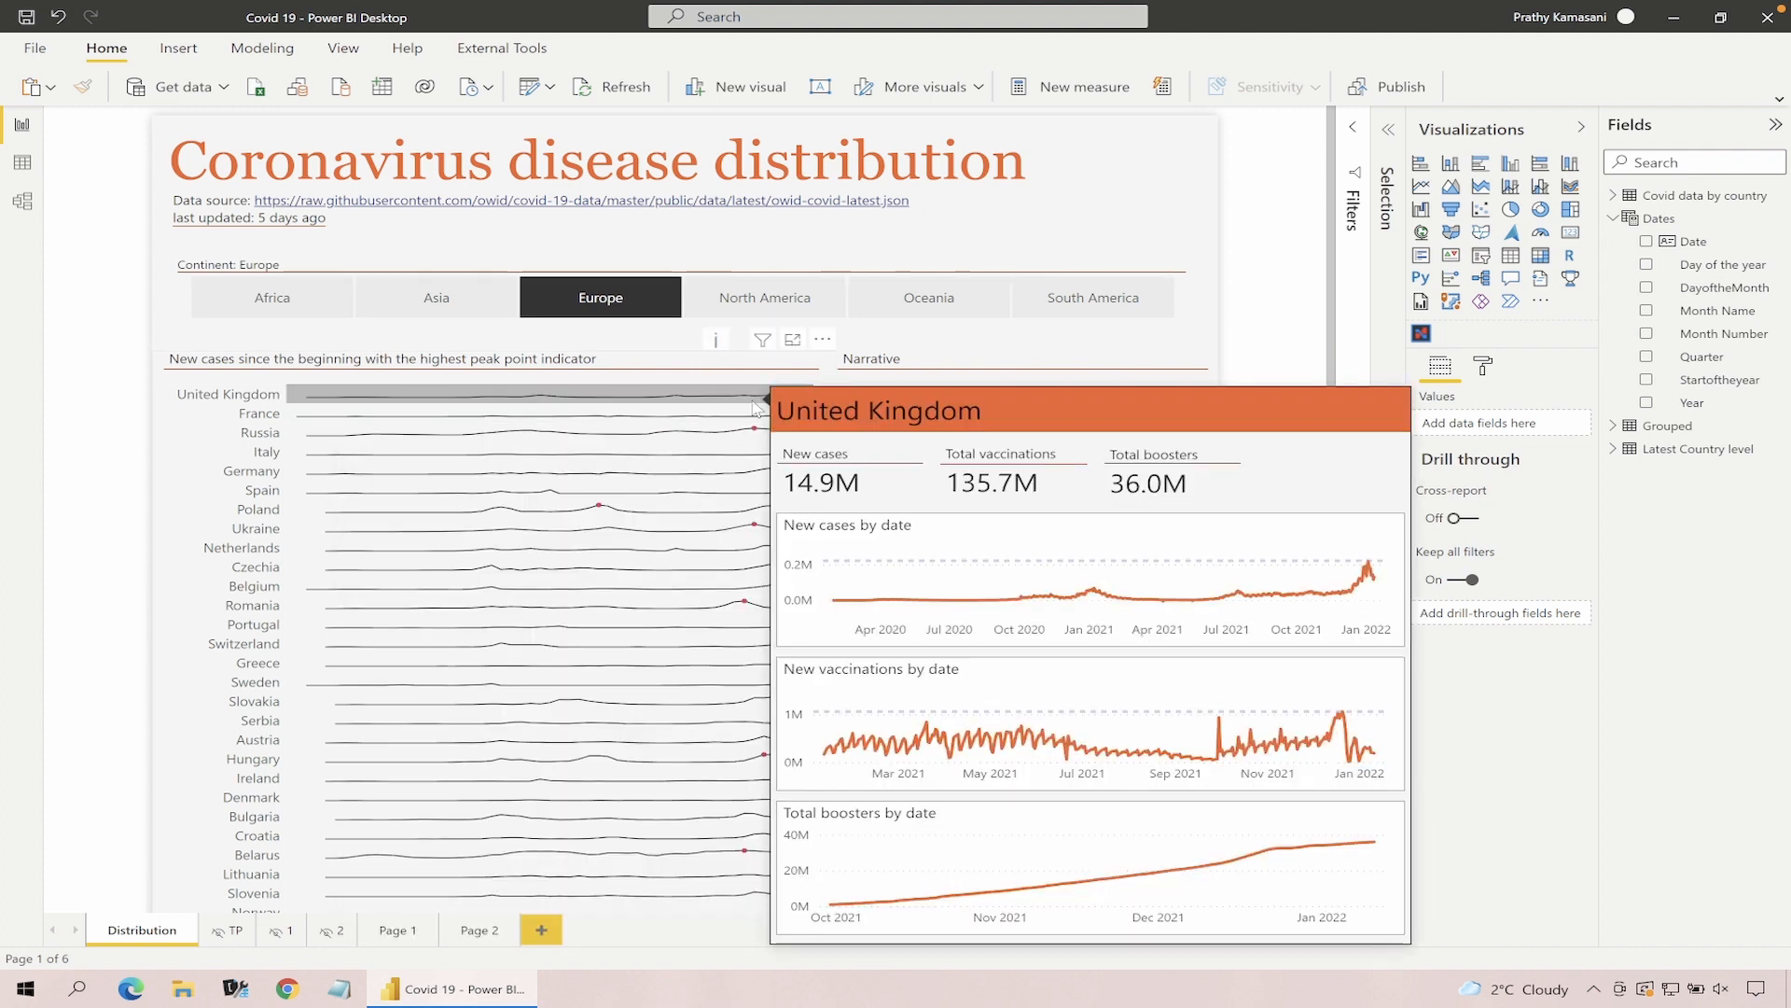
Read the formula of the Last update measure used in the Distribution page's header, and collapse the formula
{"action": "left_click", "coordinate": [516, 213]}
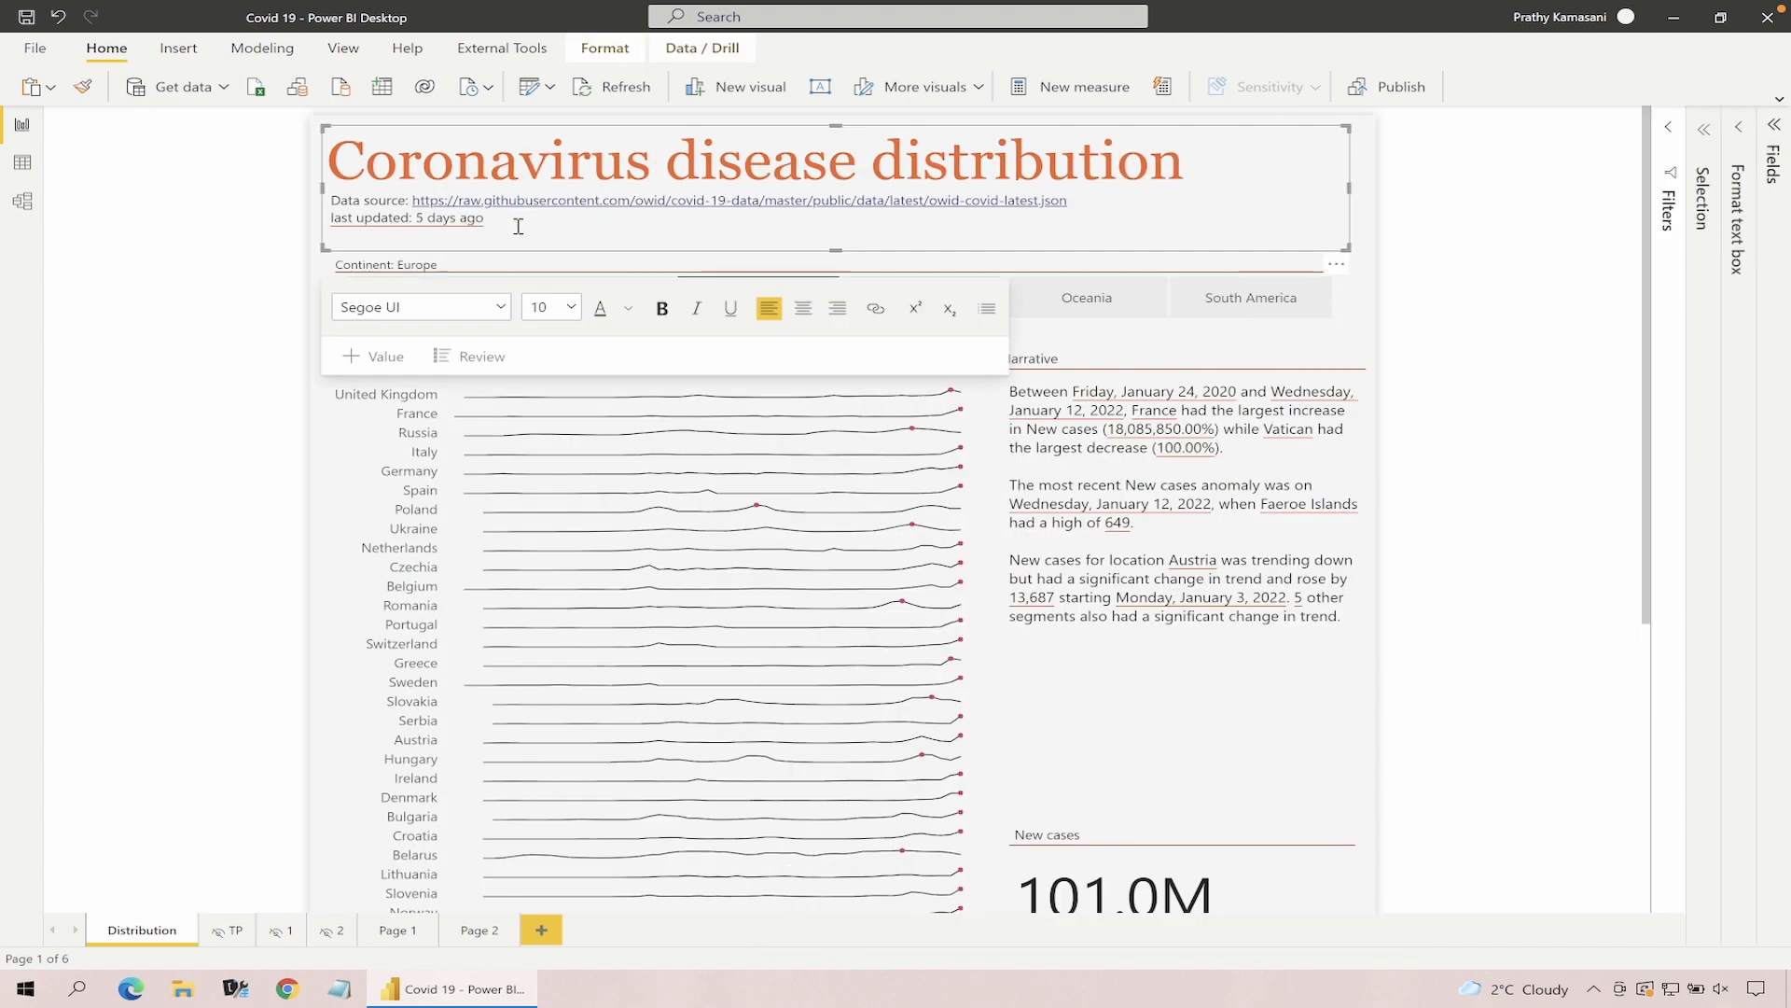
{"action": "left_click", "coordinate": [1774, 125]}
{"action": "left_click", "coordinate": [1710, 750]}
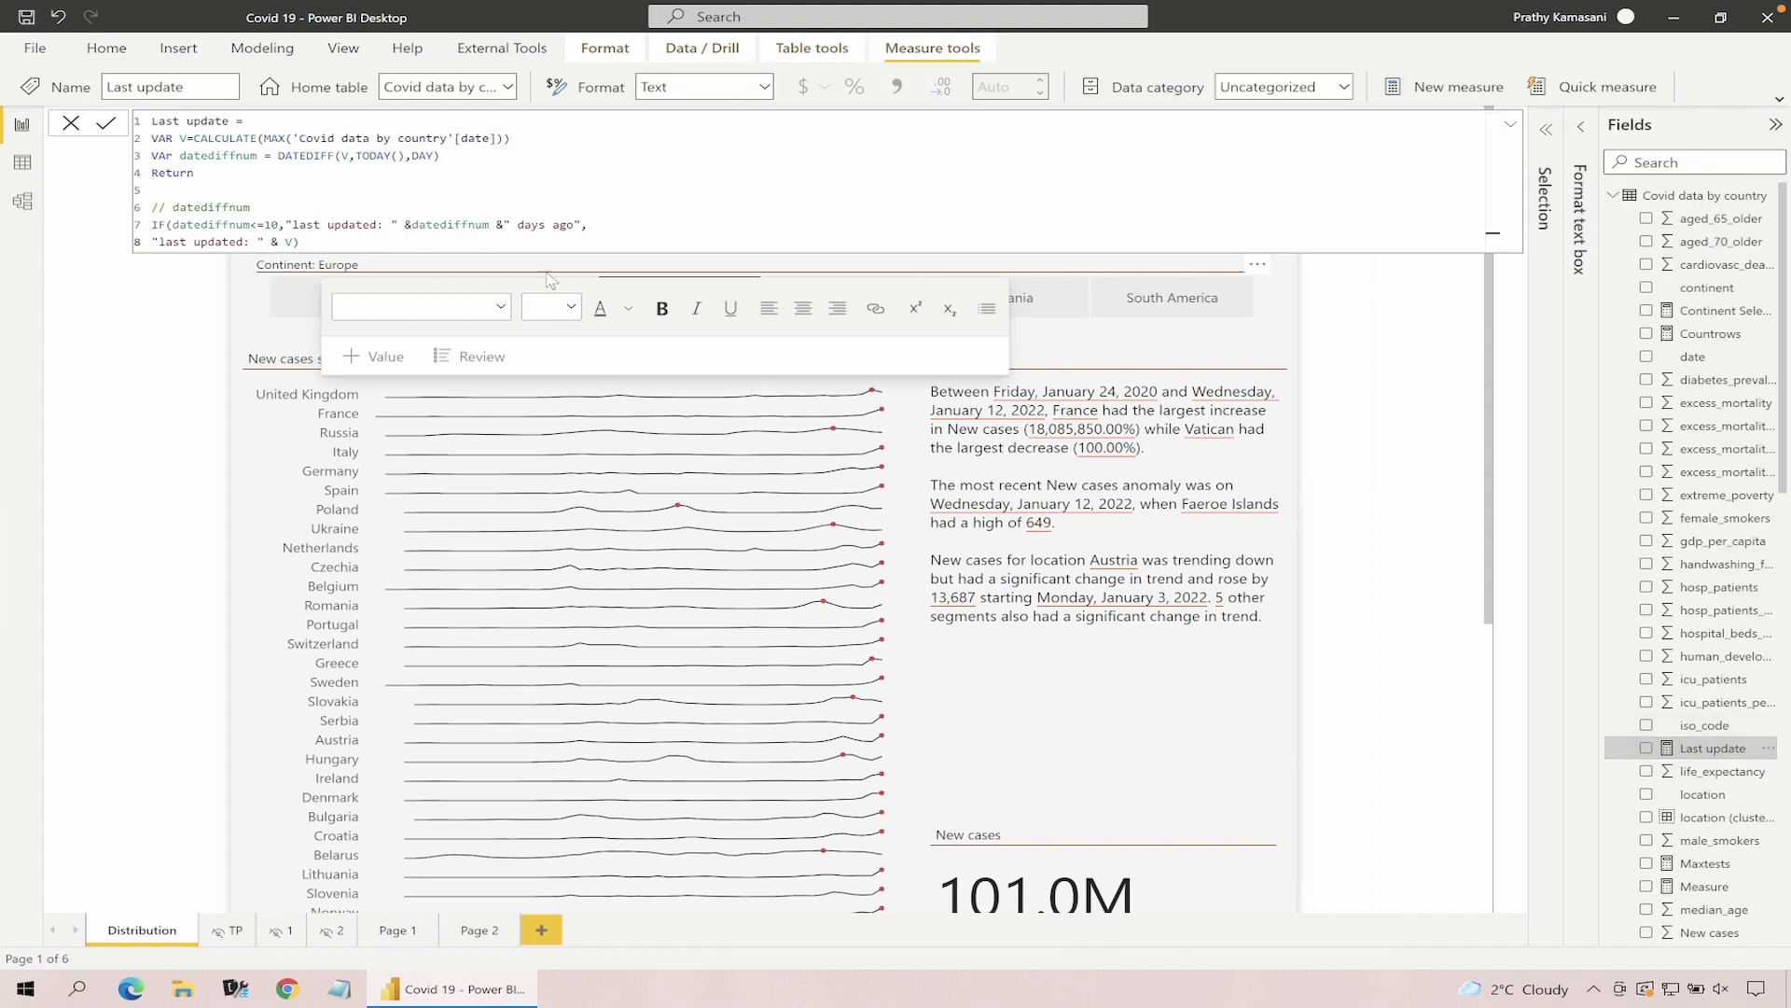
{"action": "left_click", "coordinate": [1508, 128]}
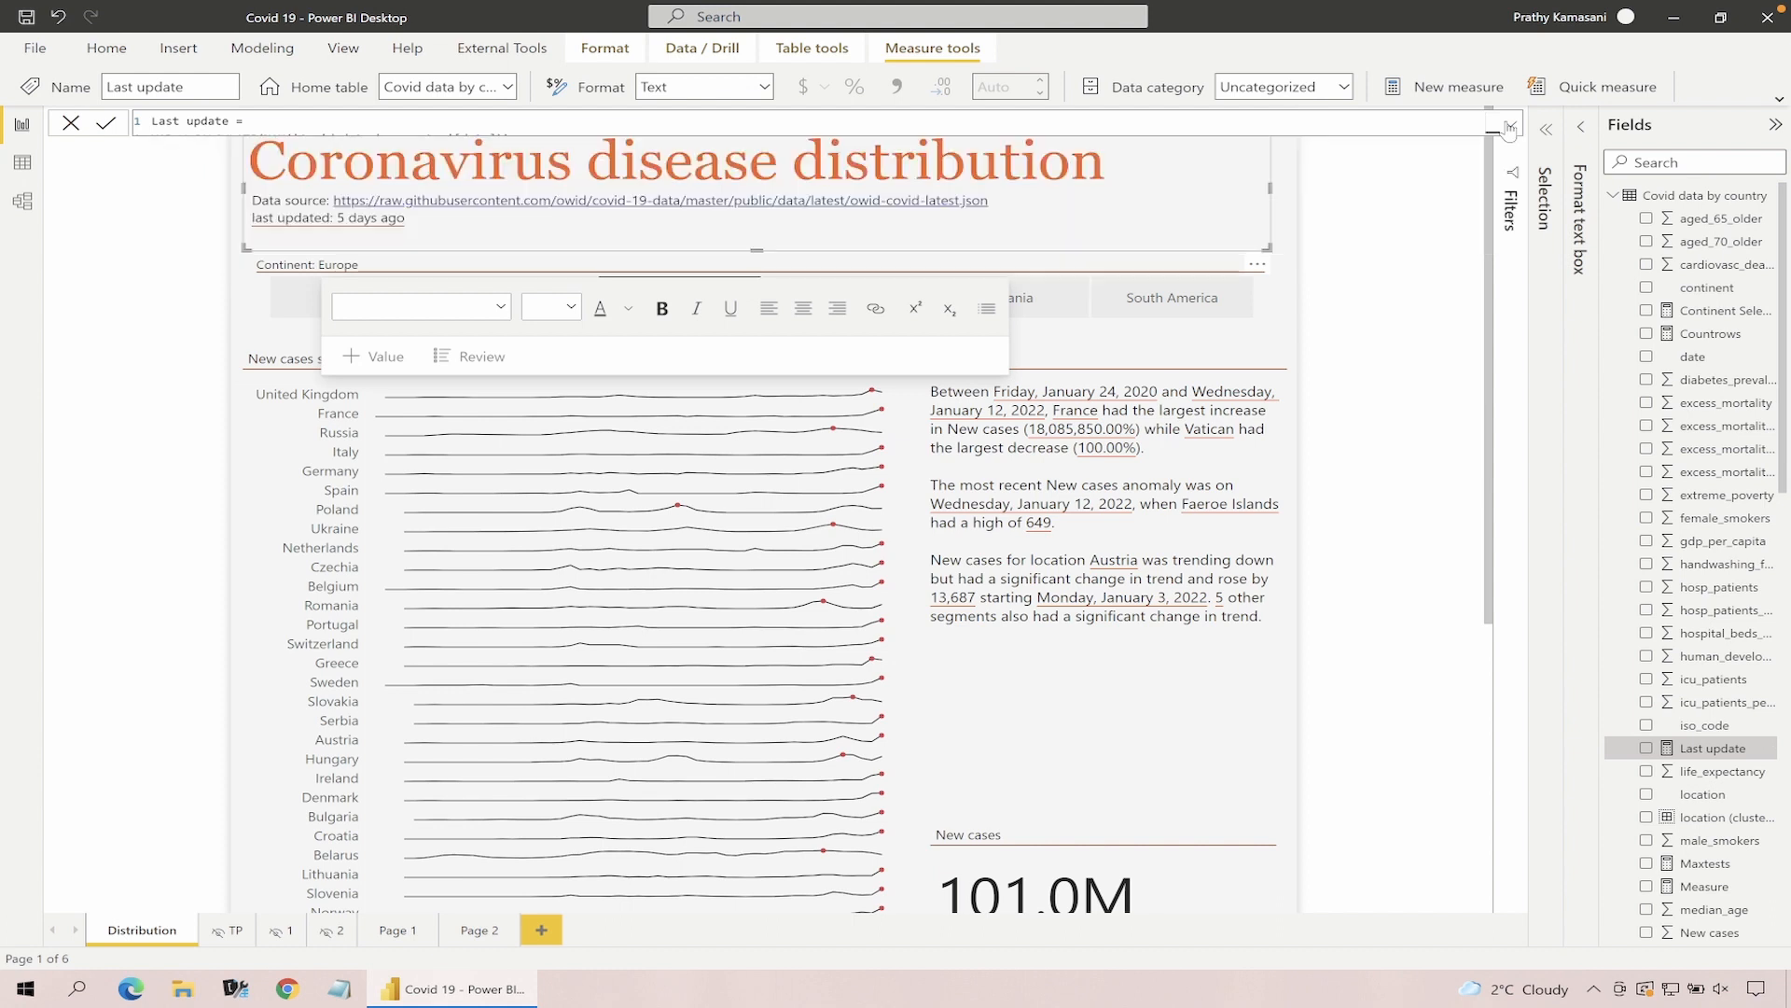
Review the dynamic value behind the header's last-updated text, open its calculation, and close it without changes
{"action": "left_click", "coordinate": [438, 358]}
{"action": "left_click", "coordinate": [301, 459]}
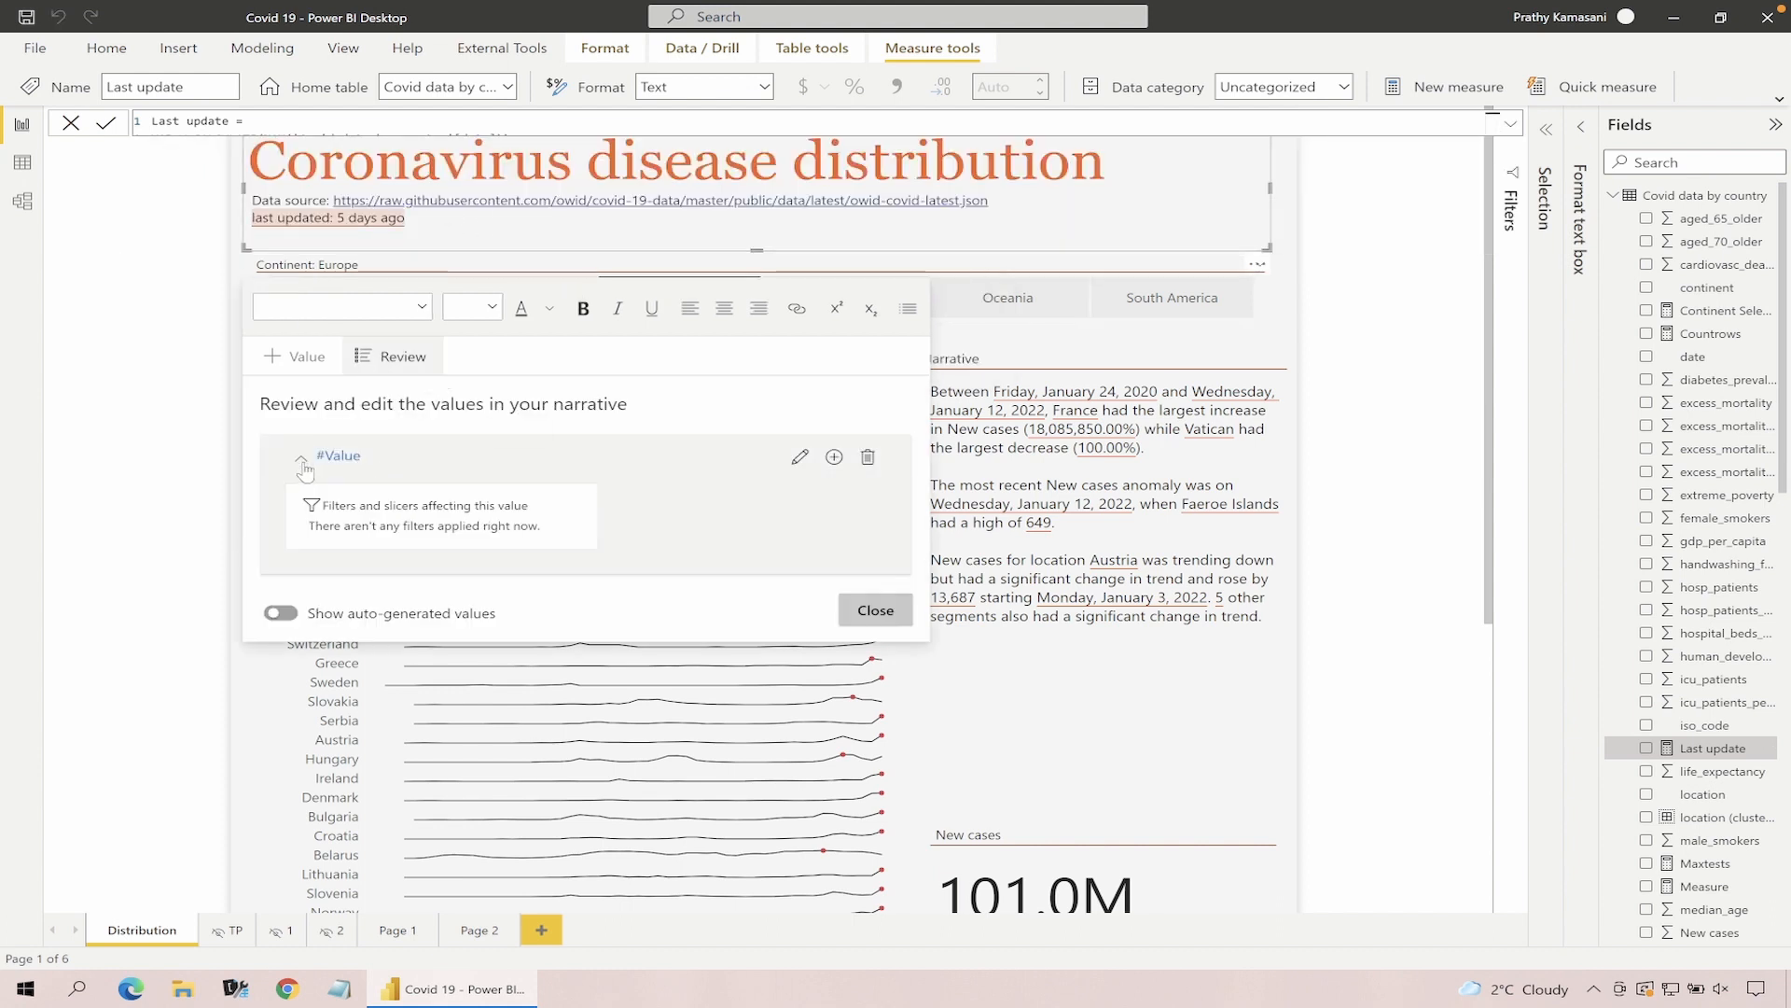
{"action": "left_click", "coordinate": [800, 457]}
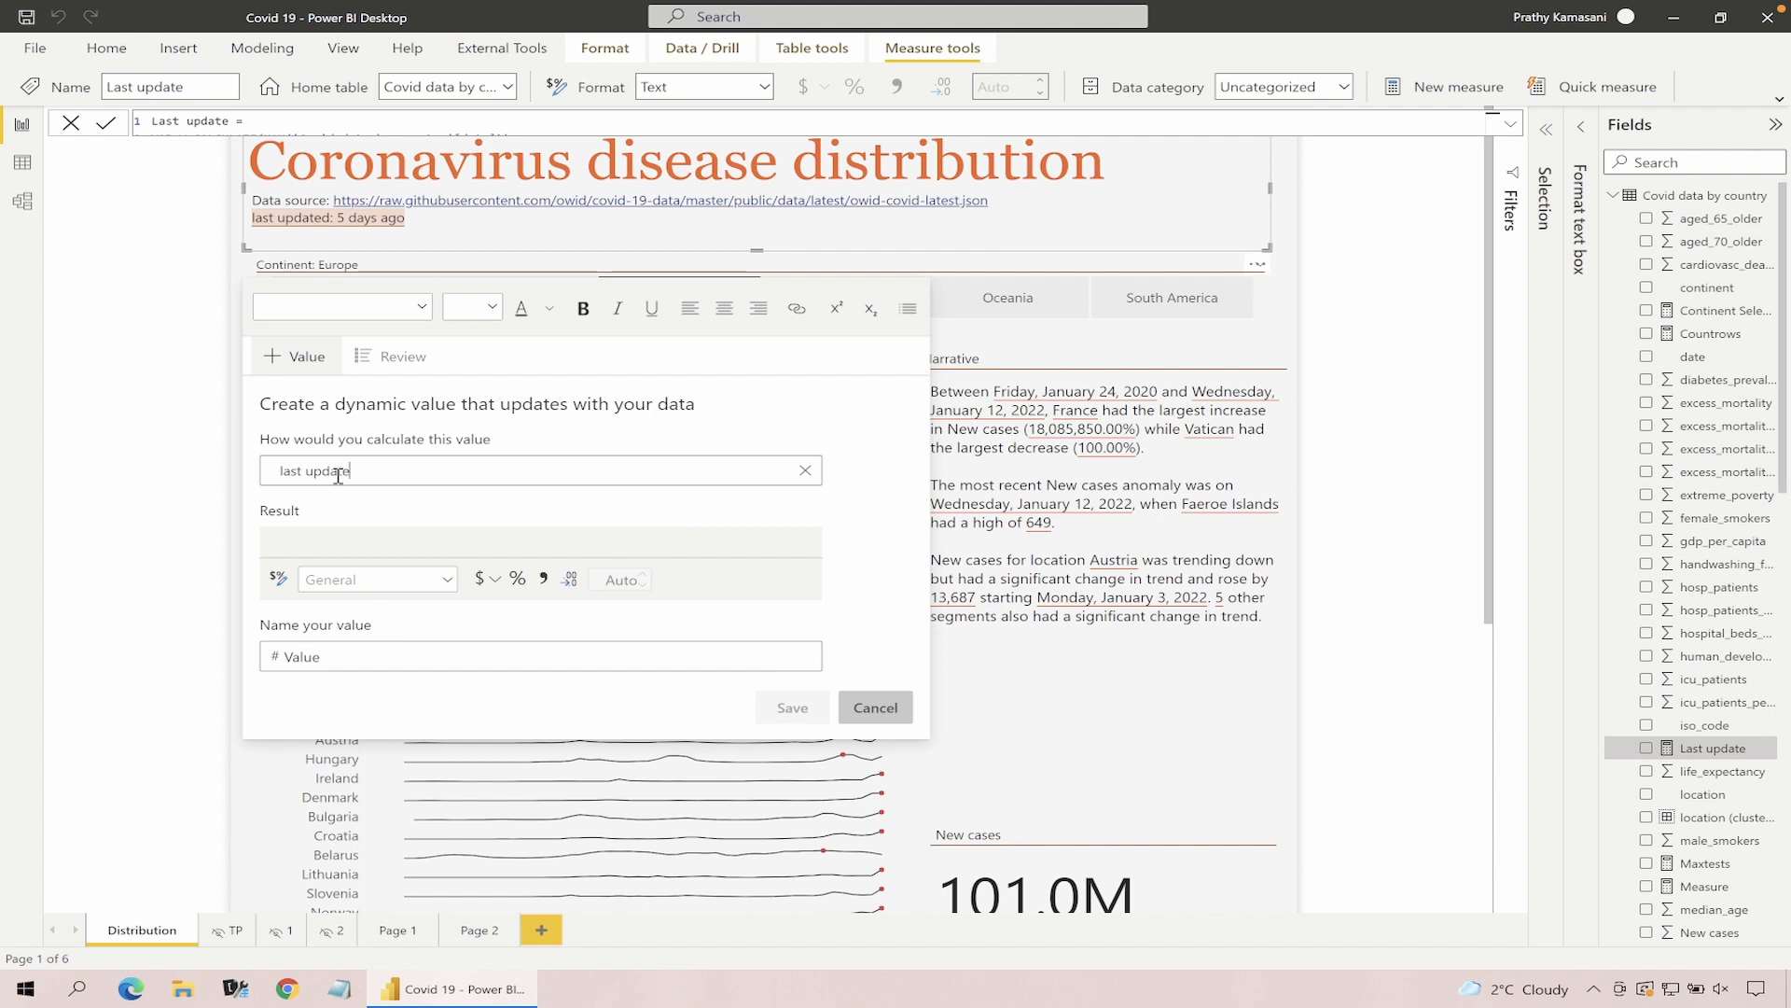
{"action": "left_click", "coordinate": [875, 707]}
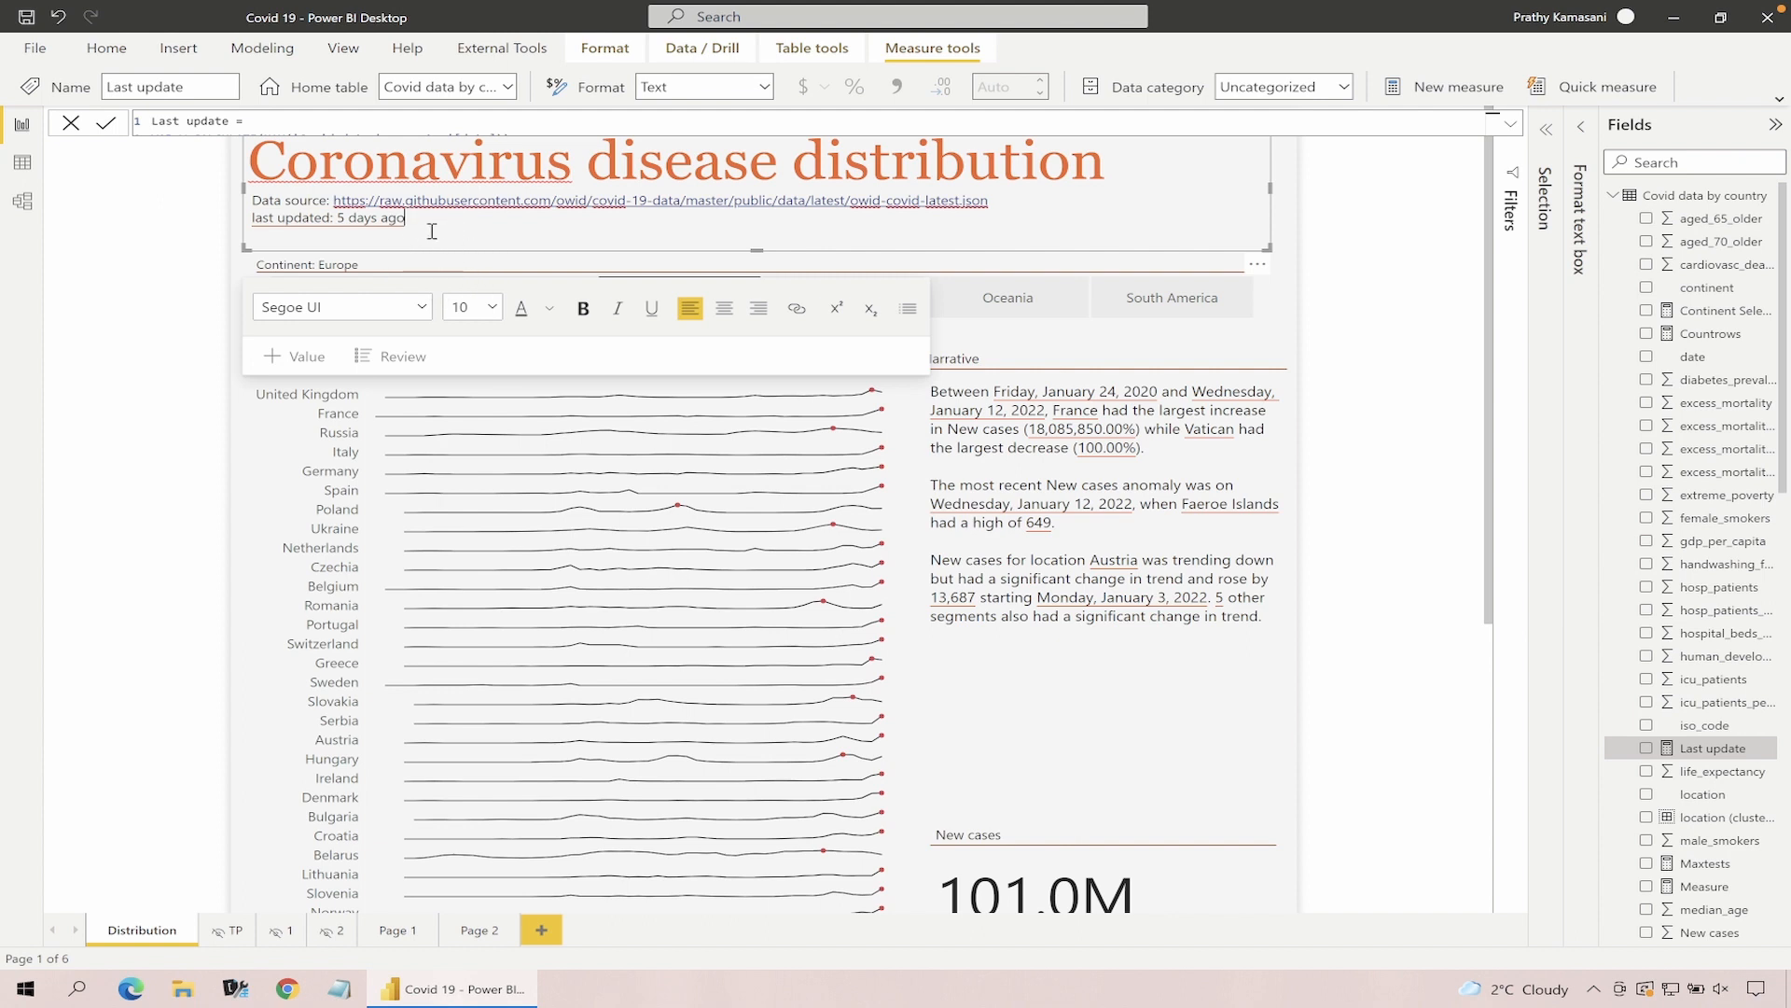
{"action": "left_click", "coordinate": [1337, 268]}
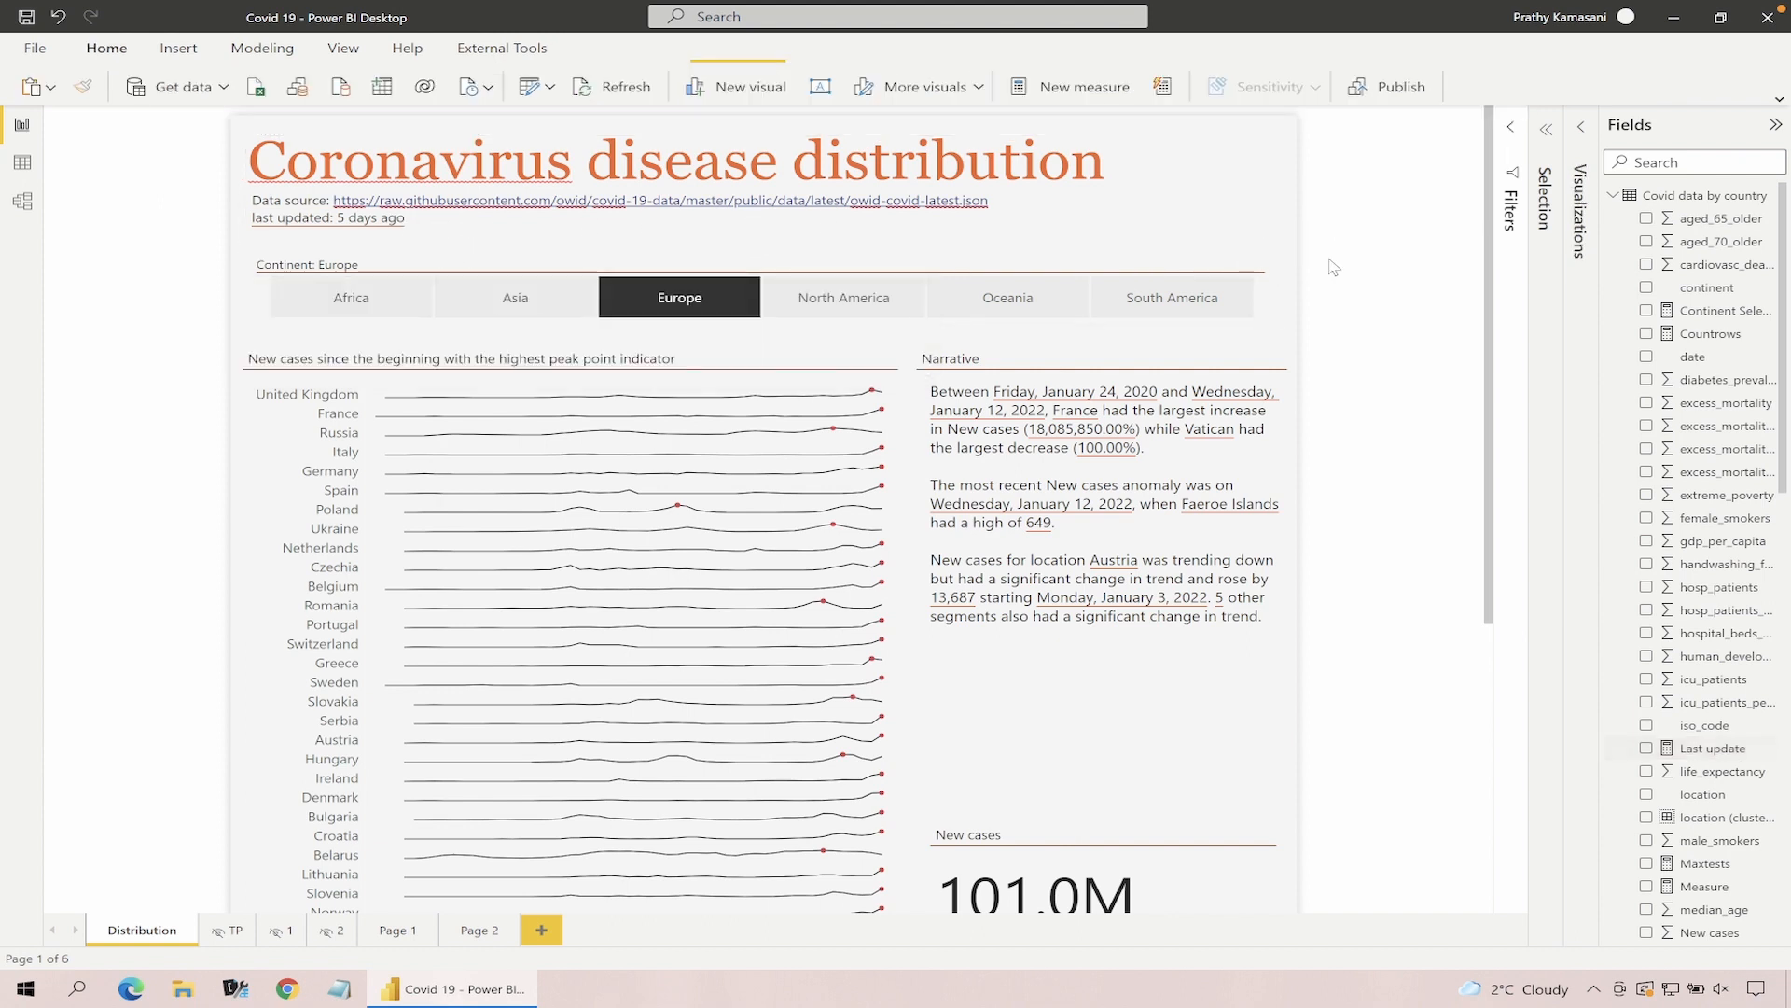
Highlight France in the new cases sparkline matrix, clear the highlight, and look over the remaining countries and summary cards
{"action": "left_click", "coordinate": [559, 417]}
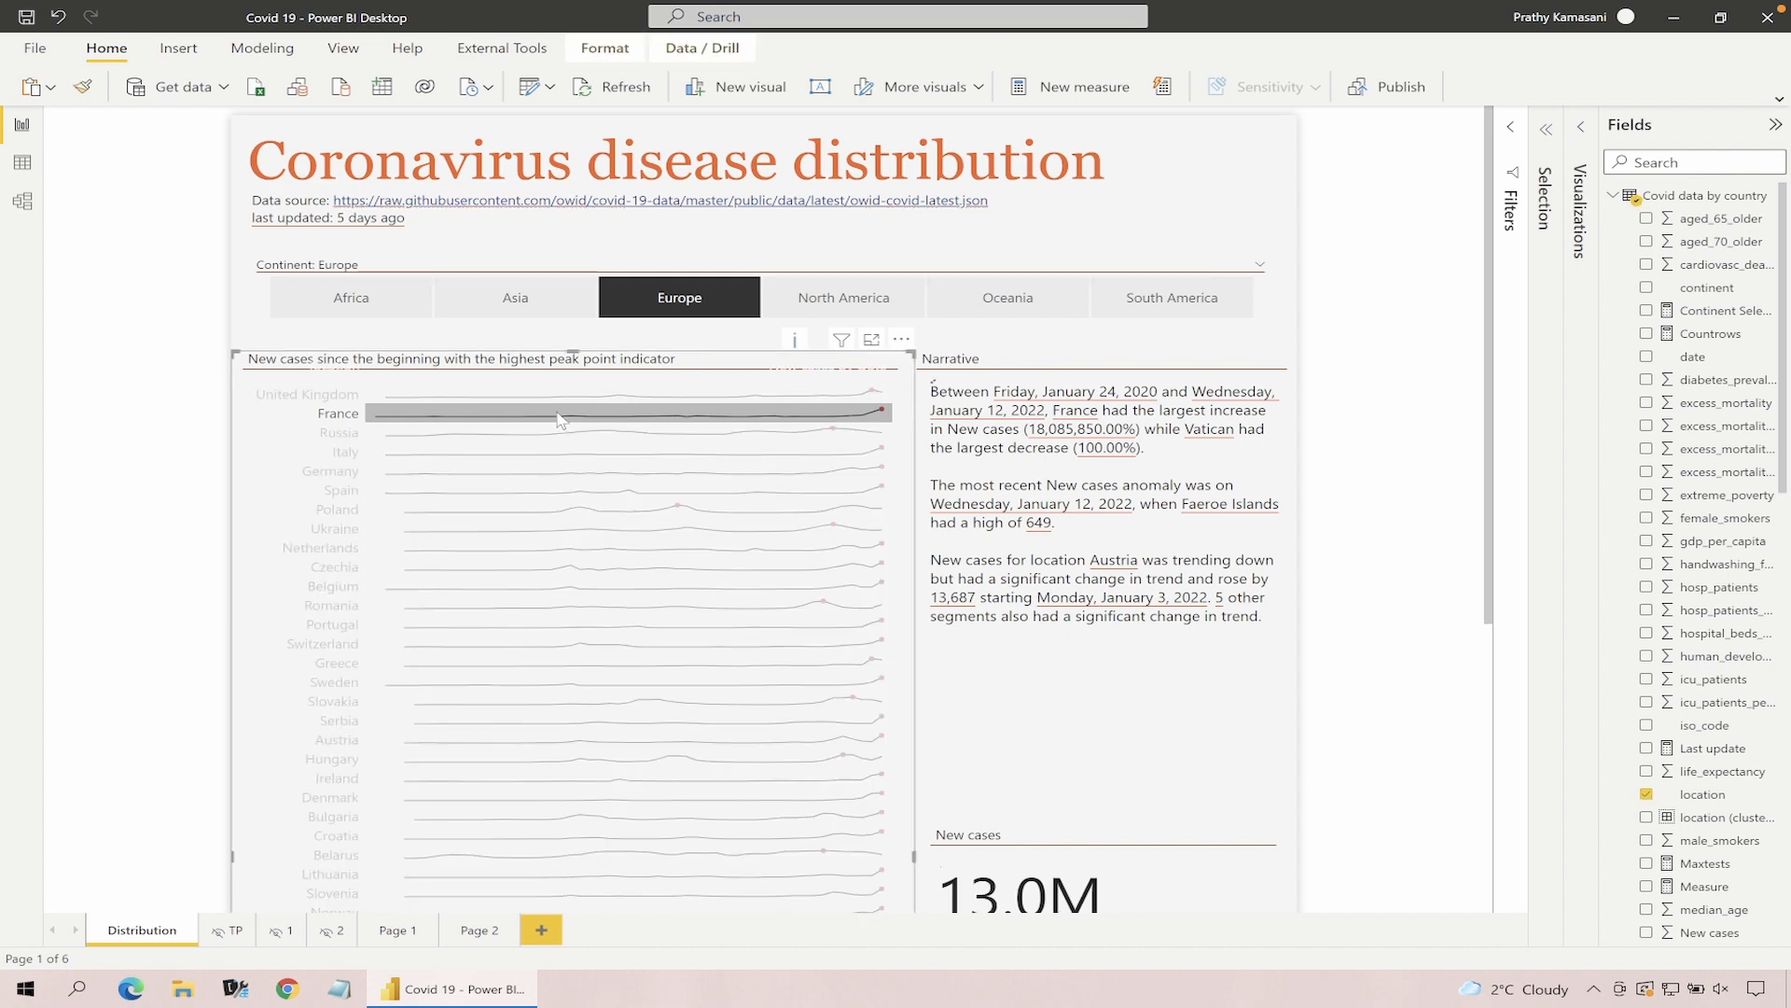
{"action": "left_click", "coordinate": [555, 417]}
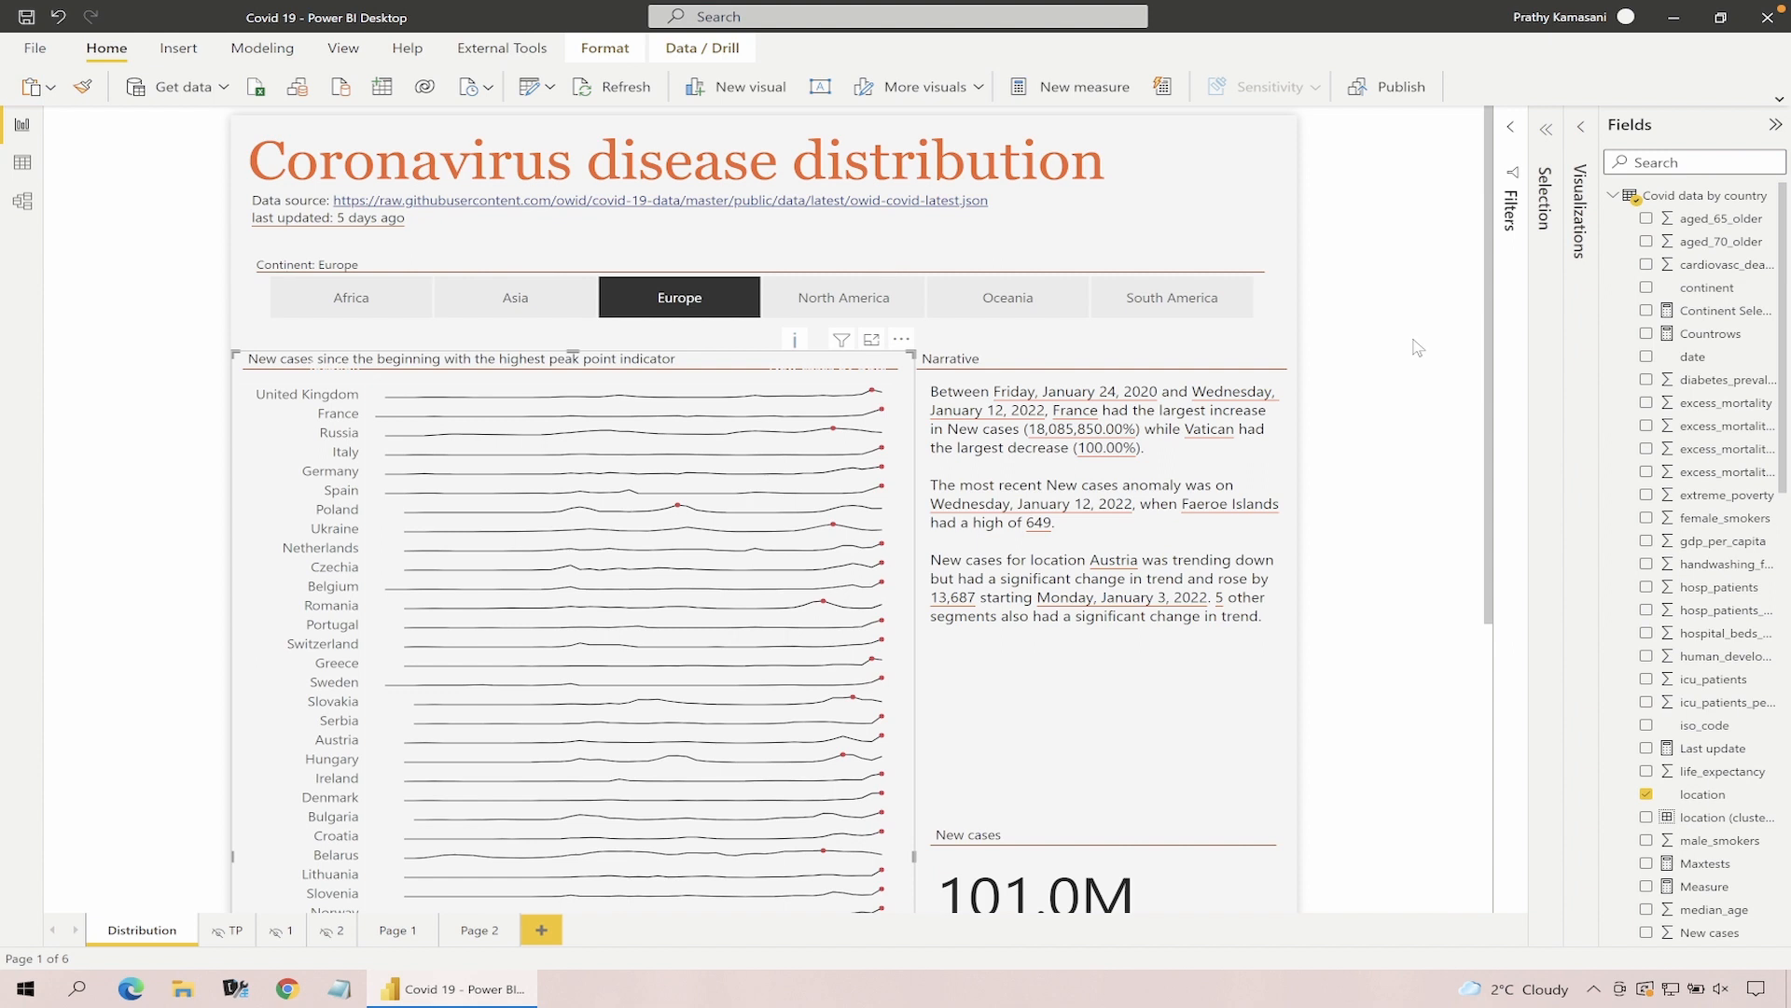
{"action": "left_click", "coordinate": [1359, 378]}
{"action": "scroll", "coordinate": [1358, 378], "scroll_direction": "down", "scroll_amount": 5}
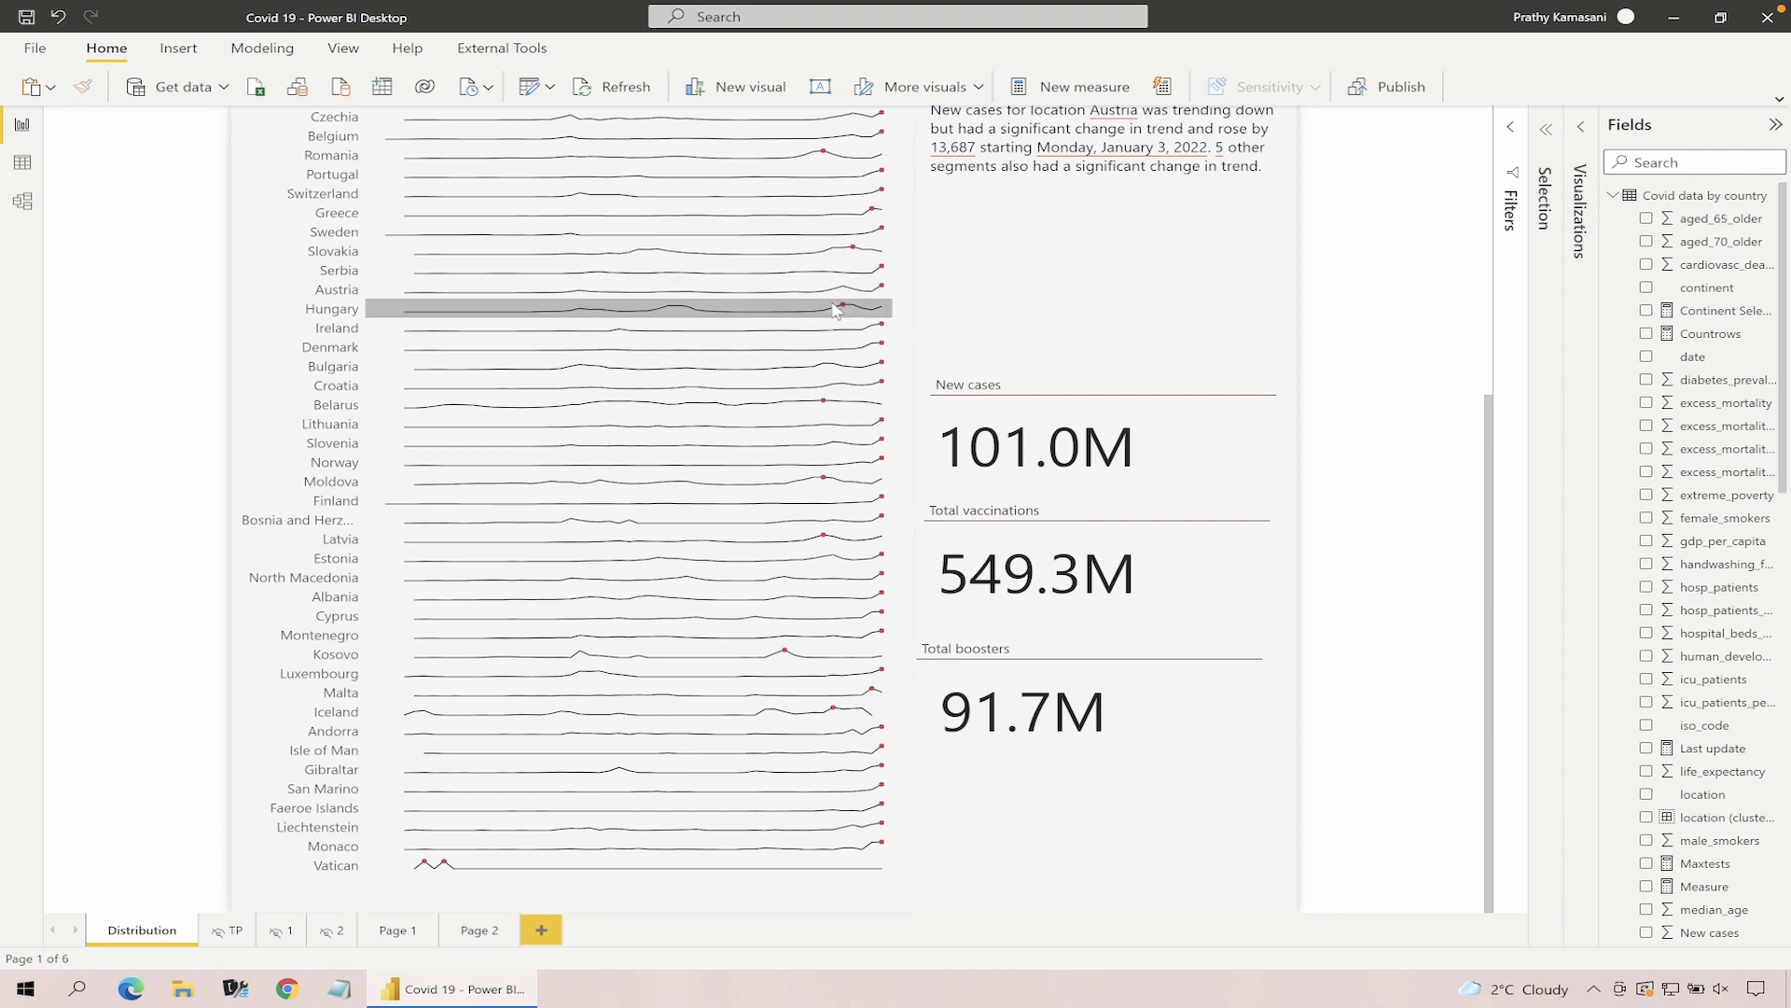
{"action": "mouse_move", "coordinate": [835, 311]}
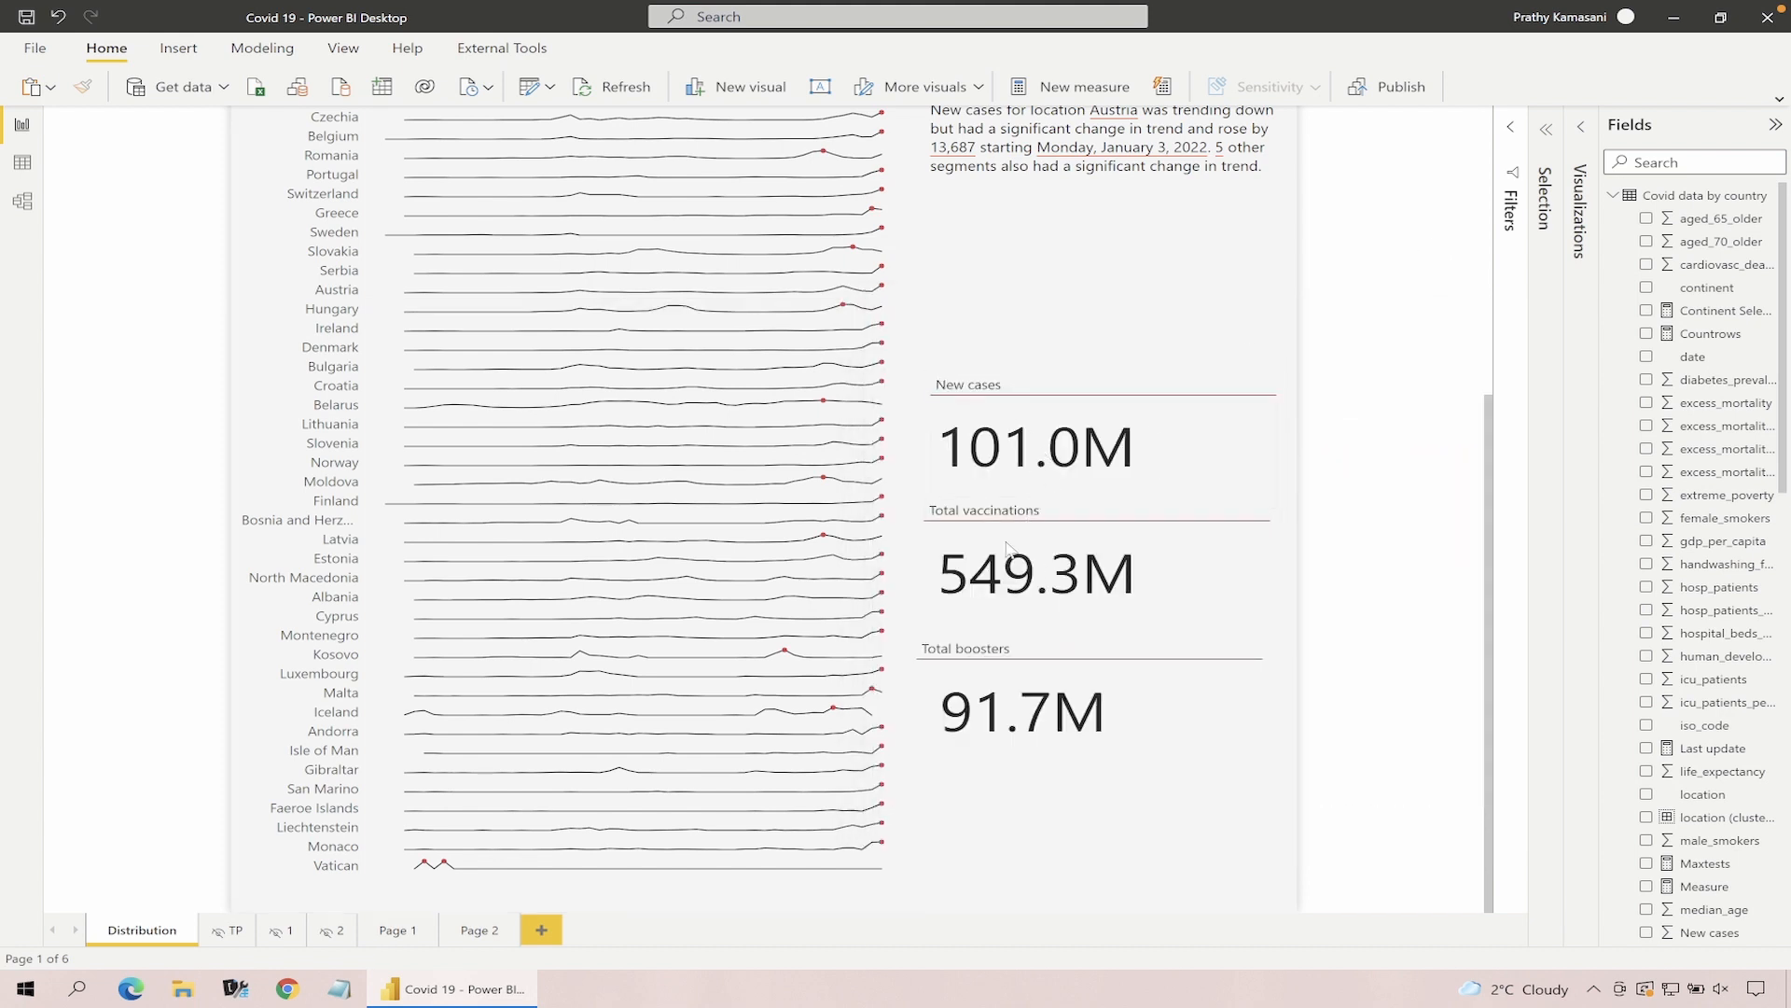
{"action": "scroll", "coordinate": [1381, 509], "scroll_direction": "up", "scroll_amount": 5}
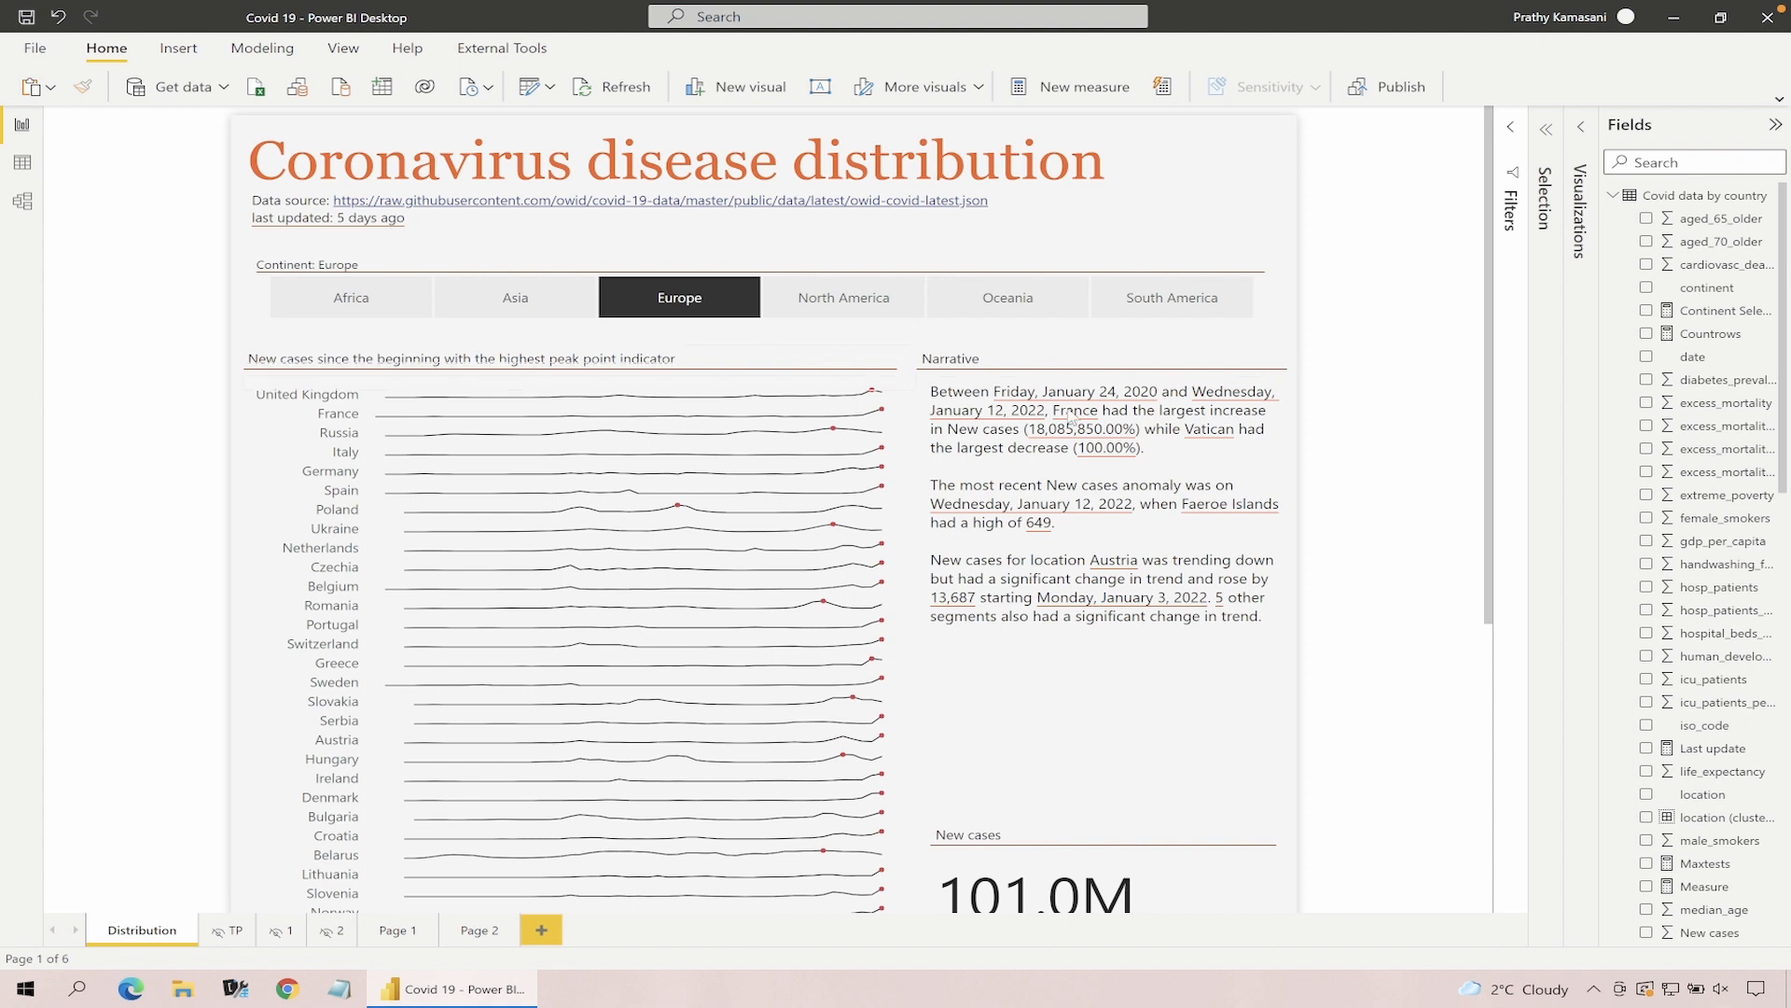
View the format options of the narrative text box
{"action": "left_click", "coordinate": [1237, 646]}
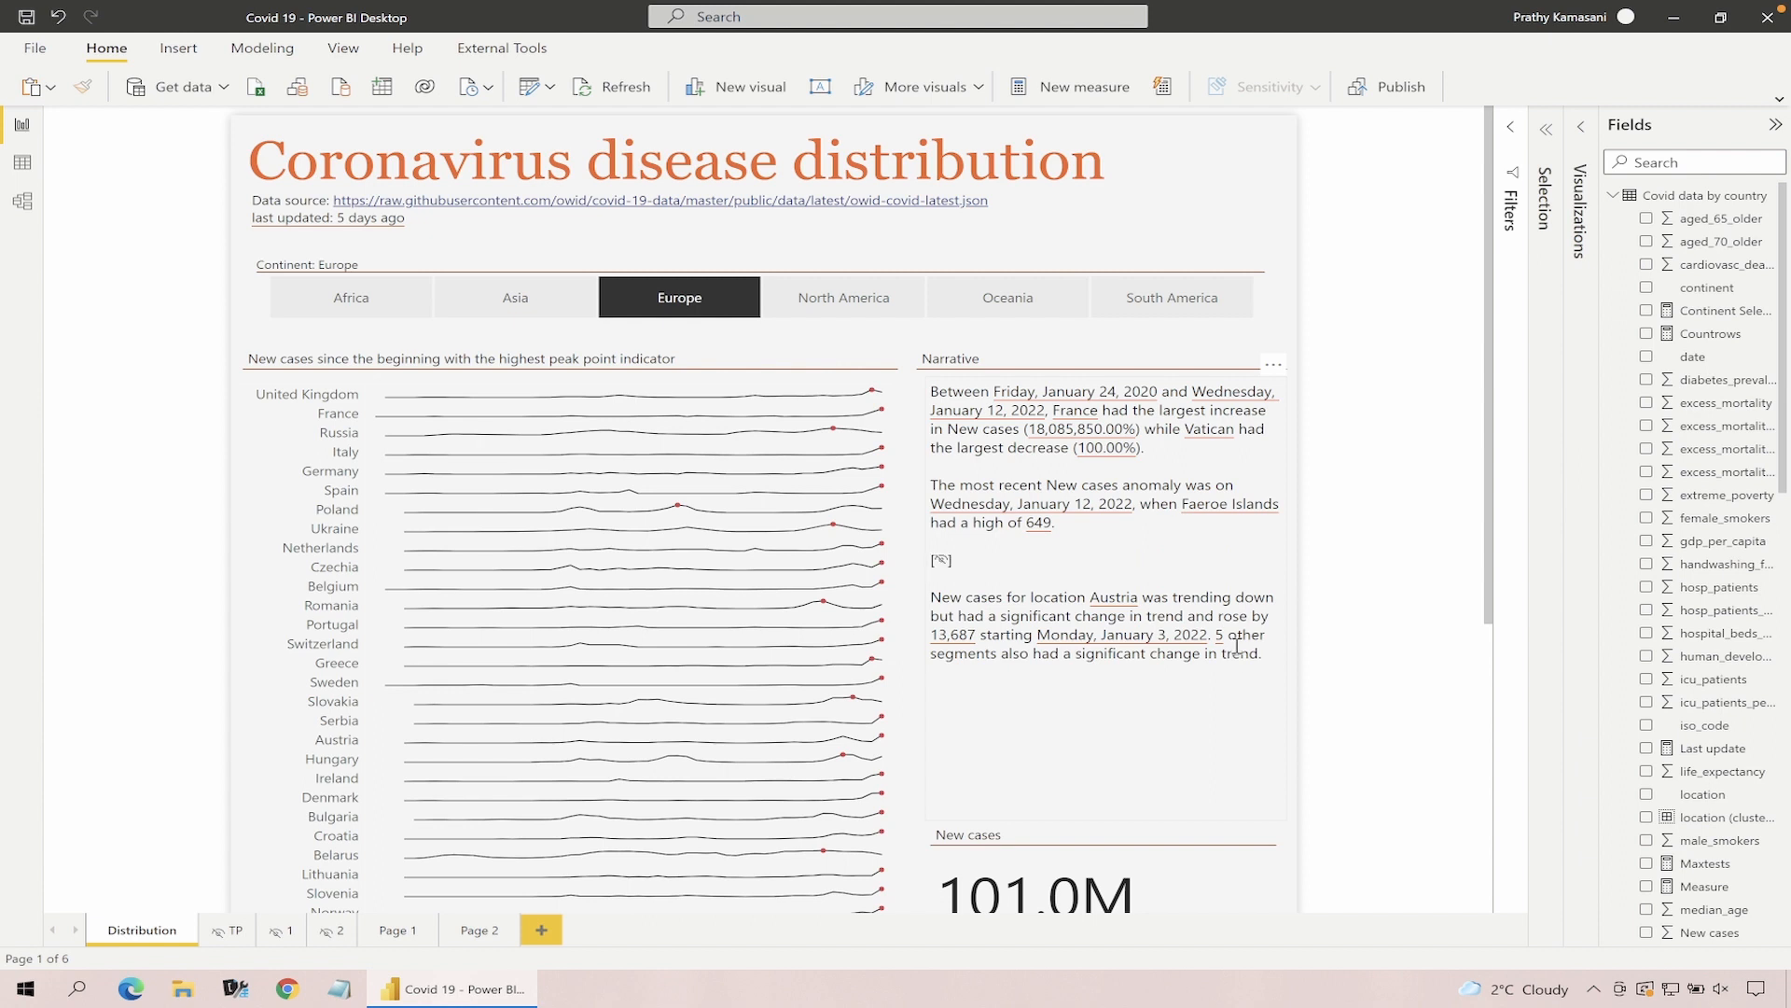
{"action": "left_click", "coordinate": [1580, 144]}
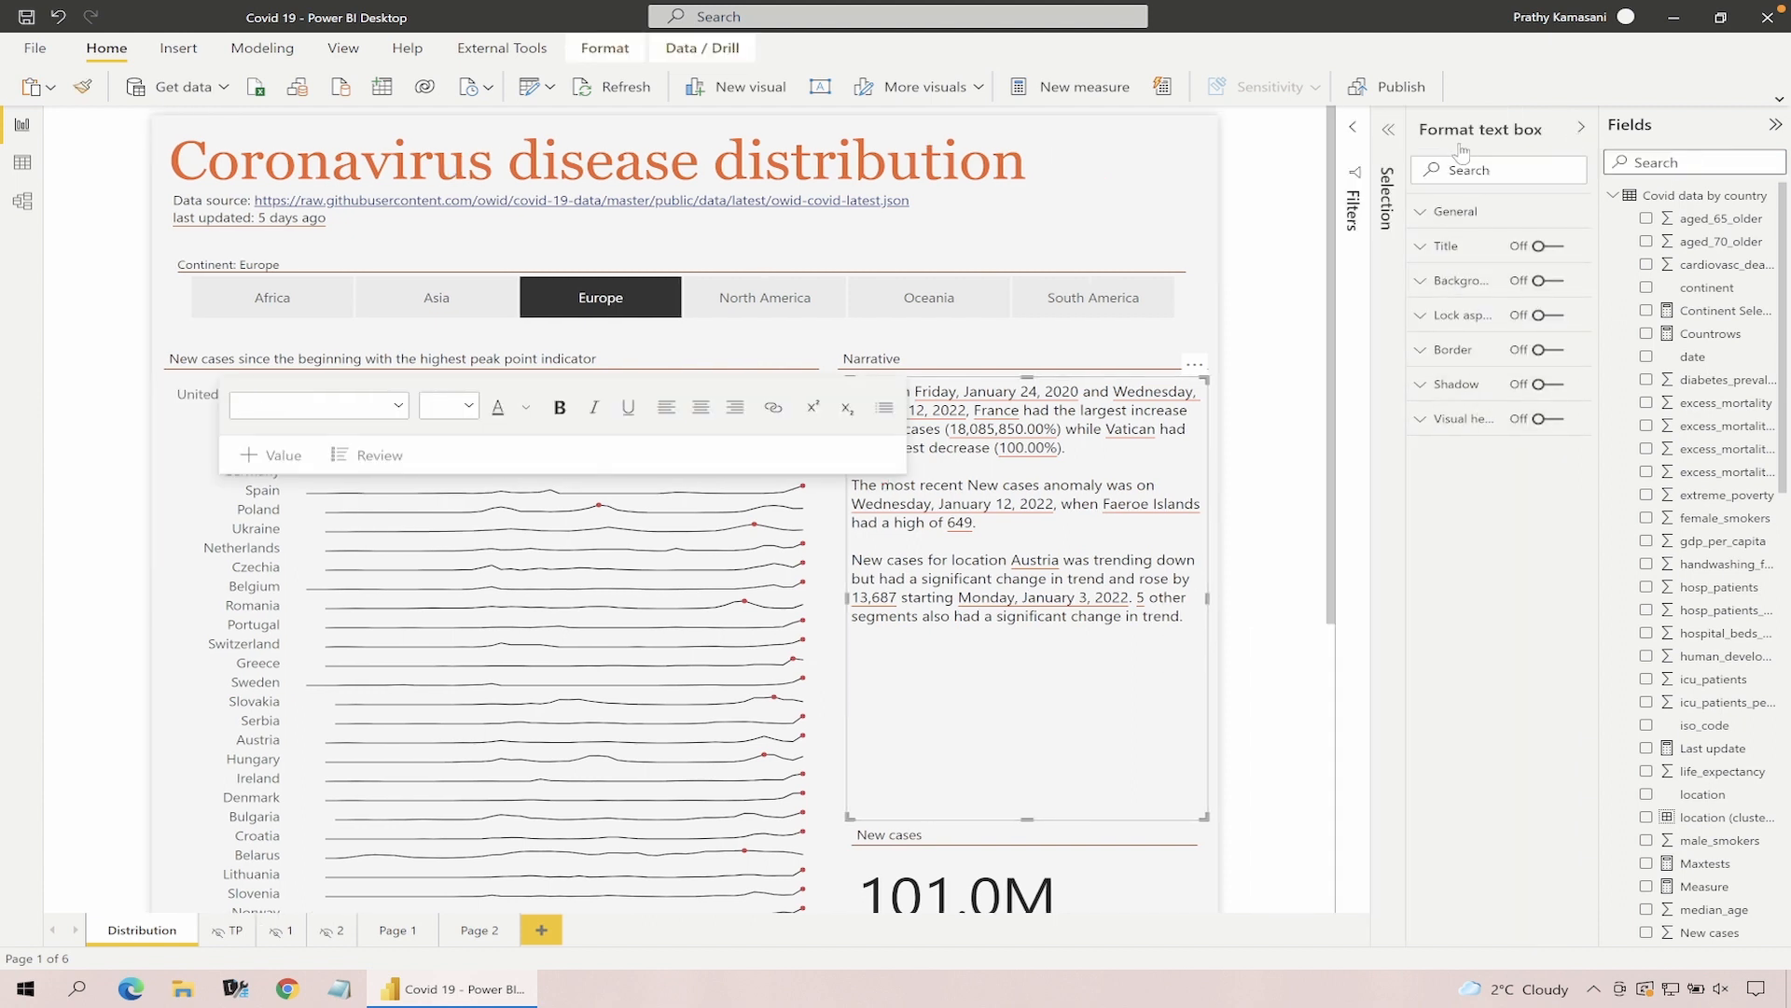
{"action": "left_click", "coordinate": [1254, 345]}
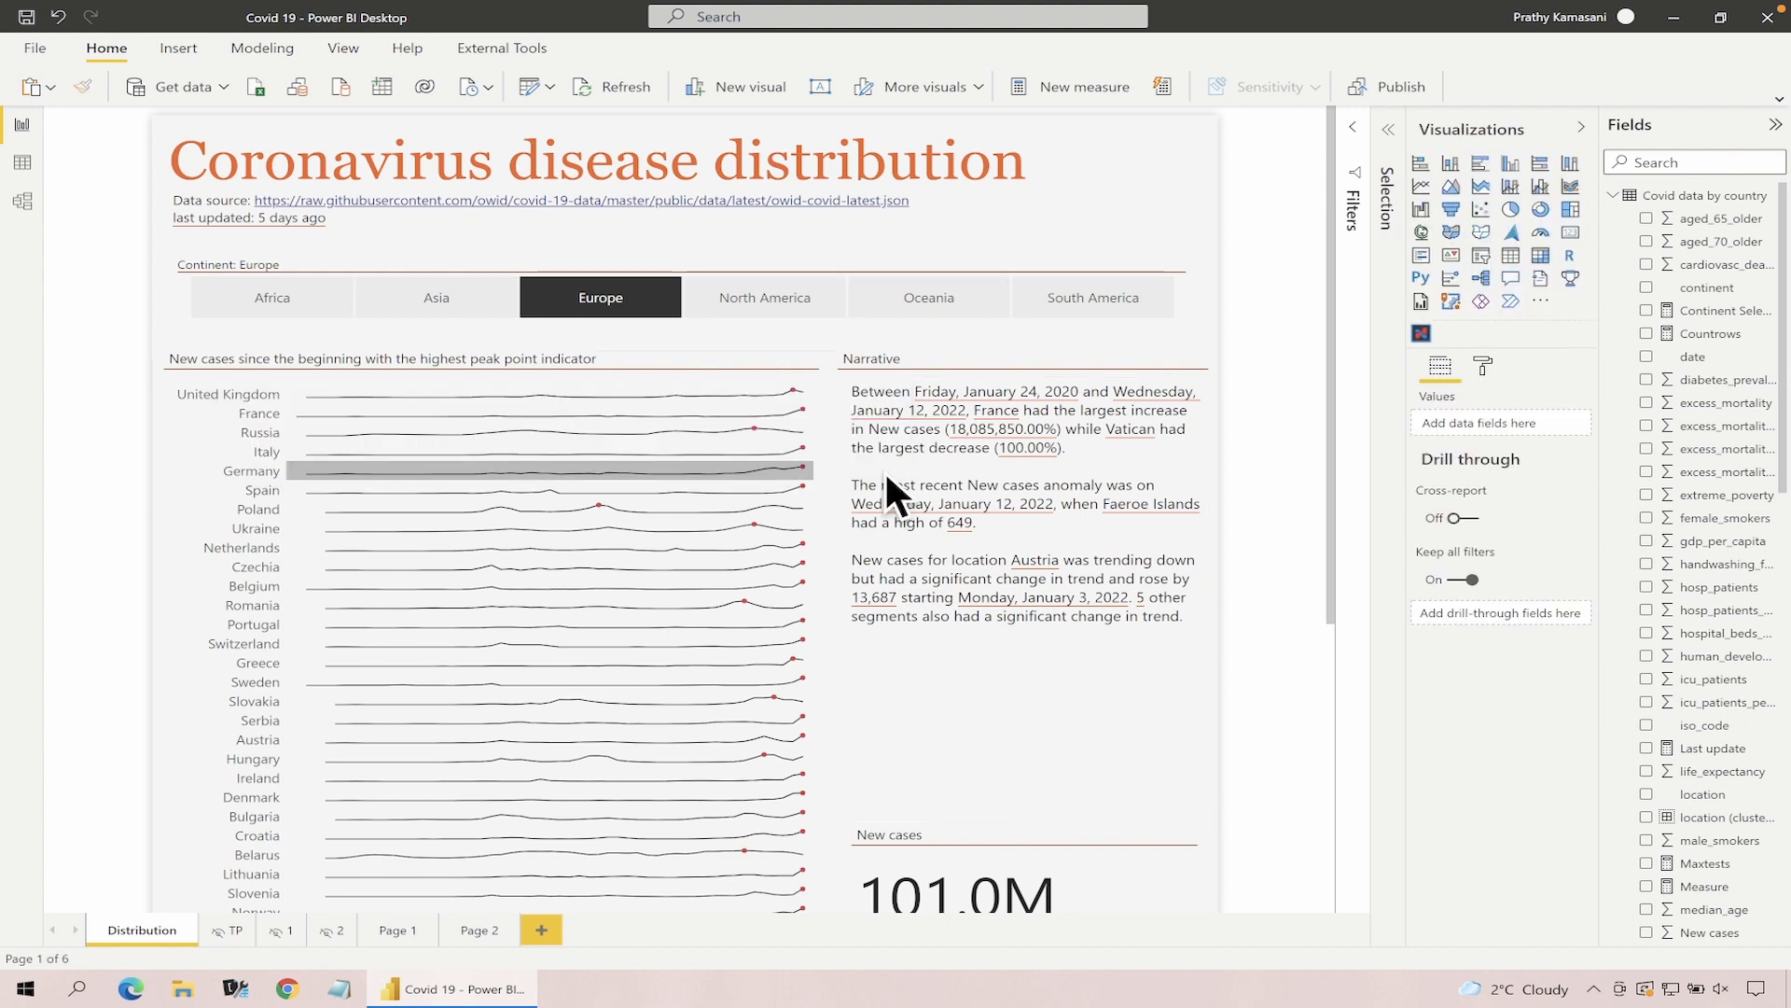
Examine the sparkline matrix's visual header icon settings by searching its format options for "icon"
{"action": "left_click", "coordinate": [829, 471]}
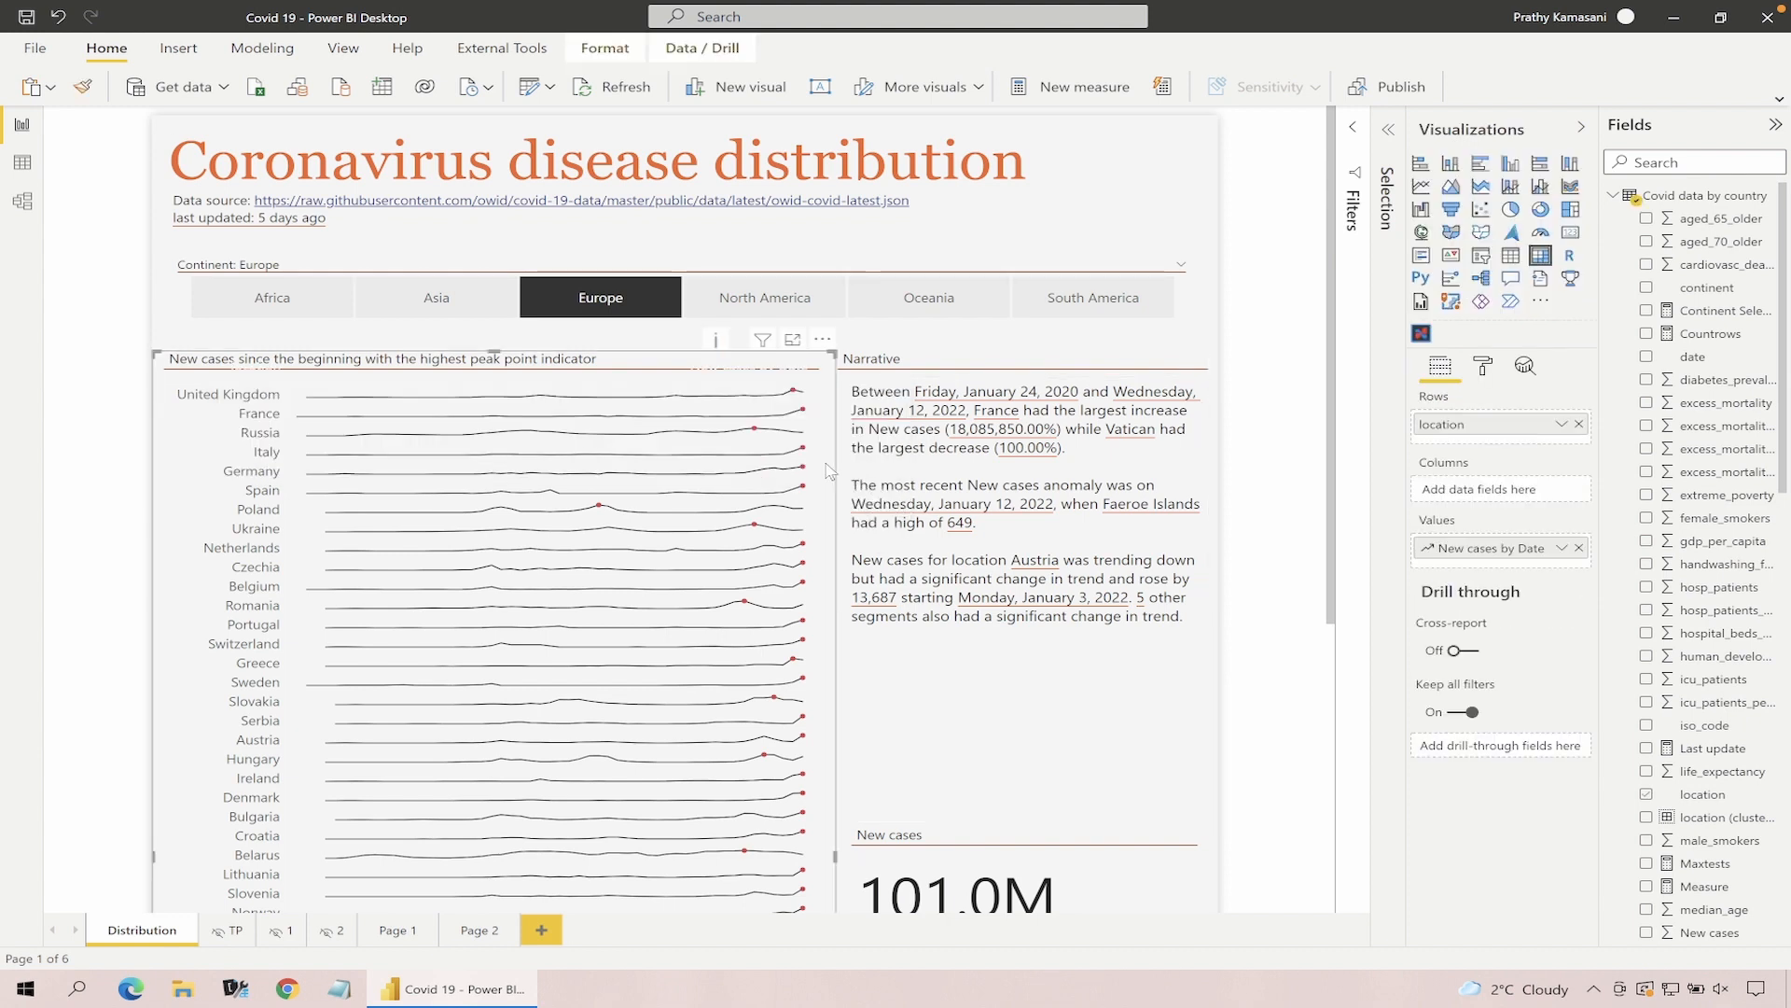
{"action": "left_click", "coordinate": [1484, 367]}
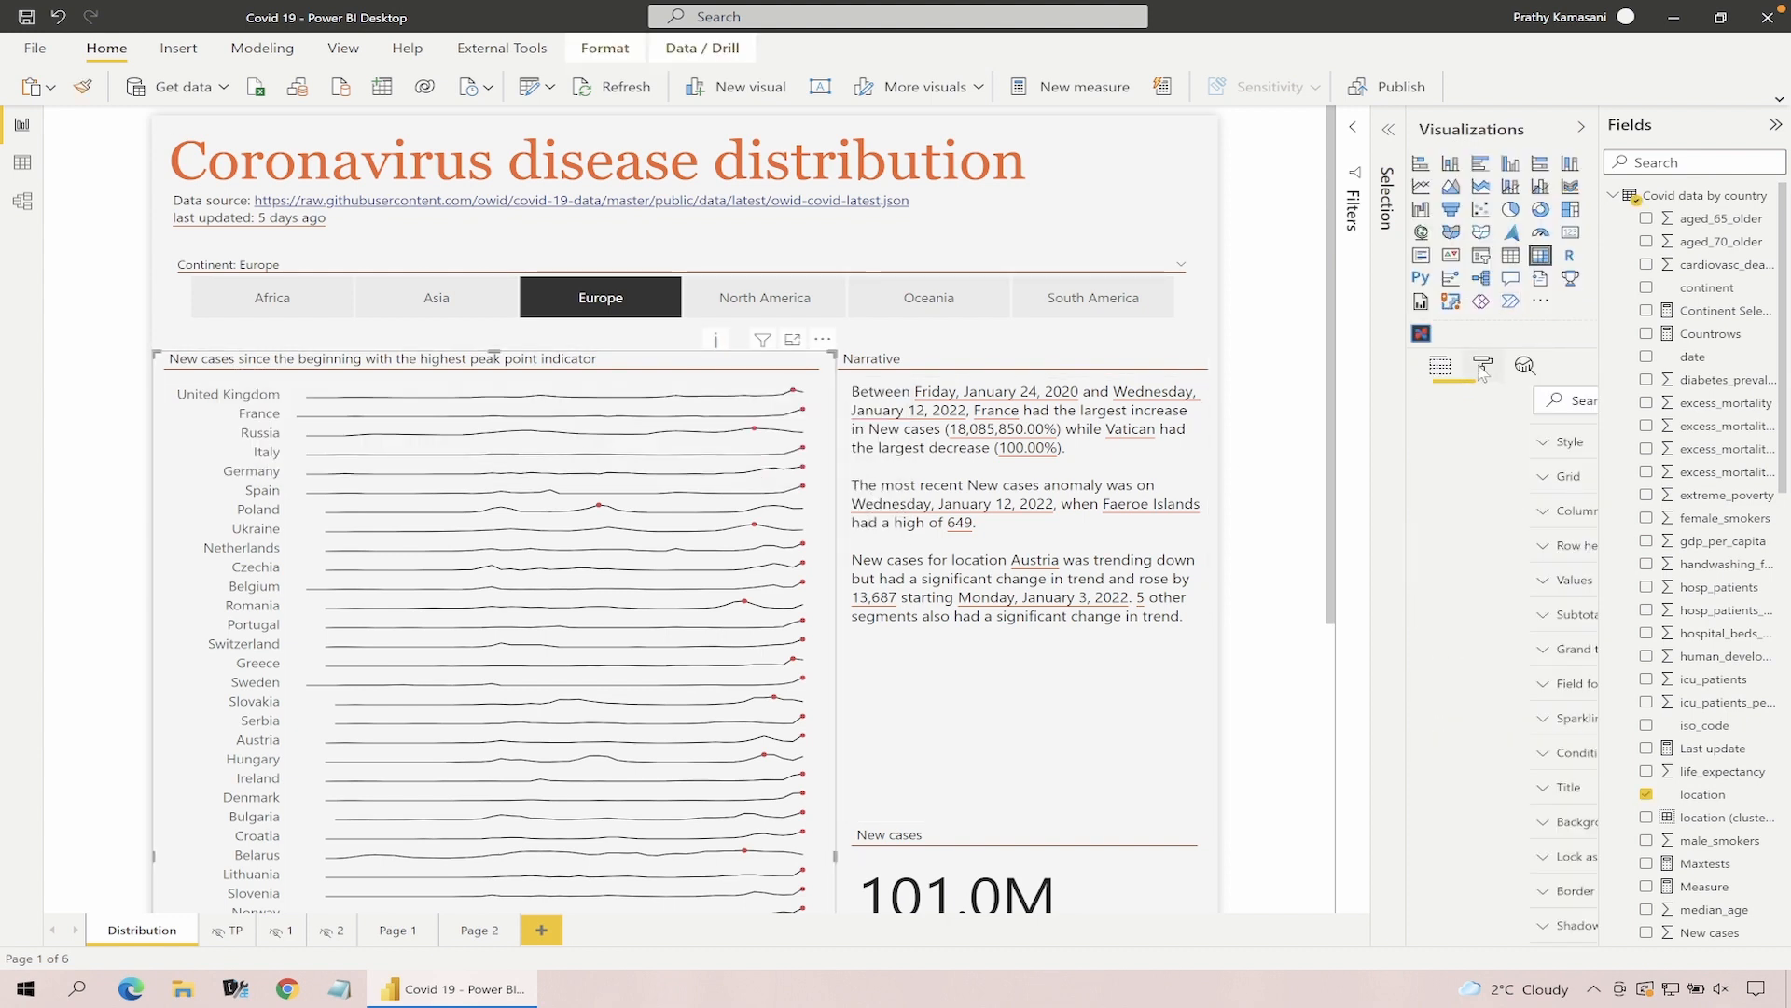
{"action": "scroll", "coordinate": [1484, 779], "scroll_direction": "down", "scroll_amount": 2}
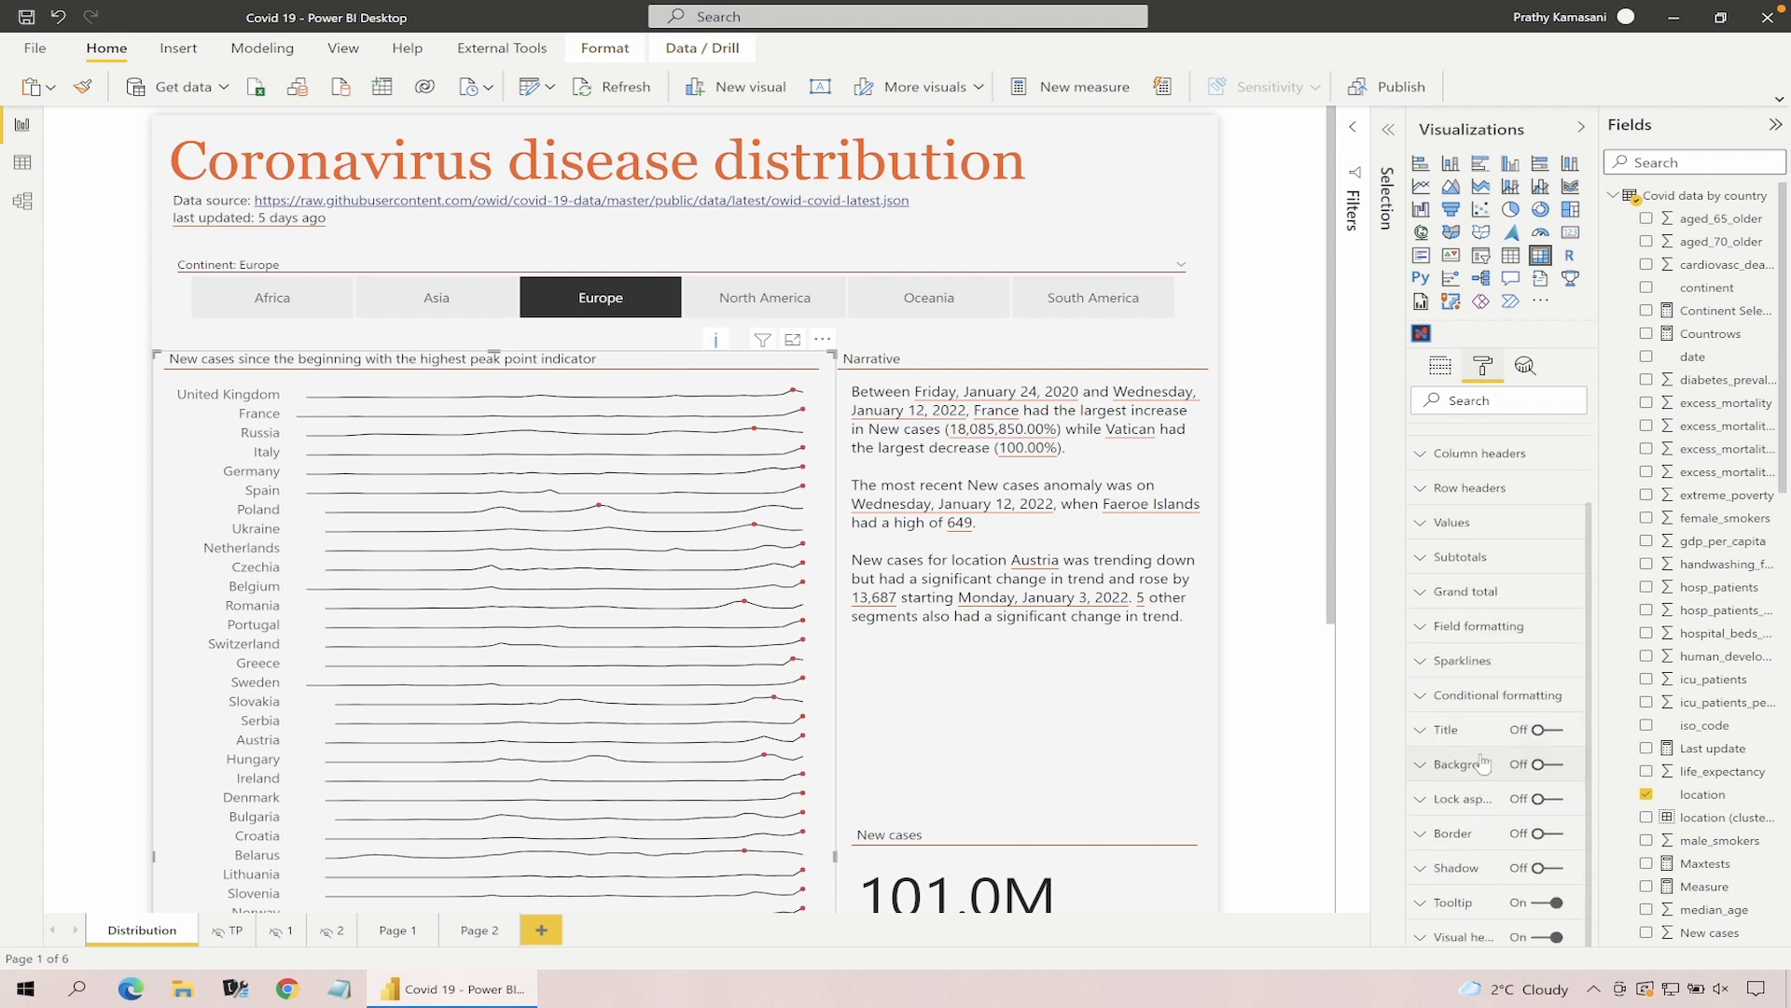
{"action": "left_click", "coordinate": [1499, 399]}
{"action": "type", "text": "icon"}
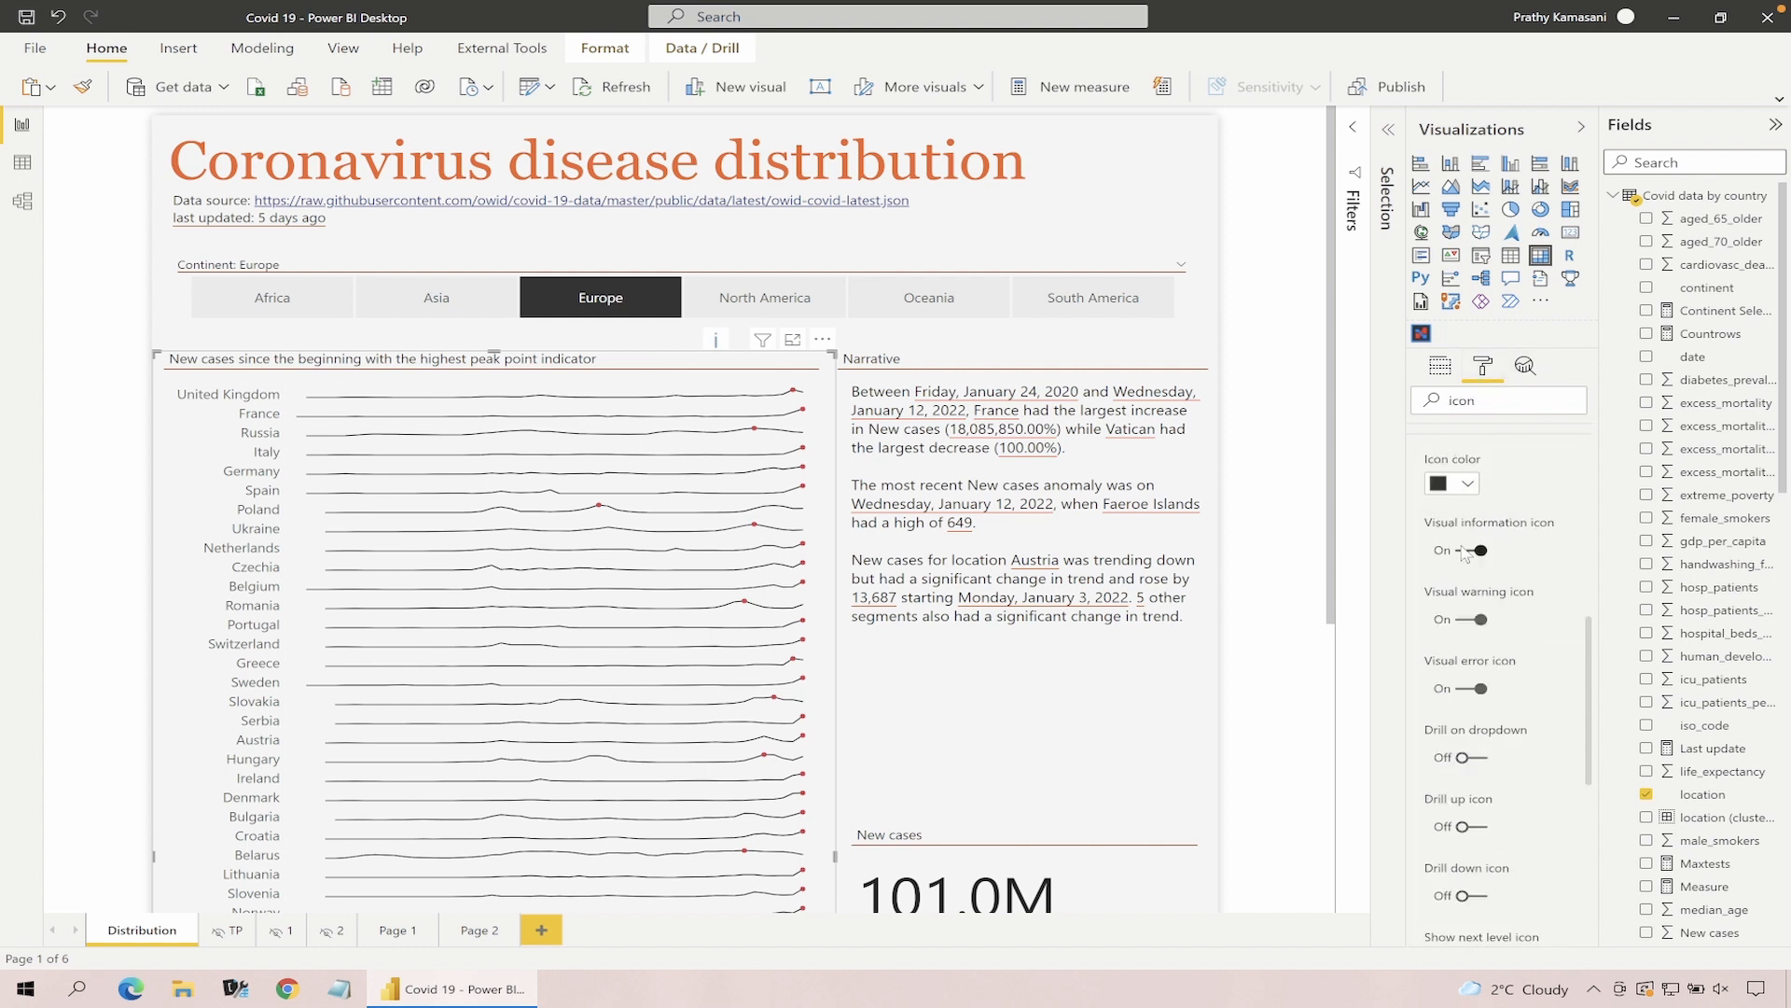
{"action": "scroll", "coordinate": [1462, 553], "scroll_direction": "down", "scroll_amount": 2}
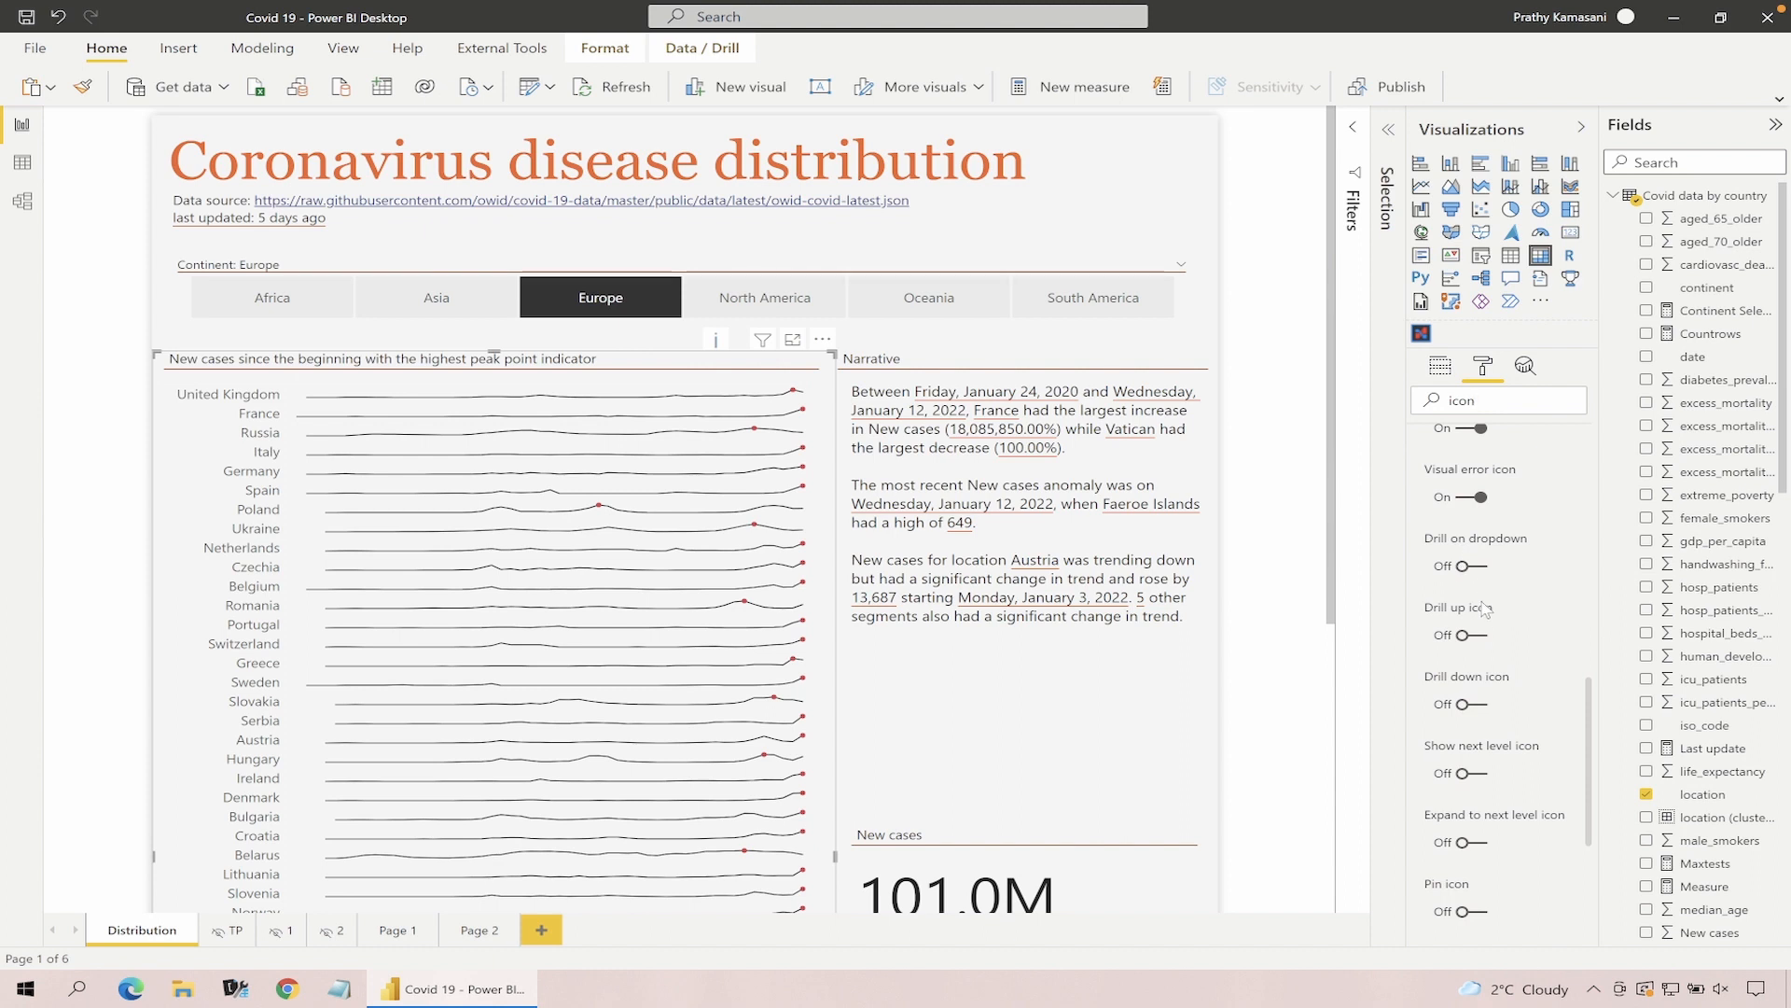
{"action": "scroll", "coordinate": [1484, 597], "scroll_direction": "down", "scroll_amount": 3}
{"action": "scroll", "coordinate": [1487, 609], "scroll_direction": "up", "scroll_amount": 5}
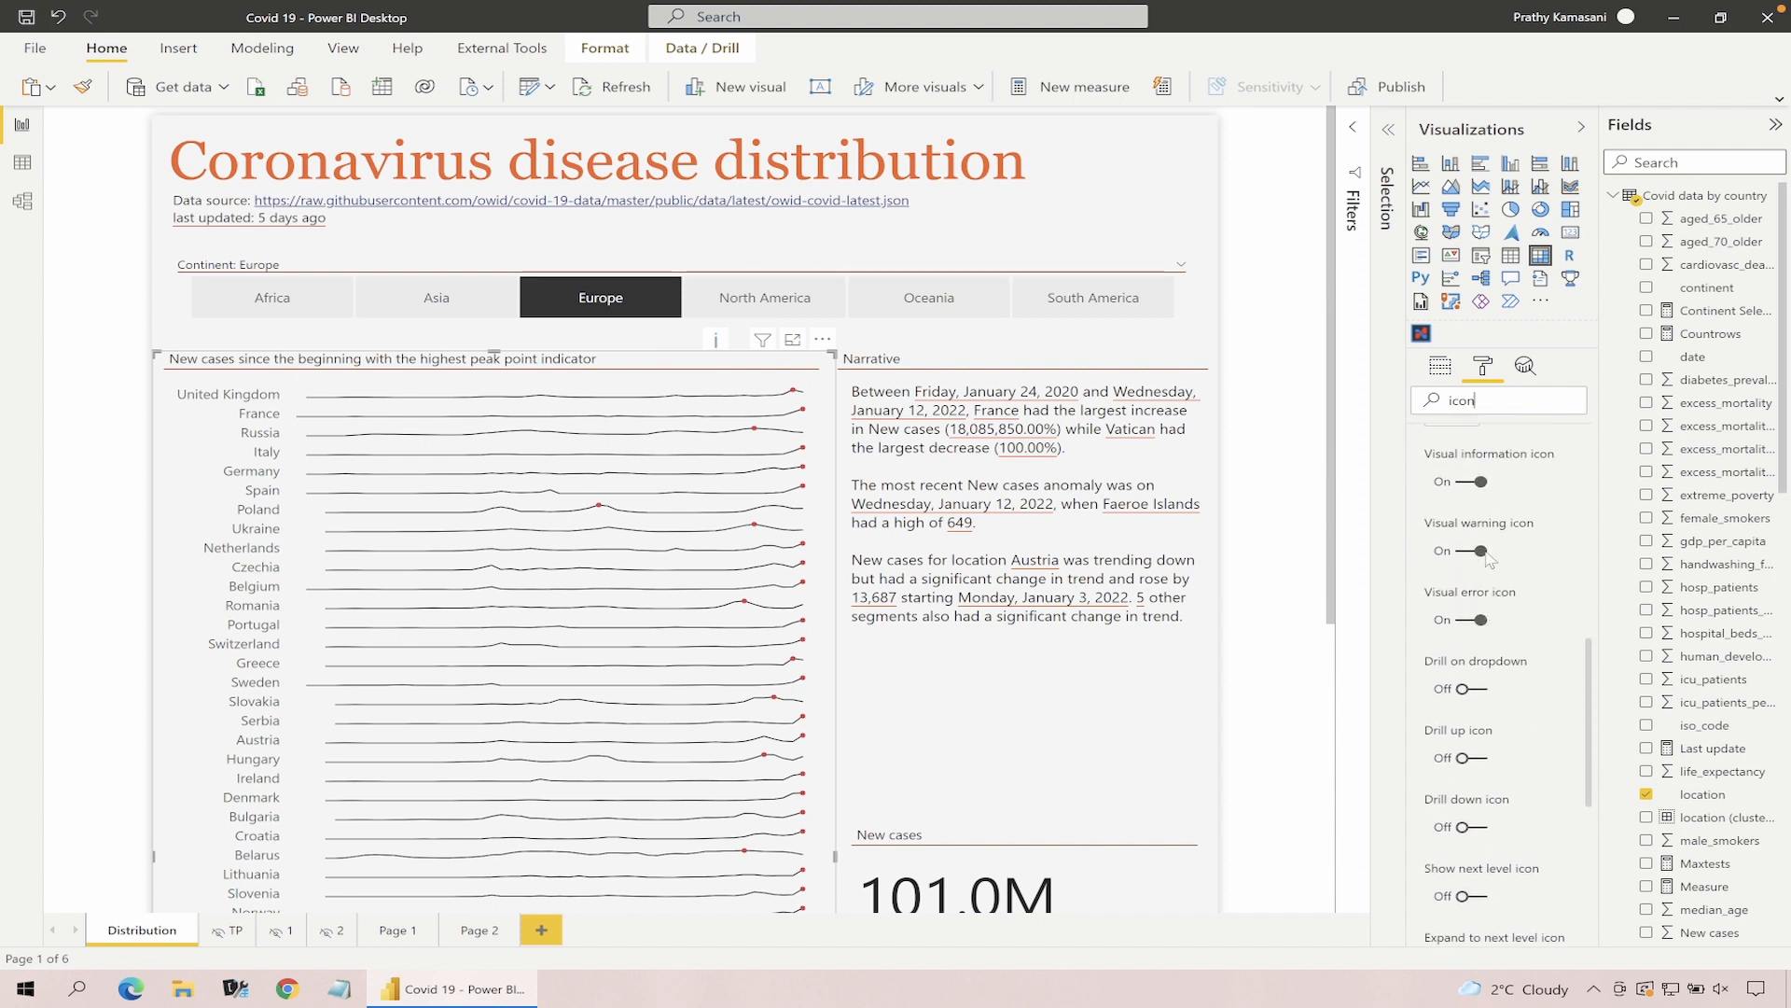
{"action": "scroll", "coordinate": [1485, 643], "scroll_direction": "down", "scroll_amount": 1}
{"action": "scroll", "coordinate": [1484, 642], "scroll_direction": "down", "scroll_amount": 7}
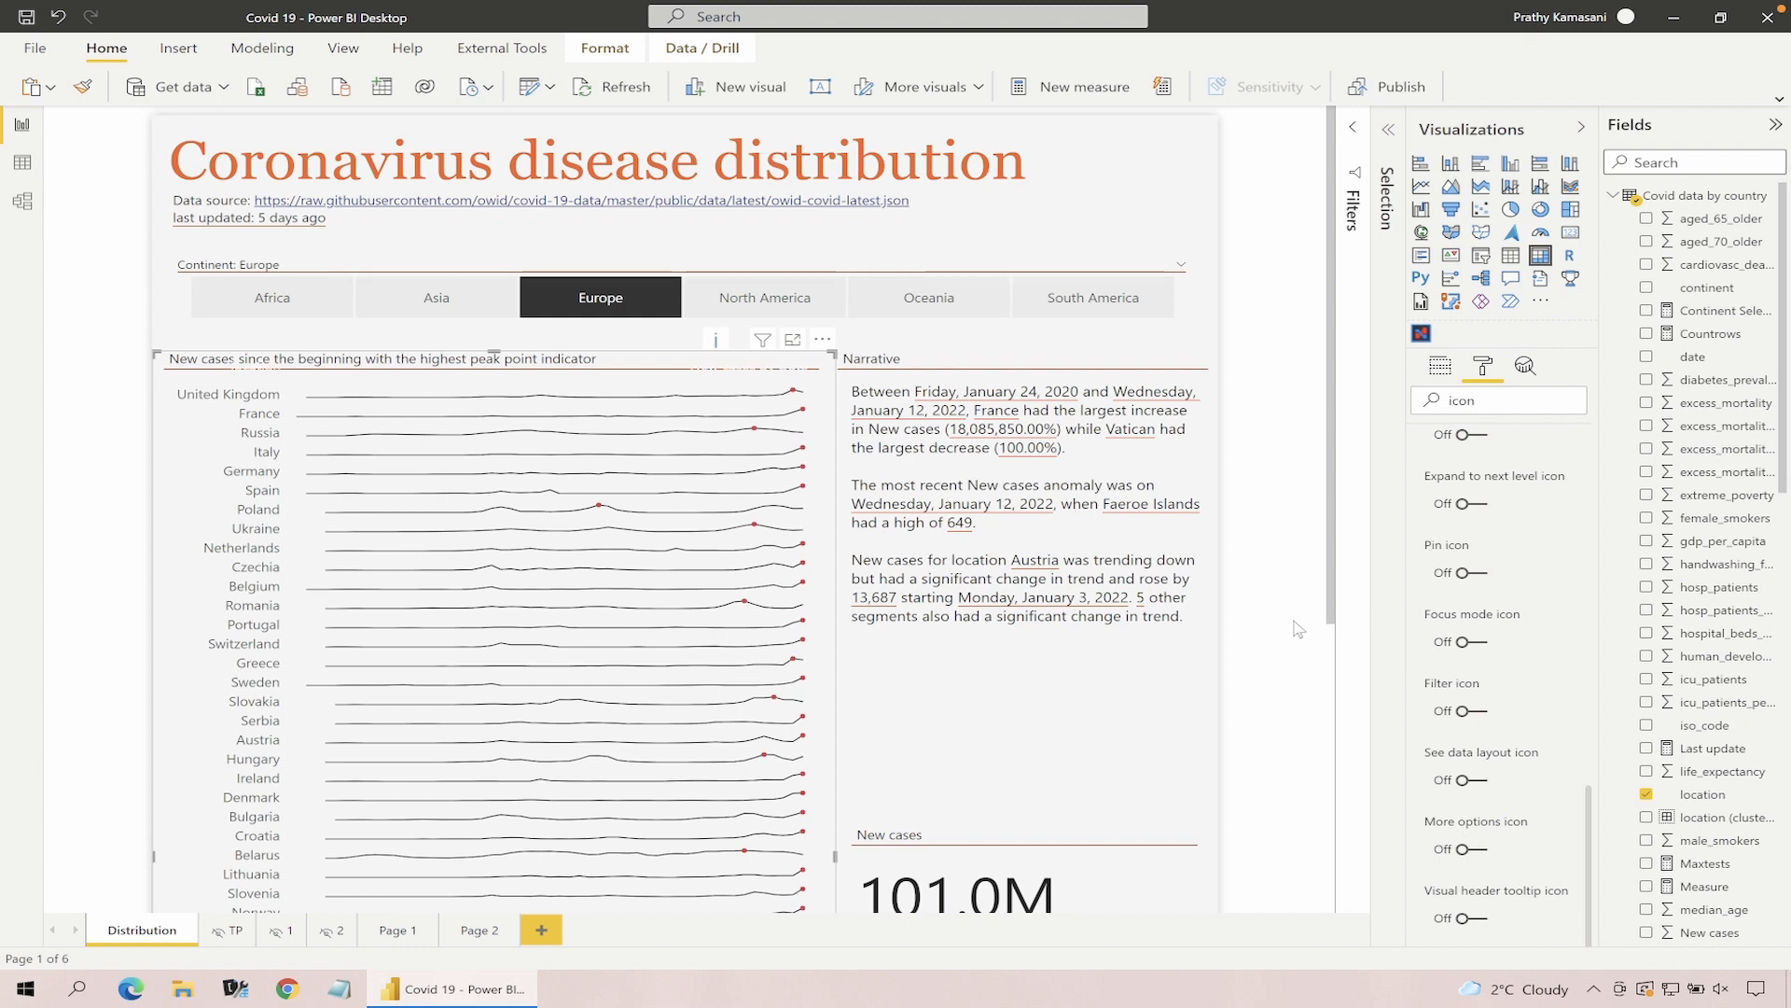
{"action": "left_click", "coordinate": [1186, 307]}
Clear the Europe selection in the continent slicer
{"action": "scroll", "coordinate": [1503, 600], "scroll_direction": "down", "scroll_amount": 5}
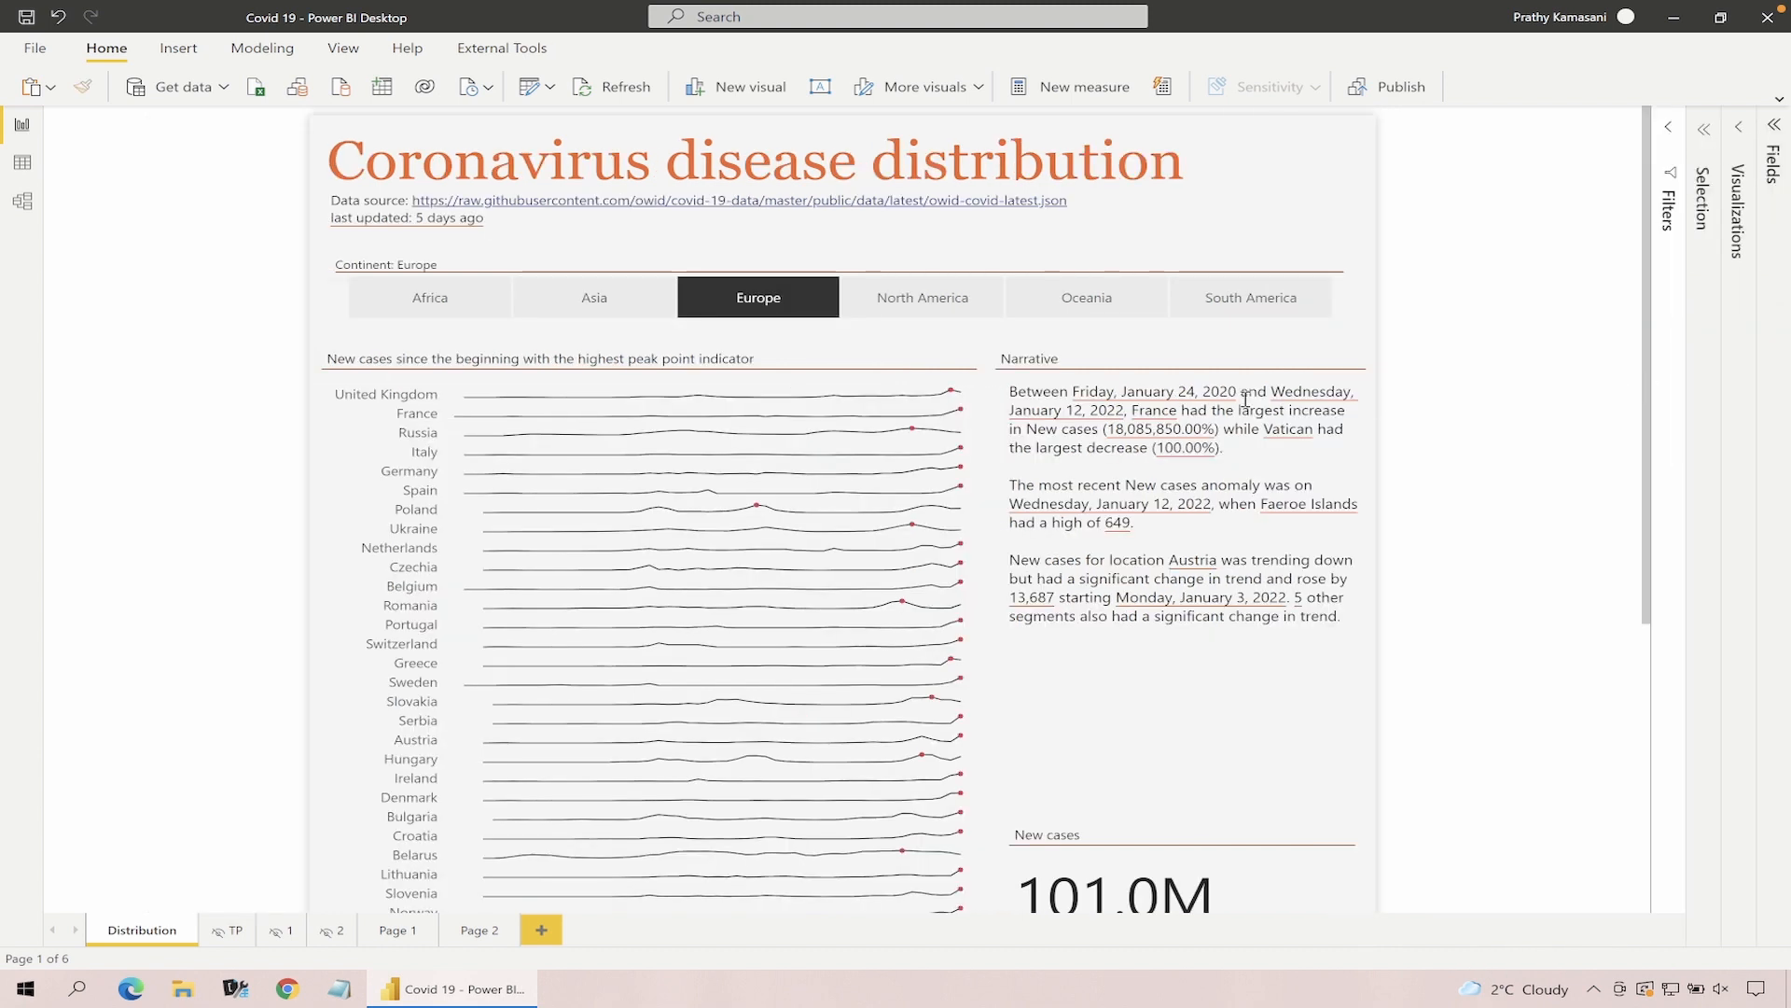
{"action": "mouse_move", "coordinate": [1355, 316]}
{"action": "mouse_move", "coordinate": [1239, 242]}
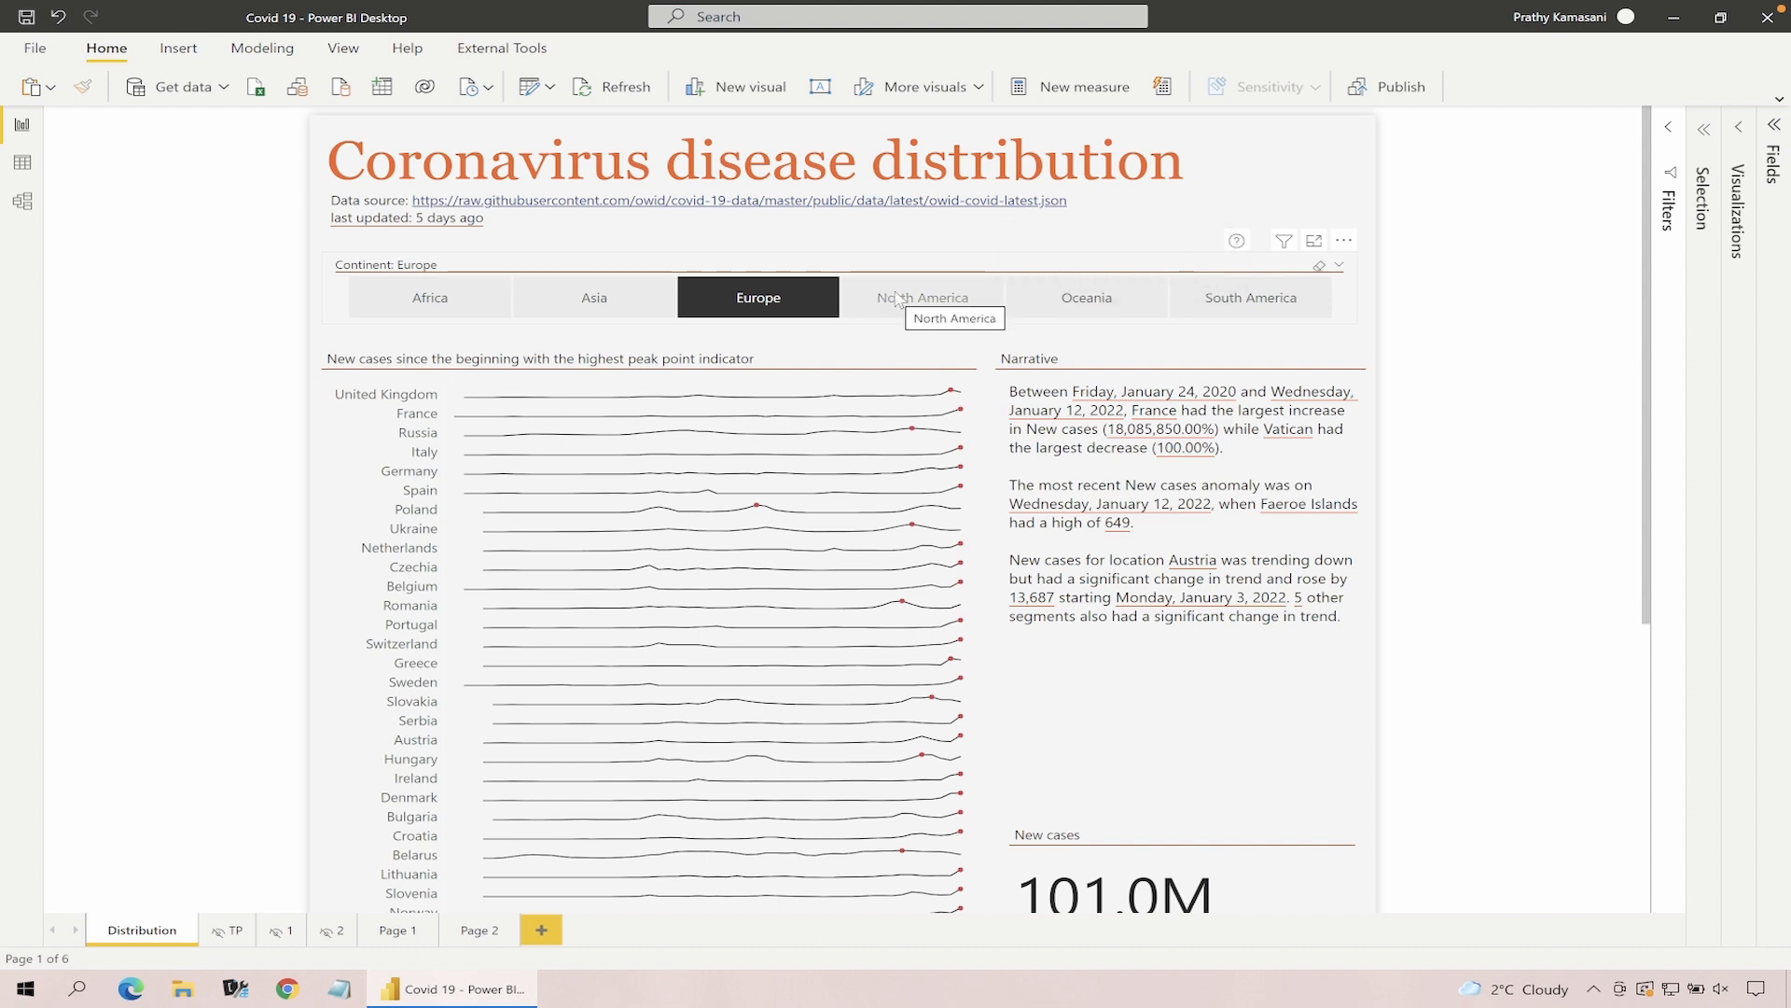
{"action": "left_click", "coordinate": [767, 308]}
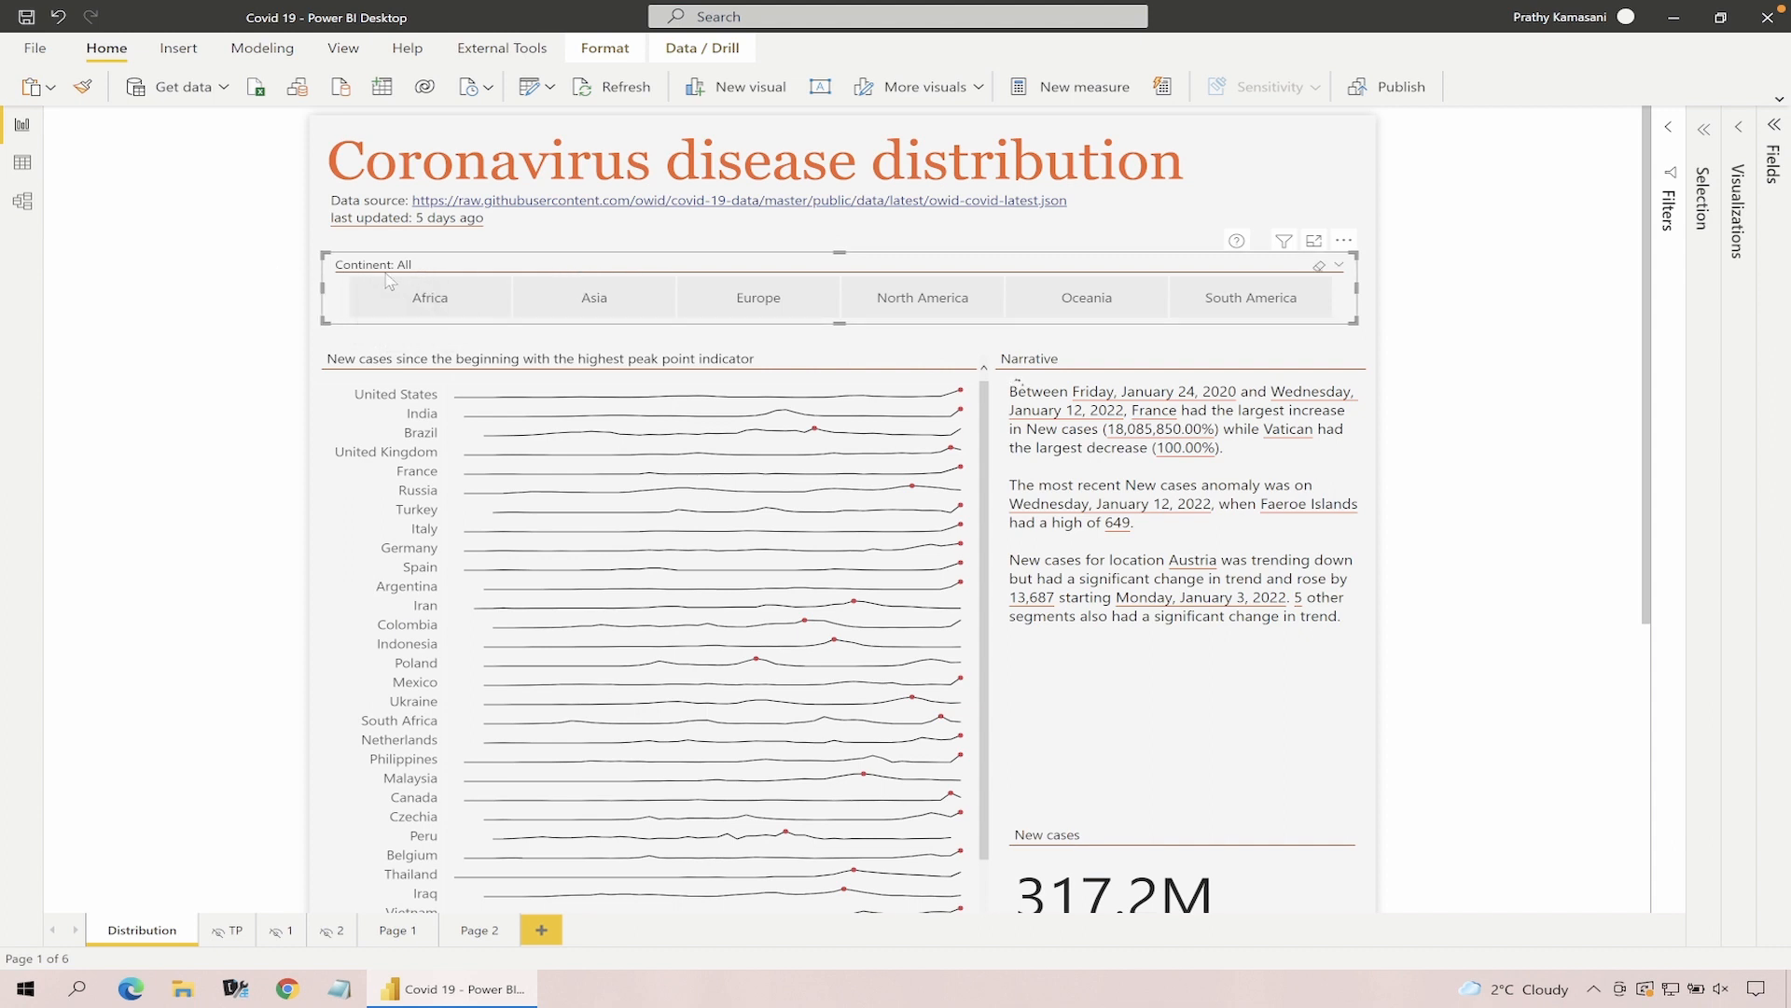
Check the continent slicer's header format settings, including the Show summary option
{"action": "left_click", "coordinate": [1736, 130]}
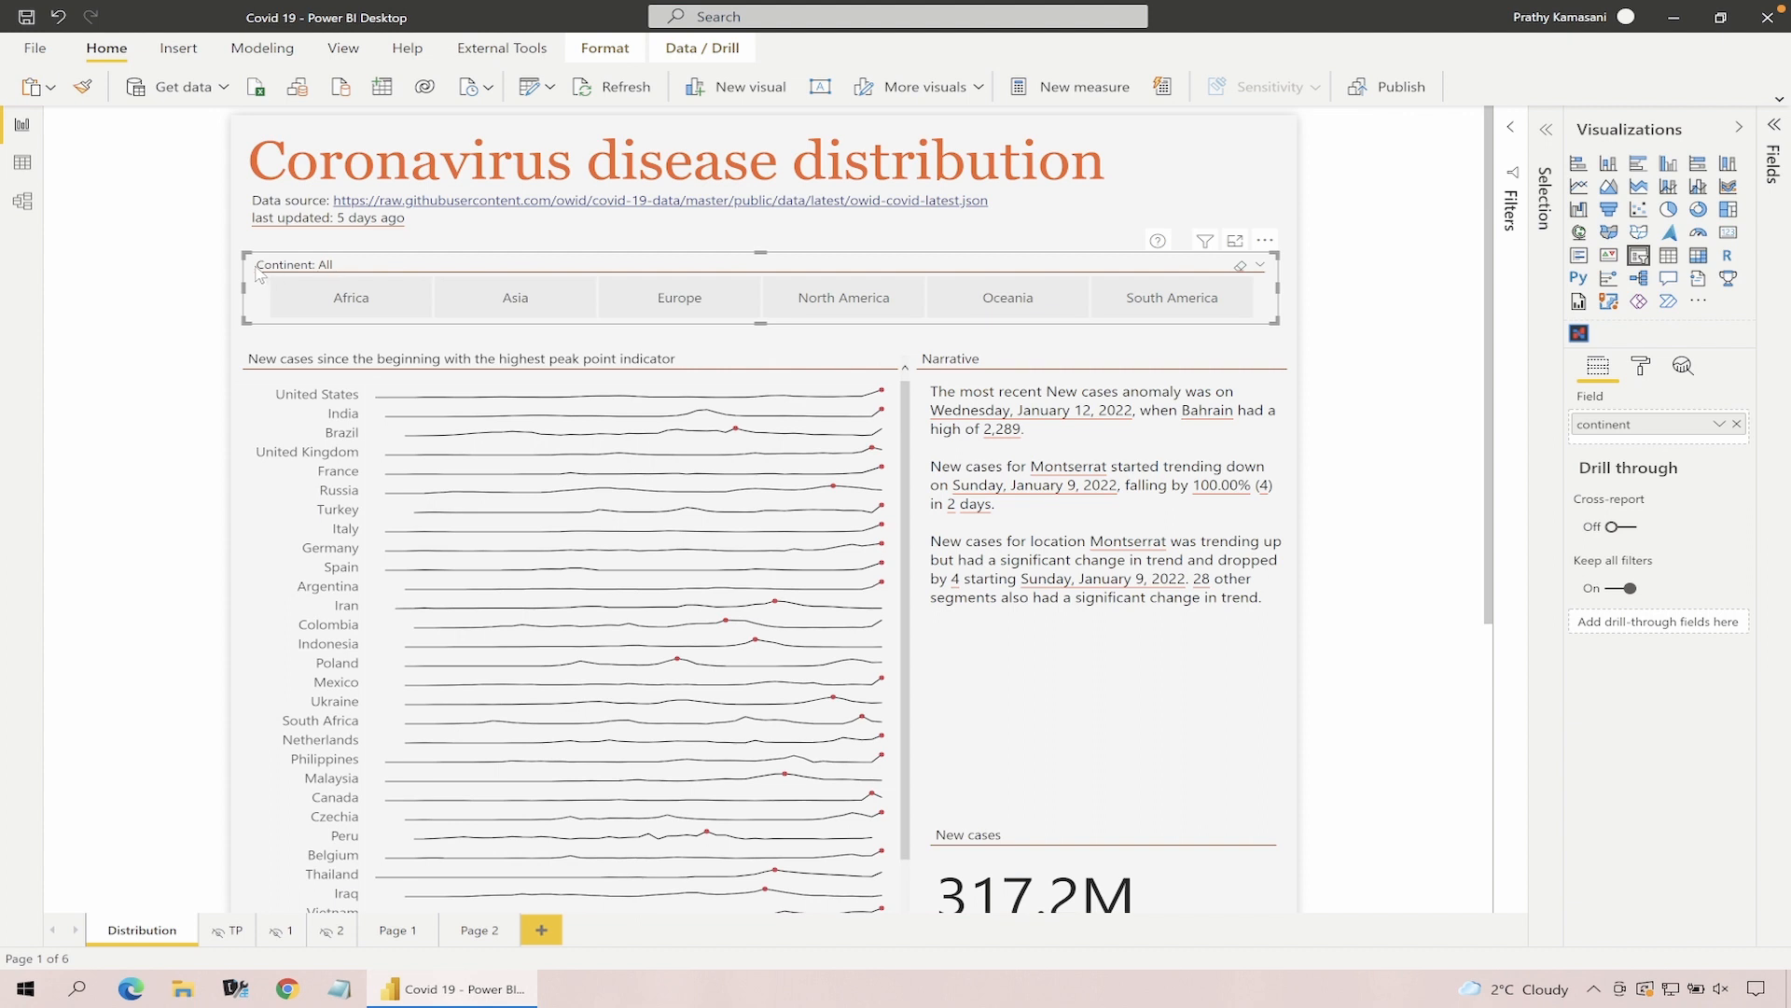
{"action": "left_click", "coordinate": [1643, 367]}
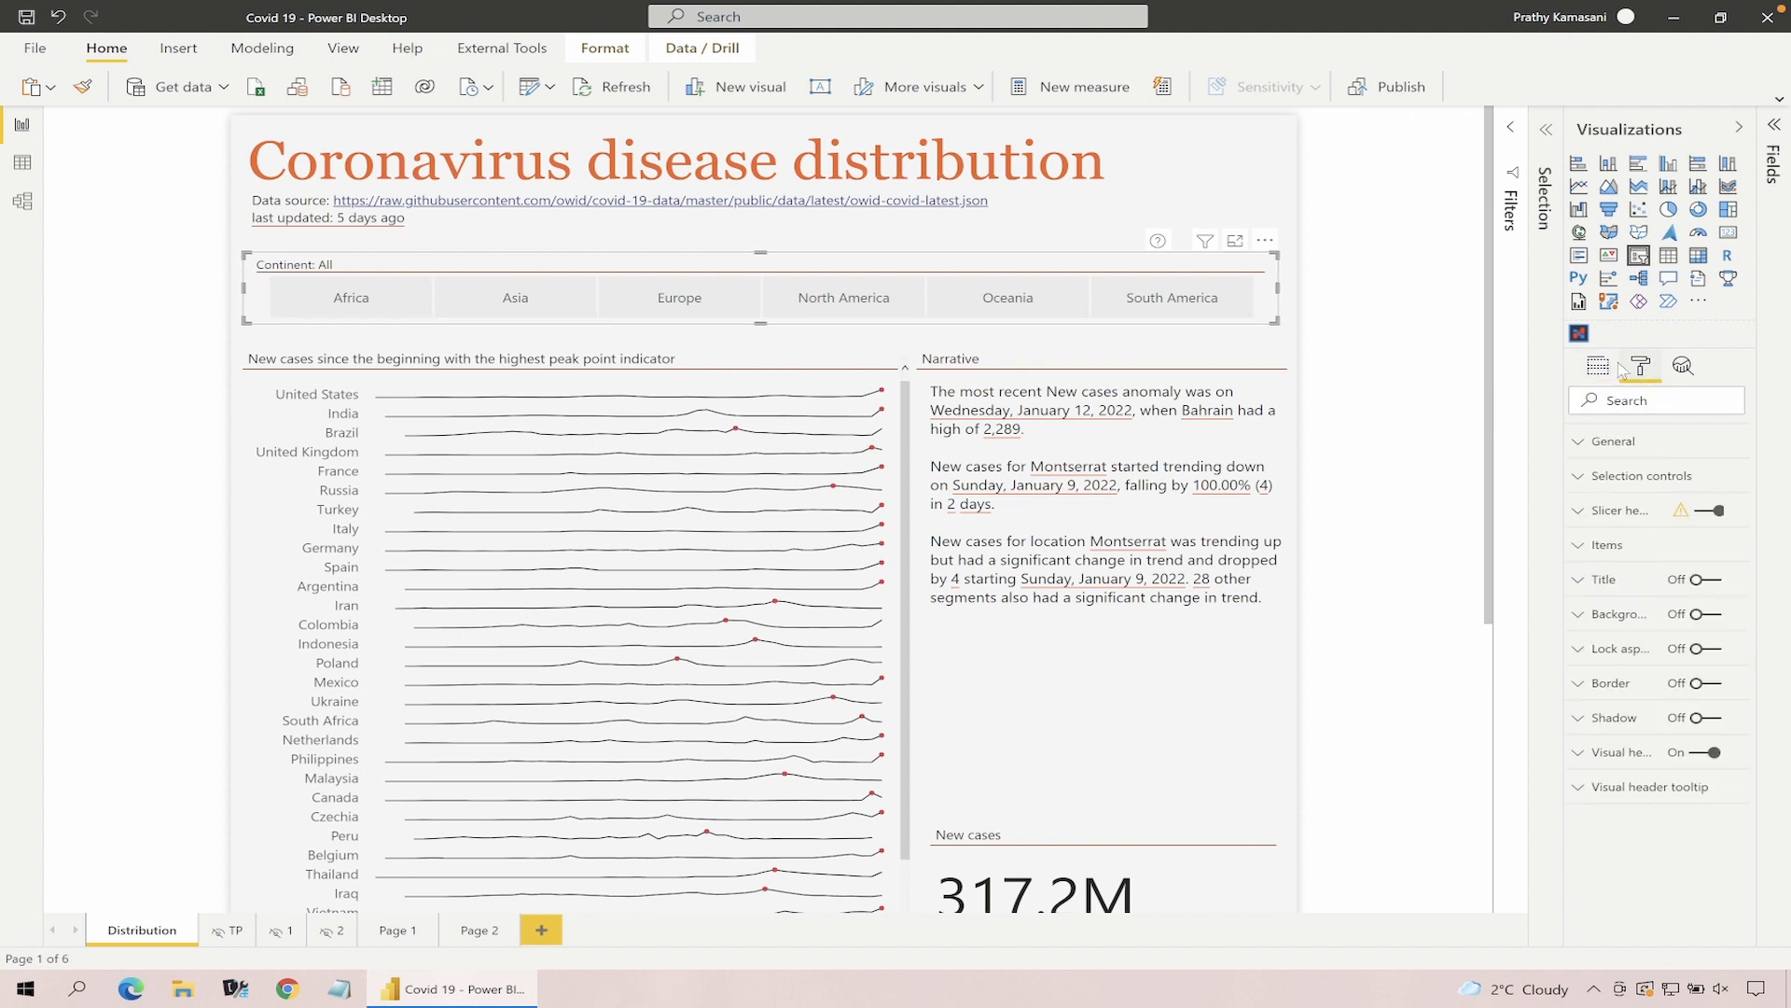
{"action": "left_click", "coordinate": [1589, 513]}
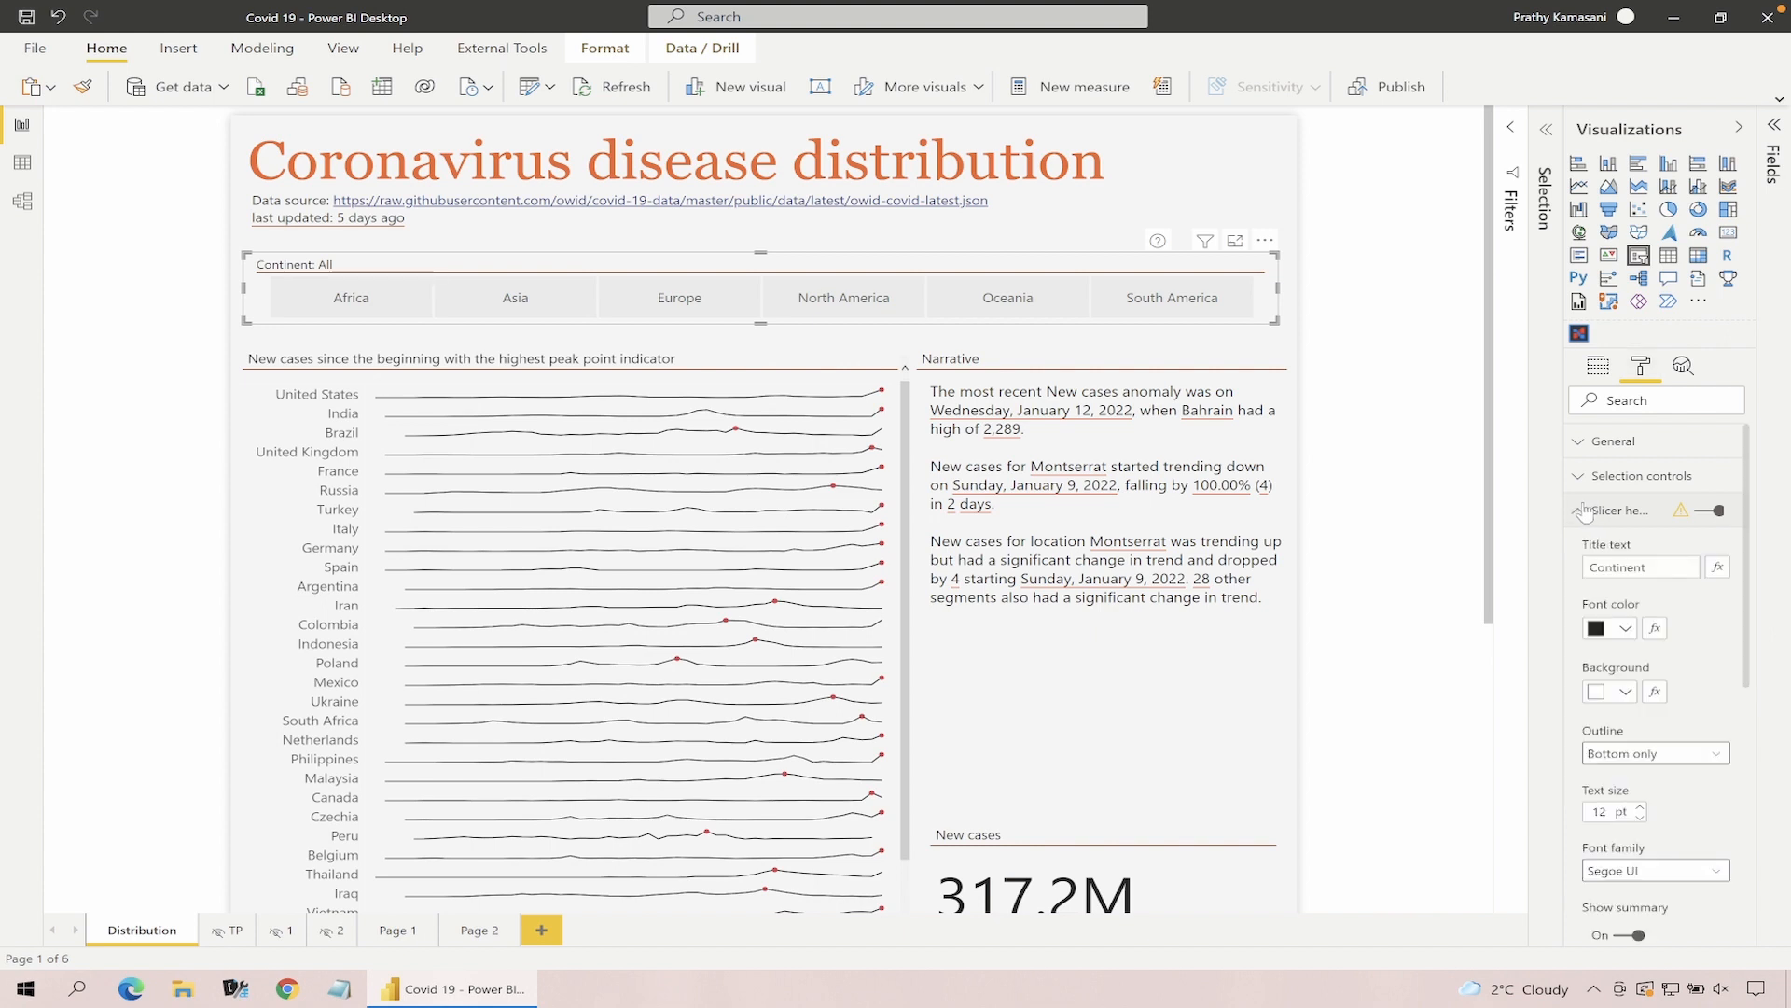
{"action": "scroll", "coordinate": [1670, 756], "scroll_direction": "down", "scroll_amount": 3}
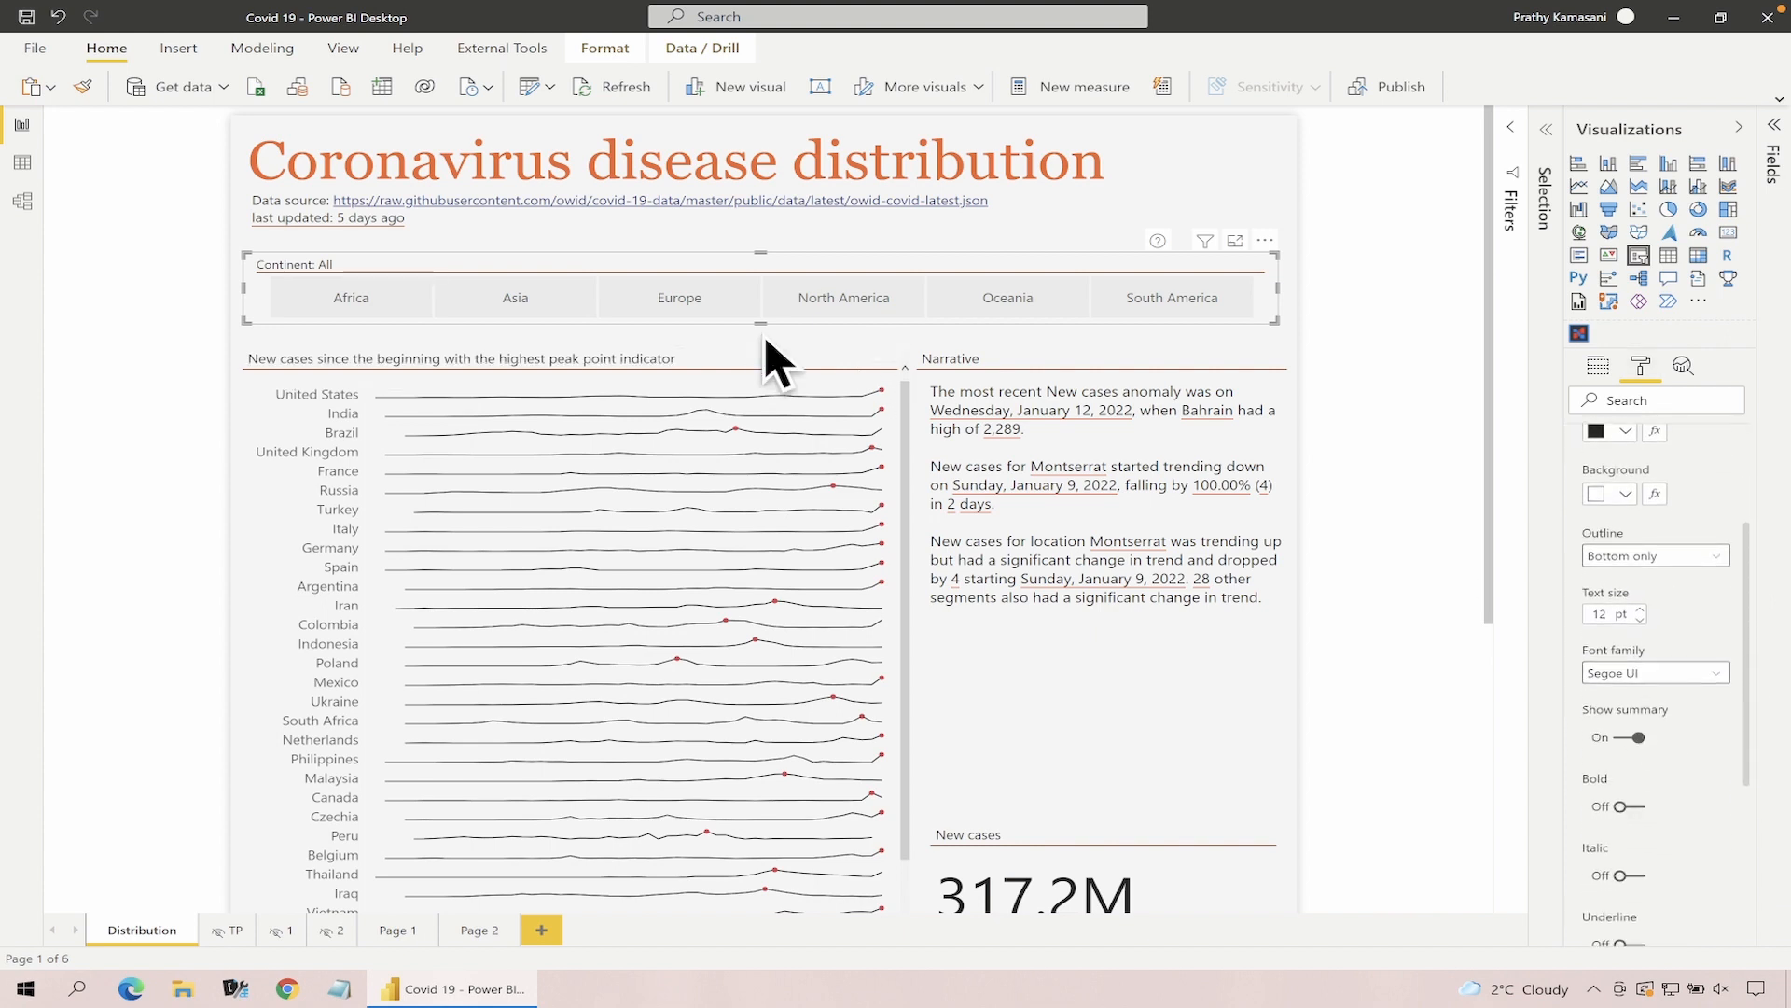
Test the slicer's header summary with Europe, with Asia, and with both together, and clear all selections
{"action": "left_click", "coordinate": [657, 310]}
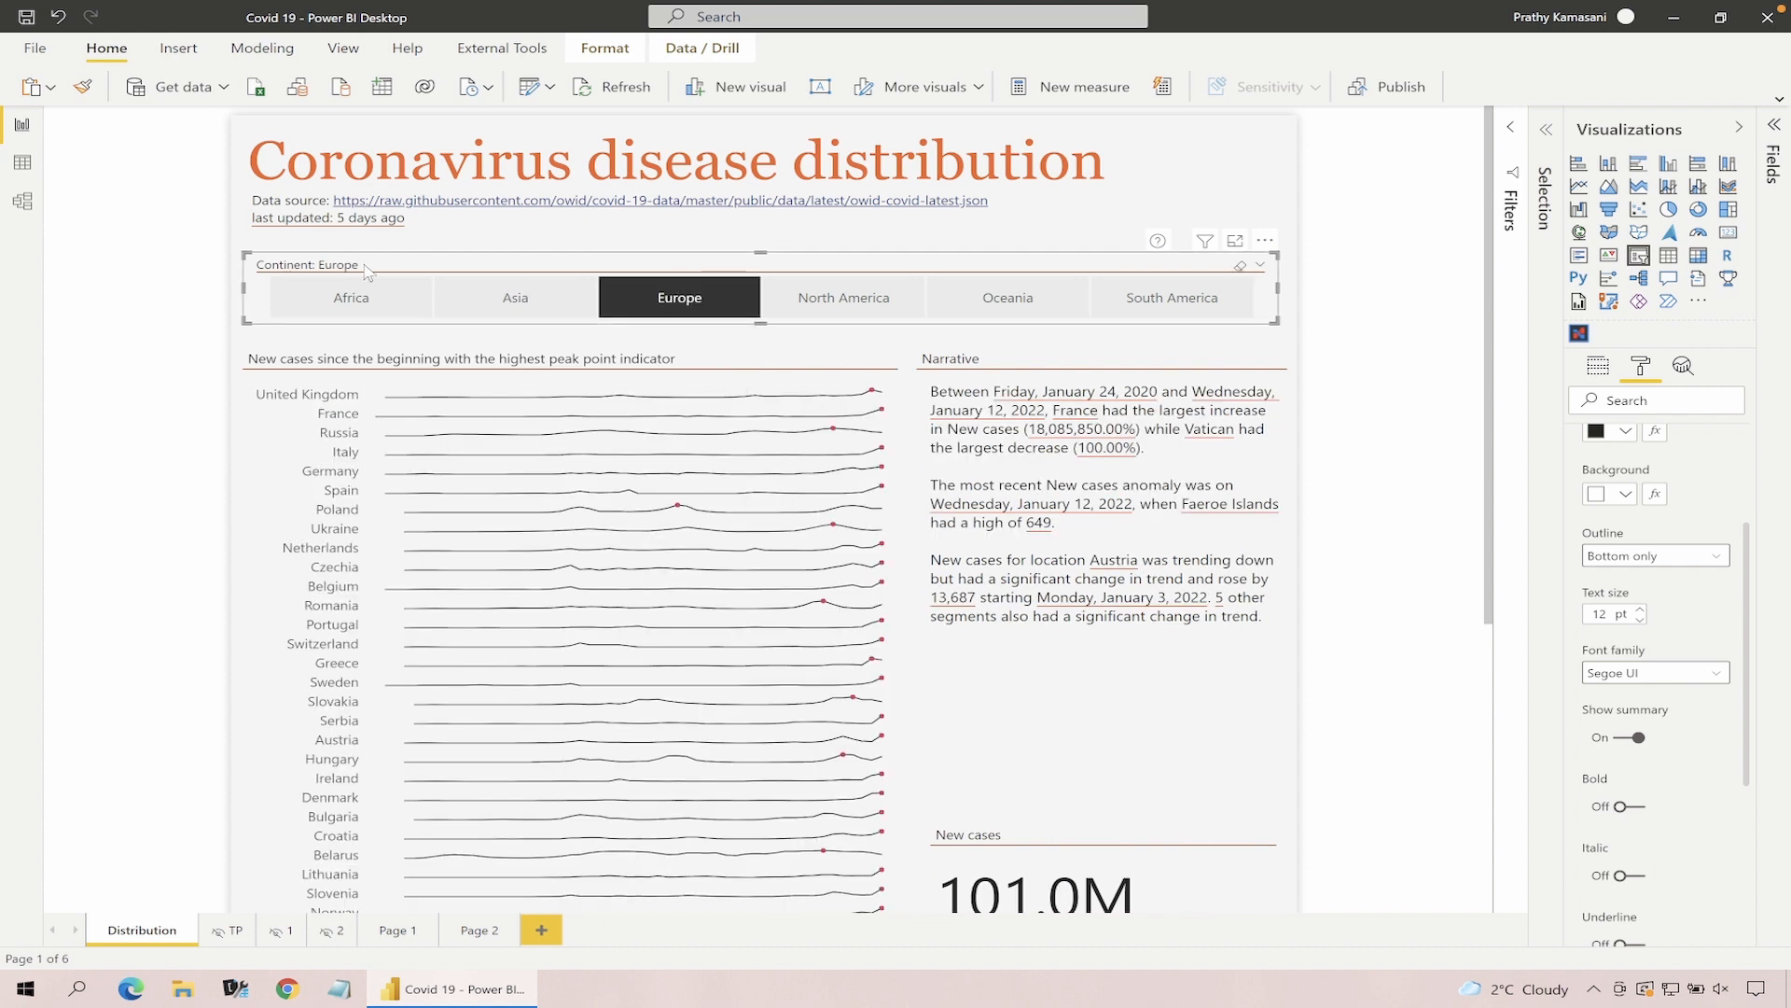
{"action": "left_click", "coordinate": [515, 296]}
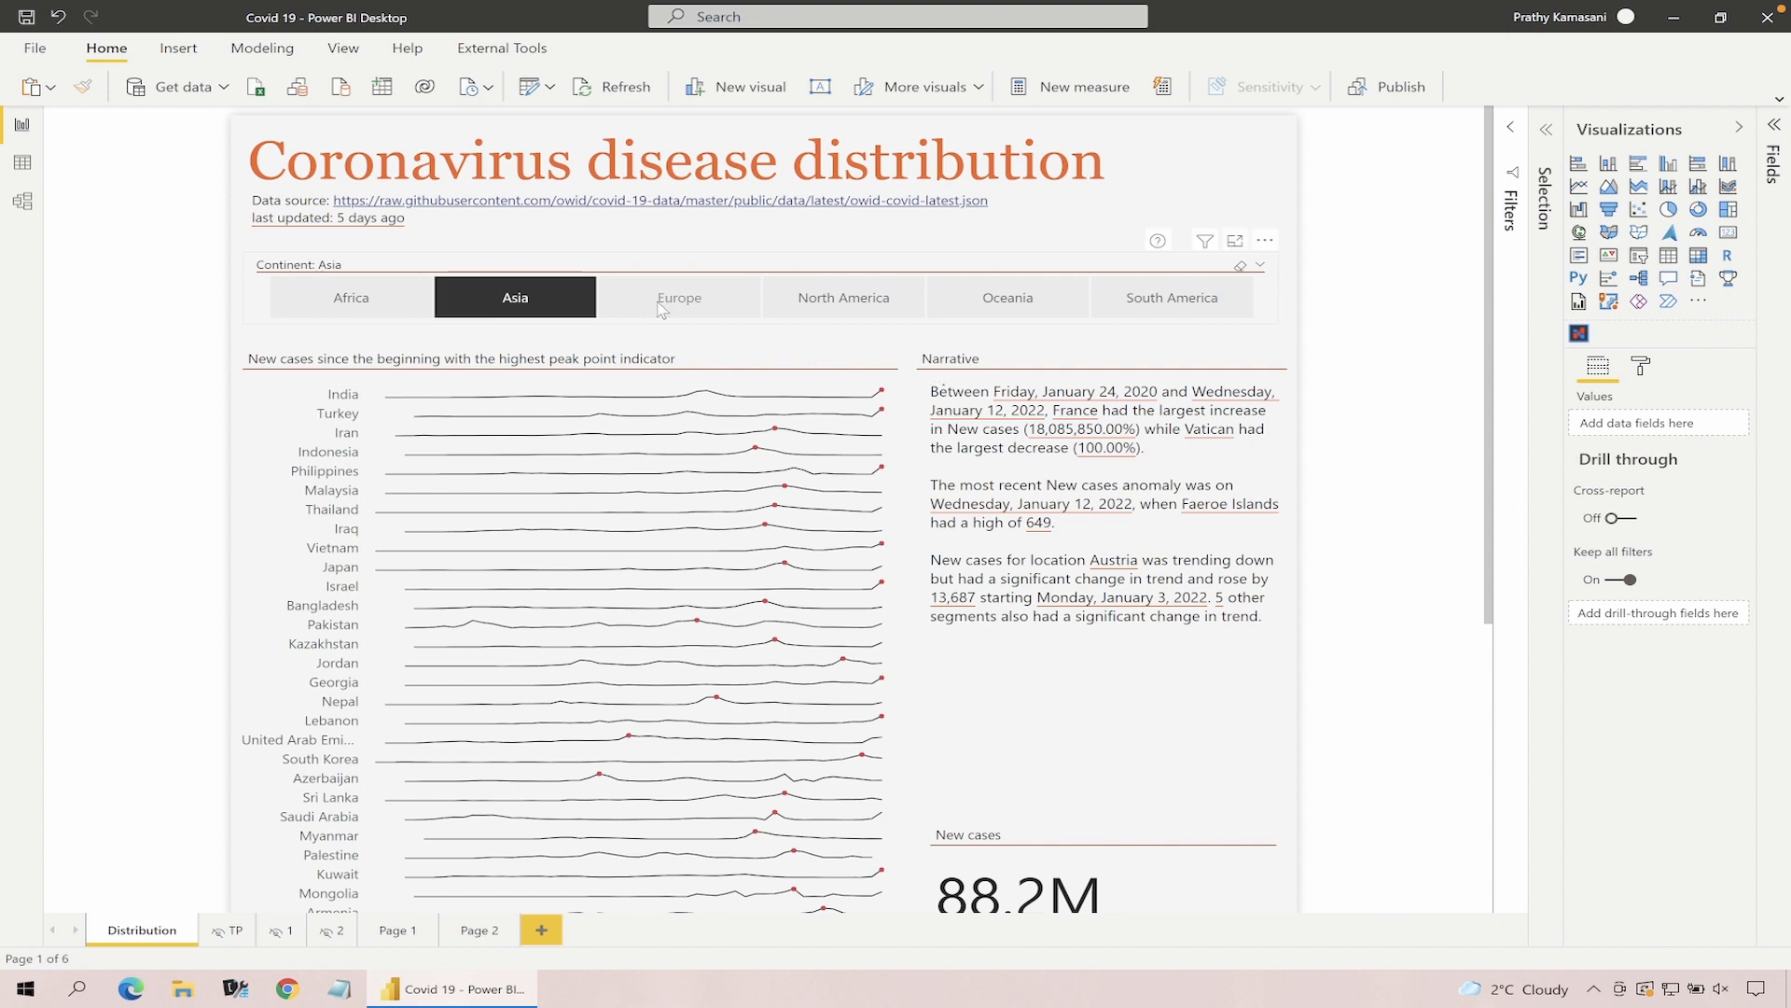
{"action": "left_click", "coordinate": [659, 303], "text": "ctrl"}
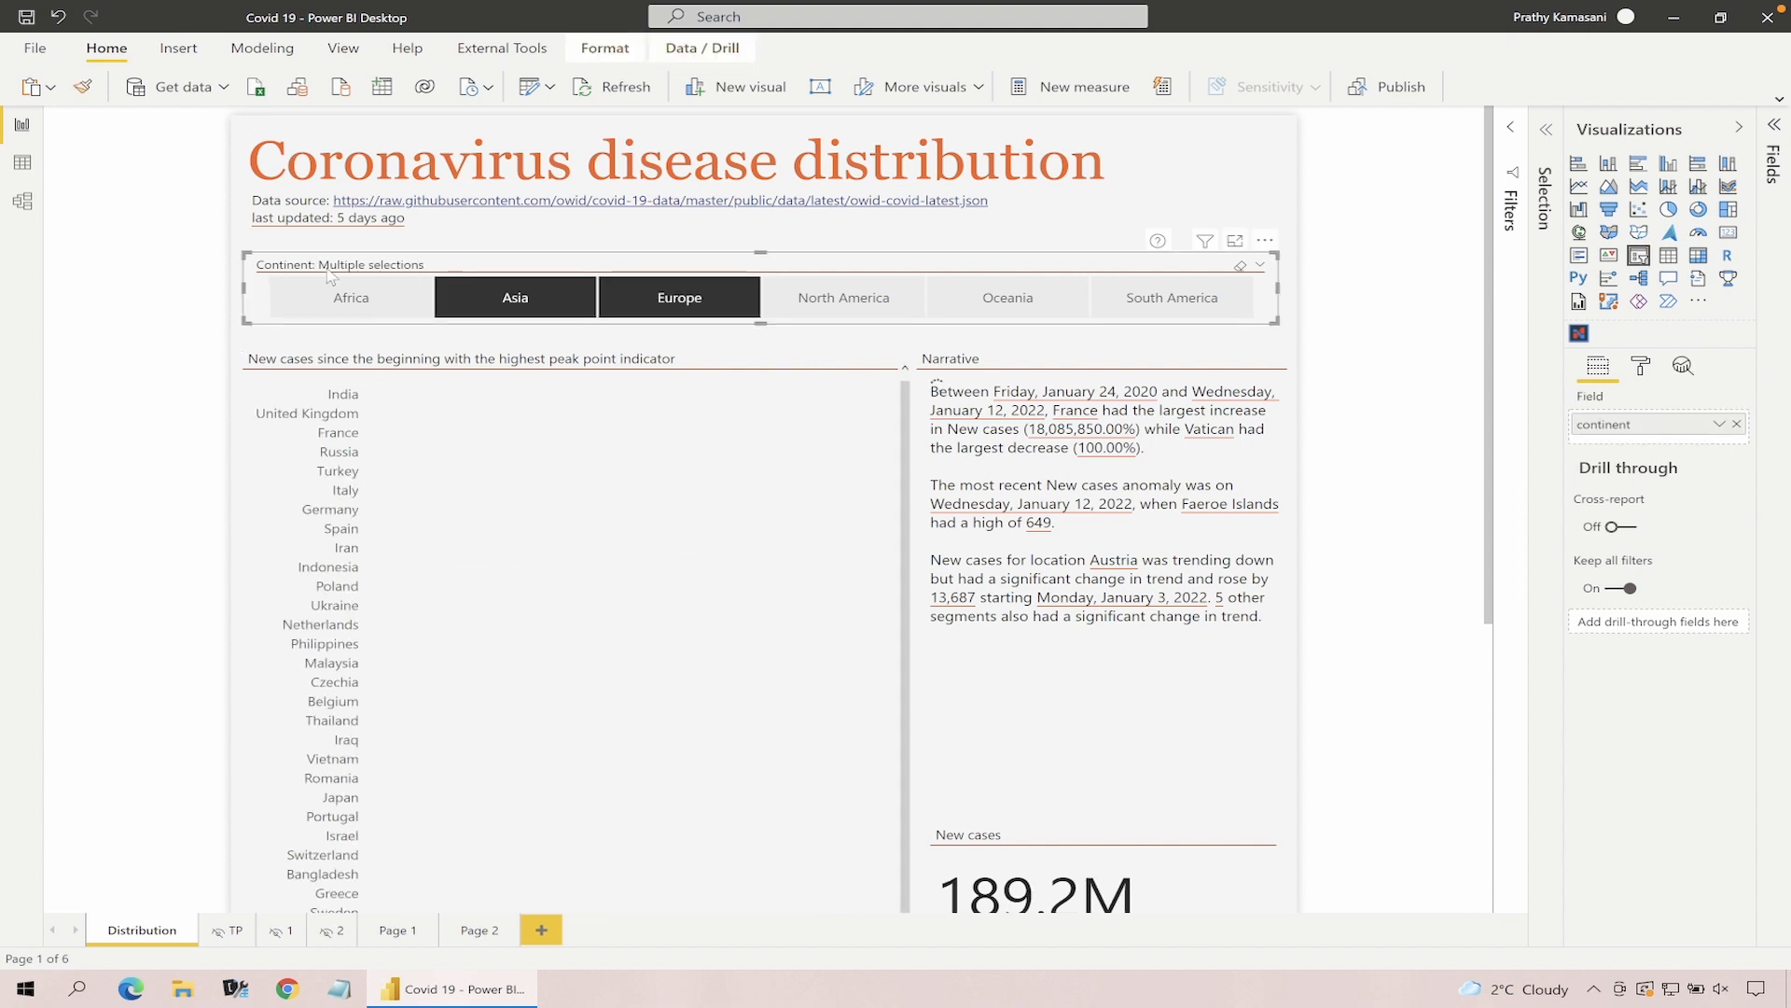
{"action": "left_click", "coordinate": [1240, 265]}
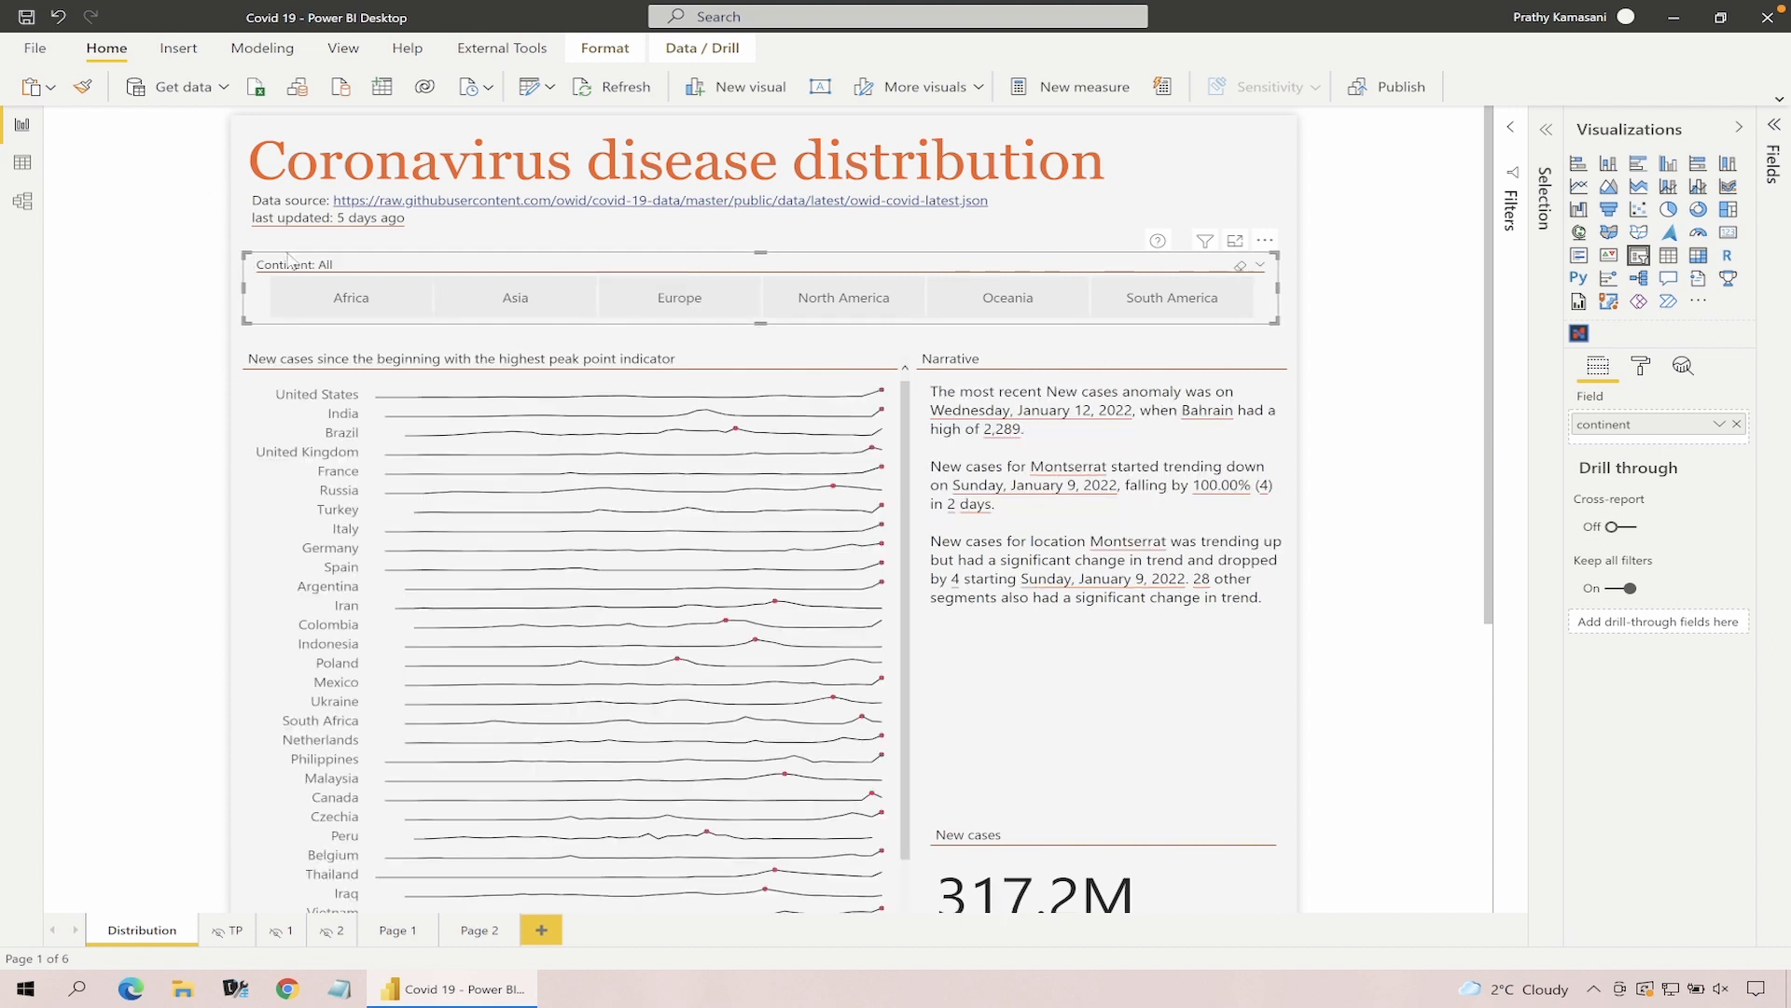
{"action": "left_click", "coordinate": [1316, 281]}
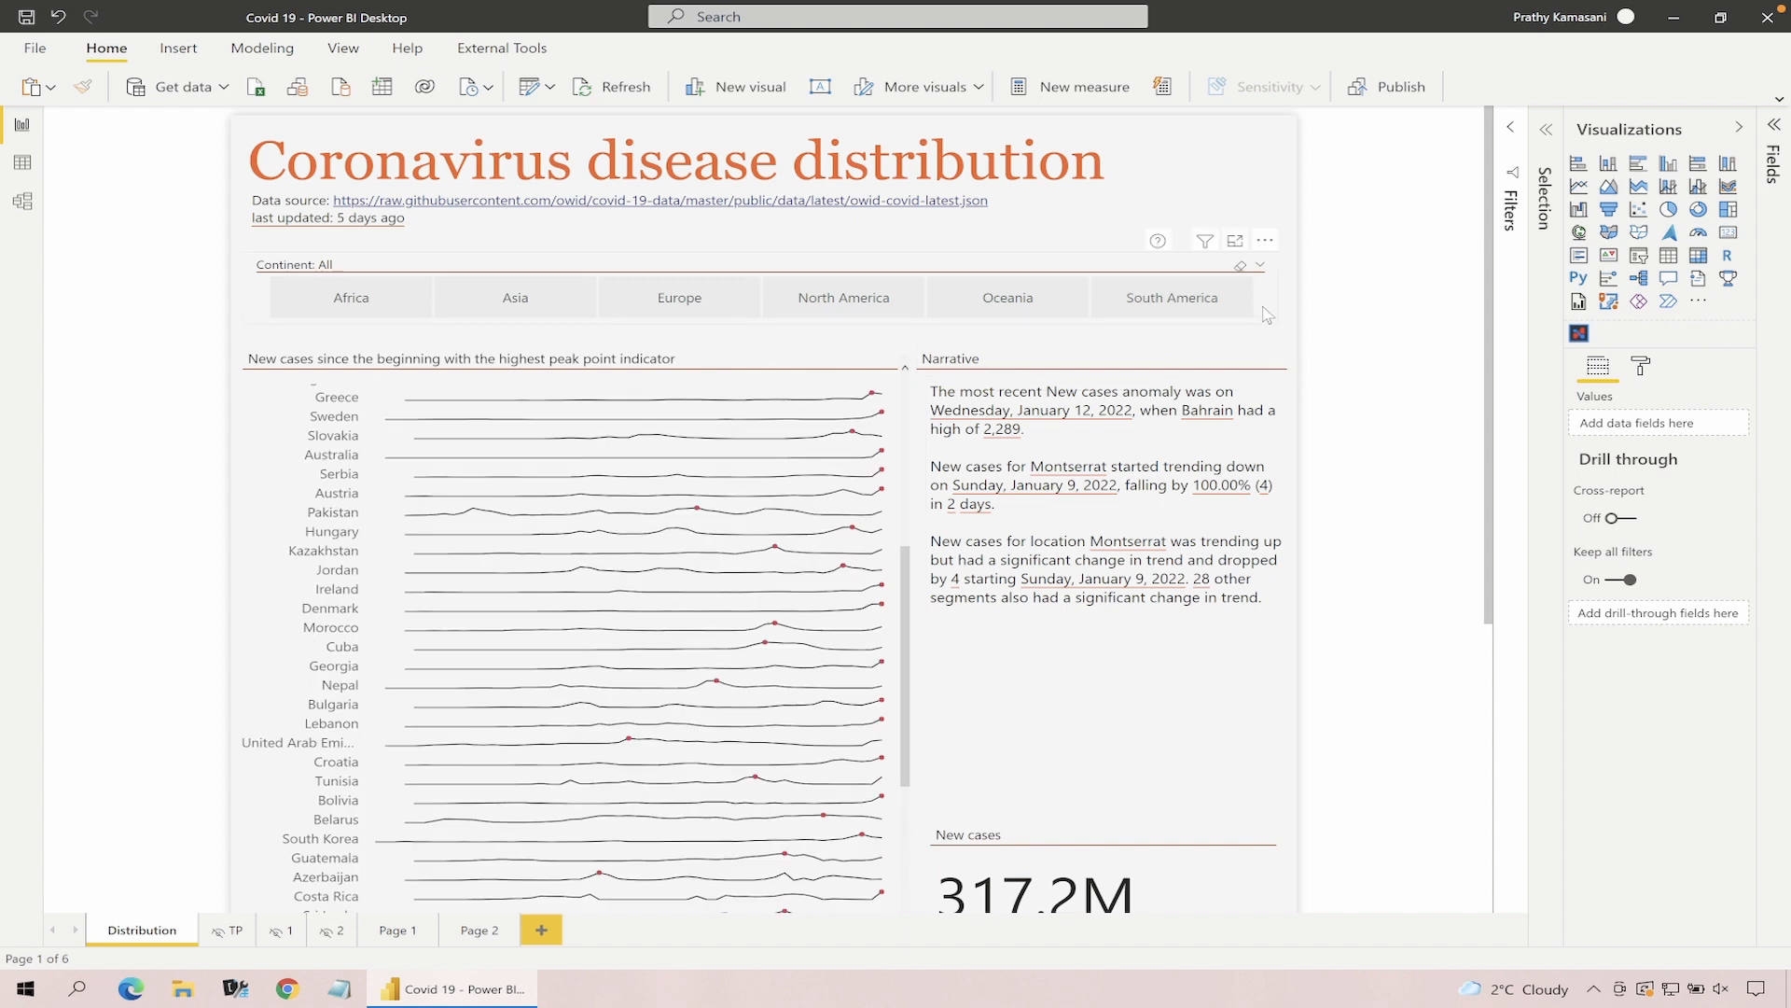
Examine the continent slicer's outline colour, weight and header outline by searching its format options for "out"
{"action": "left_click", "coordinate": [1266, 315]}
{"action": "left_click", "coordinate": [1648, 368]}
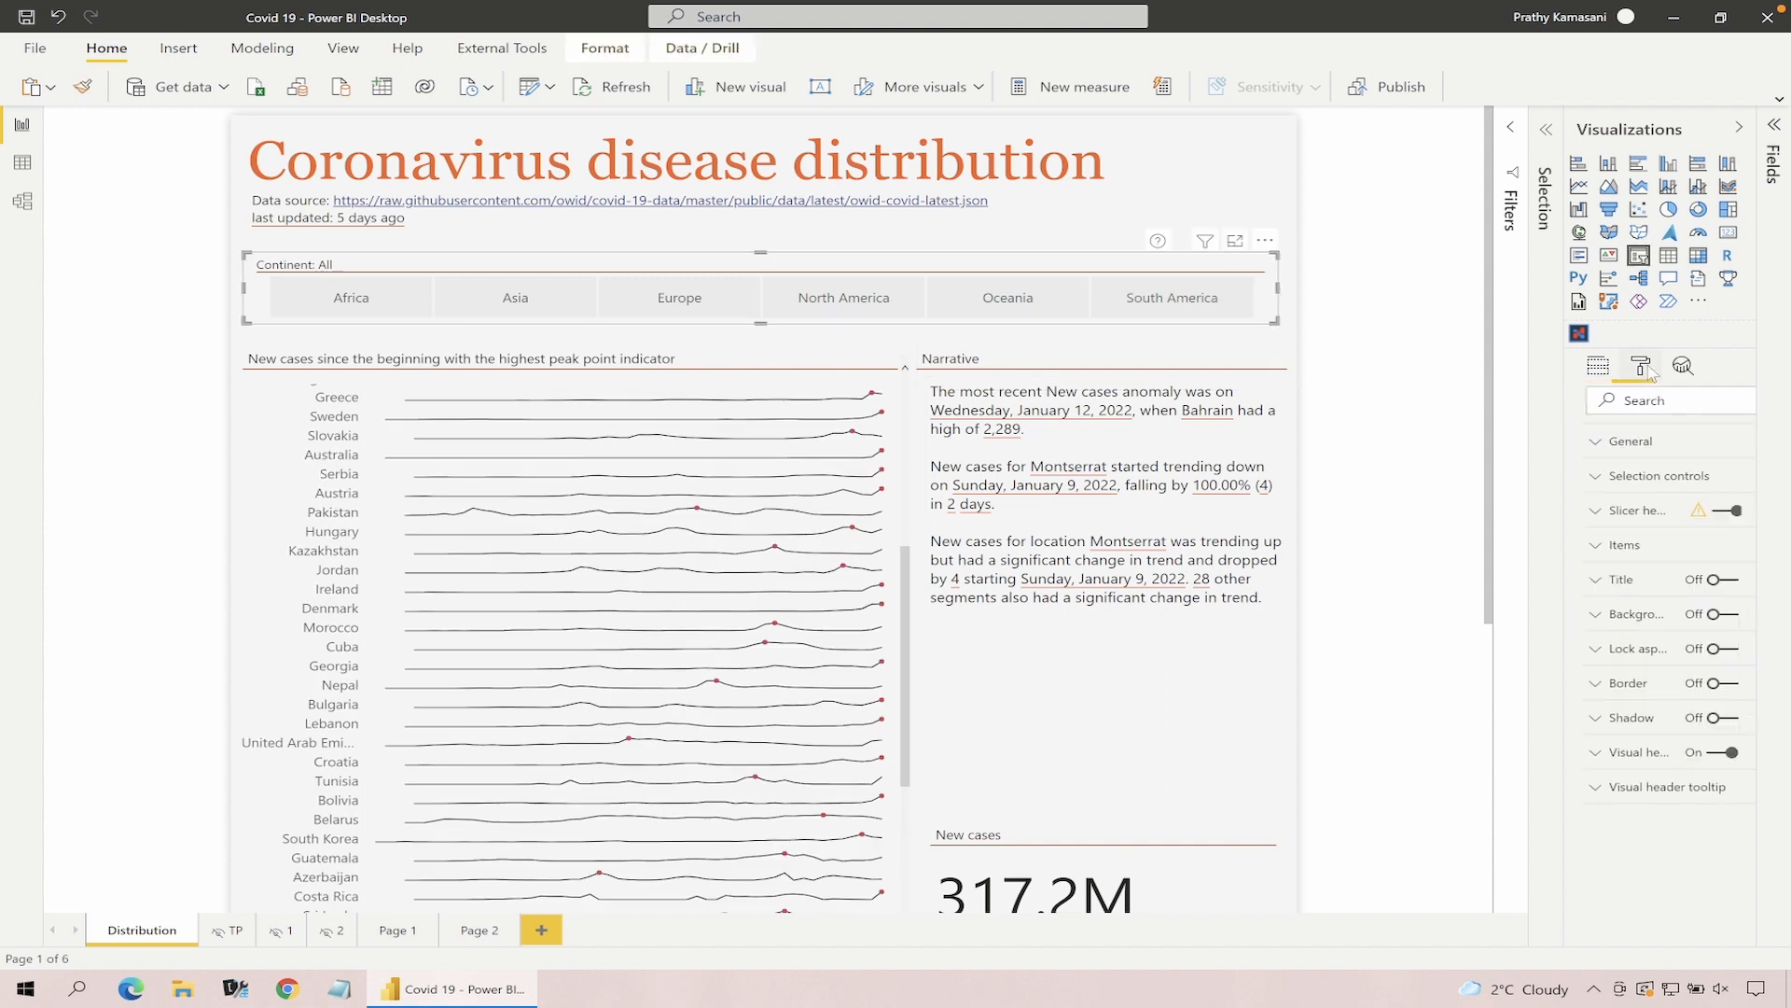
{"action": "left_click", "coordinate": [1575, 518]}
{"action": "scroll", "coordinate": [1694, 612], "scroll_direction": "down", "scroll_amount": 3}
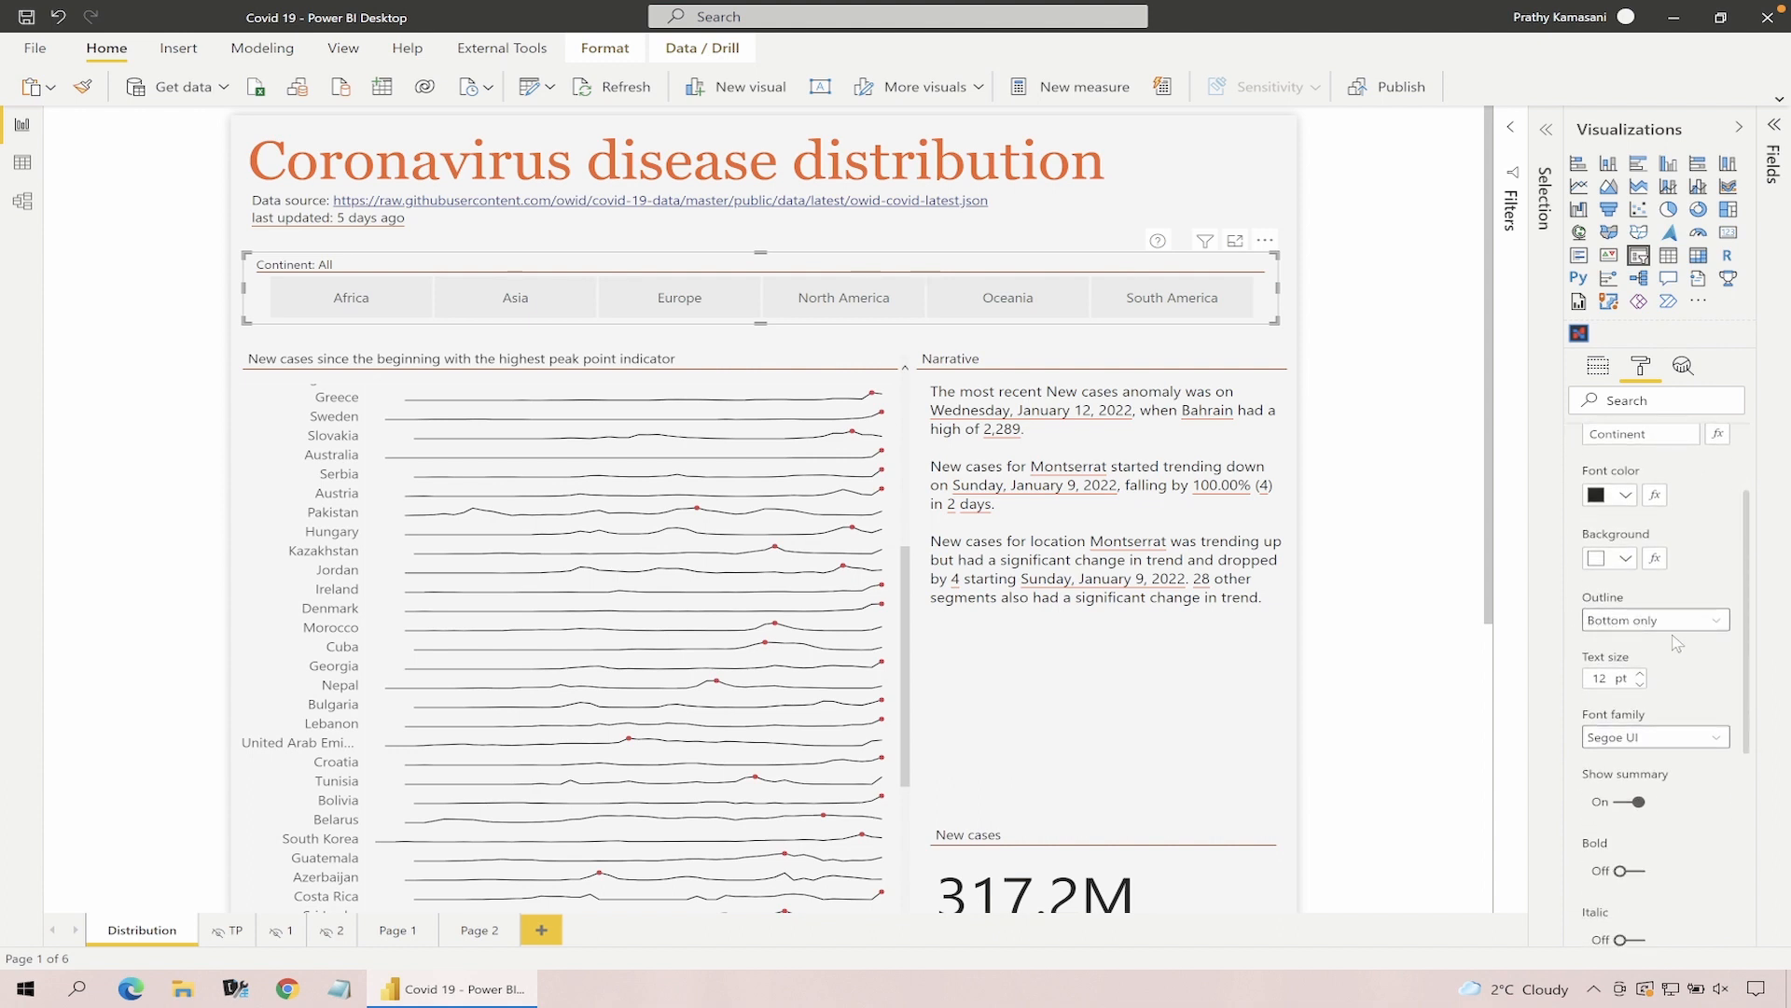
{"action": "left_click", "coordinate": [1661, 402]}
{"action": "type", "text": "out"}
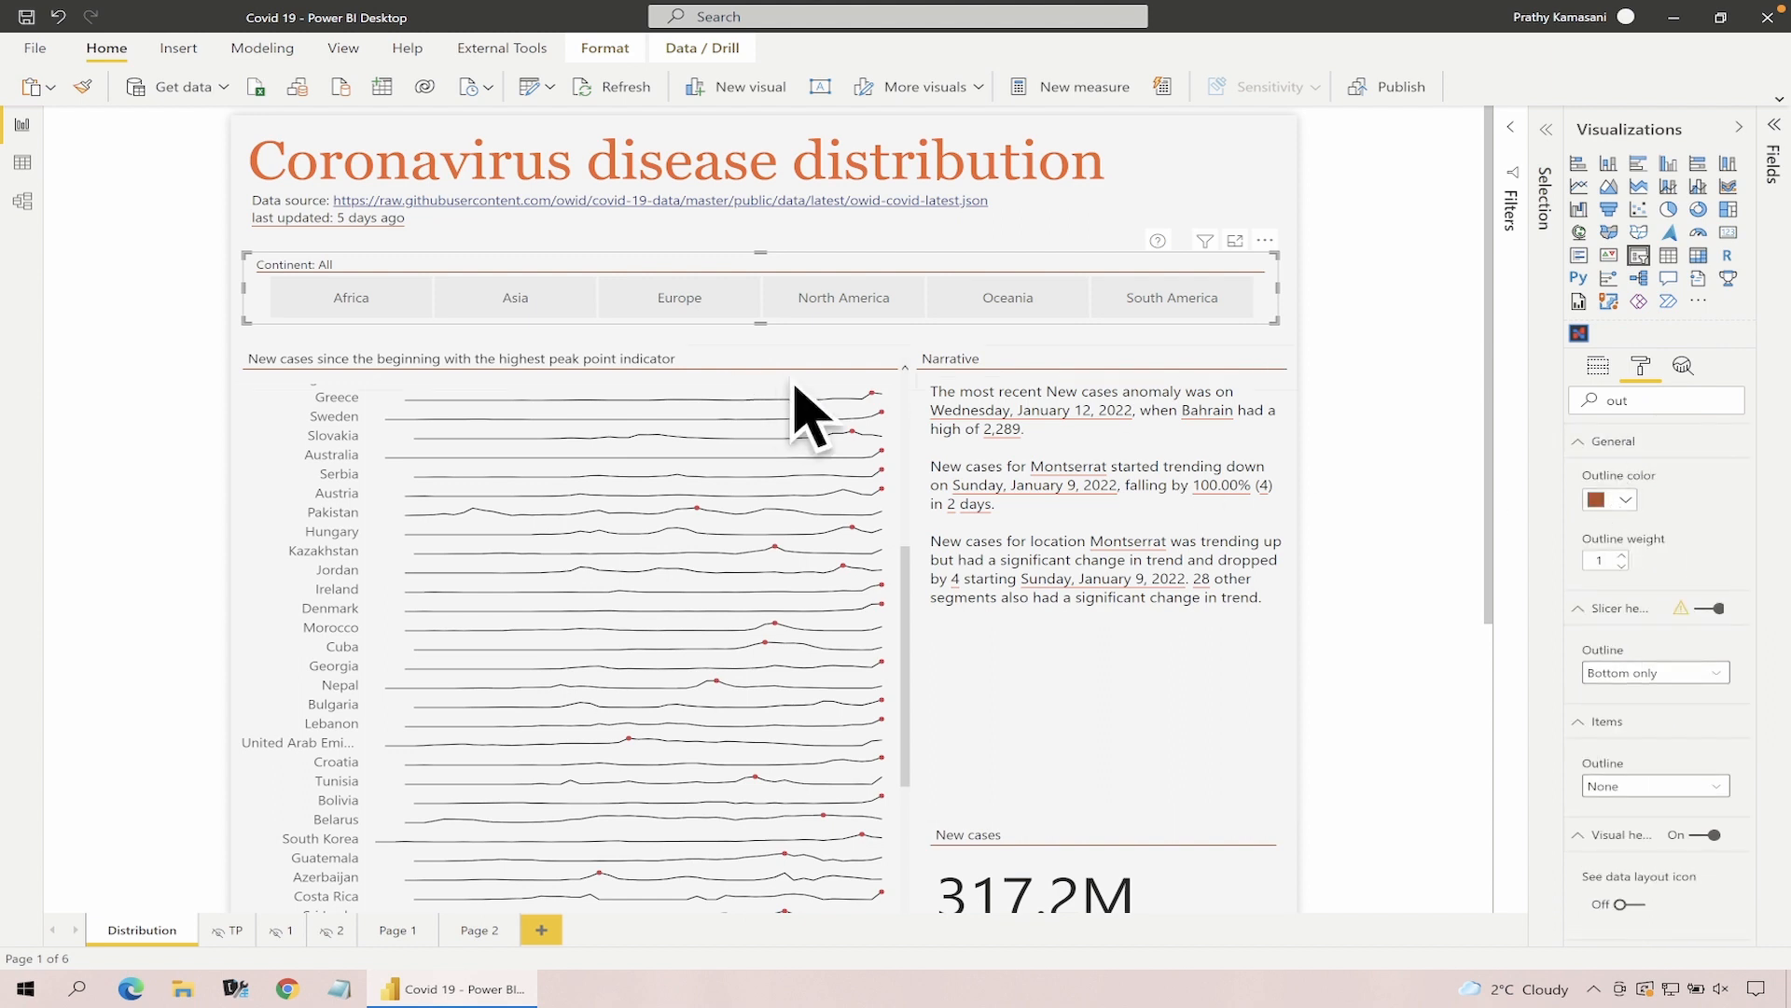
{"action": "left_click", "coordinate": [968, 352]}
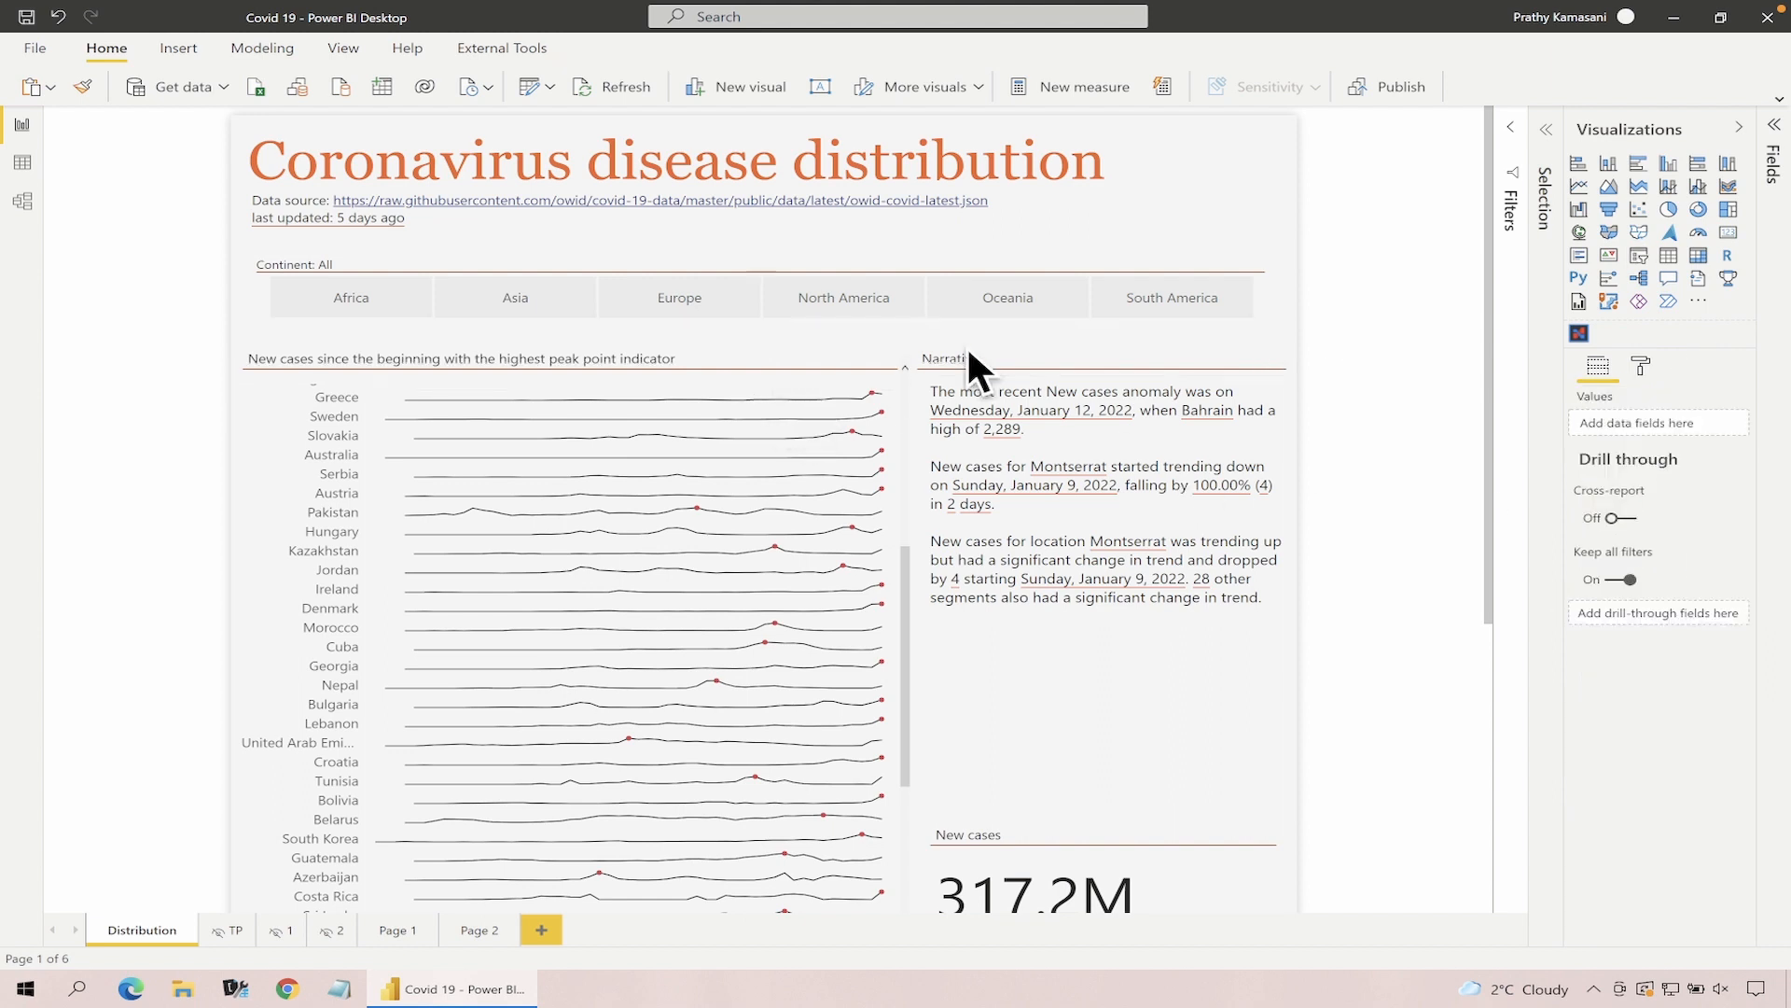
Inspect the sparkline matrix's title in the layer order, expanding its Matrix Tittle group to show the shape and text box
{"action": "left_click", "coordinate": [851, 375]}
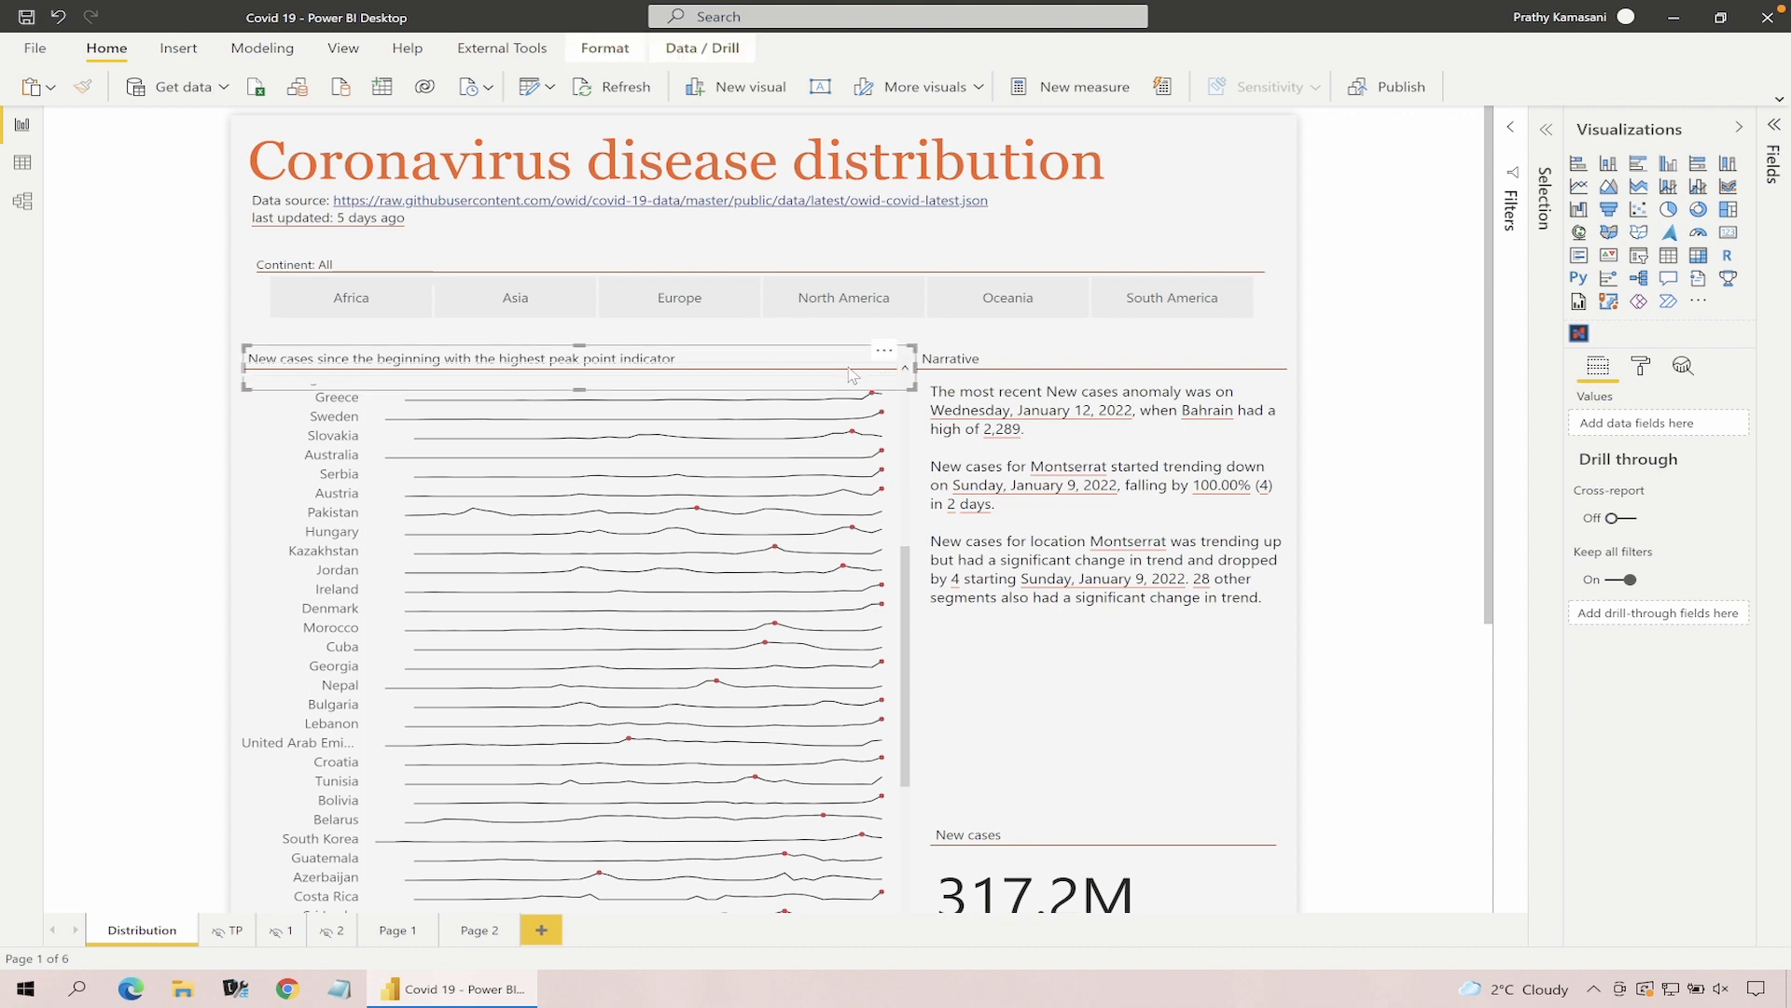
{"action": "left_click", "coordinate": [814, 355]}
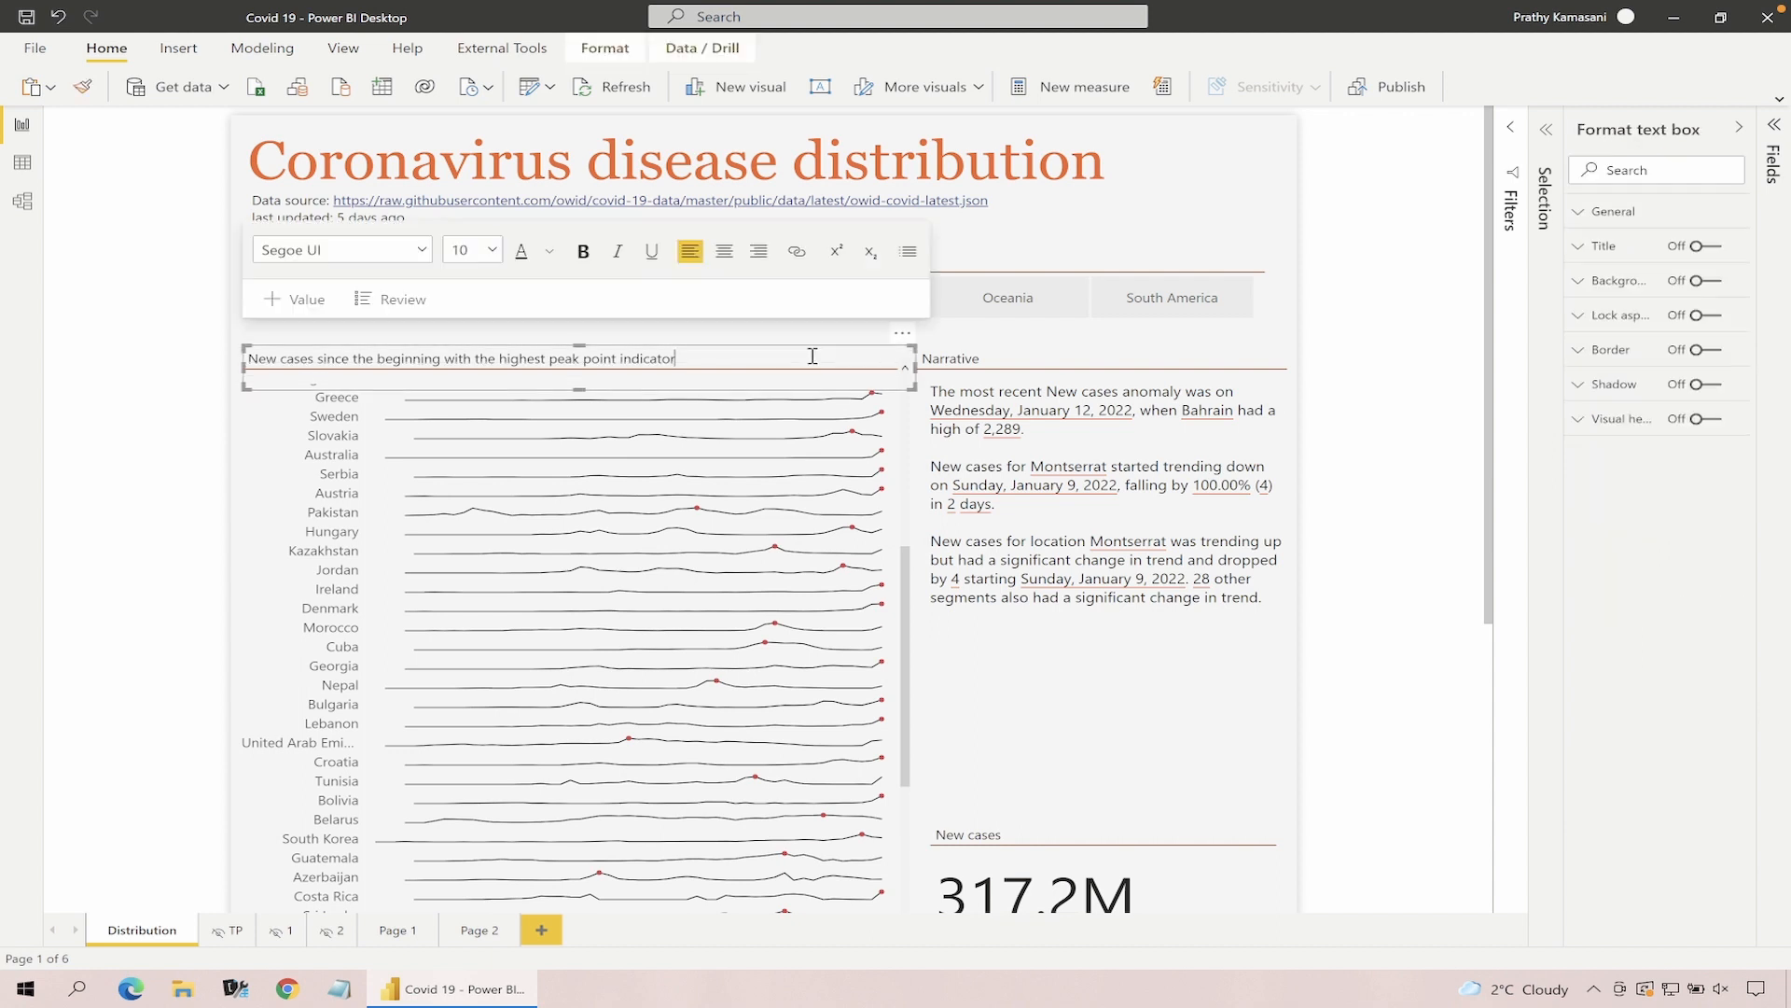
{"action": "left_click", "coordinate": [1370, 324]}
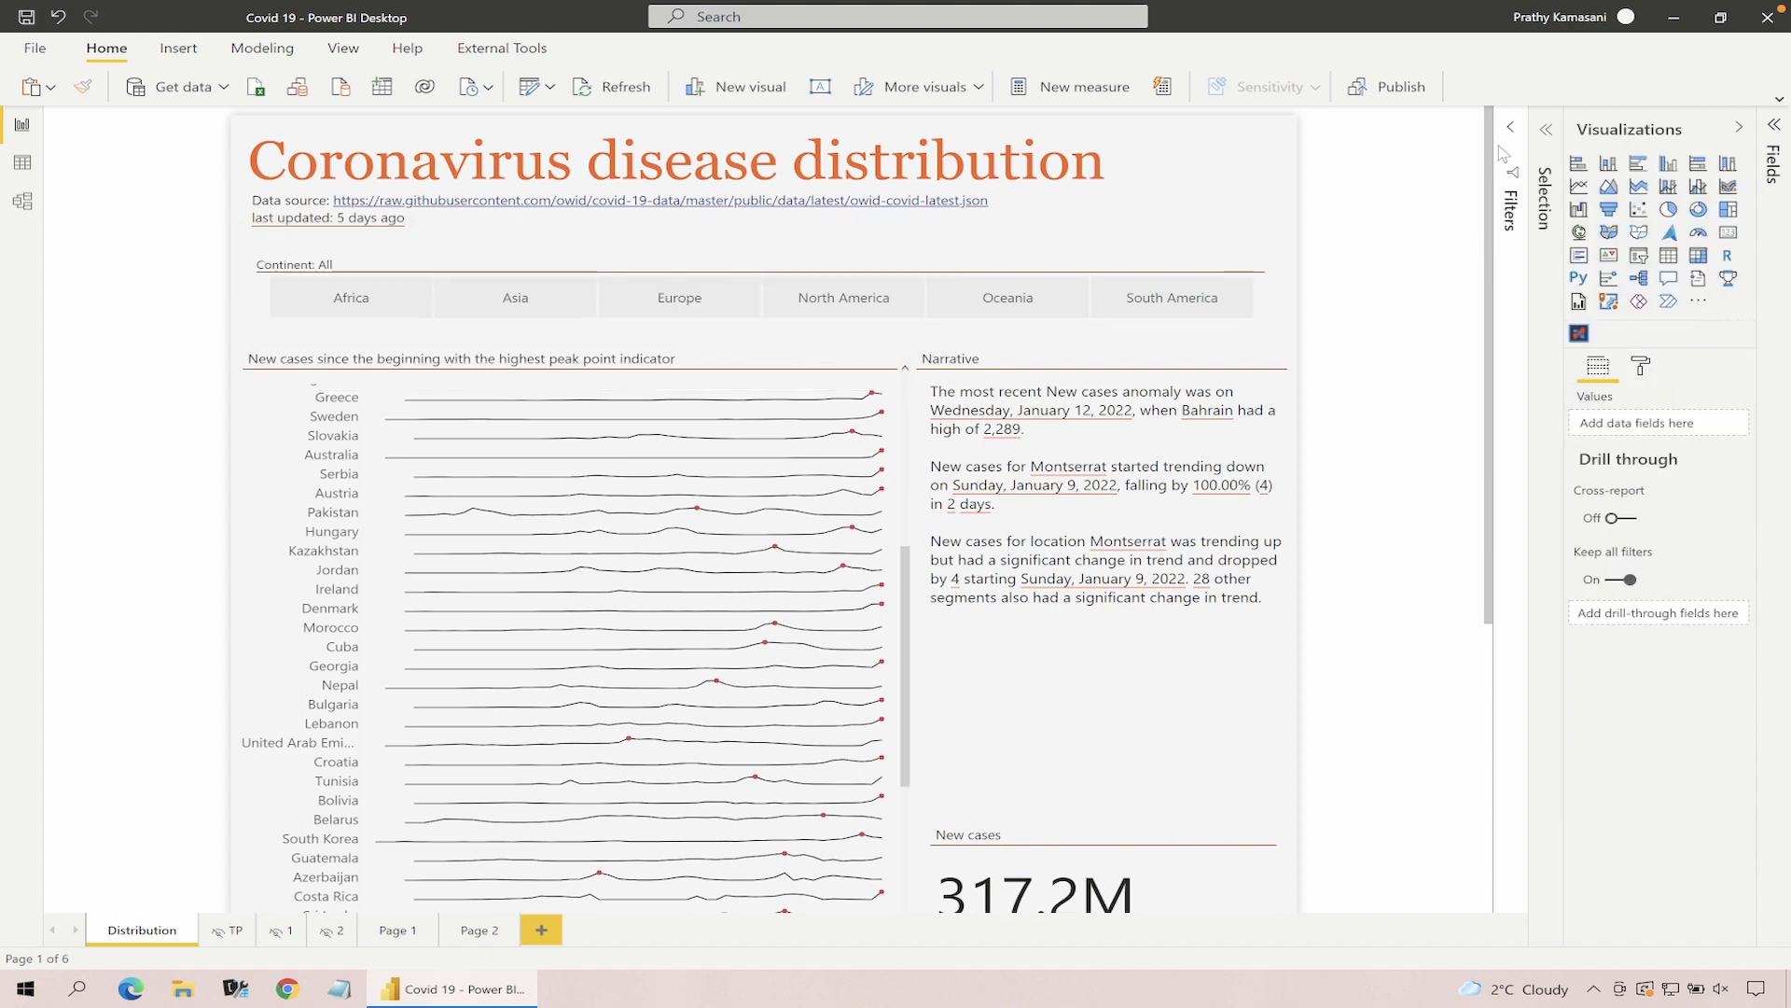
{"action": "left_click", "coordinate": [1545, 131]}
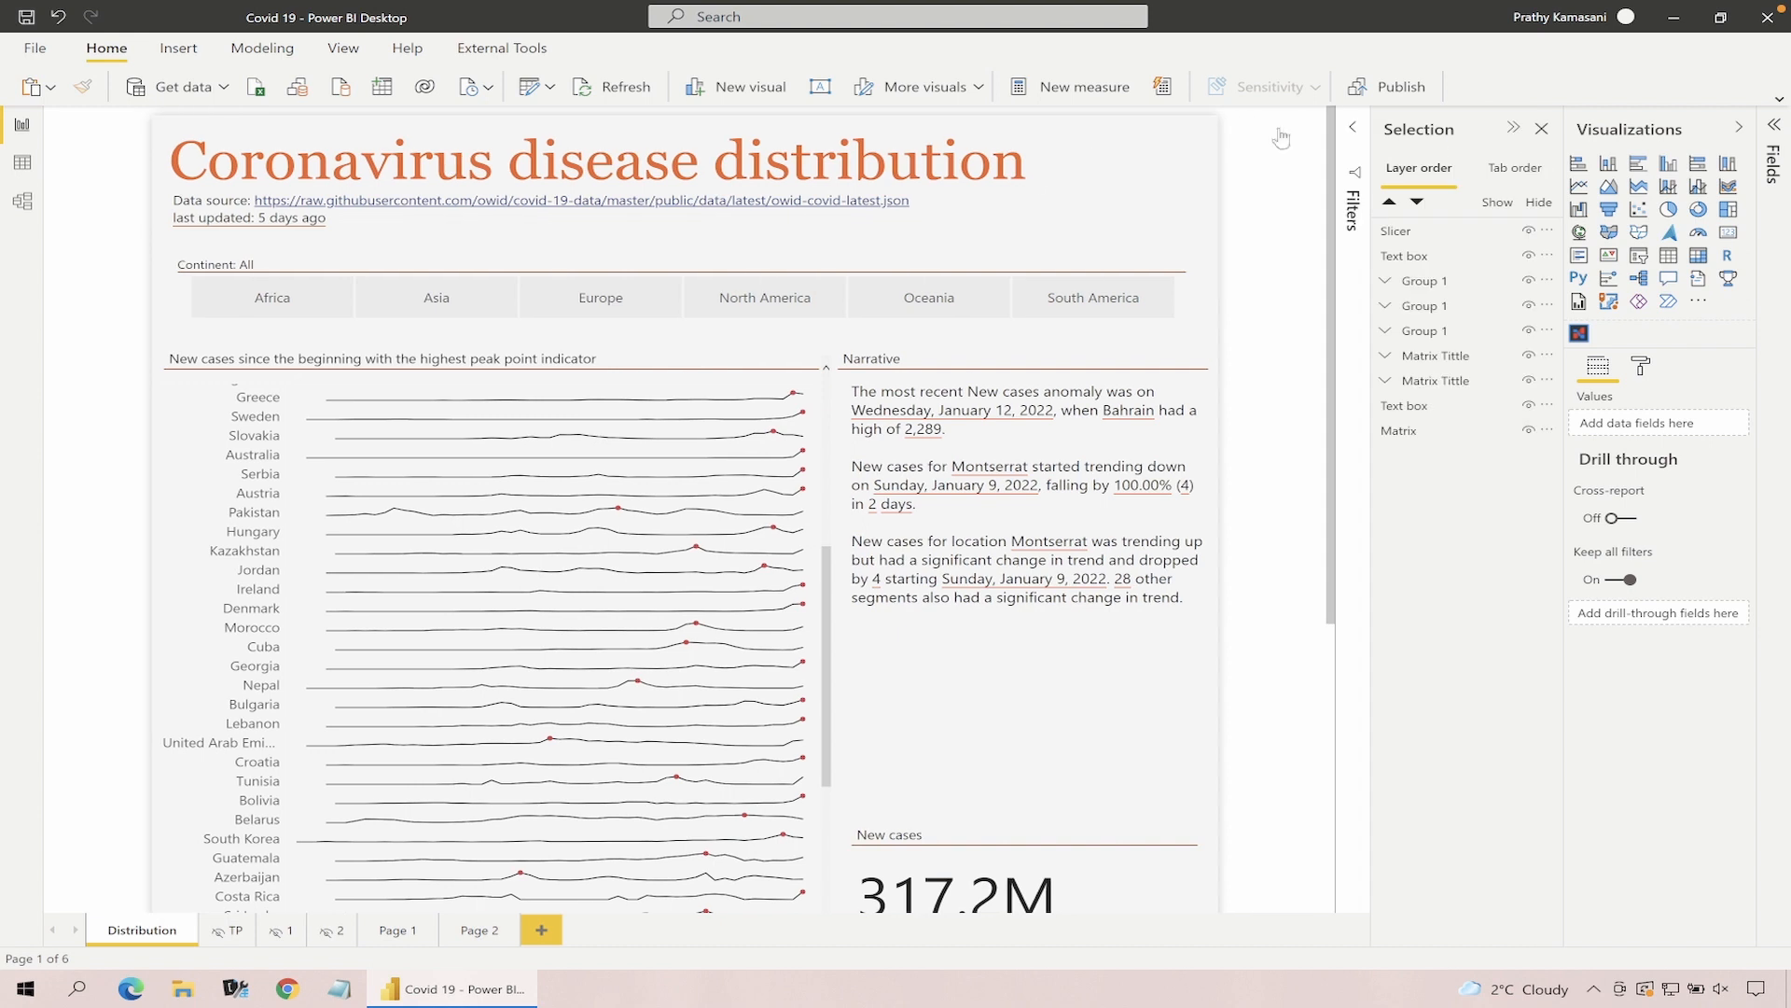
{"action": "left_click", "coordinate": [810, 356]}
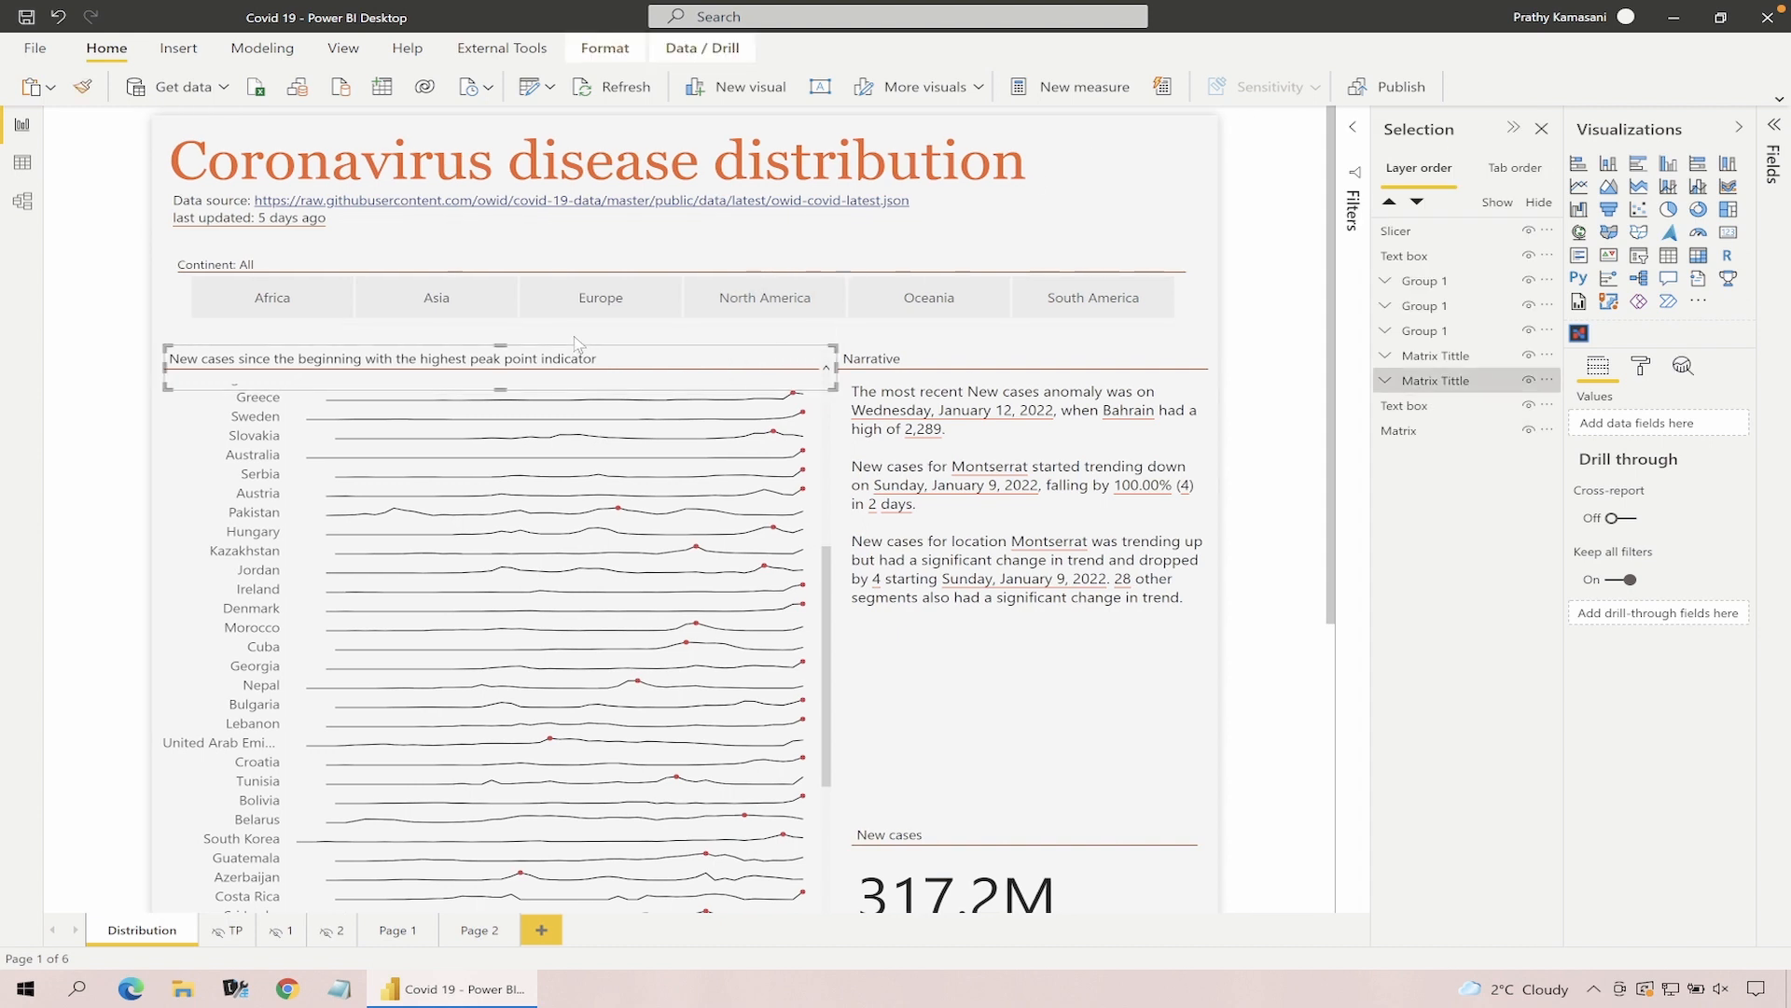
{"action": "left_click", "coordinate": [1385, 382]}
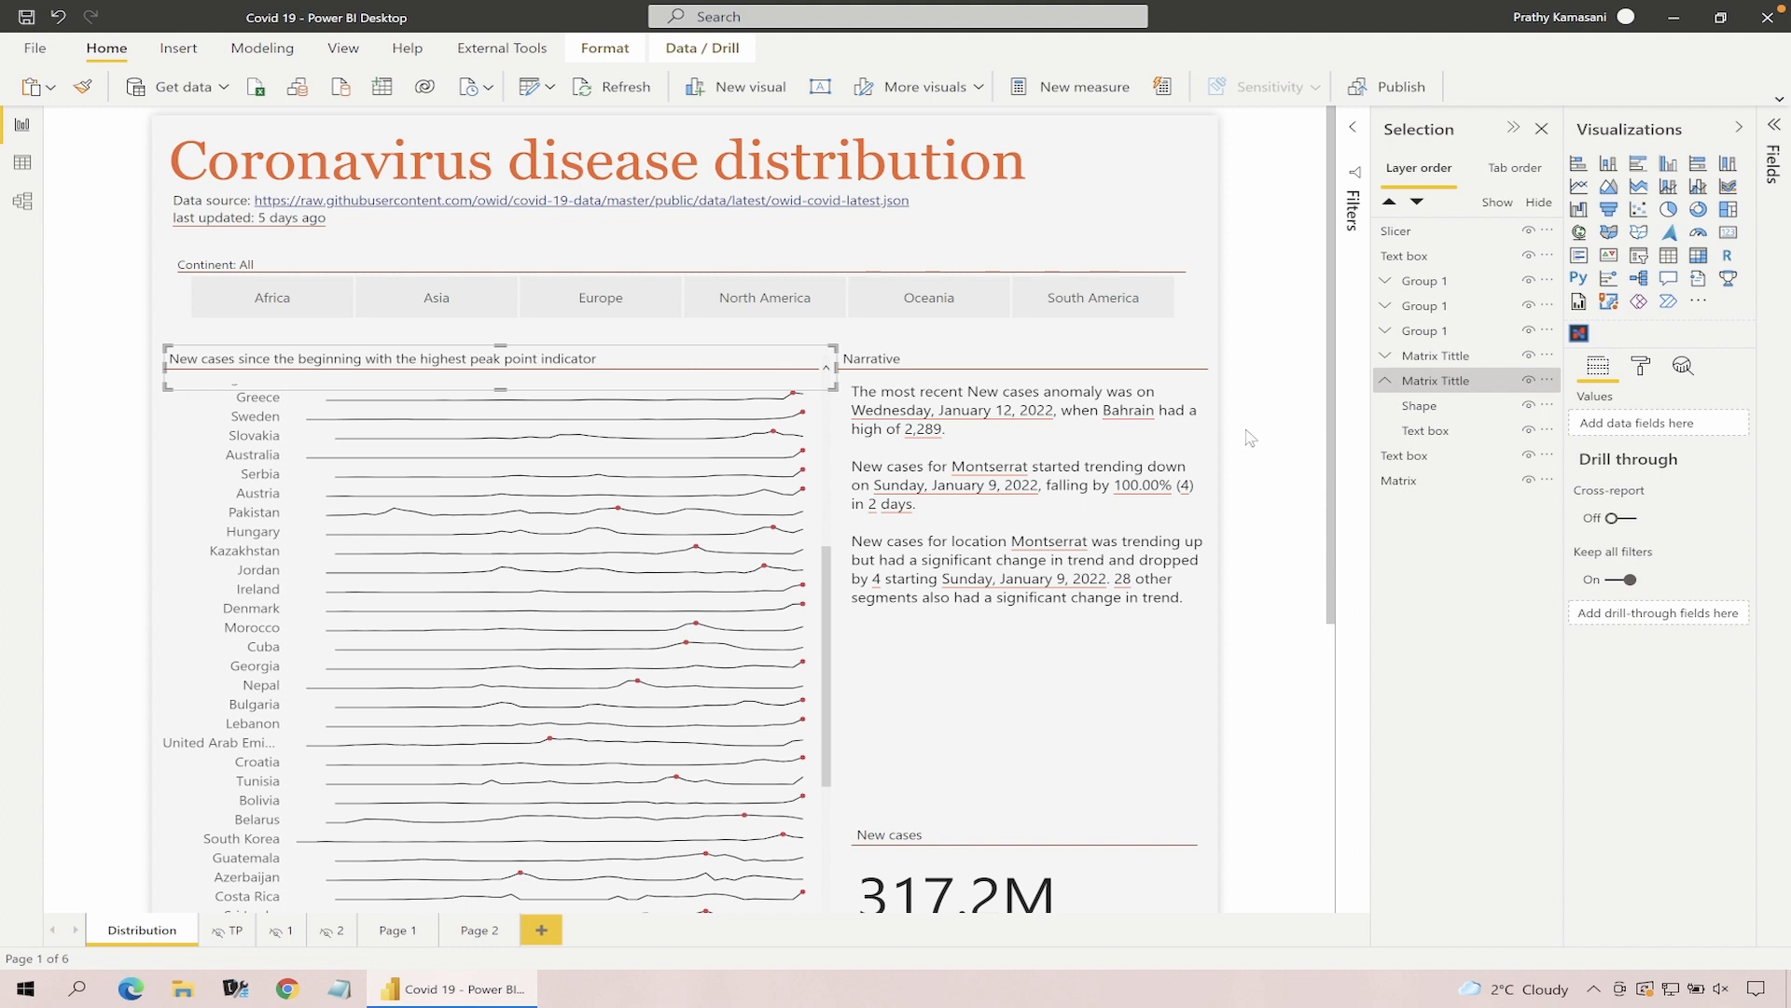
{"action": "scroll", "coordinate": [1250, 438], "scroll_direction": "down", "scroll_amount": 5}
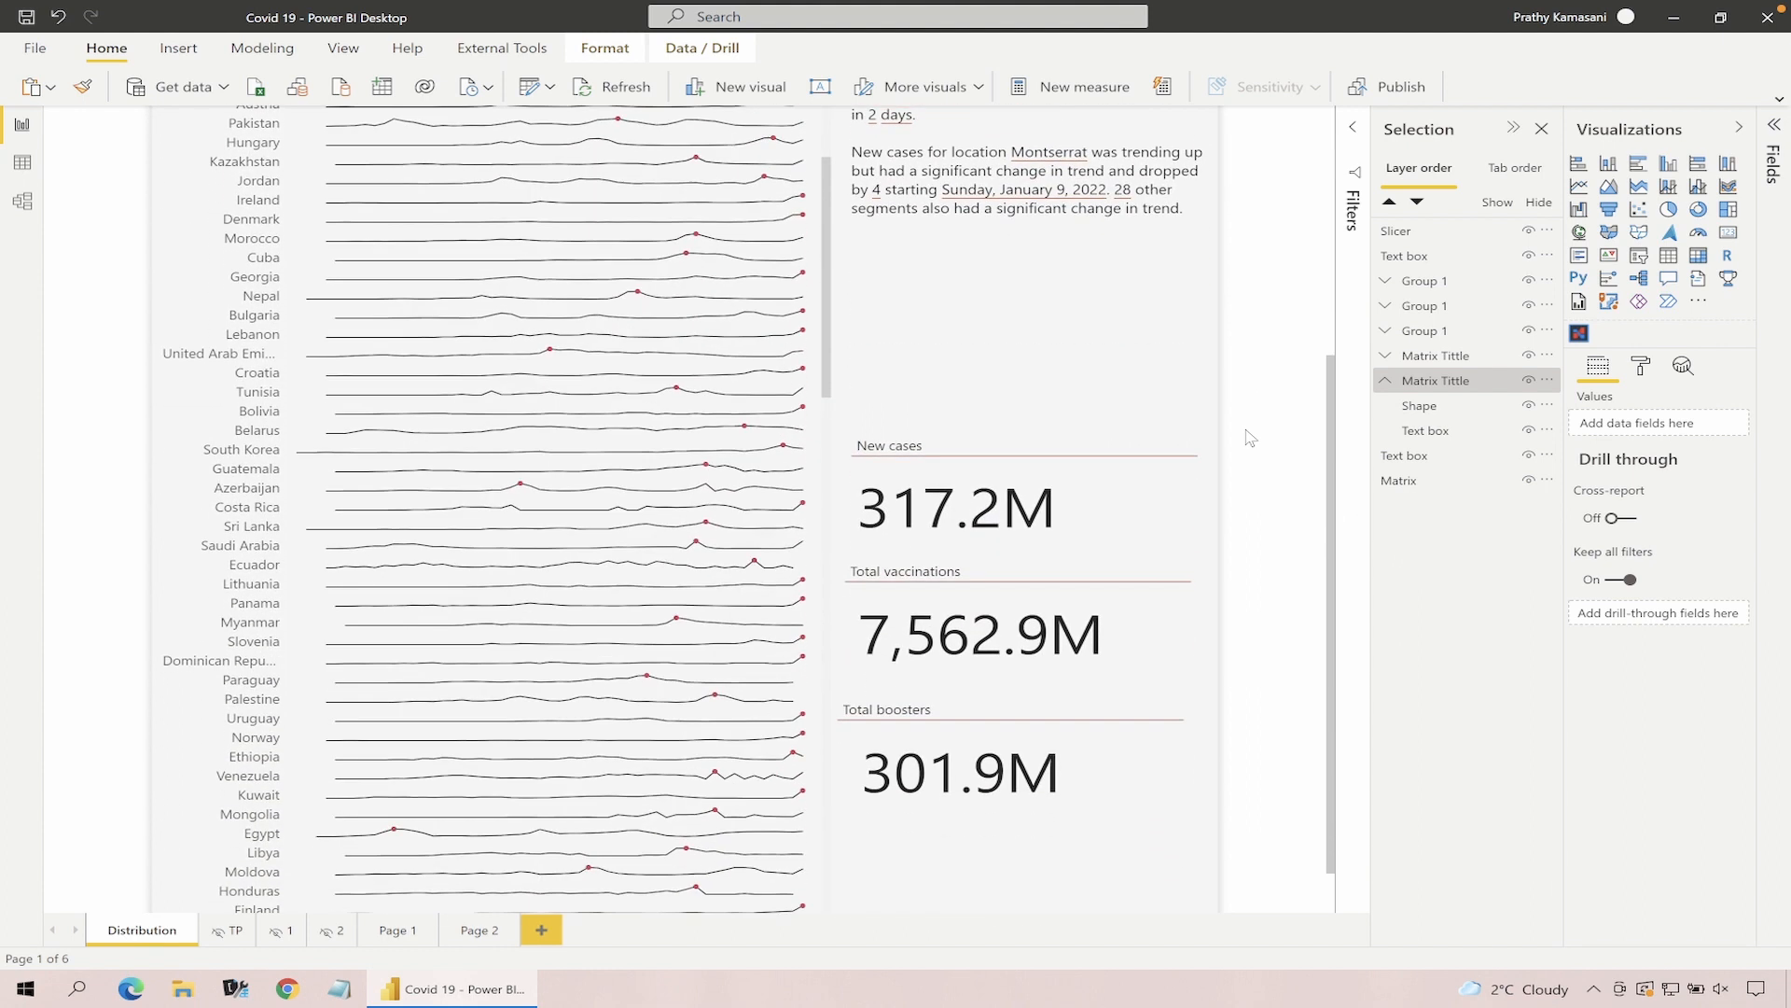
{"action": "left_click", "coordinate": [1252, 438]}
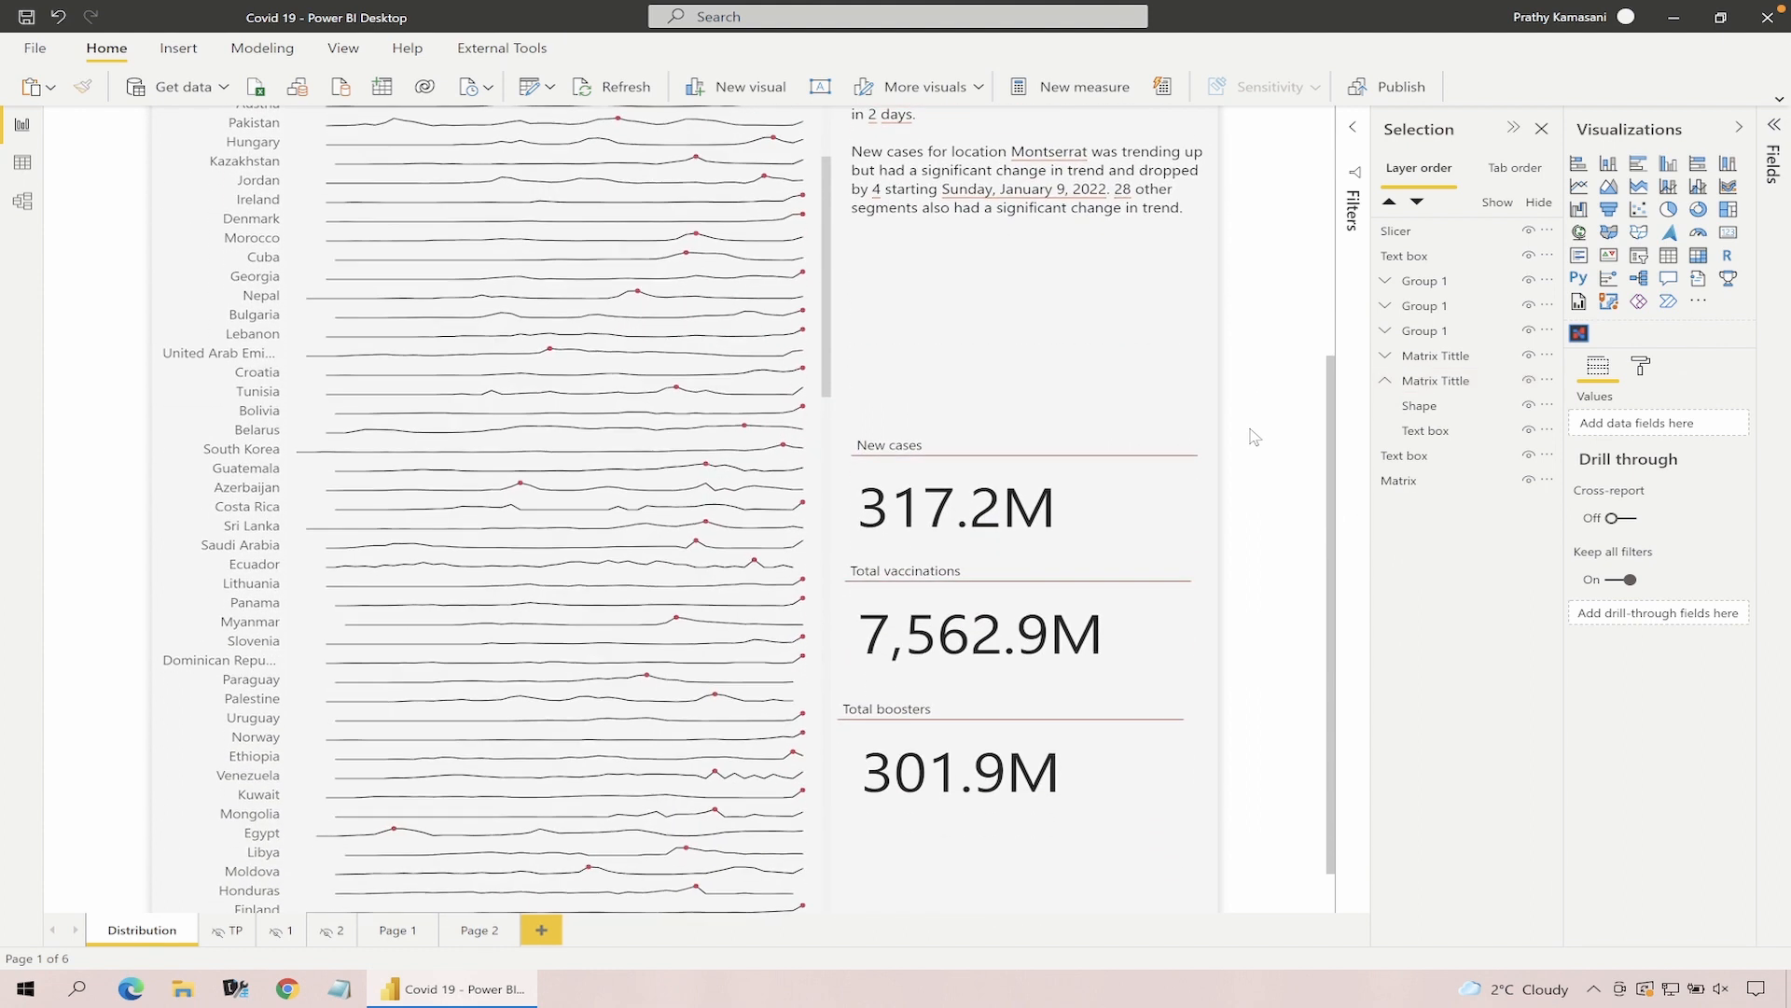
{"action": "scroll", "coordinate": [1253, 437], "scroll_direction": "up", "scroll_amount": 4}
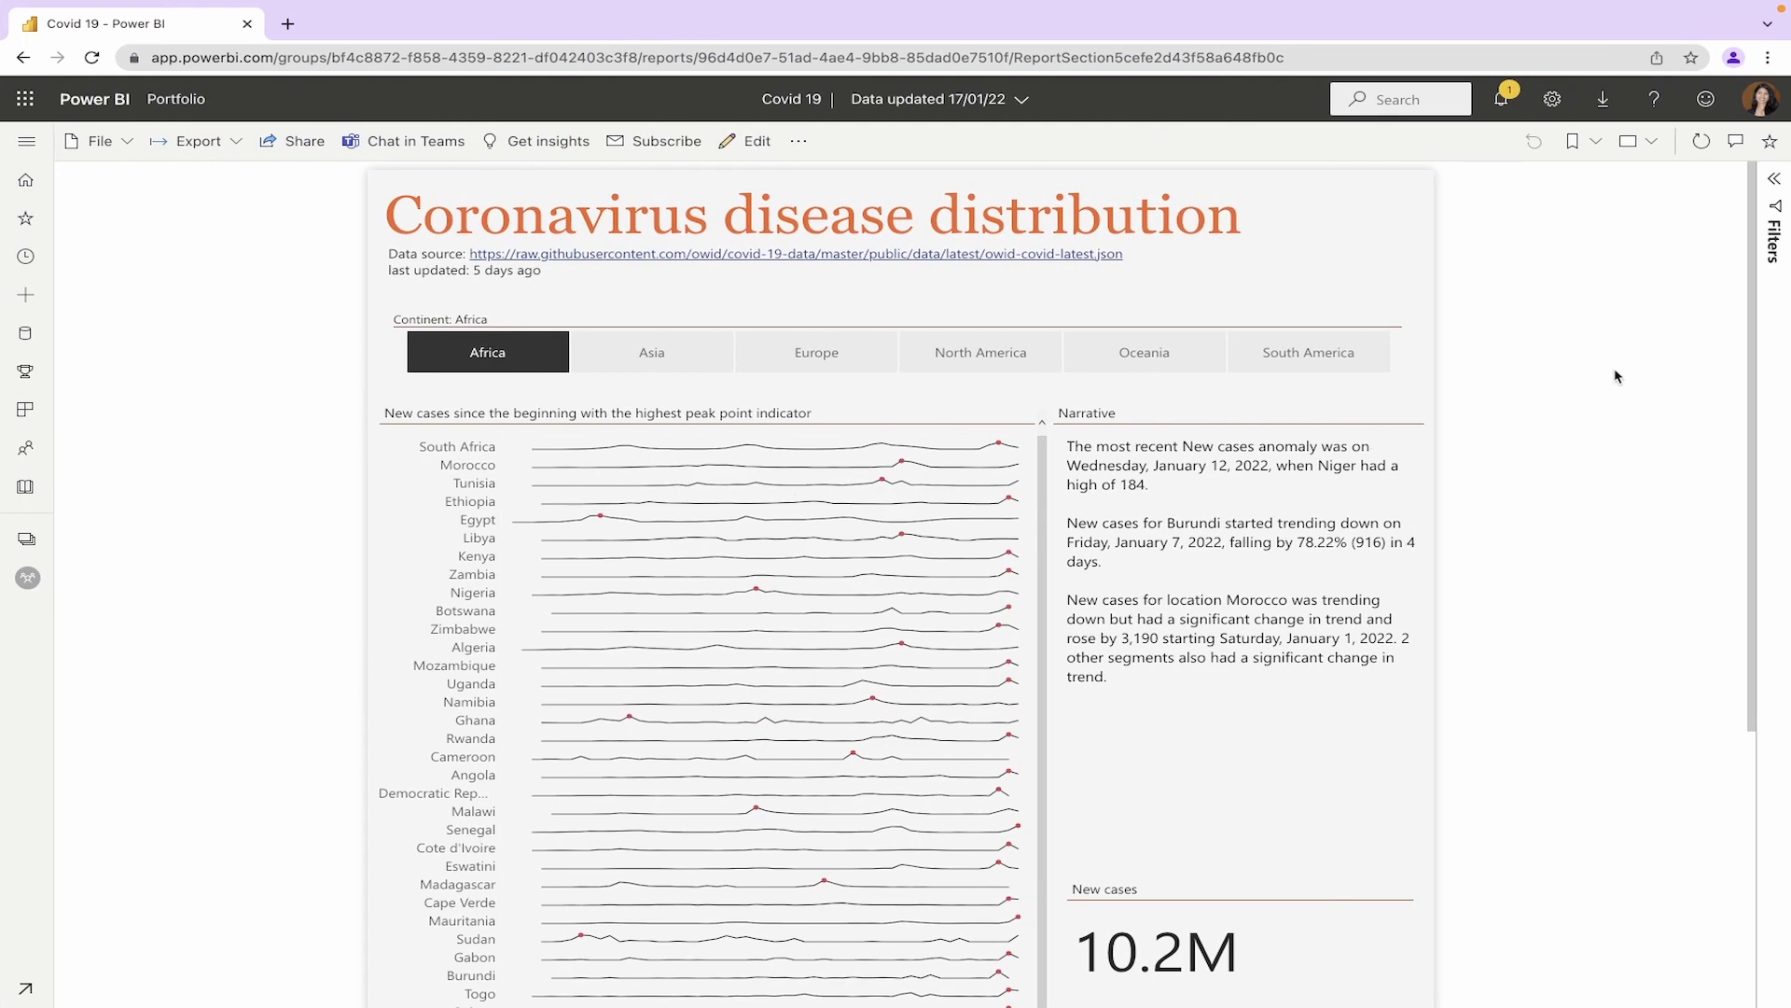
Show the published Covid 19 report full screen in the Power BI service and review the whole Distribution page
{"action": "scroll", "coordinate": [1542, 422], "scroll_direction": "down", "scroll_amount": 1}
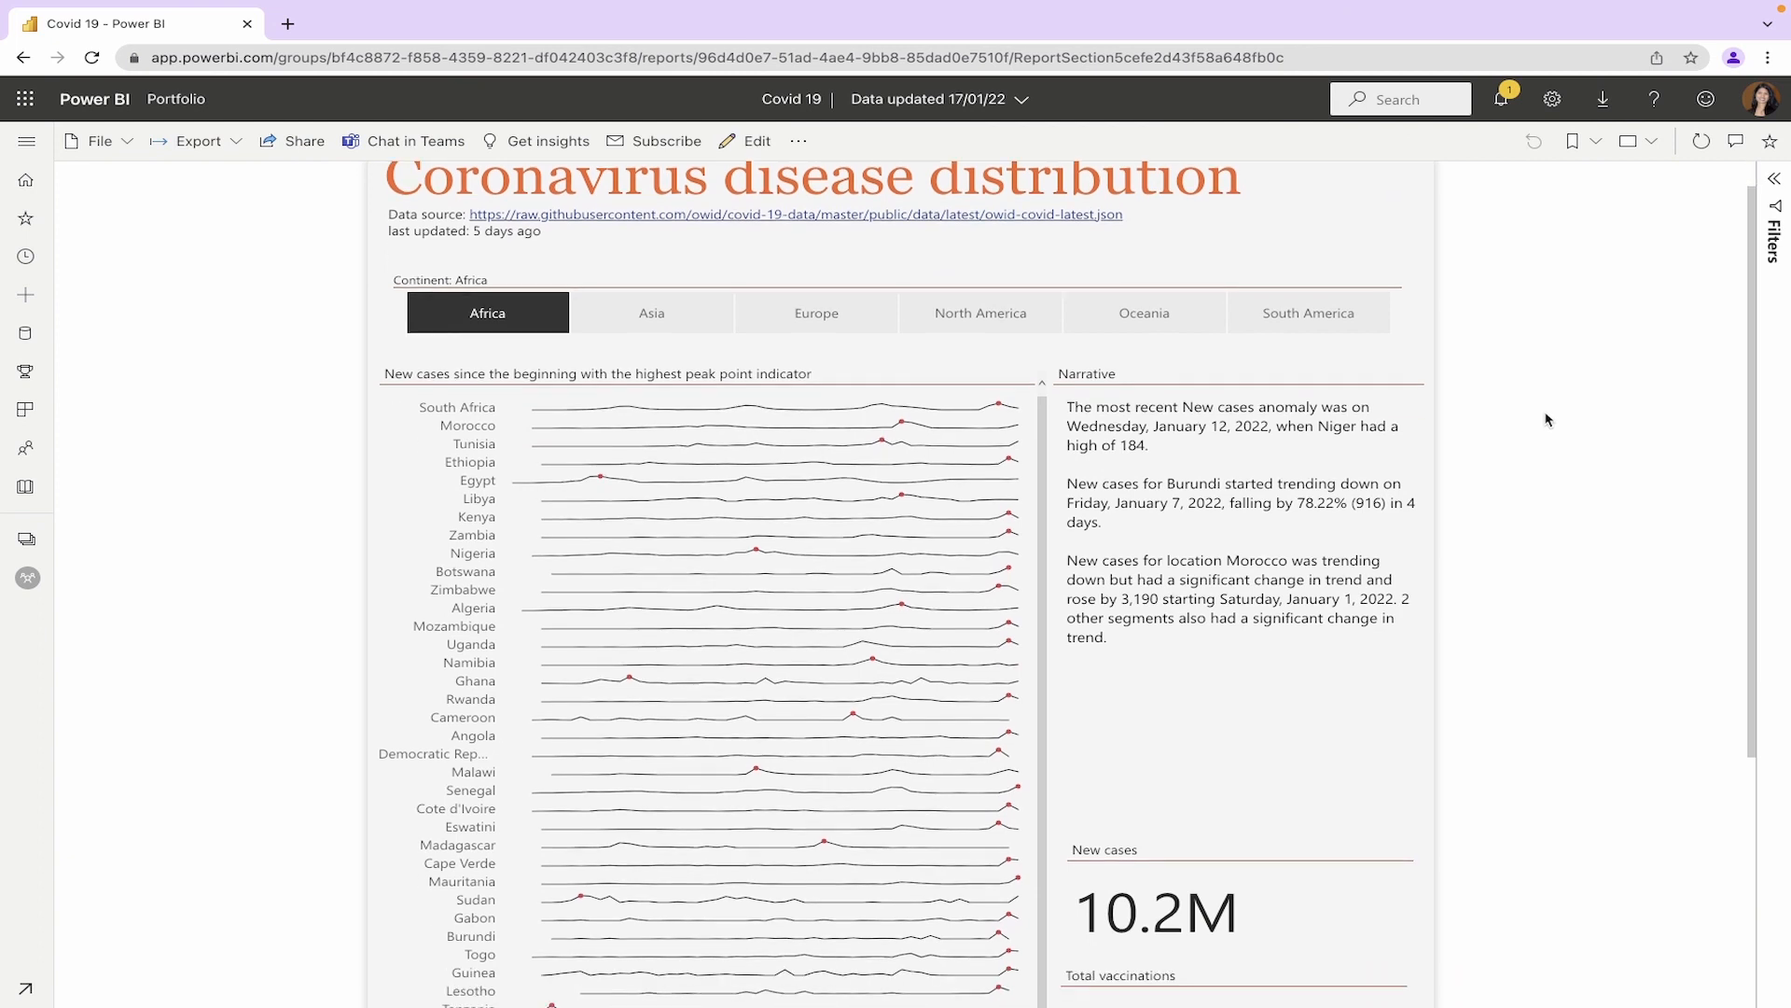
{"action": "left_click", "coordinate": [1639, 141]}
{"action": "left_click", "coordinate": [1612, 186]}
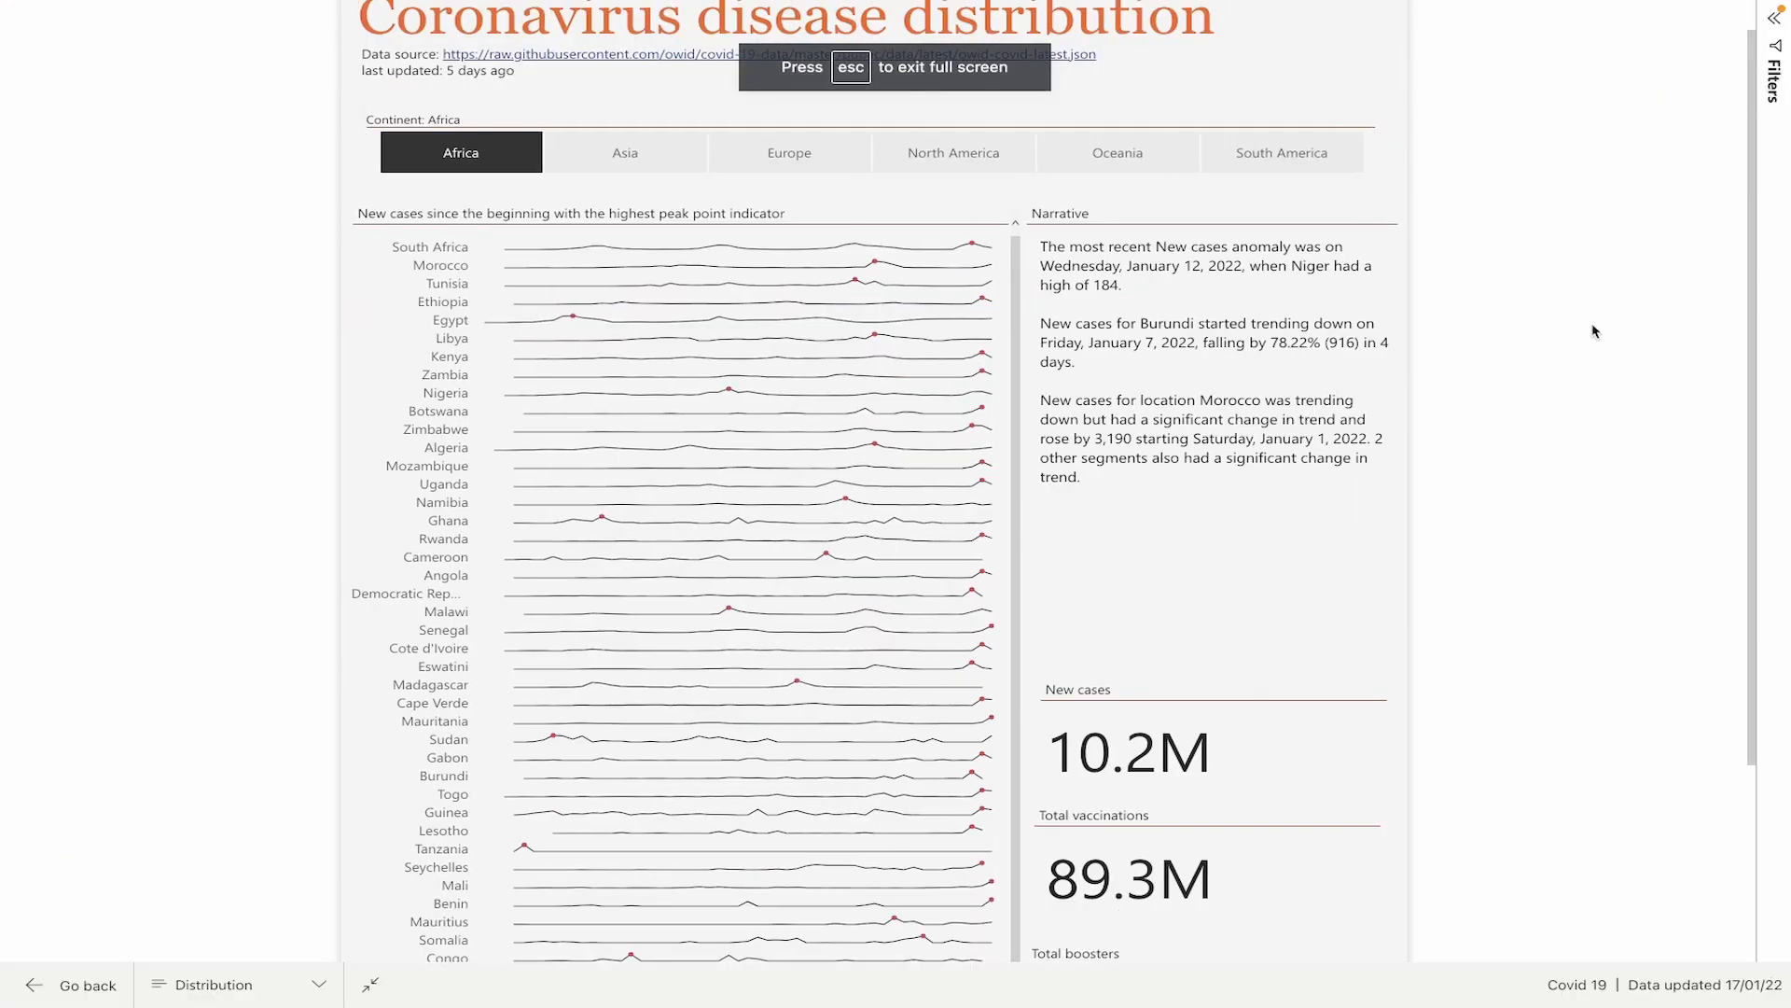
{"action": "scroll", "coordinate": [1594, 331], "scroll_direction": "down", "scroll_amount": 3}
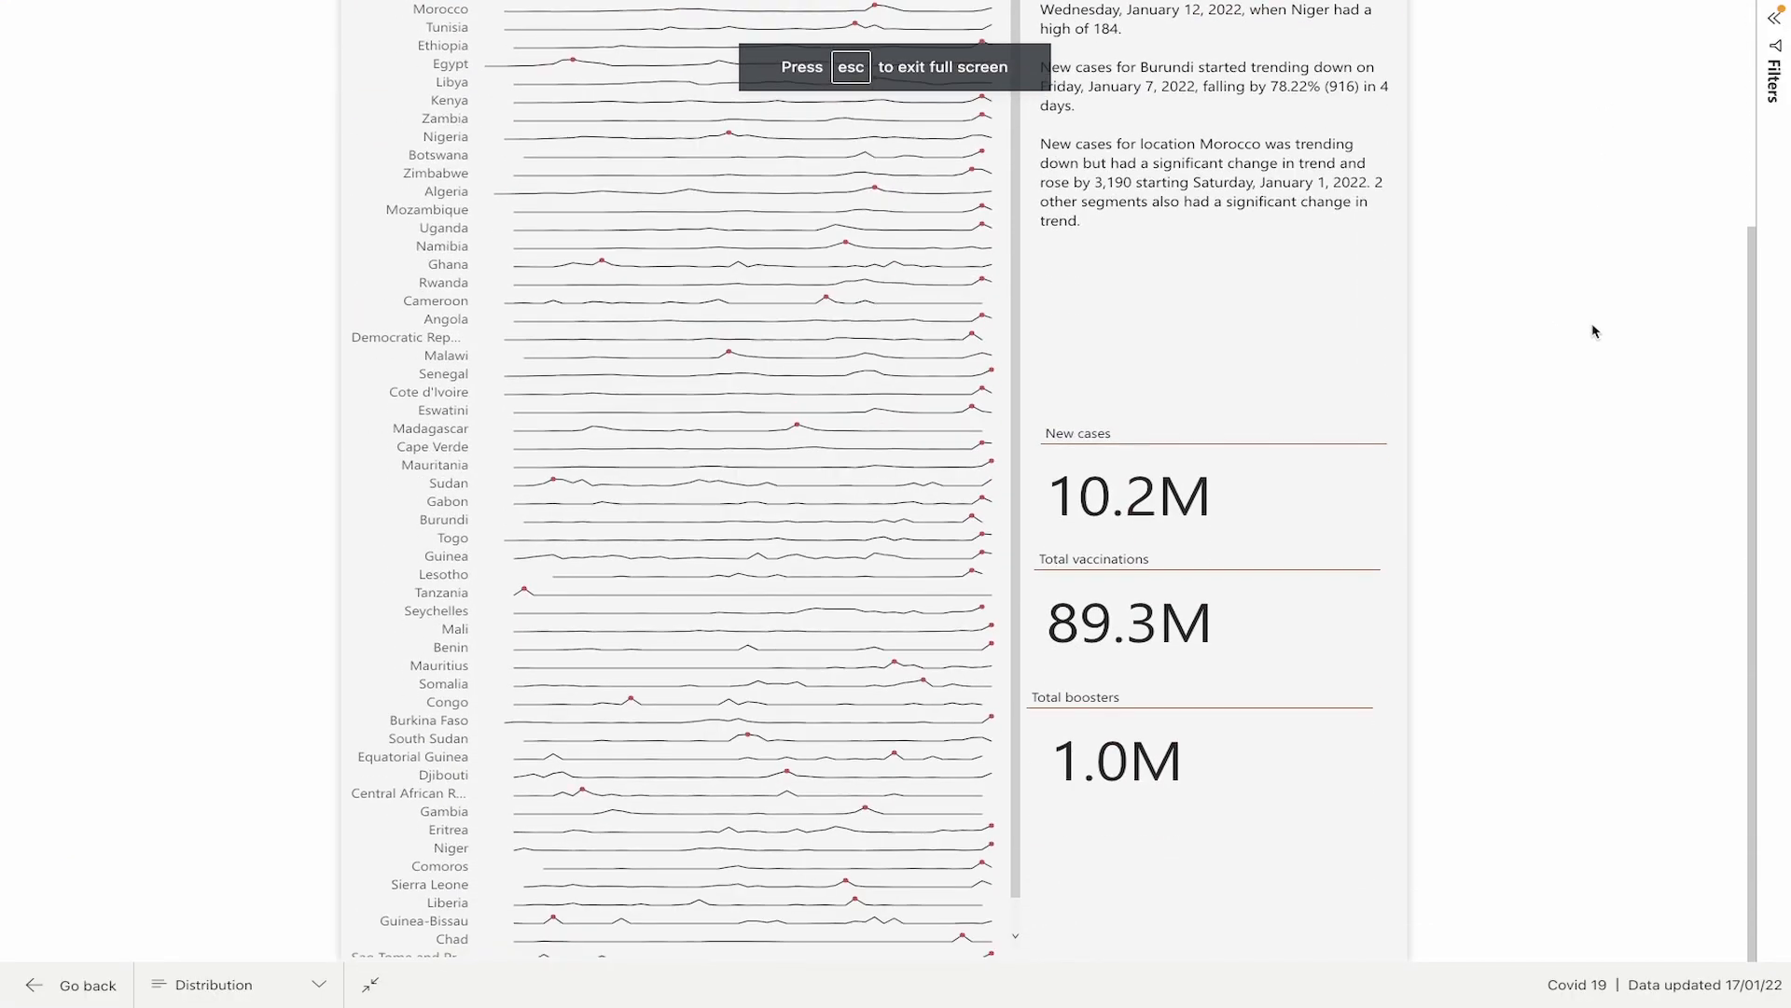
{"action": "scroll", "coordinate": [1594, 331], "scroll_direction": "up", "scroll_amount": 4}
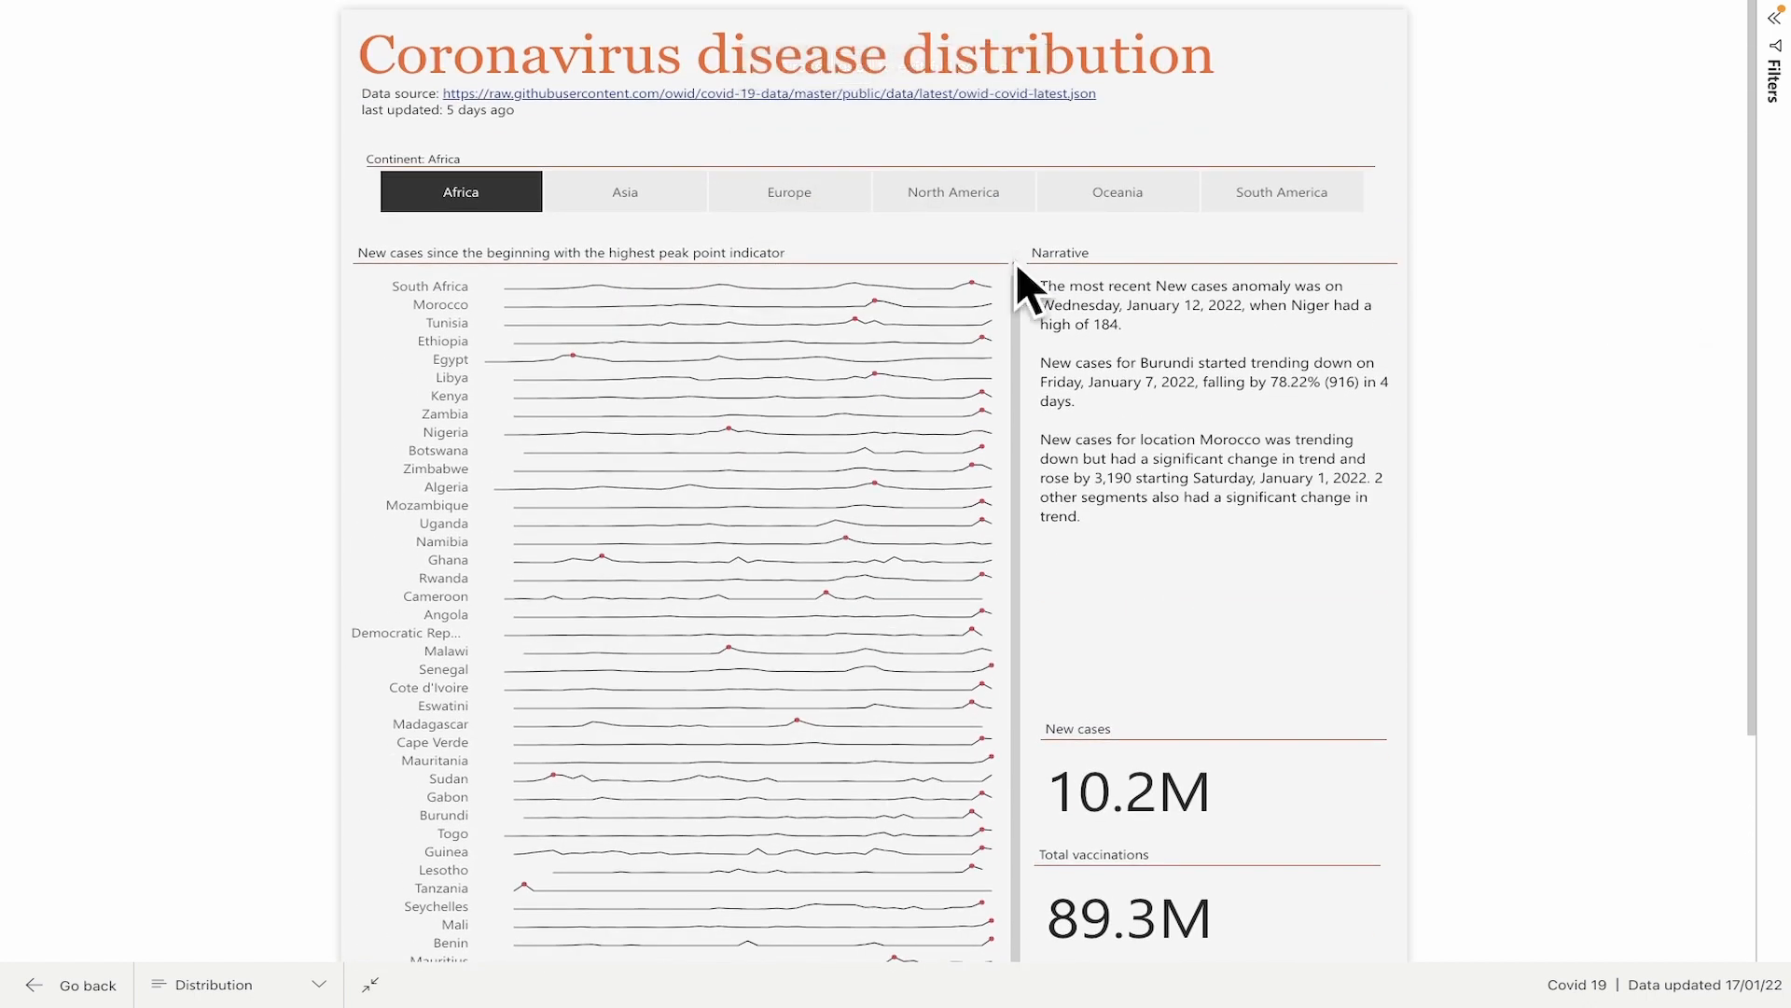
Filter the published page to Europe and check the sparkline matrix's tooltip and header icons
{"action": "left_click", "coordinate": [808, 194]}
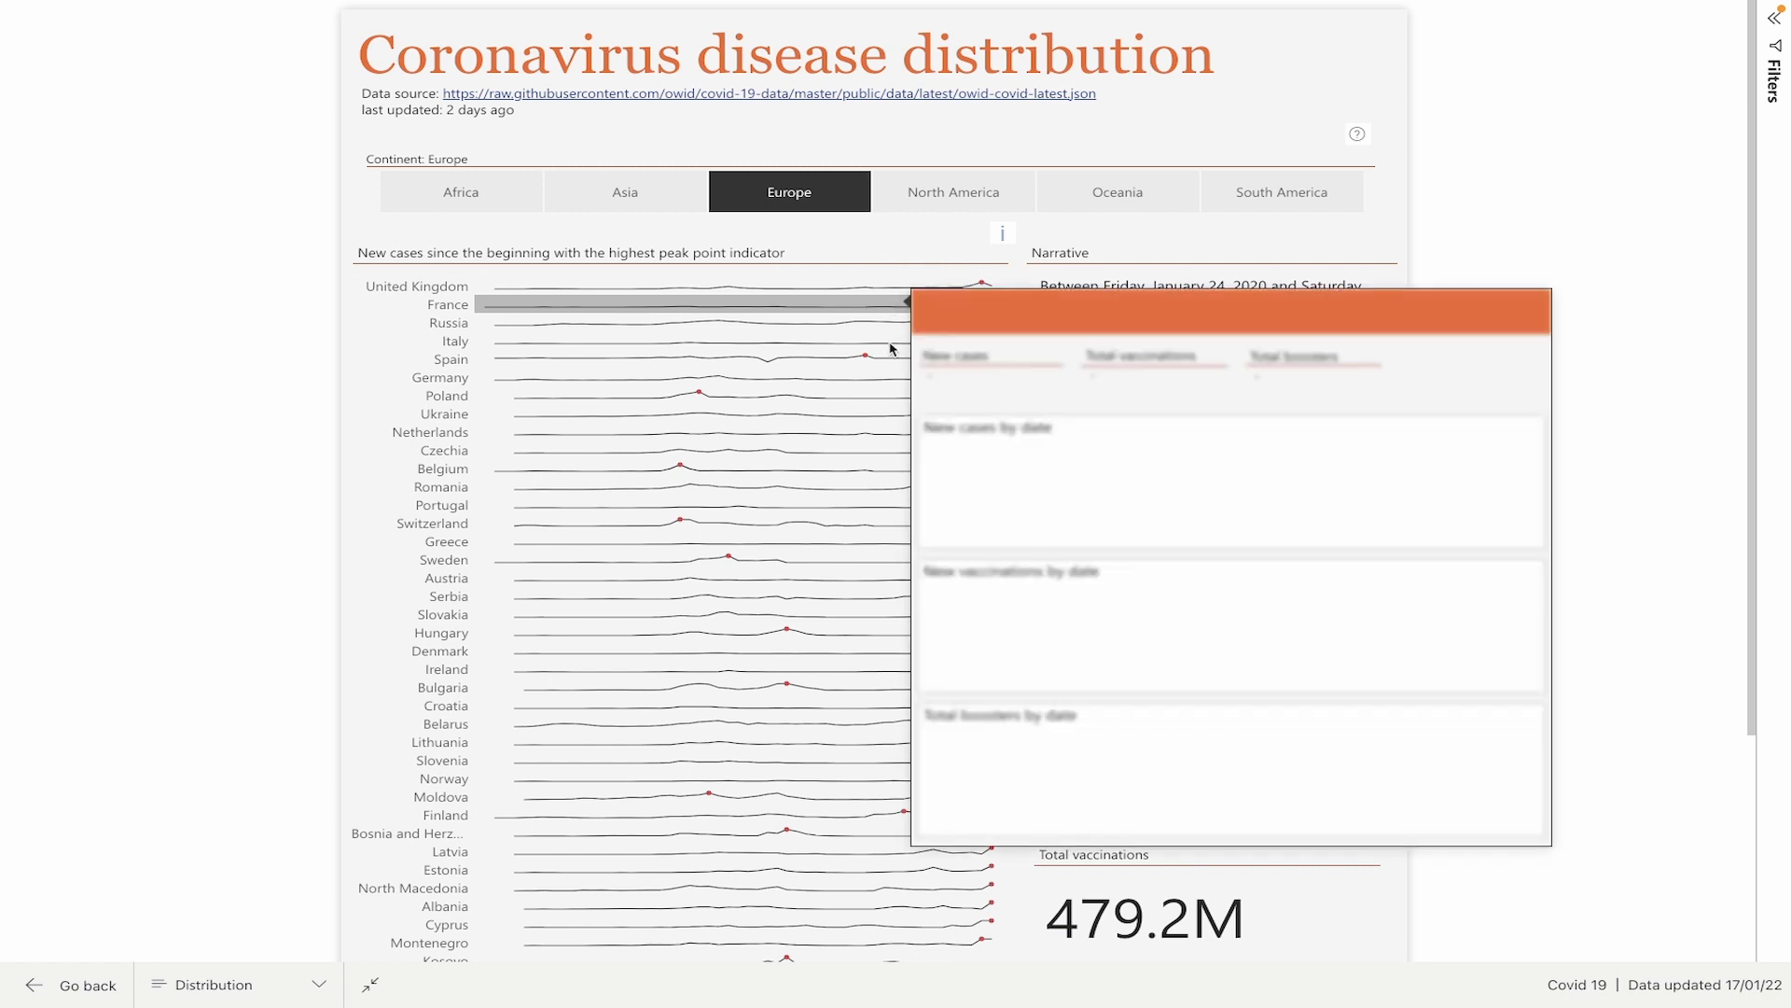
{"action": "mouse_move", "coordinate": [886, 342]}
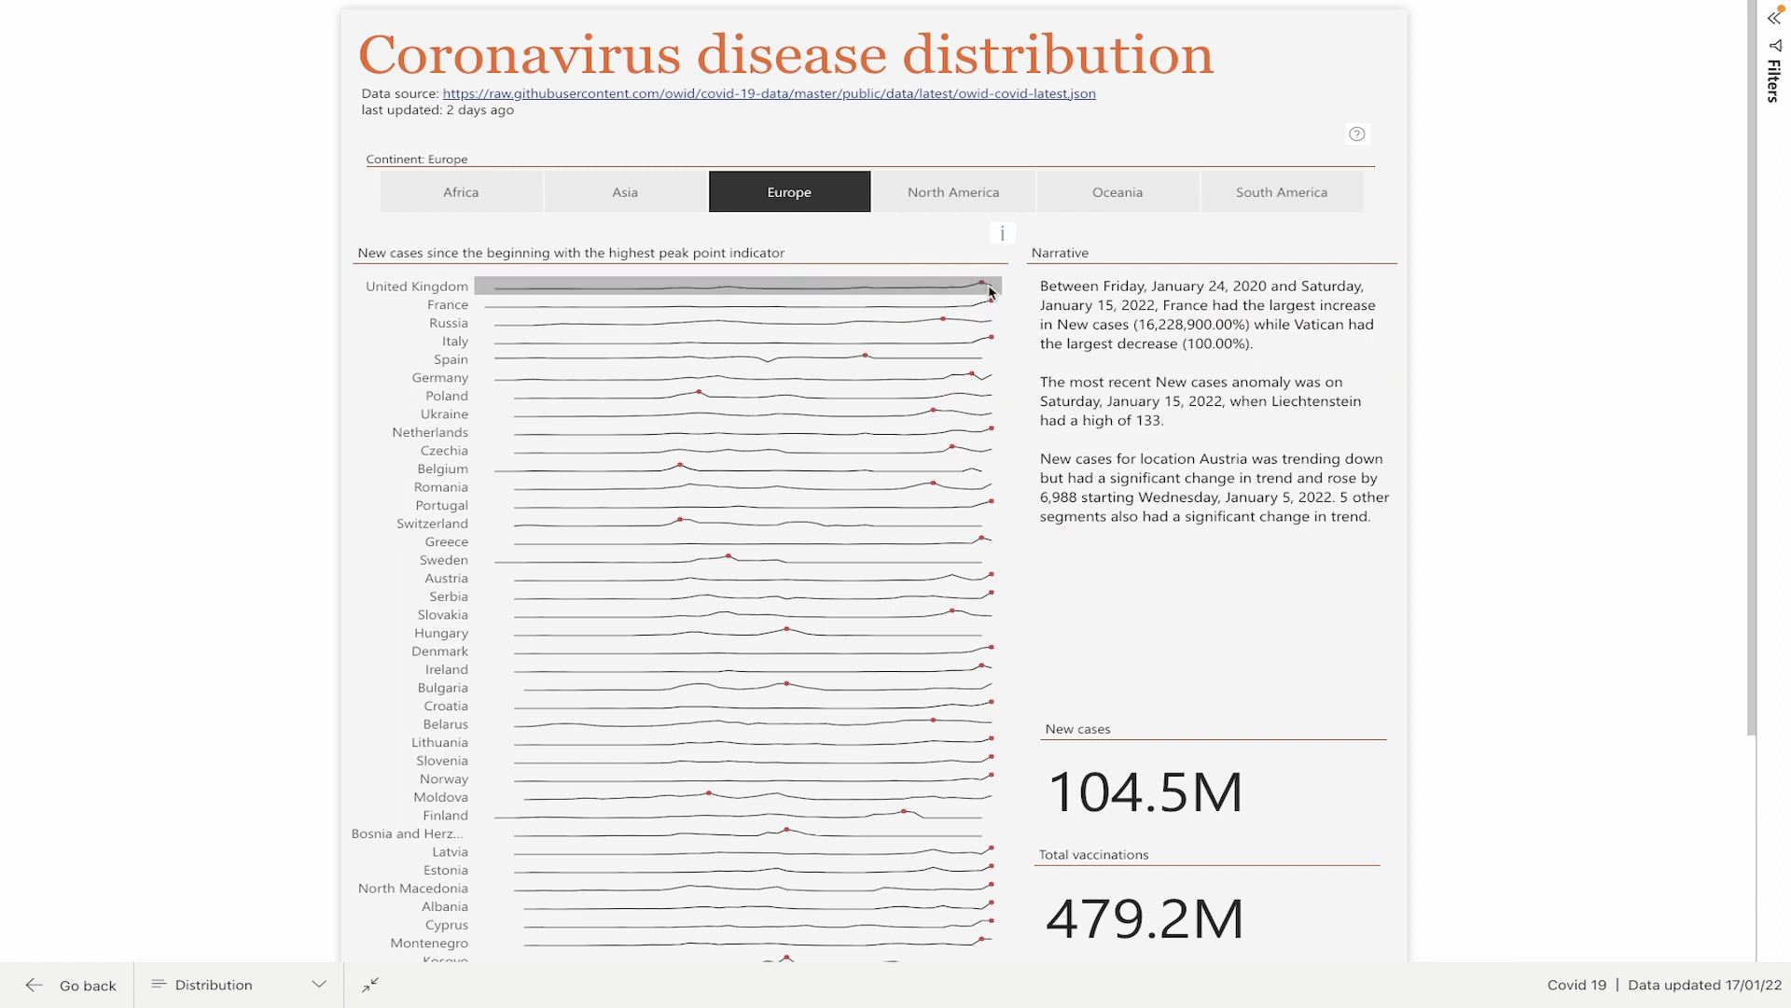
{"action": "mouse_move", "coordinate": [990, 292]}
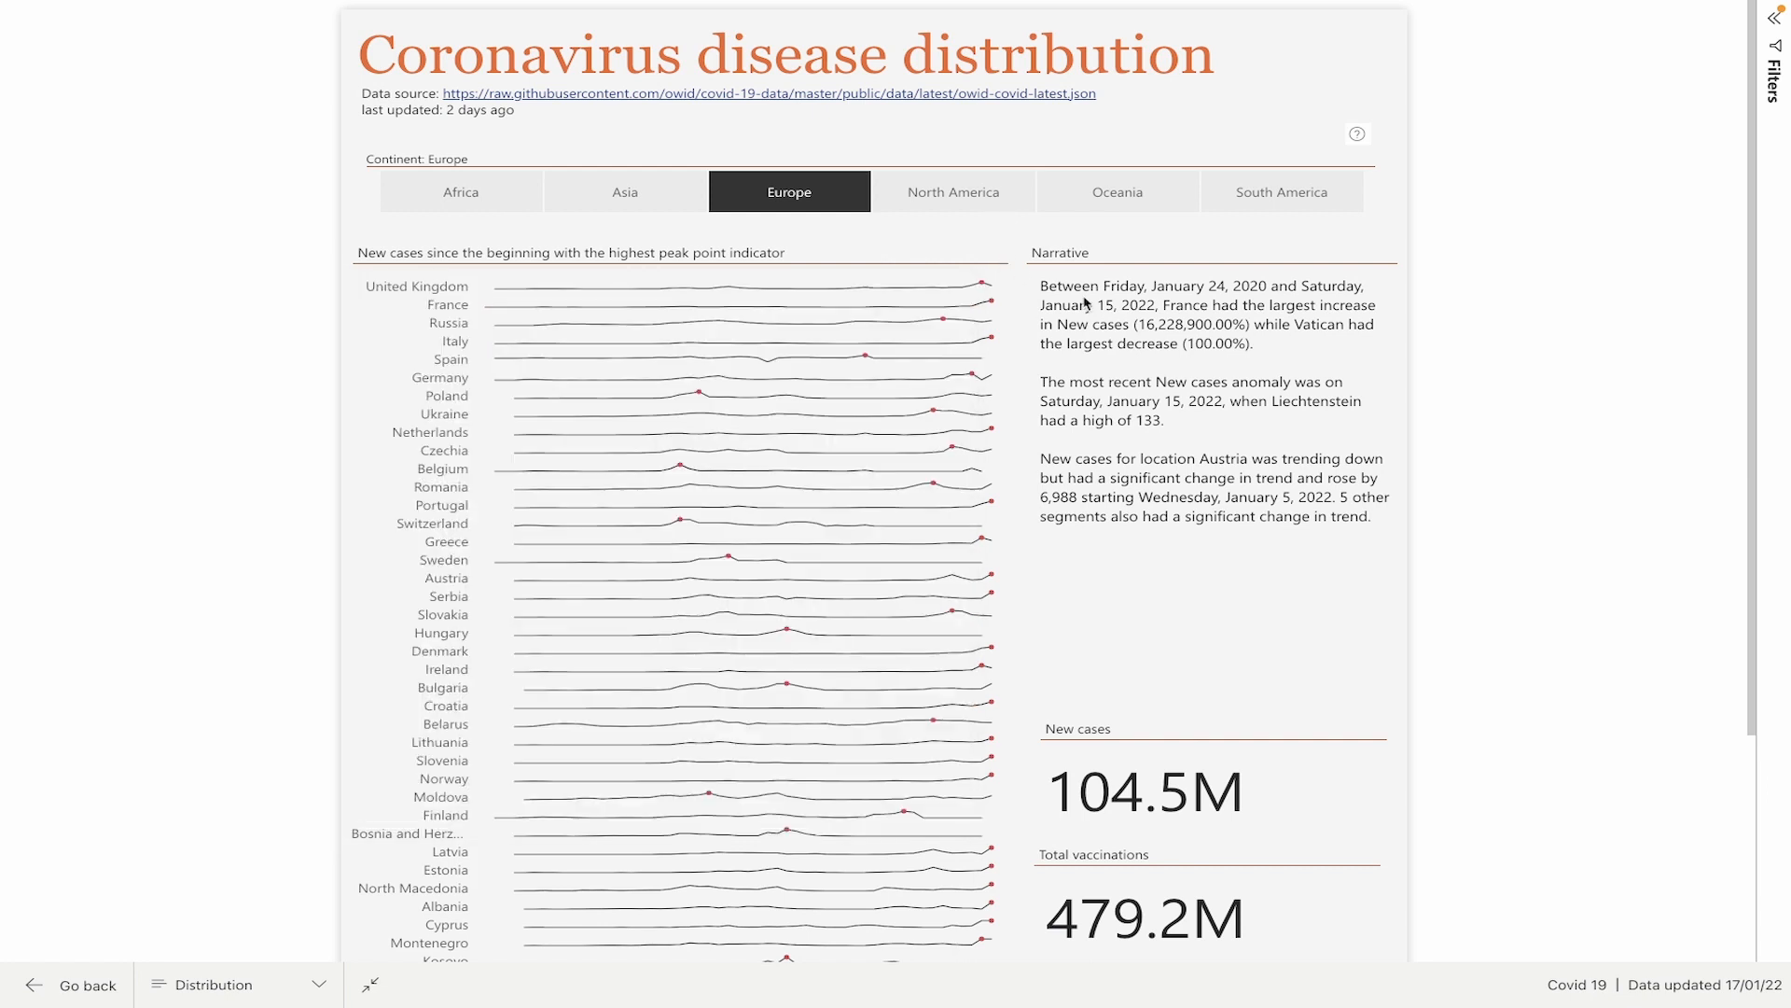
{"action": "mouse_move", "coordinate": [877, 291]}
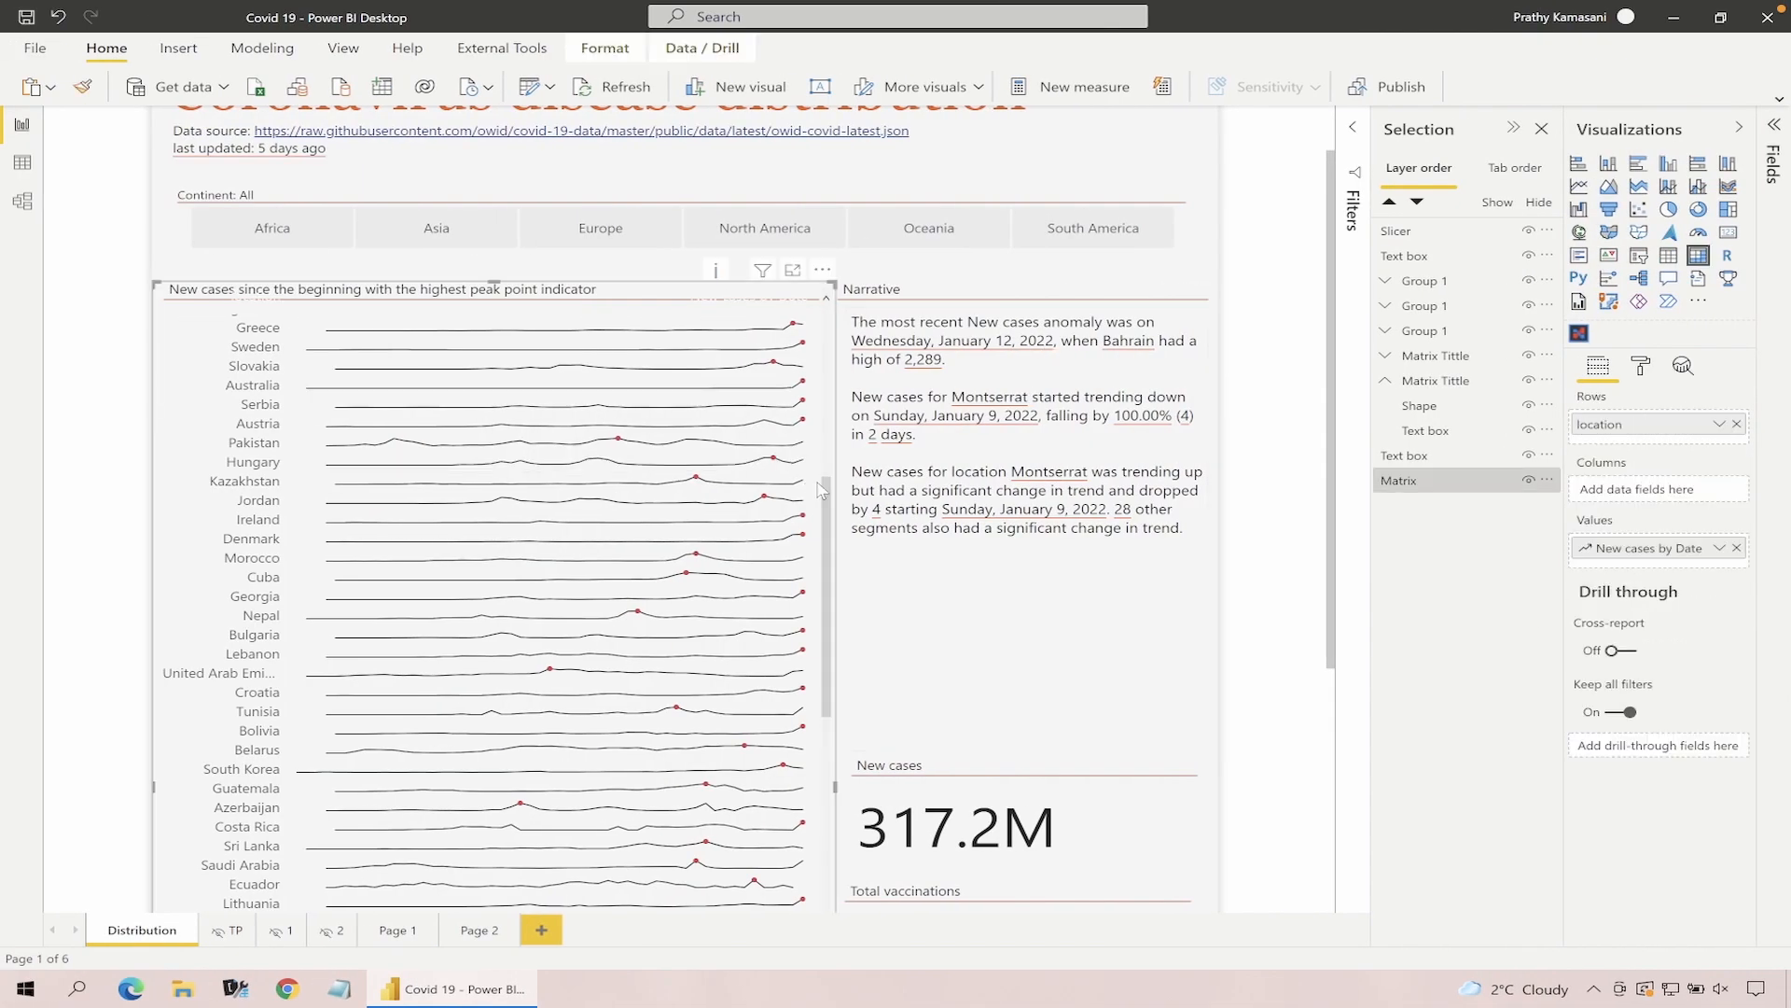
Move the Matrix up the layer order in Power BI Desktop to just below the Slicer and check its info icon
{"action": "left_click", "coordinate": [1396, 482]}
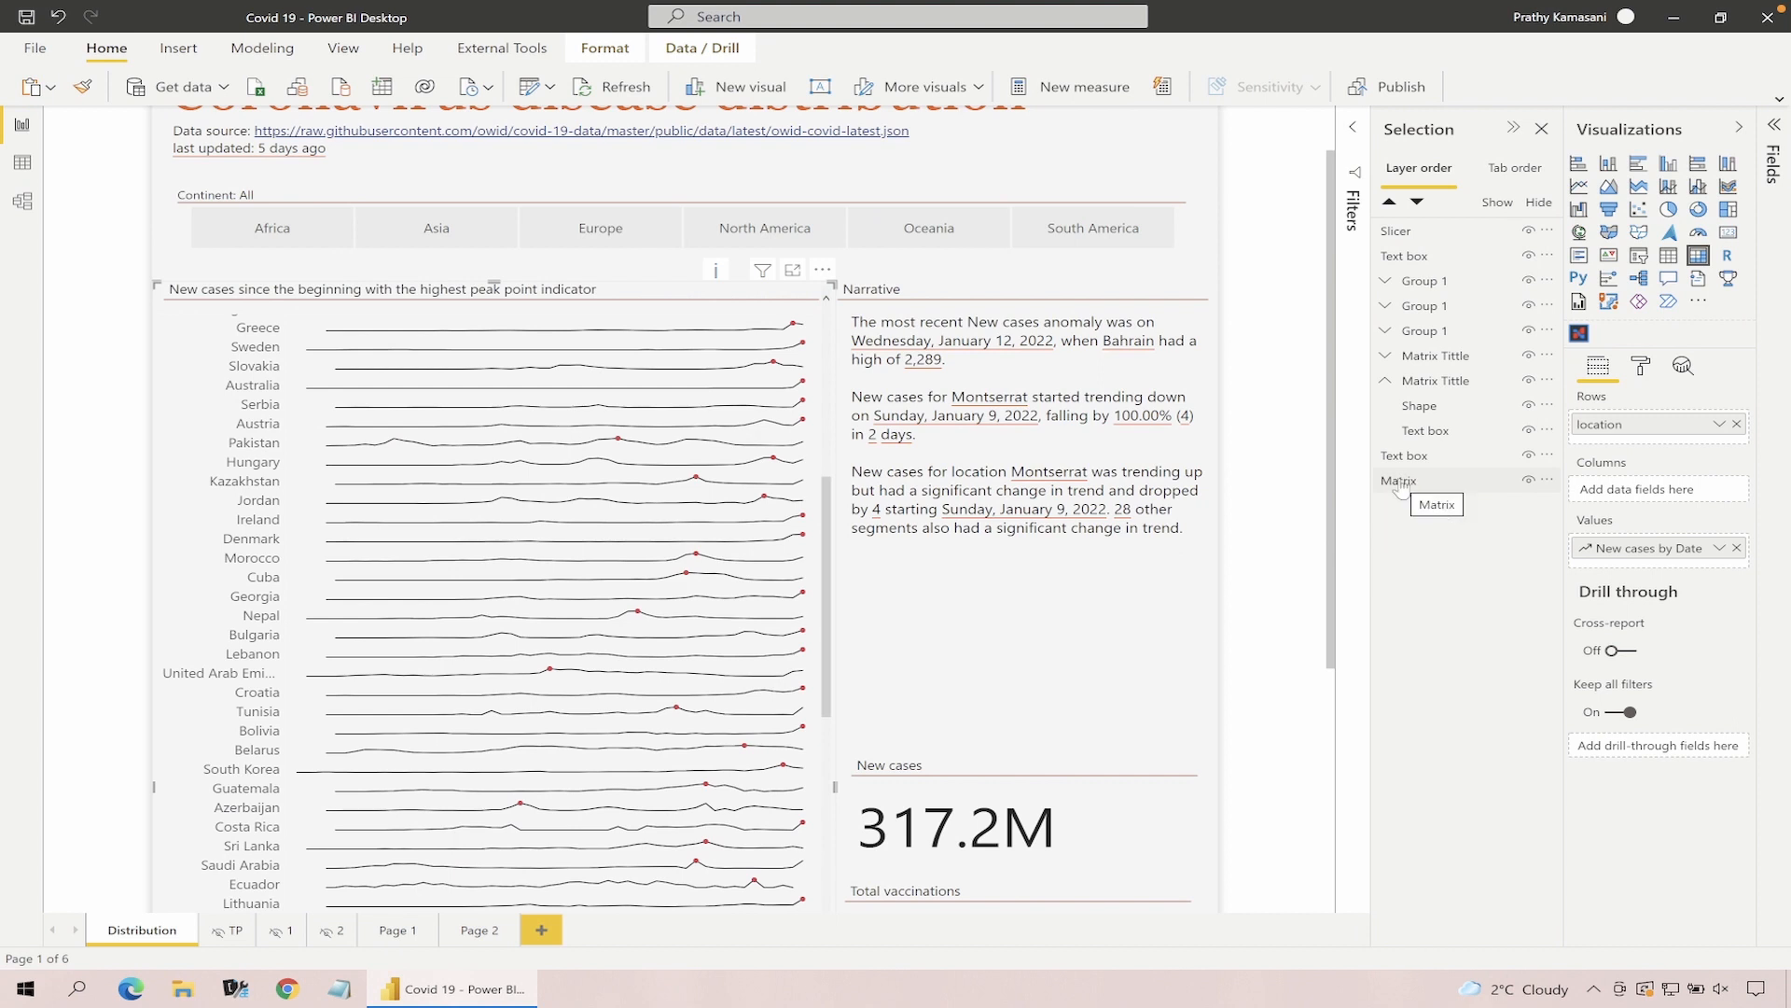
{"action": "left_click_drag", "start_coordinate": [1399, 487], "coordinate": [1420, 255]}
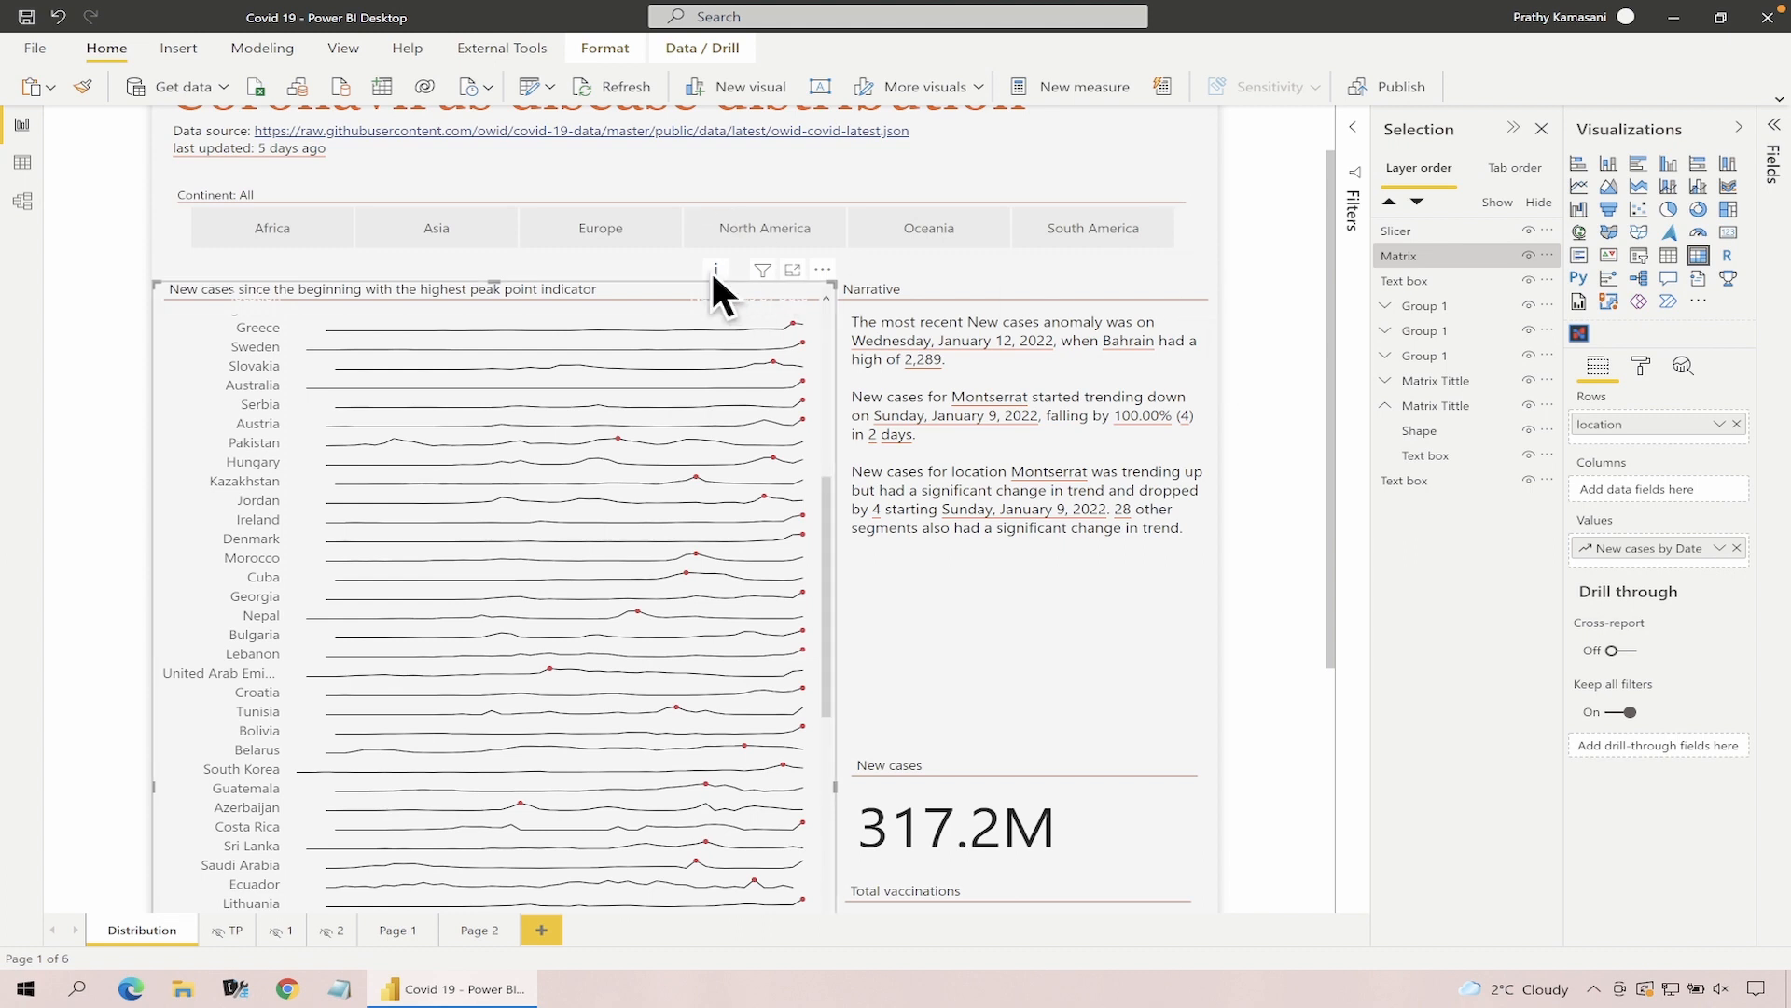
{"action": "mouse_move", "coordinate": [715, 273]}
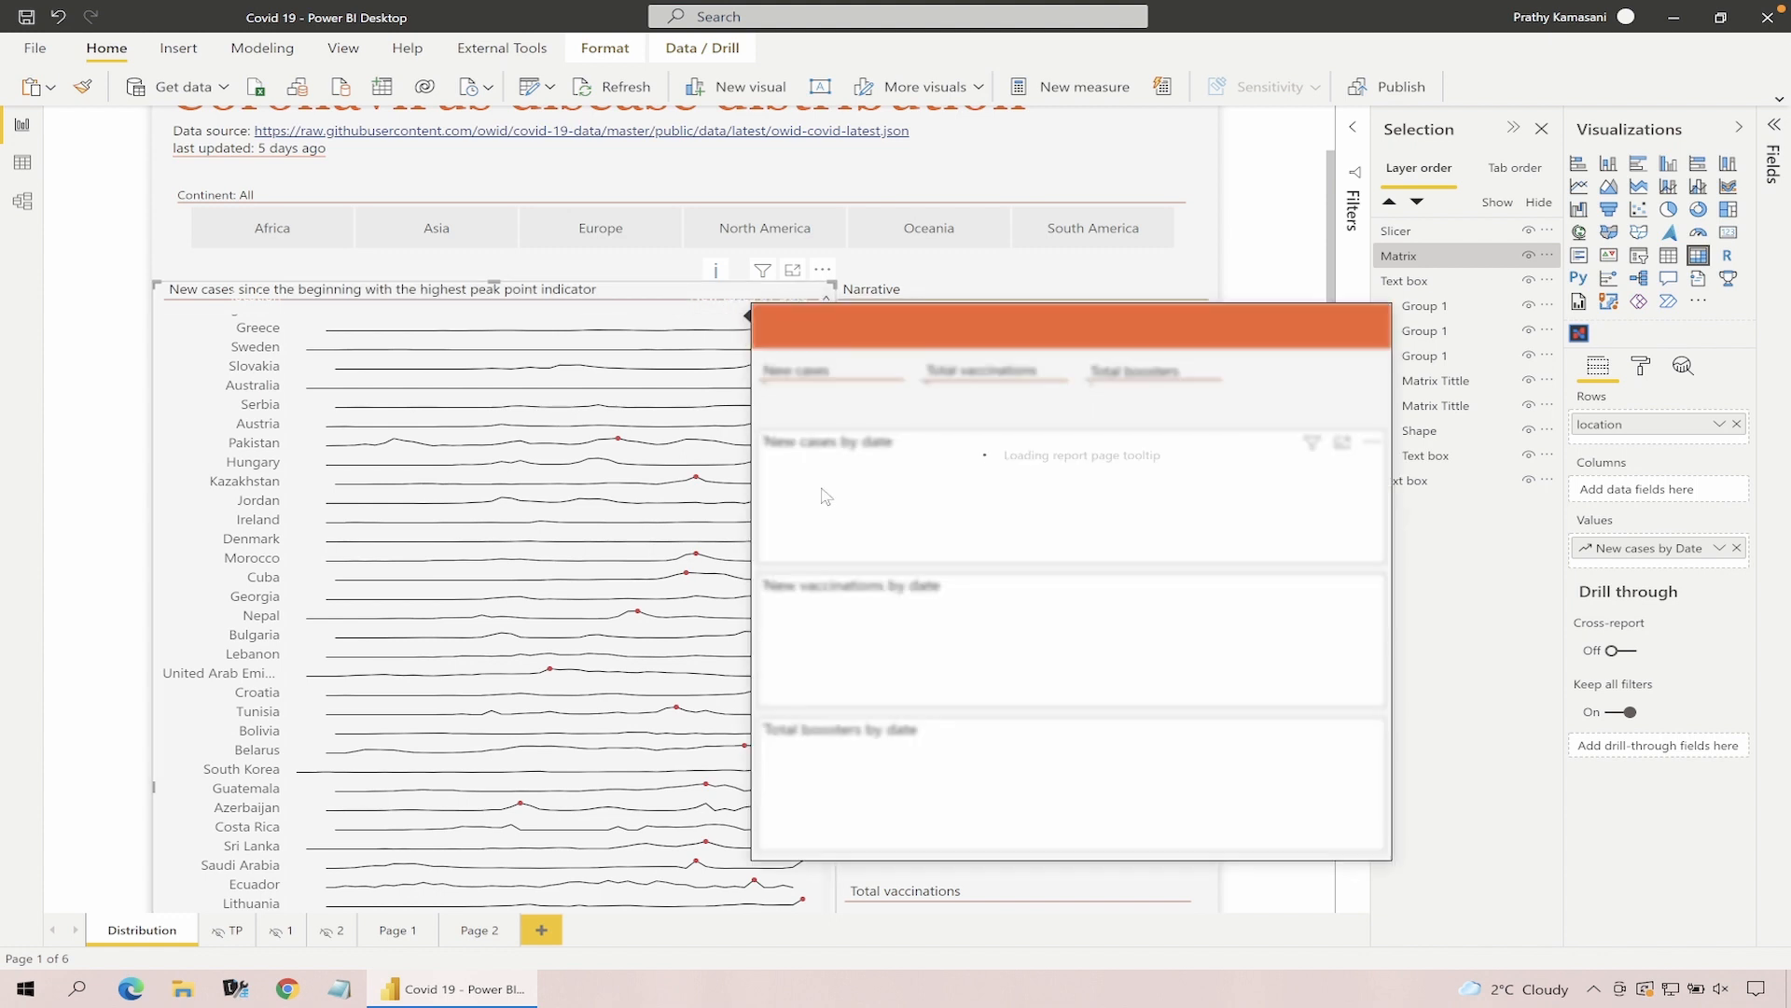
{"action": "left_click", "coordinate": [1275, 191]}
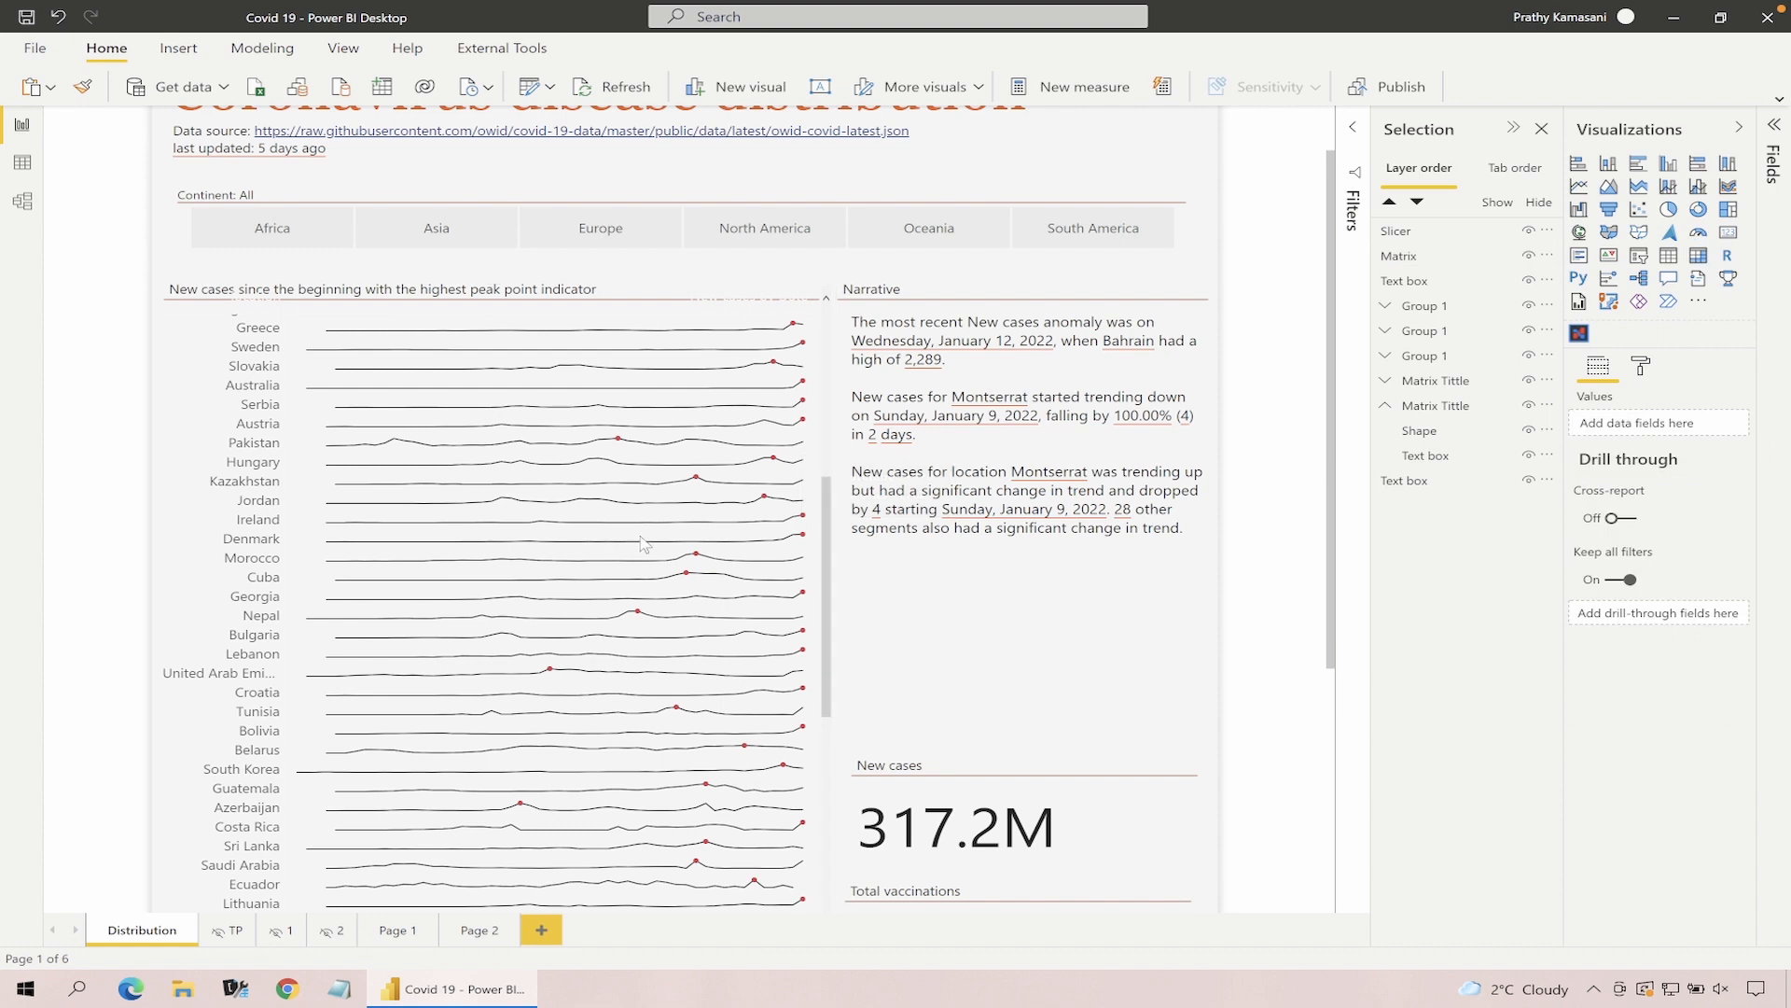
Examine the matrix's column header formatting, including font colour, background colour and outline
{"action": "left_click", "coordinate": [829, 527]}
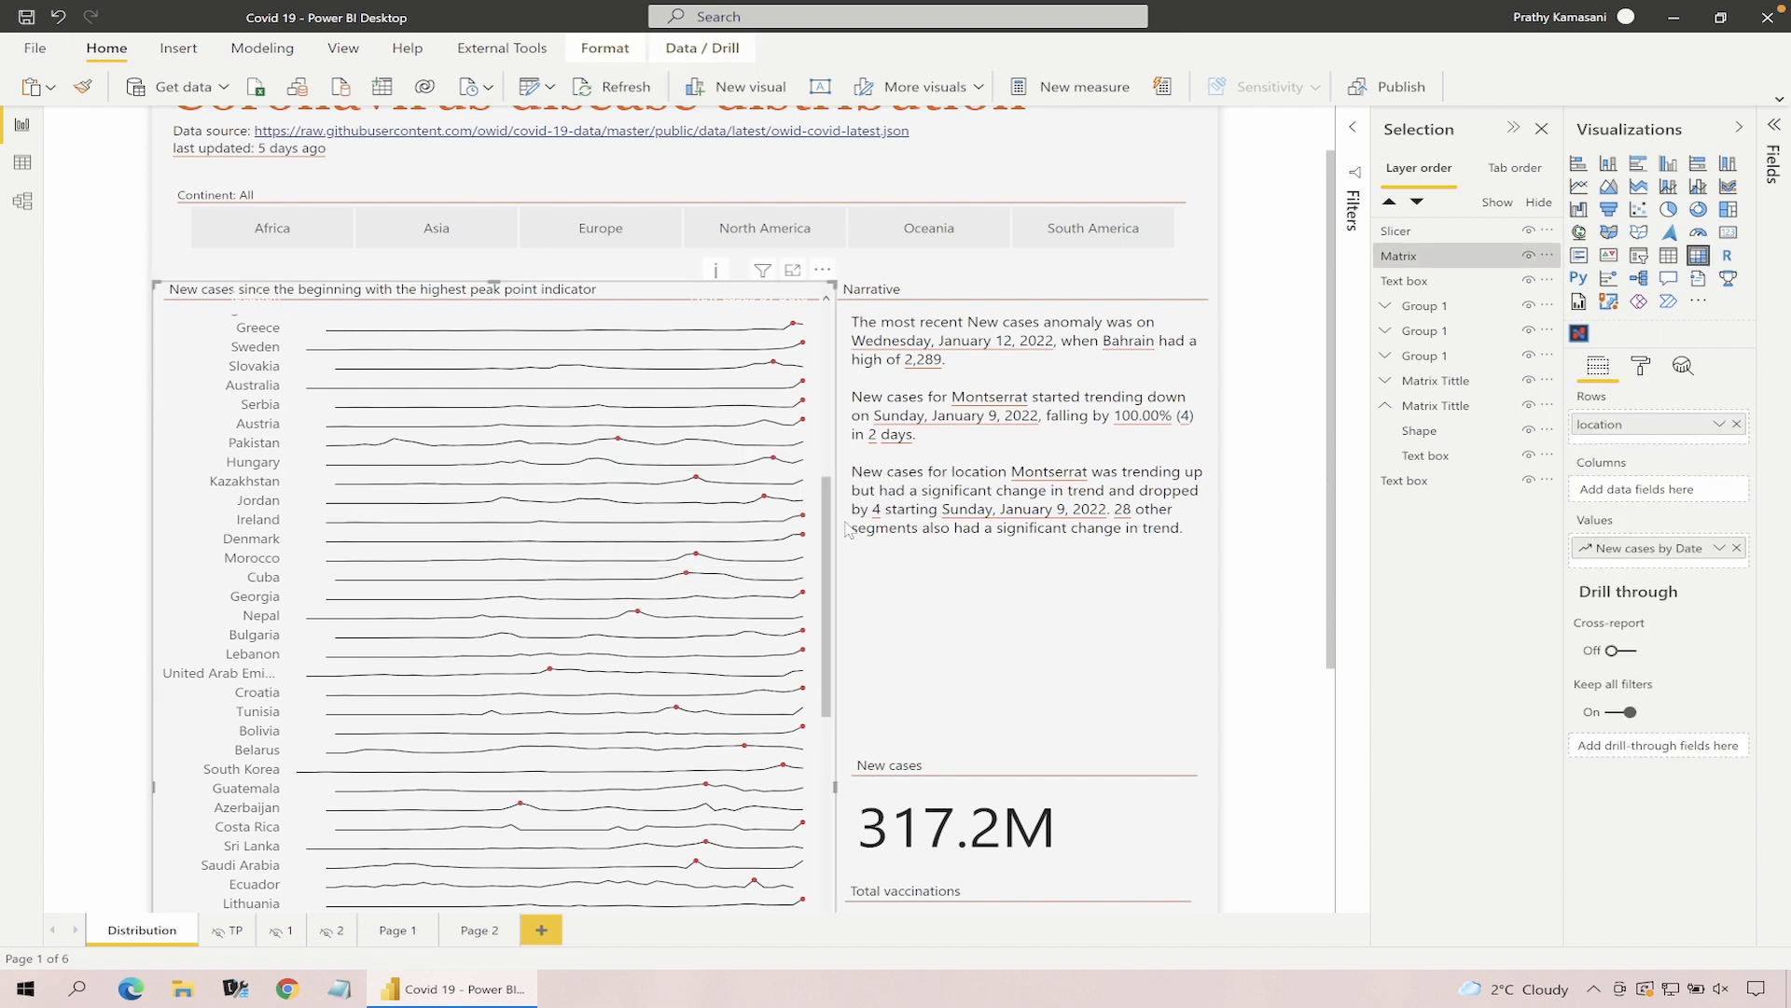
{"action": "left_click", "coordinate": [1644, 369]}
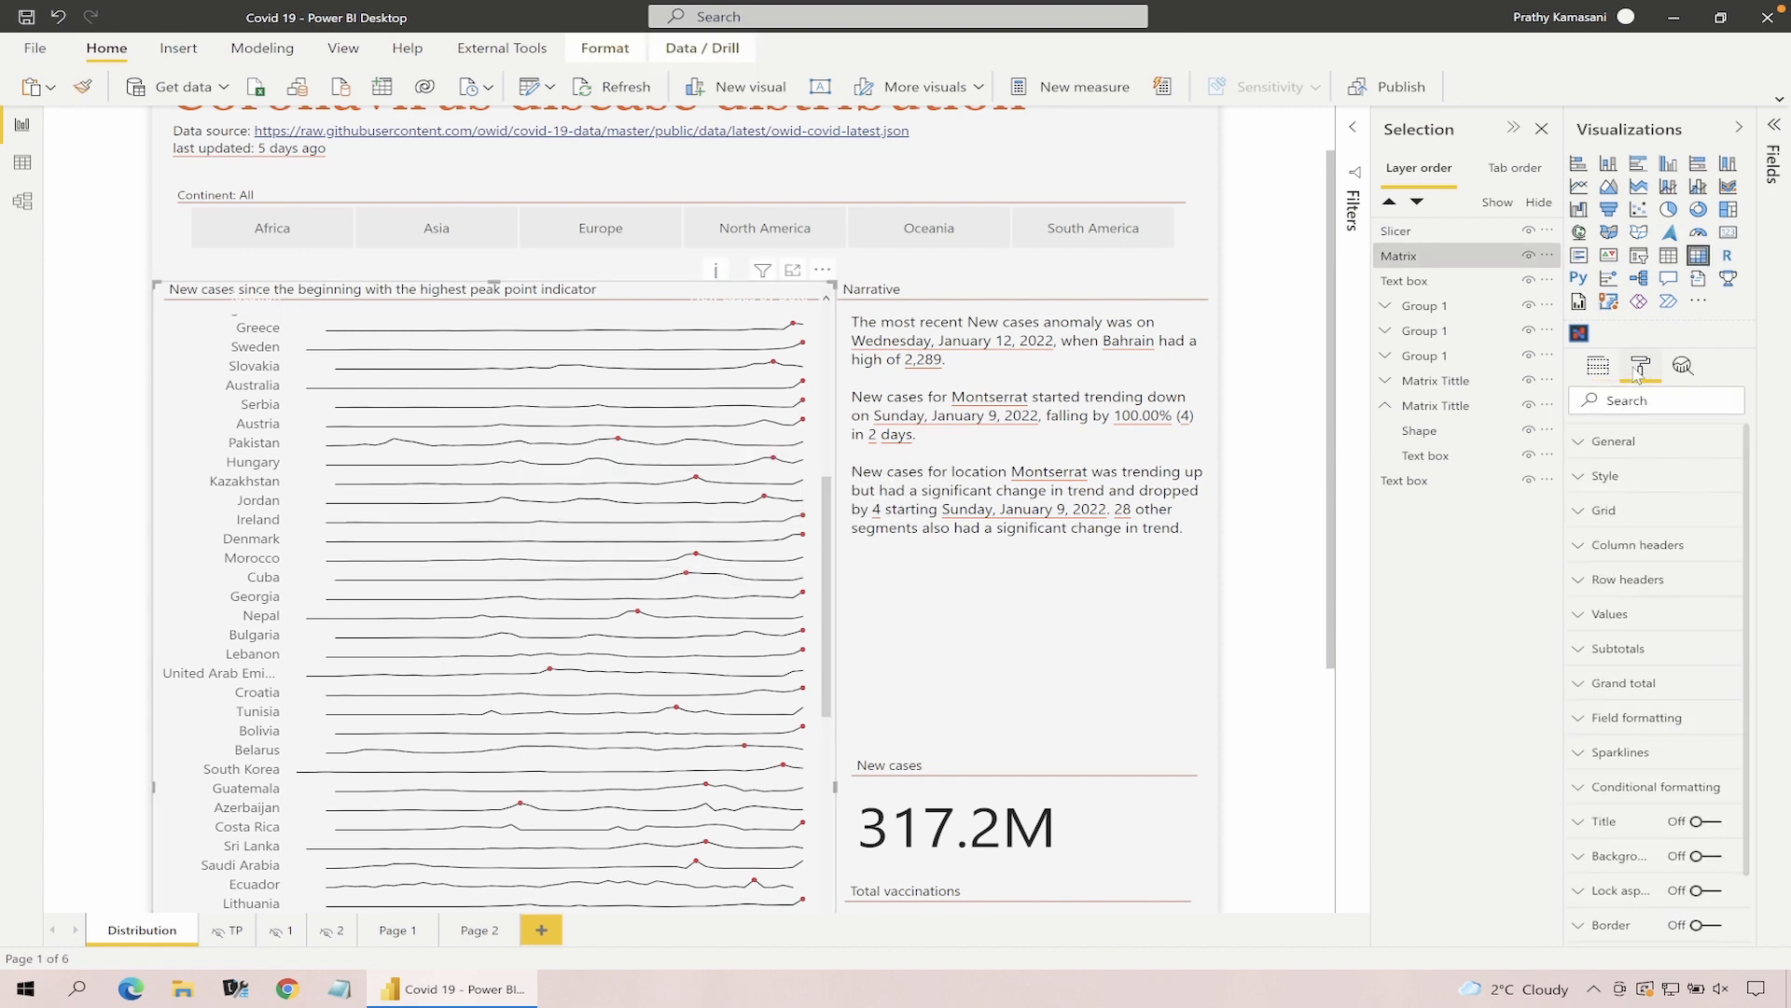
{"action": "left_click", "coordinate": [1584, 549]}
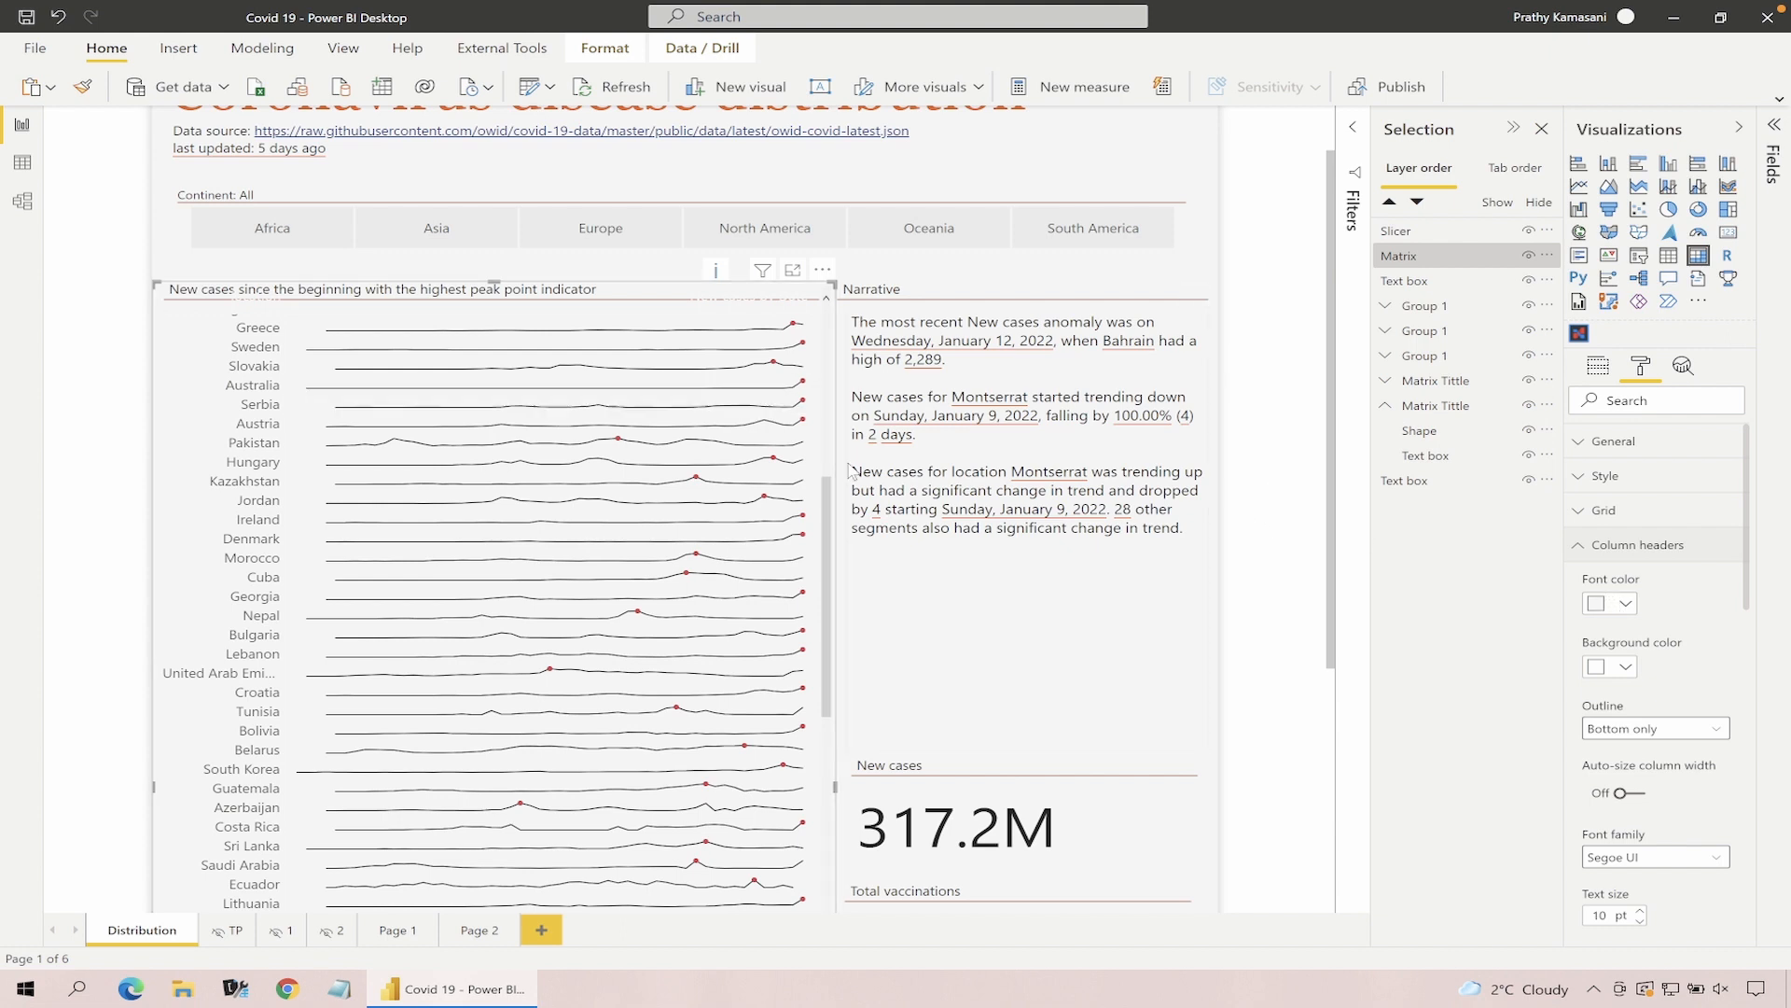
{"action": "left_click", "coordinate": [1252, 488]}
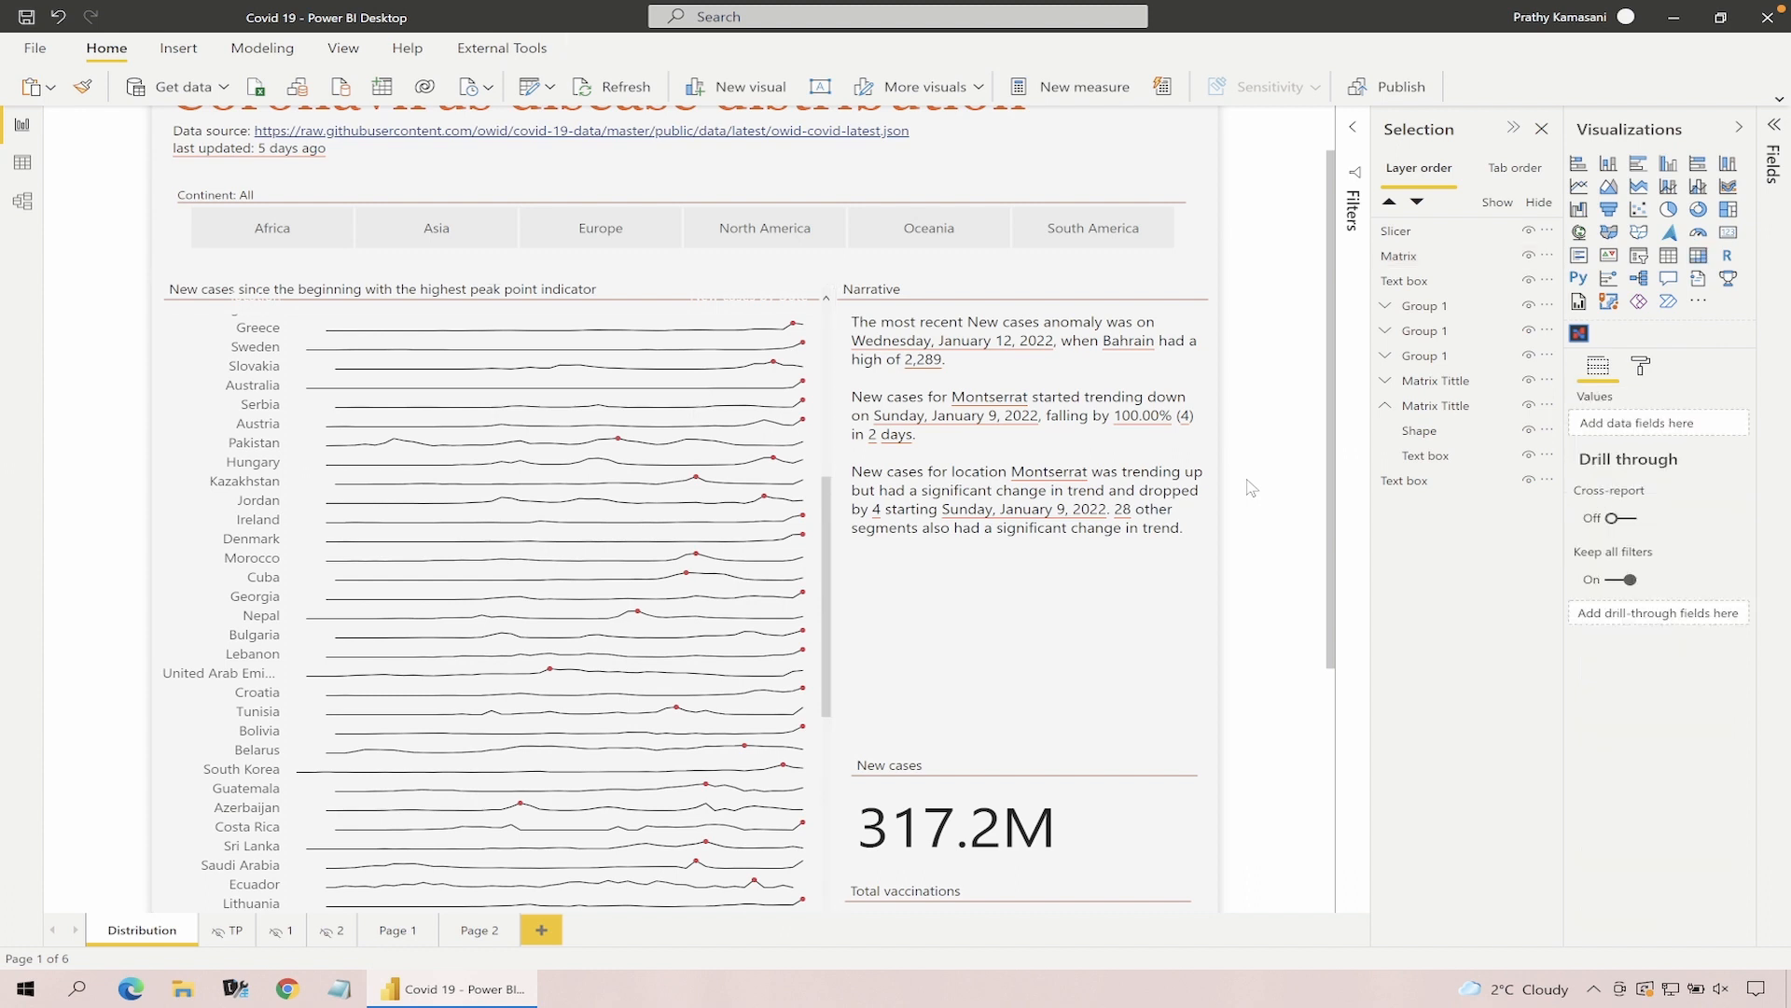
Move the Matrix back to the end of the layer order, beneath the last text box
{"action": "left_click", "coordinate": [833, 532]}
{"action": "left_click_drag", "start_coordinate": [1420, 266], "coordinate": [1408, 491]}
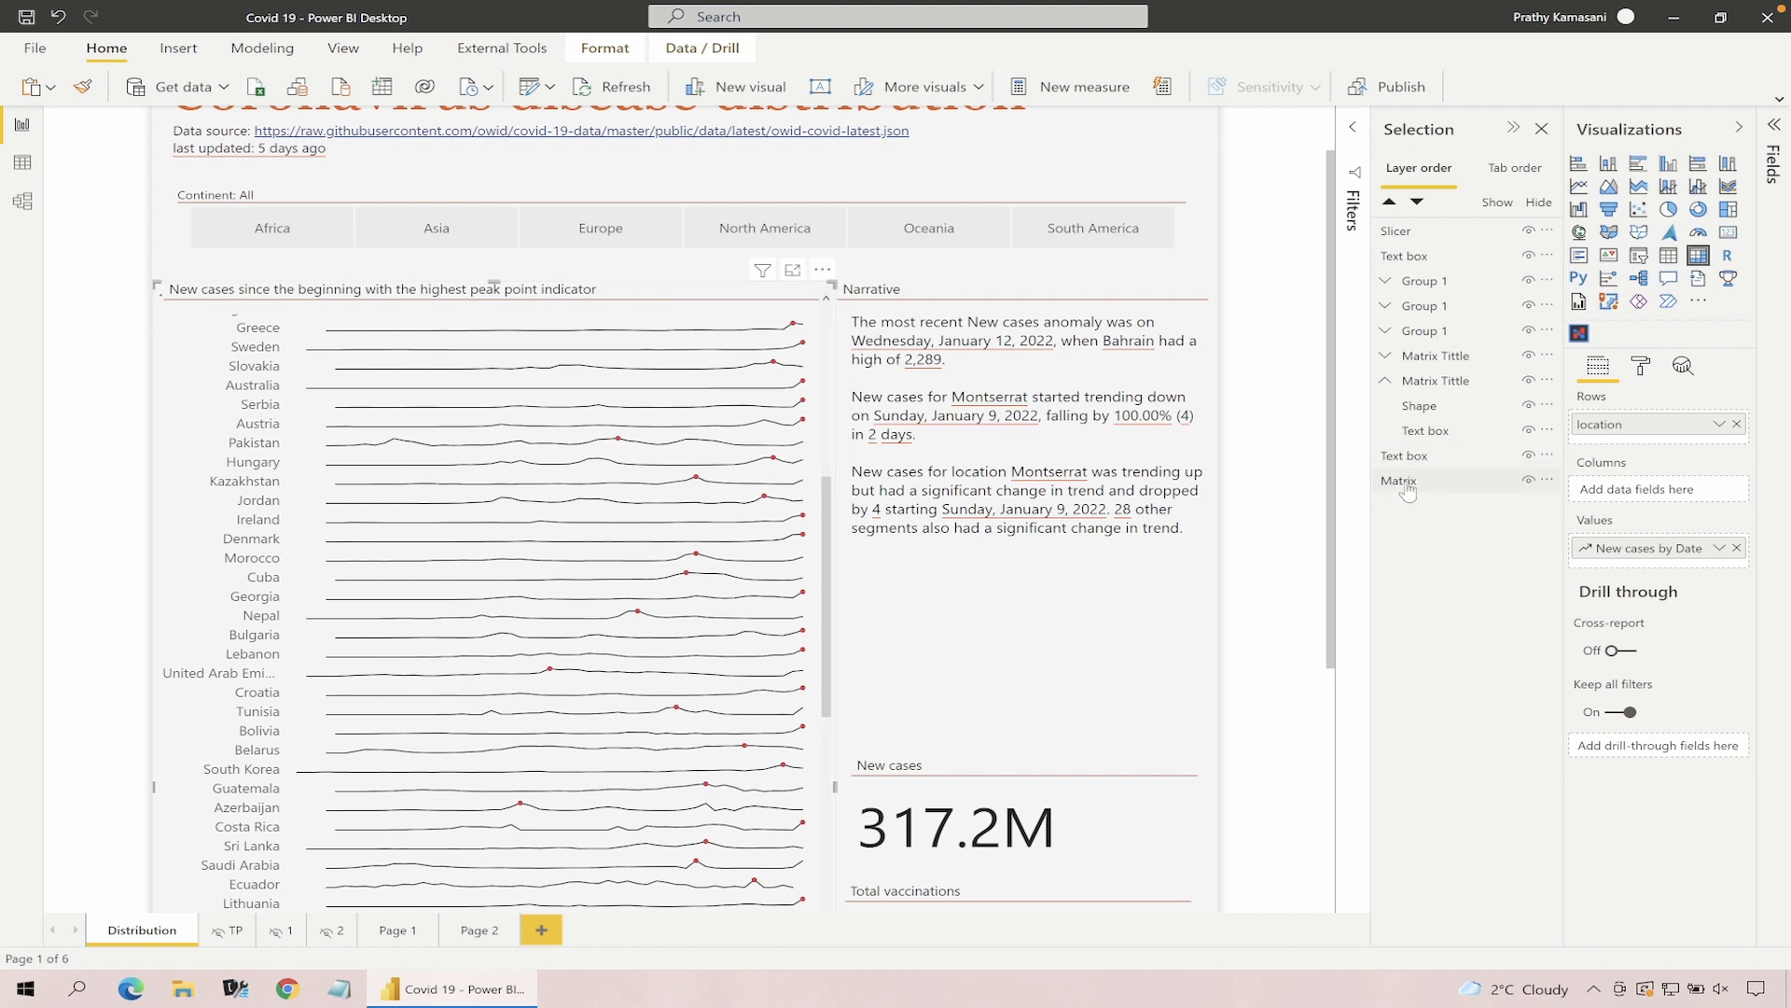
{"action": "left_click", "coordinate": [1255, 368]}
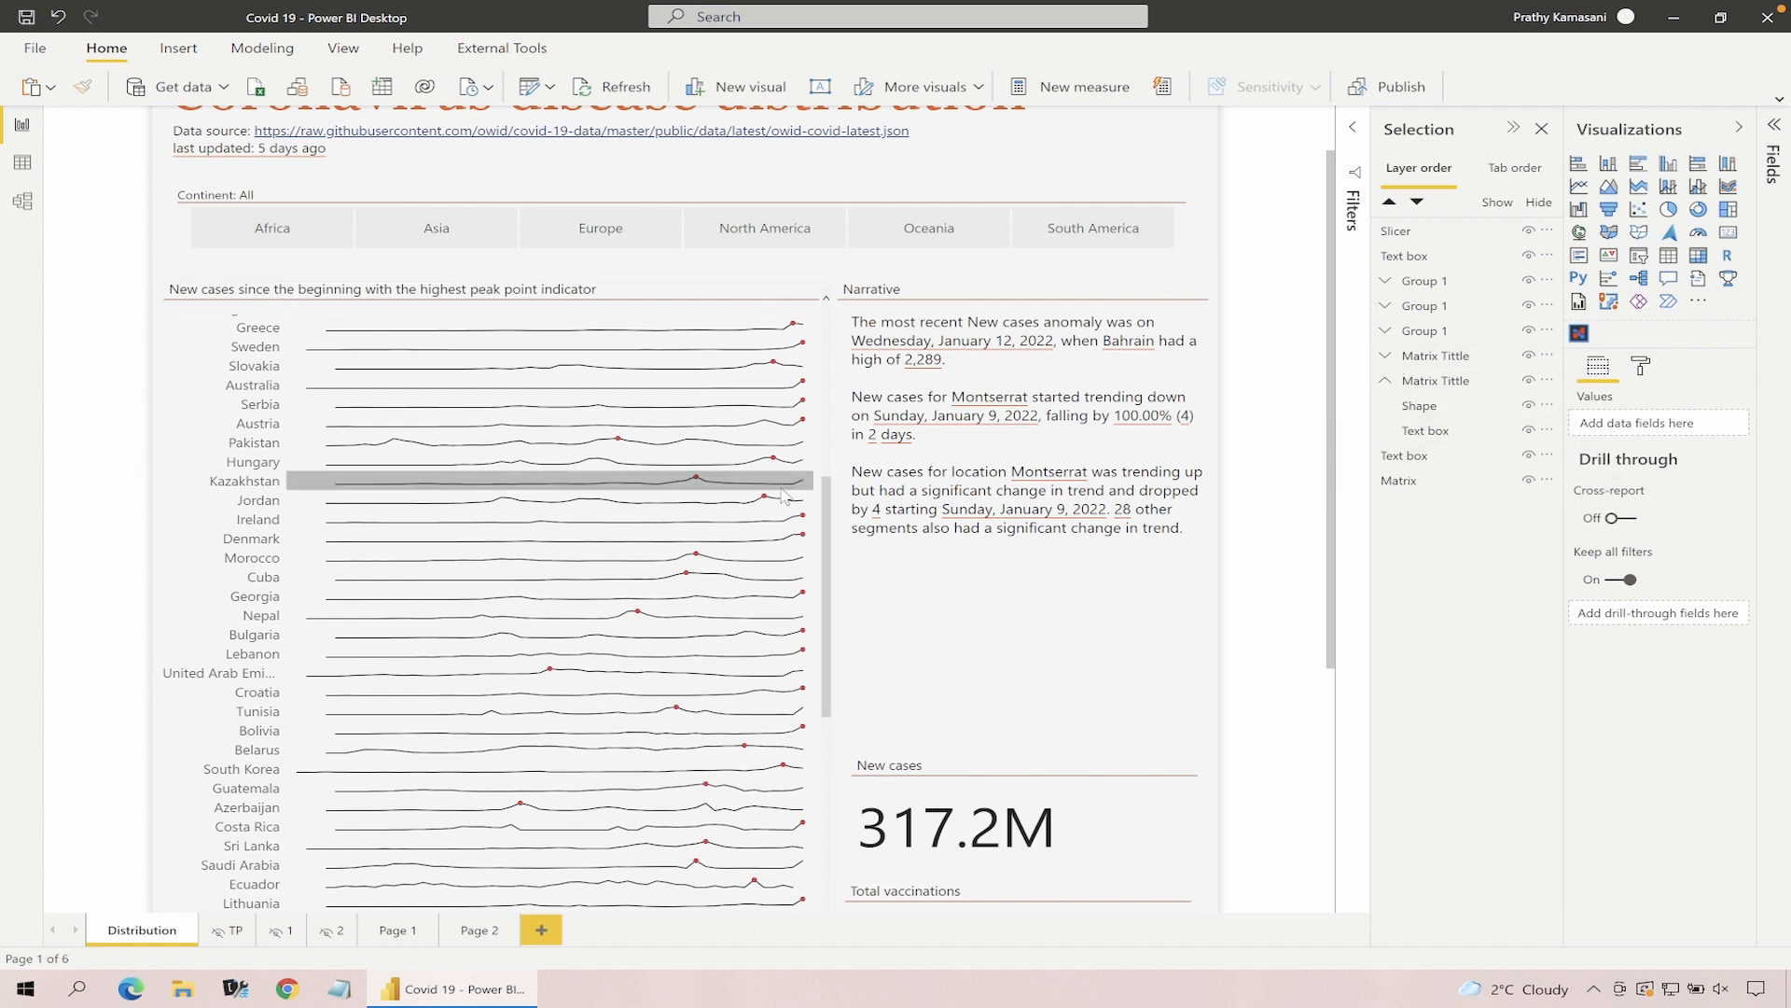
Move the Matrix into the expanded Matrix Tittle group, between its shape and its text box
{"action": "left_click", "coordinate": [774, 307]}
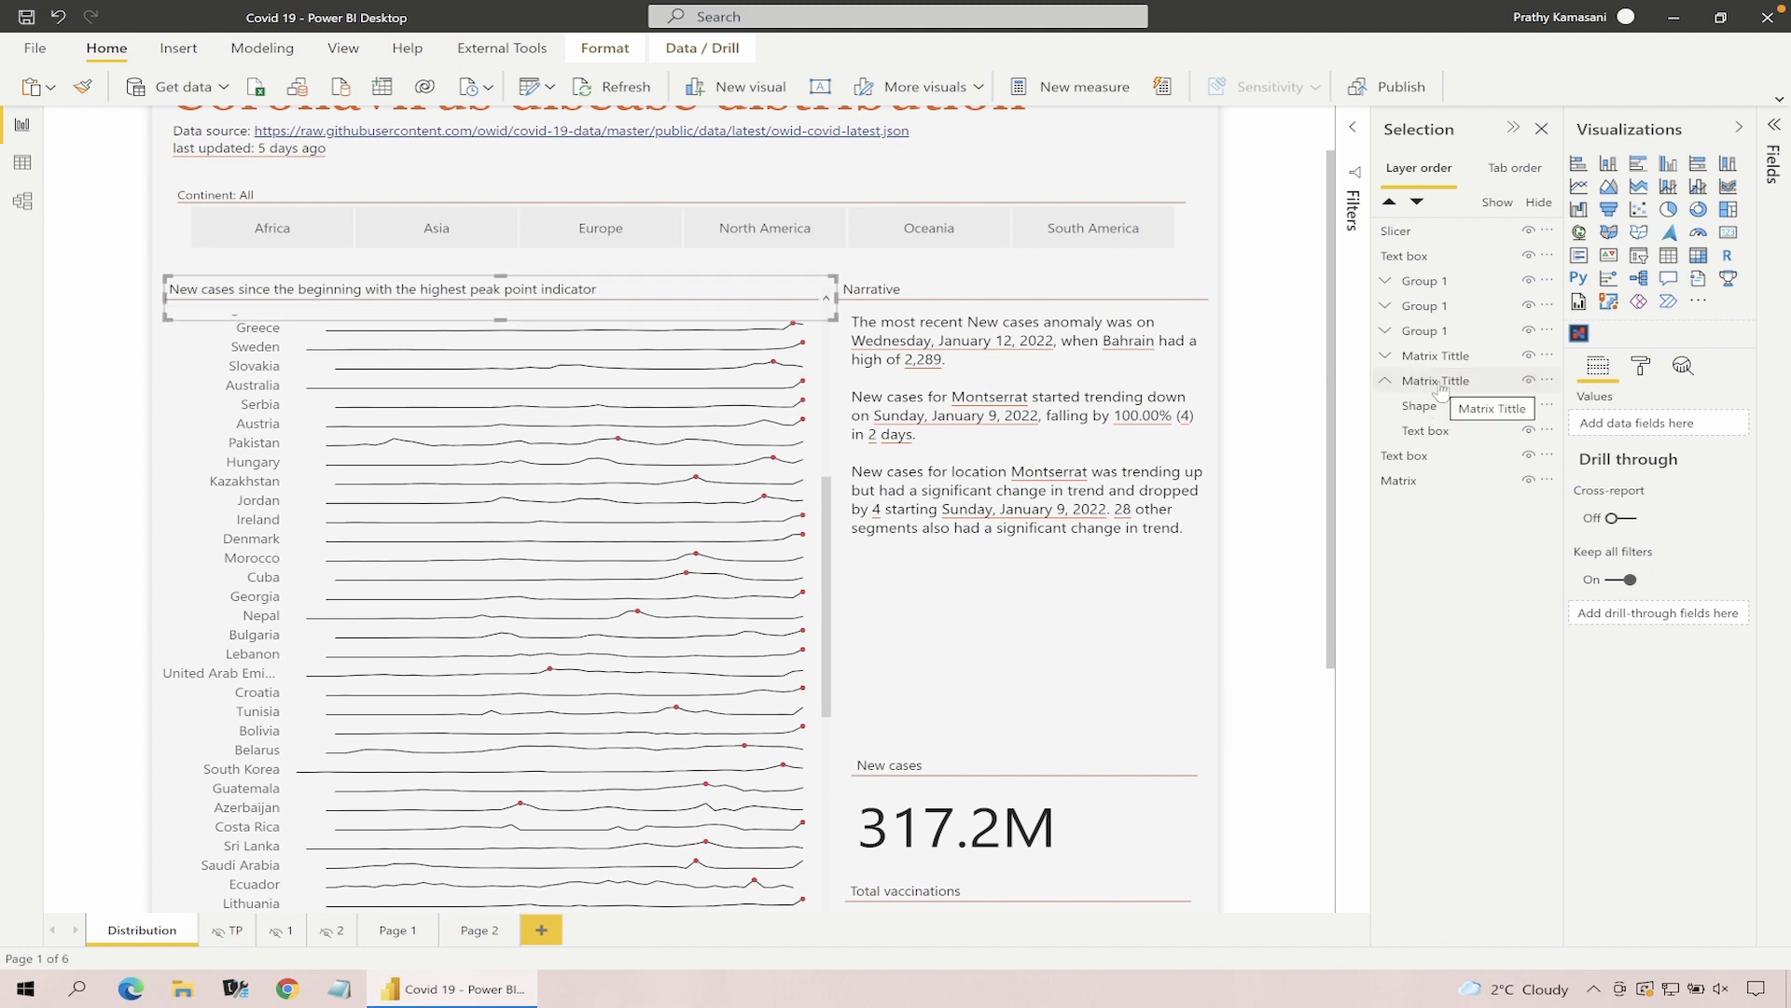
{"action": "left_click_drag", "start_coordinate": [1449, 480], "coordinate": [1440, 426]}
{"action": "left_click", "coordinate": [1423, 406]}
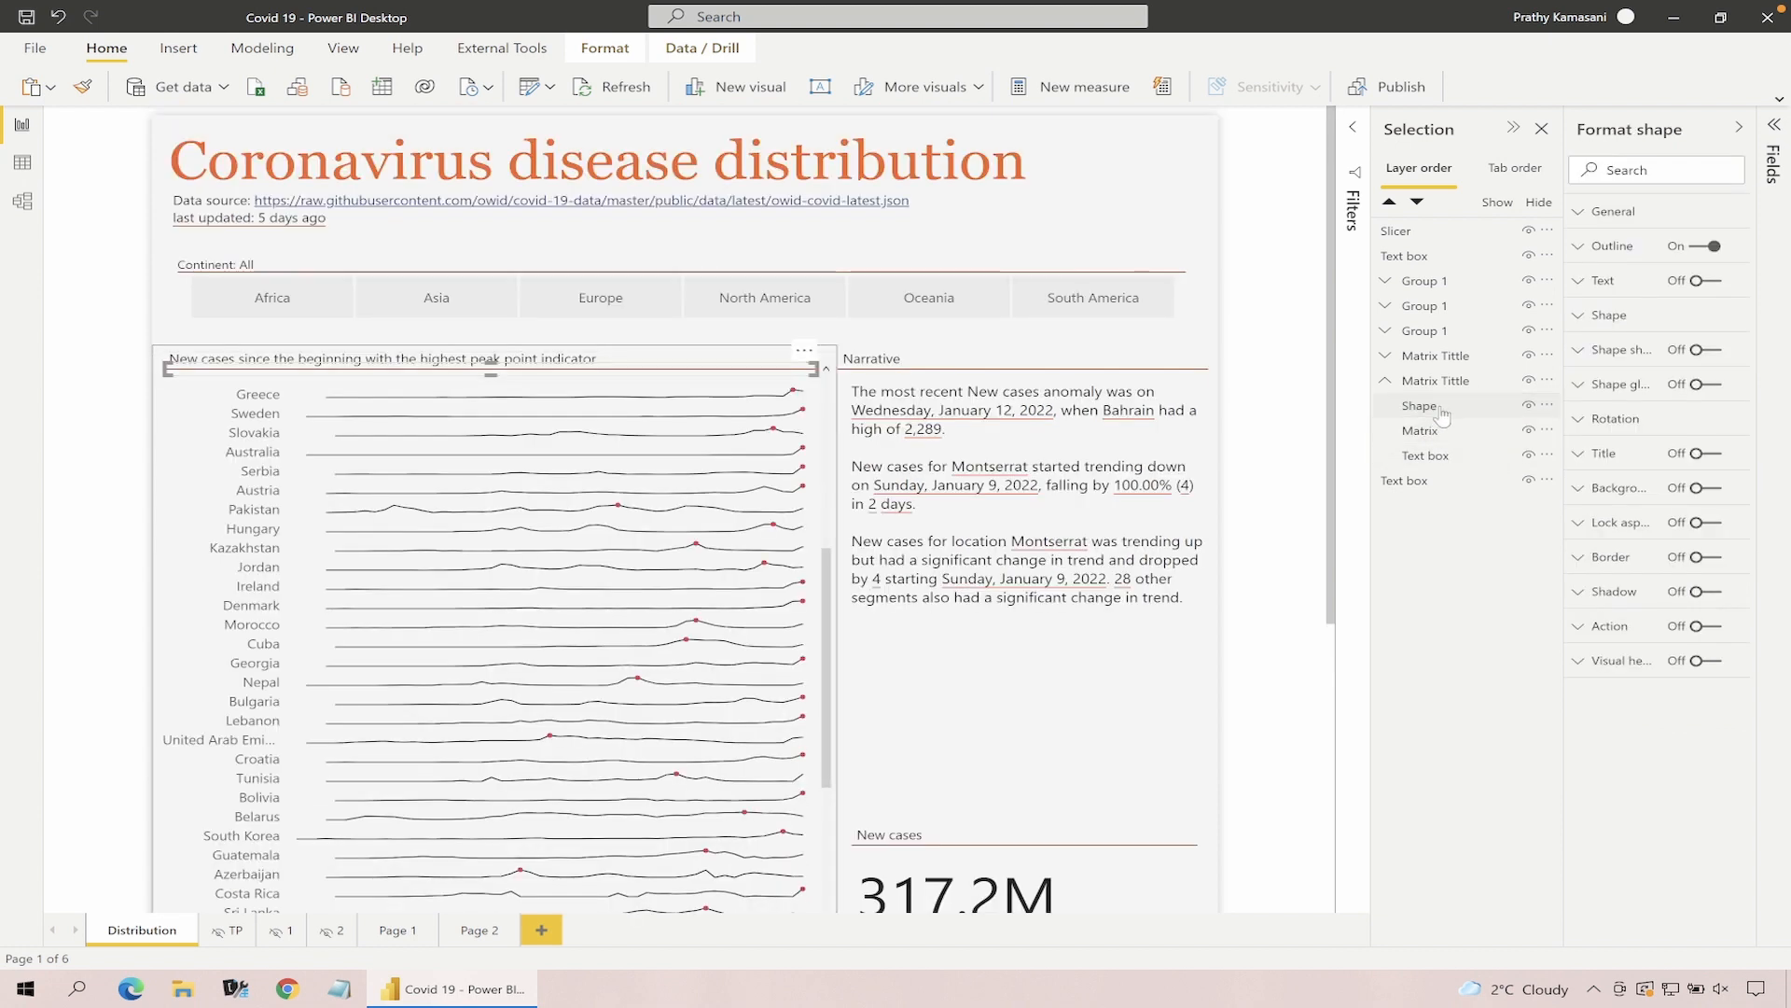
{"action": "left_click", "coordinate": [1285, 429]}
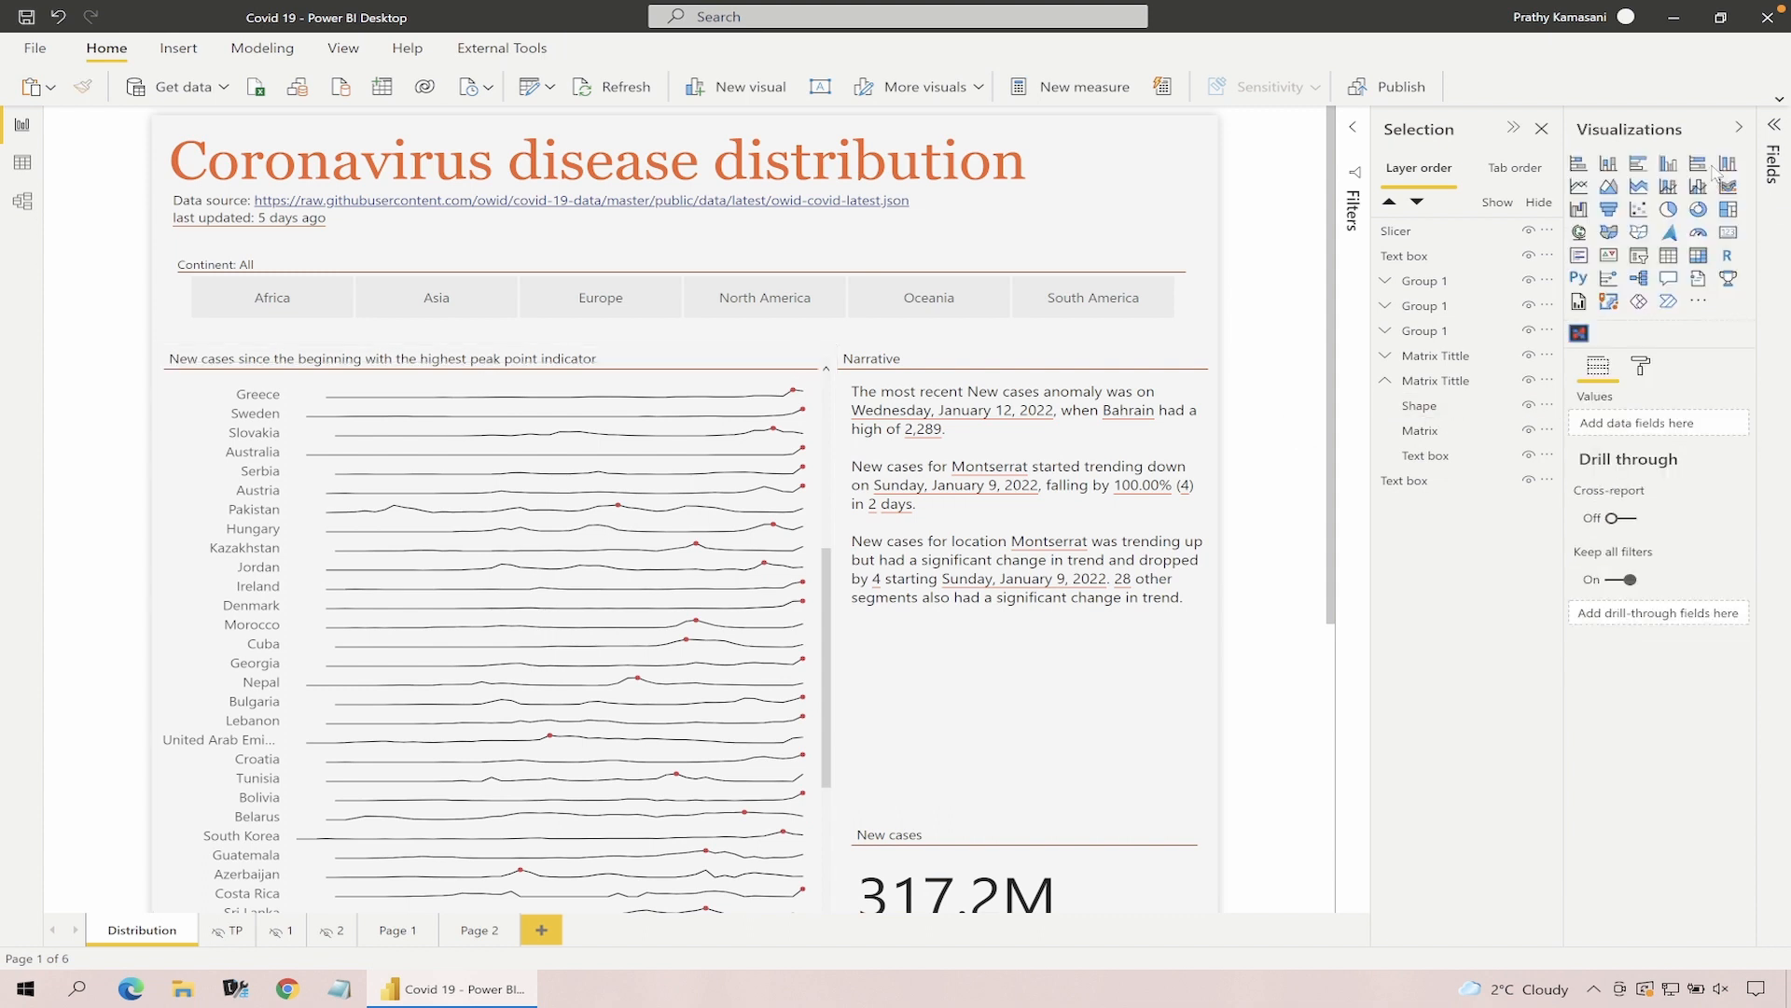
Publish the report from Power BI Desktop, saving the changes
{"action": "left_click", "coordinate": [1735, 140]}
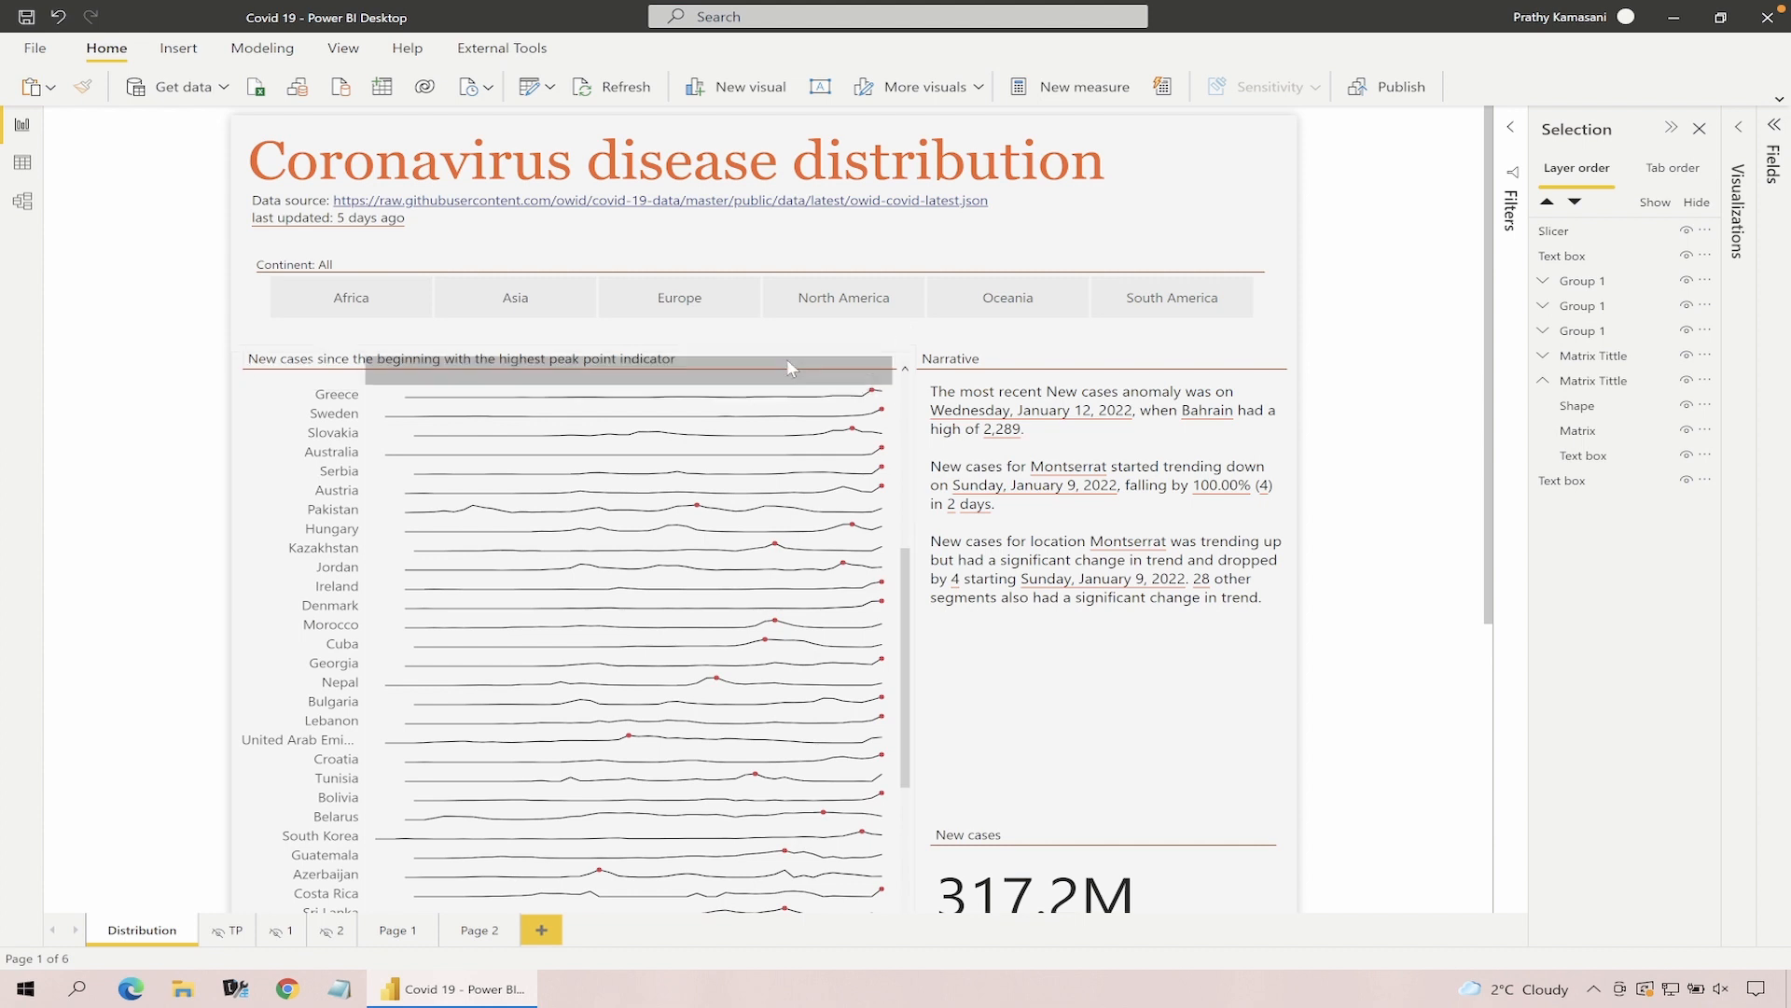
{"action": "left_click", "coordinate": [1388, 91]}
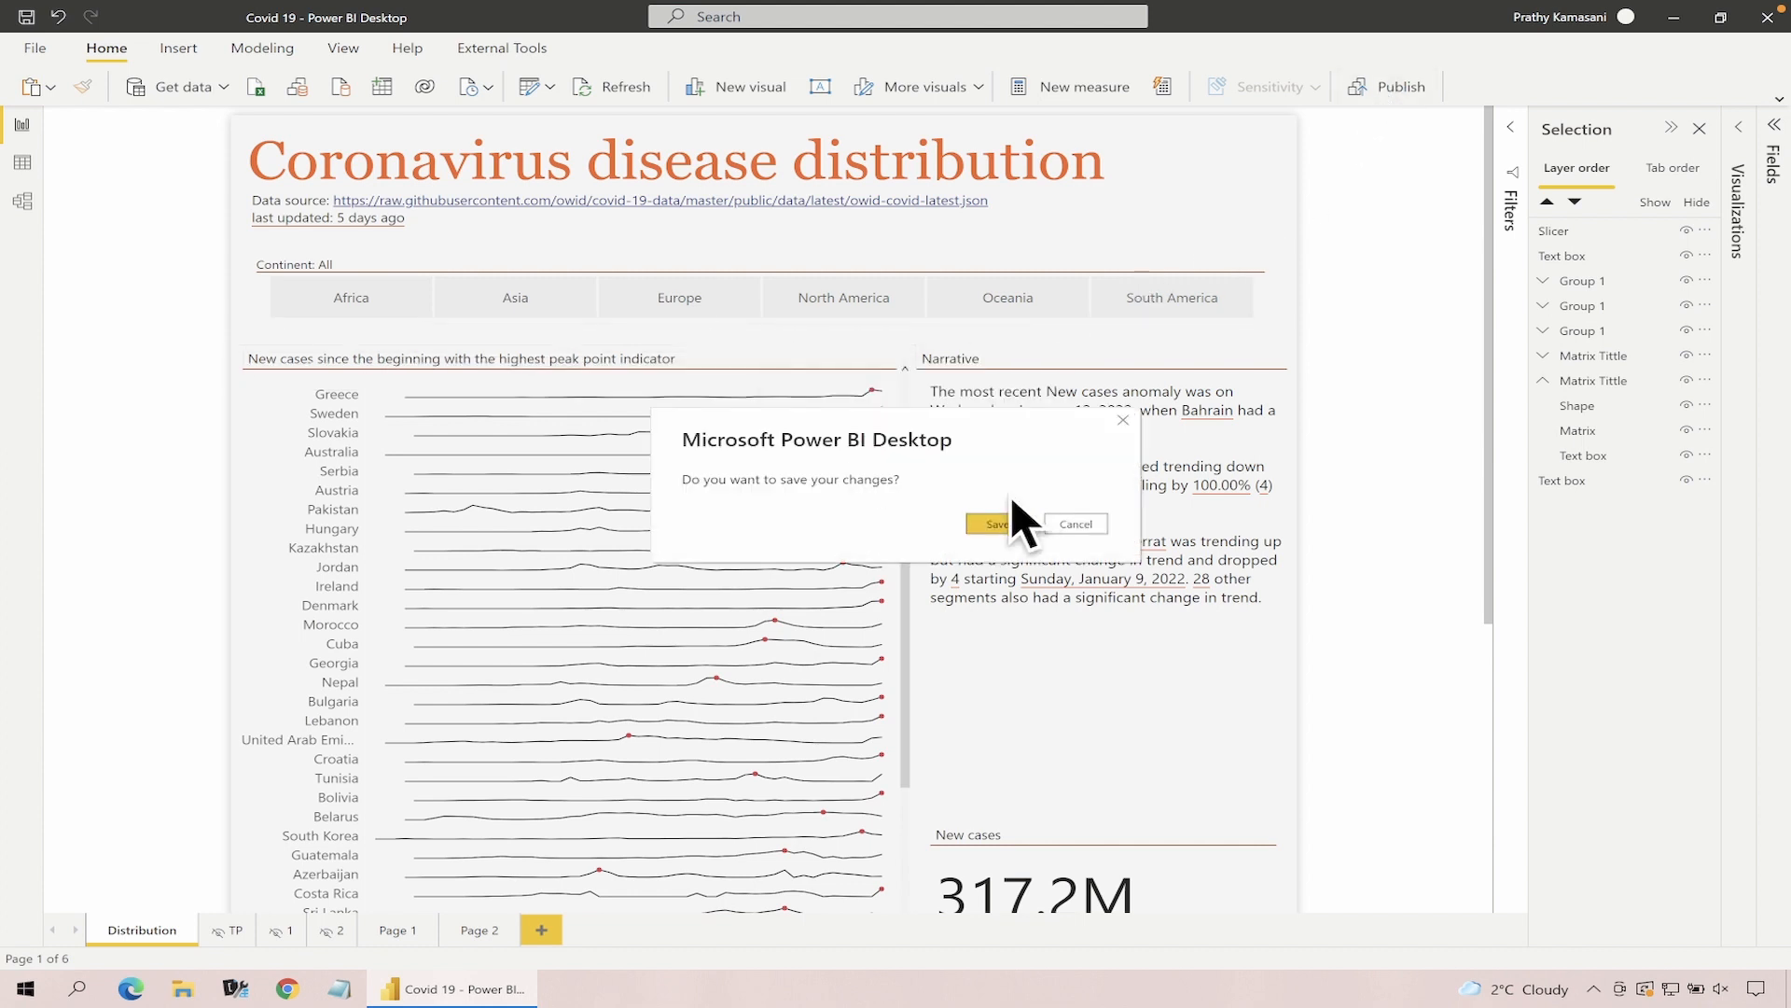
{"action": "left_click", "coordinate": [1006, 522]}
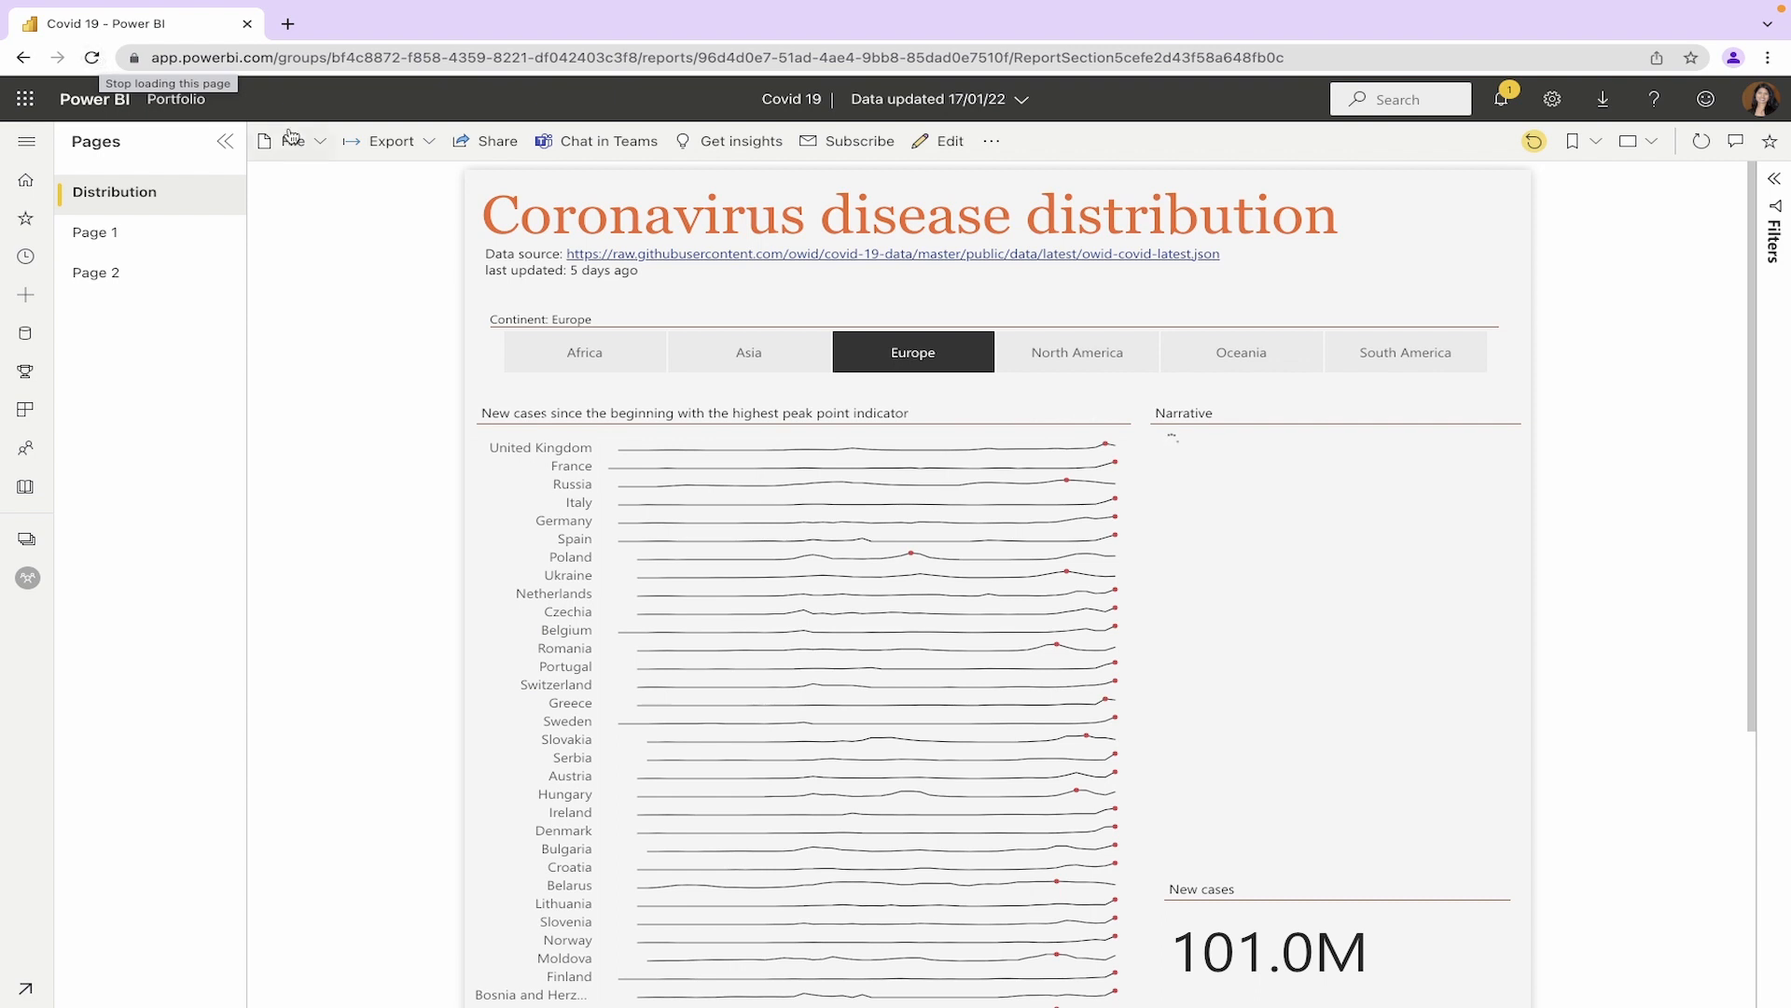
Check the matrix's info icon message in the published report with the page list collapsed
{"action": "left_click", "coordinate": [225, 141]}
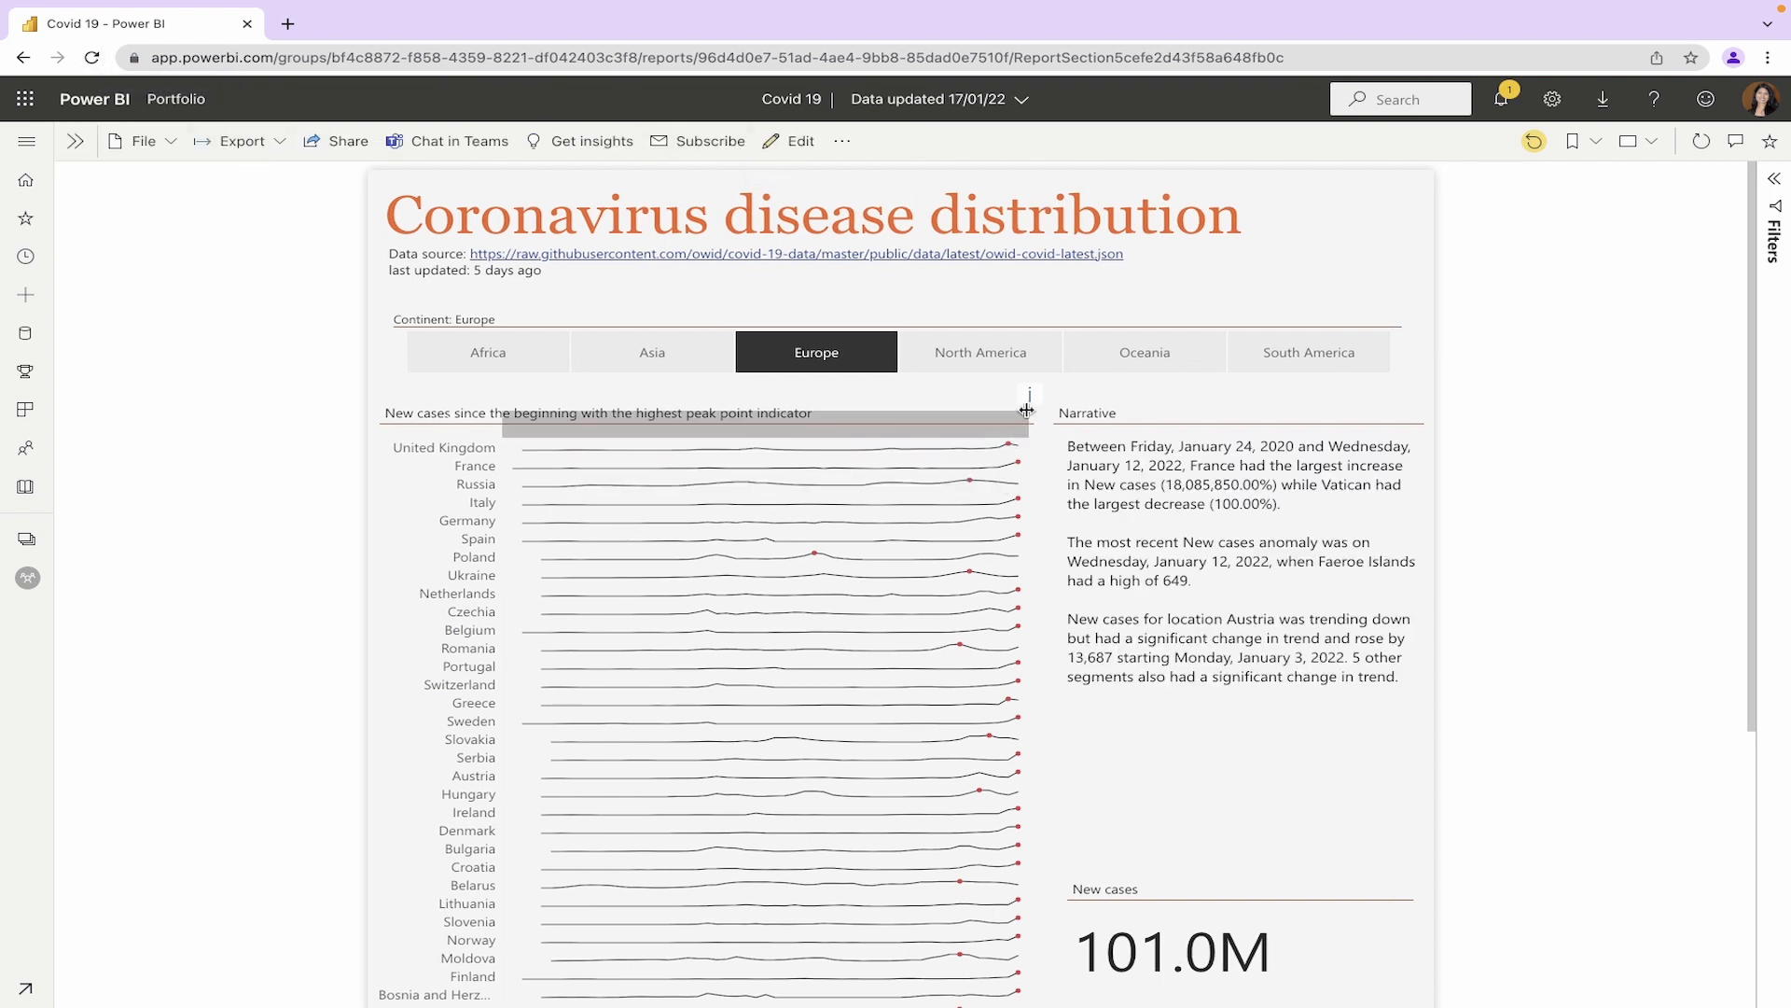
{"action": "mouse_move", "coordinate": [1031, 399]}
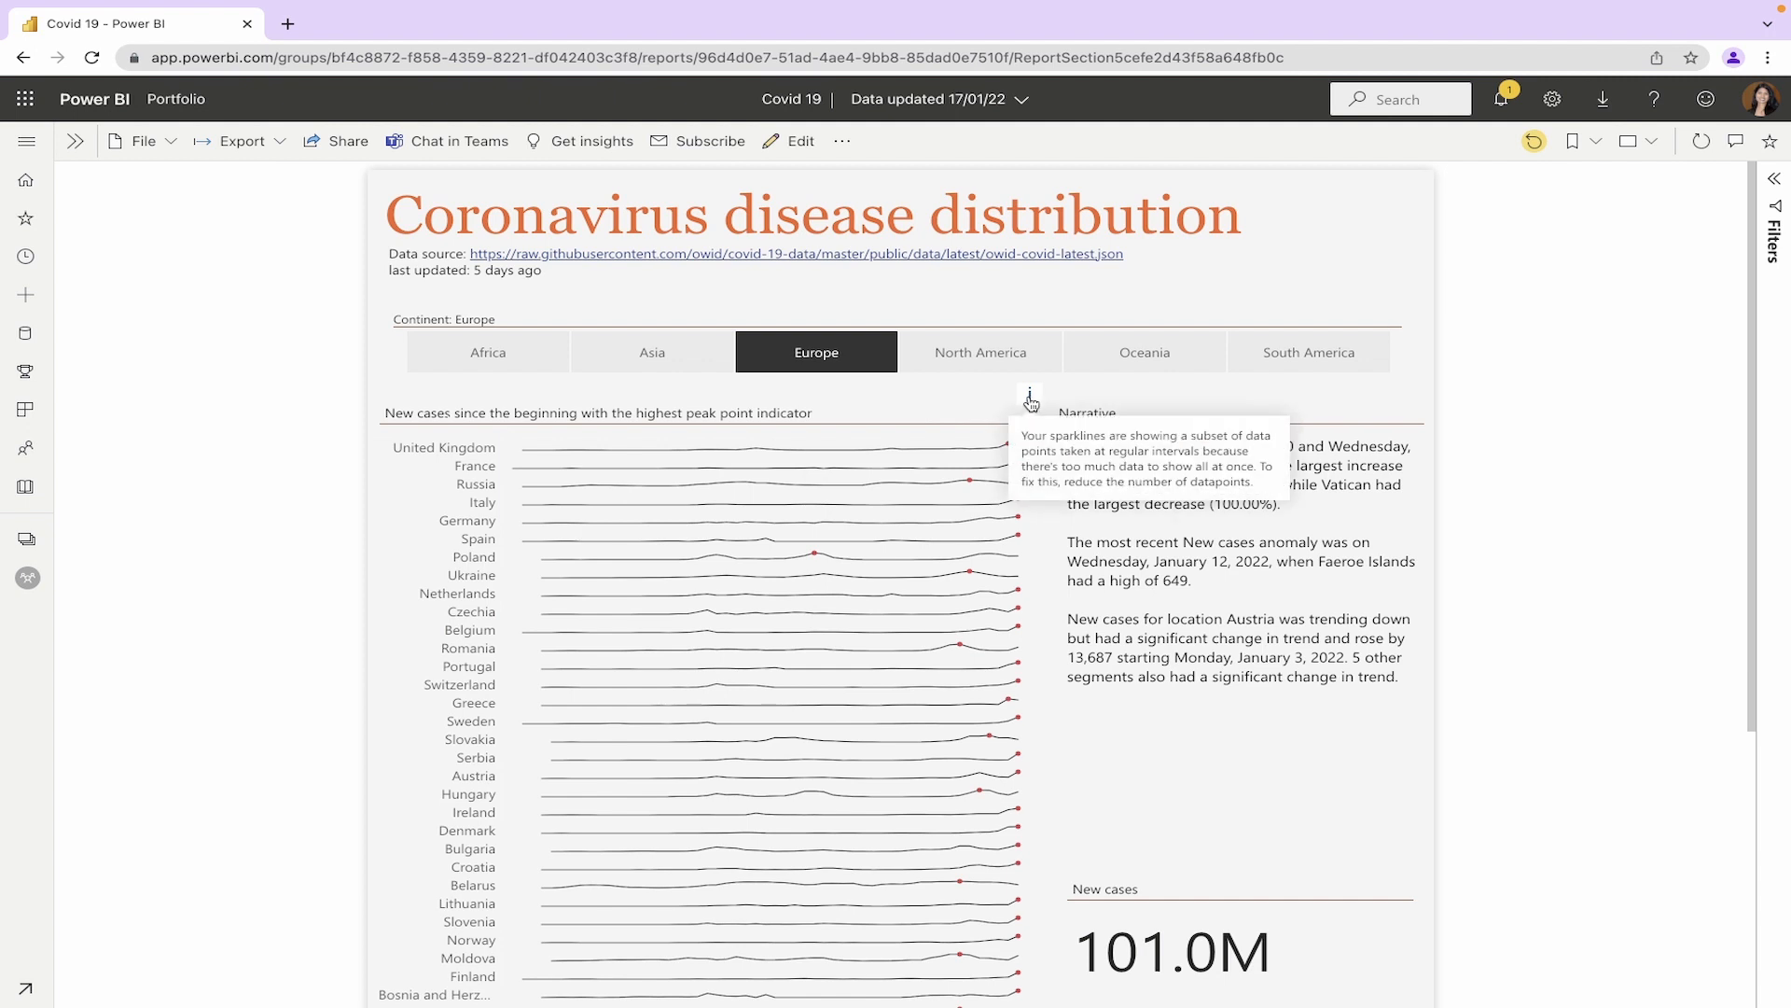